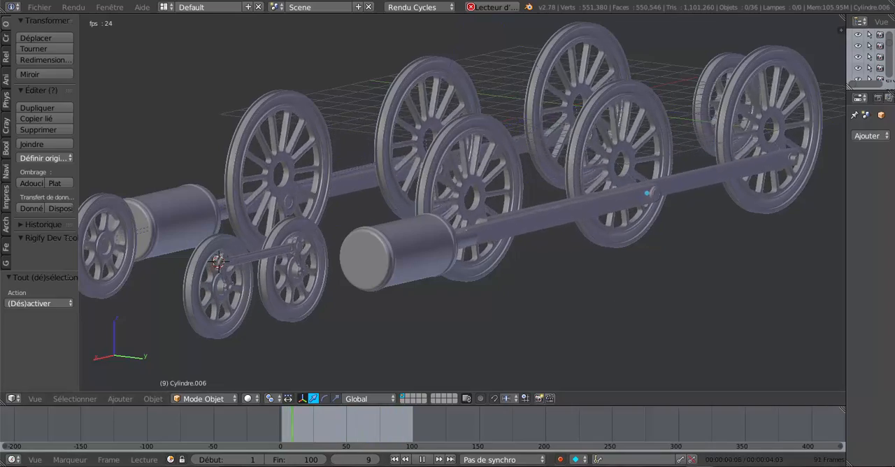
Step: Examine the wheel assembly animation and the single spoked driving wheel model from several angles
{"action": "mouse_move", "coordinate": [698, 464]}
{"action": "left_click", "coordinate": [726, 442]}
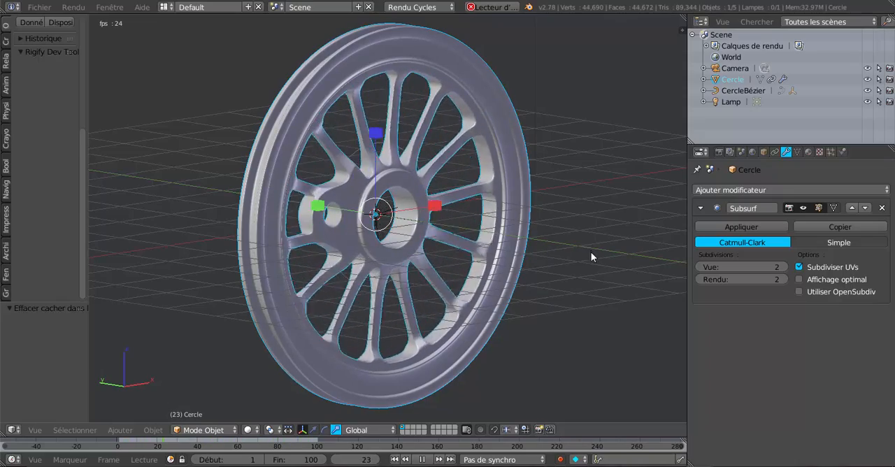
{"action": "middle_click_drag", "start_coordinate": [590, 251], "coordinate": [564, 258]}
{"action": "scroll", "coordinate": [503, 257], "scroll_direction": "up", "scroll_amount": 2}
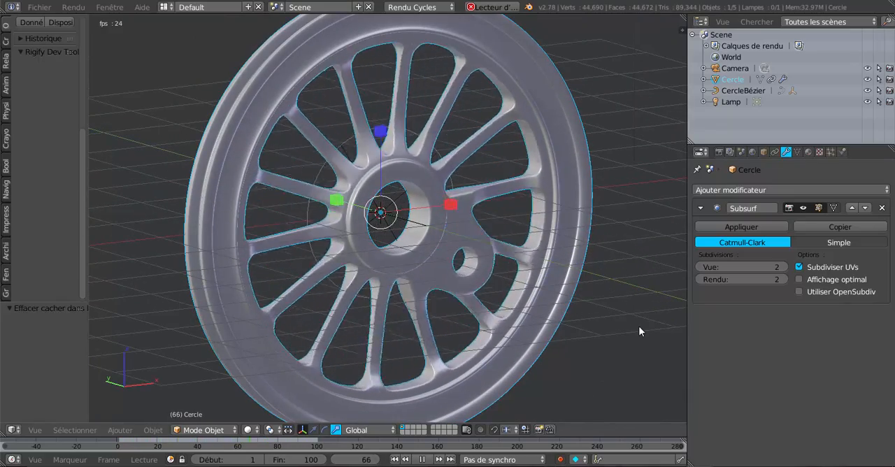
{"action": "scroll", "coordinate": [639, 327], "scroll_direction": "down", "scroll_amount": 2}
{"action": "scroll", "coordinate": [640, 326], "scroll_direction": "up", "scroll_amount": 1}
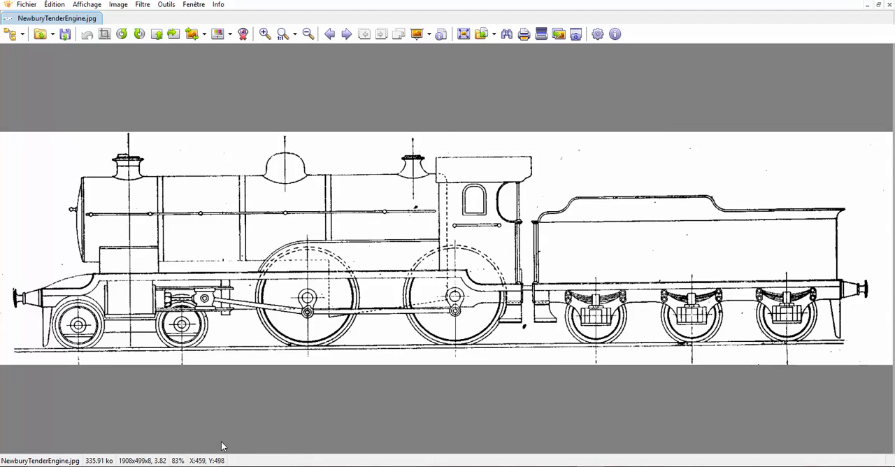
Step: Examine the wheels and connecting rods in the locomotive drawings NewburyTenderEngine.jpg and GreenArrow.bmp
{"action": "scroll", "coordinate": [242, 406], "scroll_direction": "up", "scroll_amount": 2}
{"action": "scroll", "coordinate": [241, 406], "scroll_direction": "down", "scroll_amount": 1}
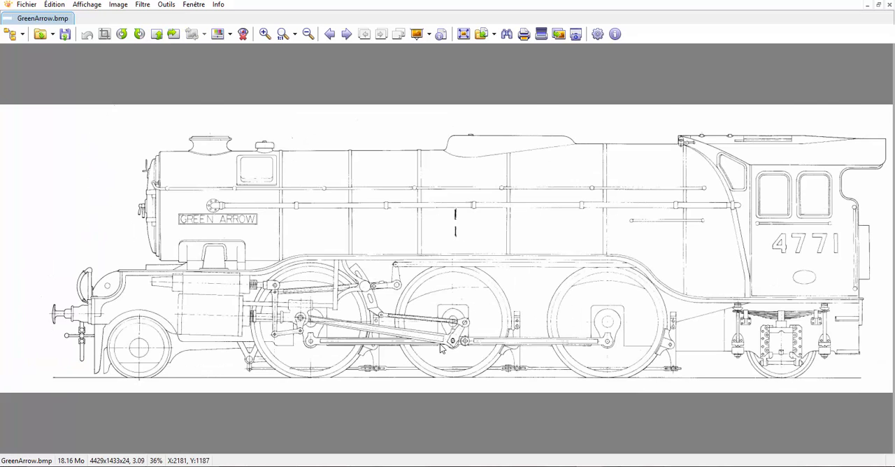
{"action": "scroll", "coordinate": [460, 303], "scroll_direction": "up", "scroll_amount": 2}
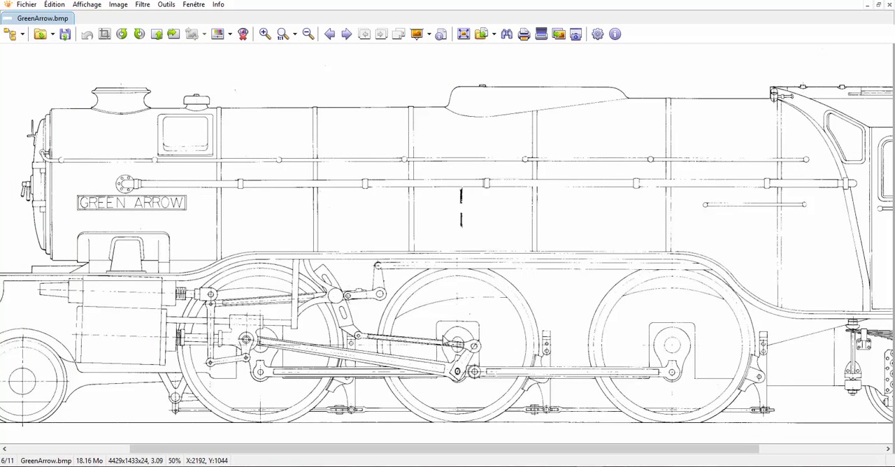
{"action": "scroll", "coordinate": [443, 335], "scroll_direction": "down", "scroll_amount": 1}
{"action": "scroll", "coordinate": [271, 265], "scroll_direction": "up", "scroll_amount": 1}
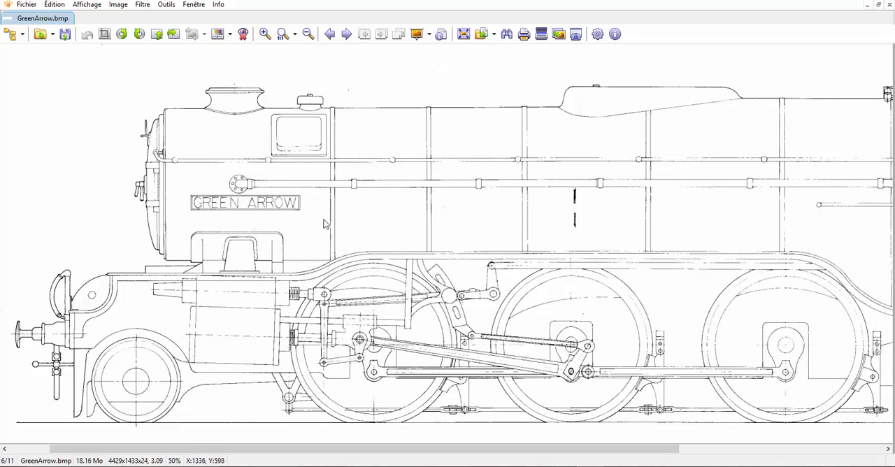
{"action": "scroll", "coordinate": [411, 260], "scroll_direction": "down", "scroll_amount": 1}
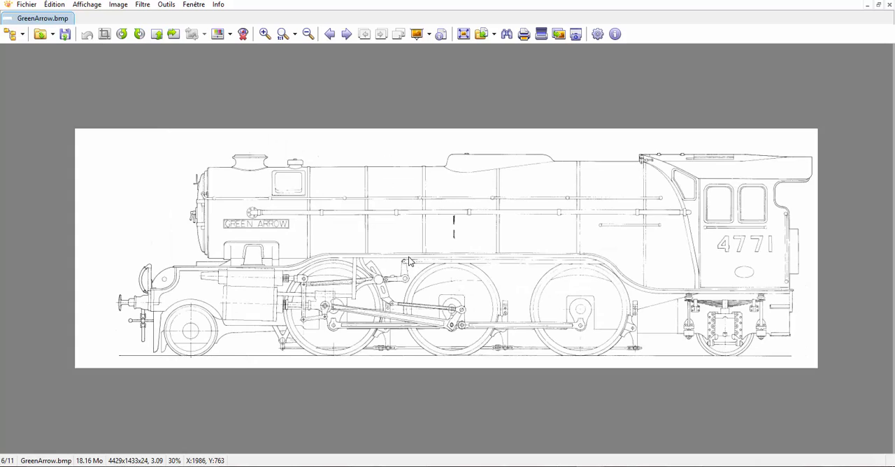
{"action": "scroll", "coordinate": [410, 259], "scroll_direction": "up", "scroll_amount": 1}
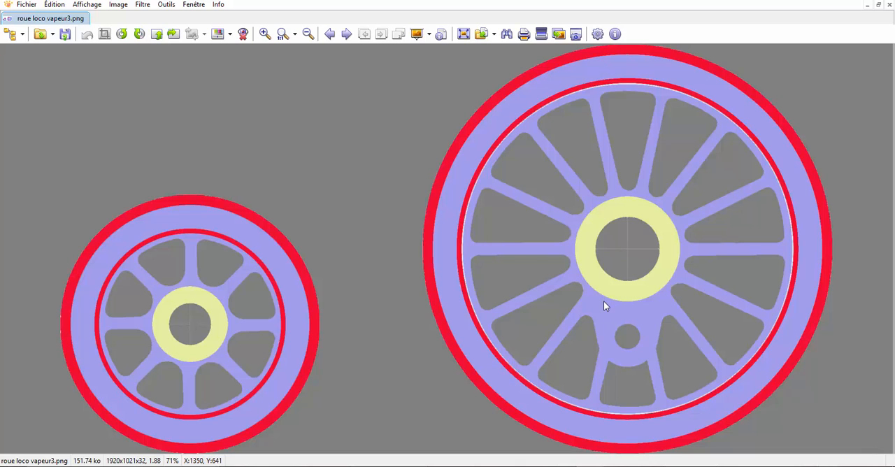
Step: Switch to Blender, enable background images for the 3D view and add an empty background image entry
{"action": "key", "text": "alt+Tab"}
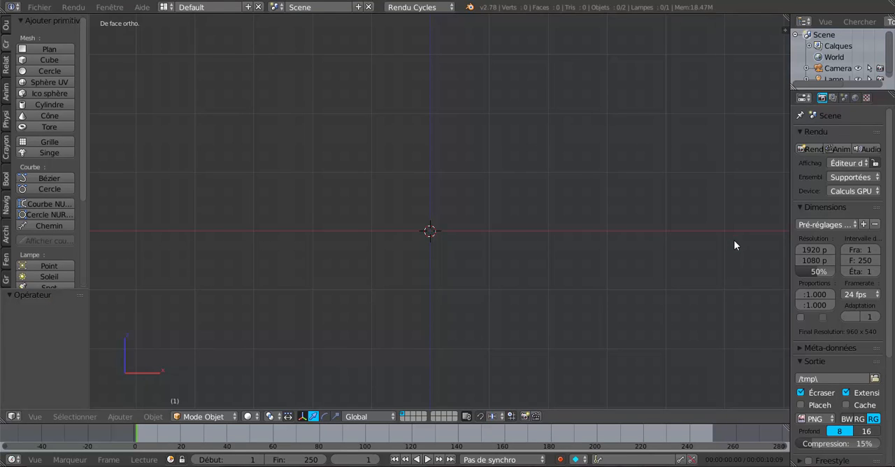
{"action": "key", "text": "n"}
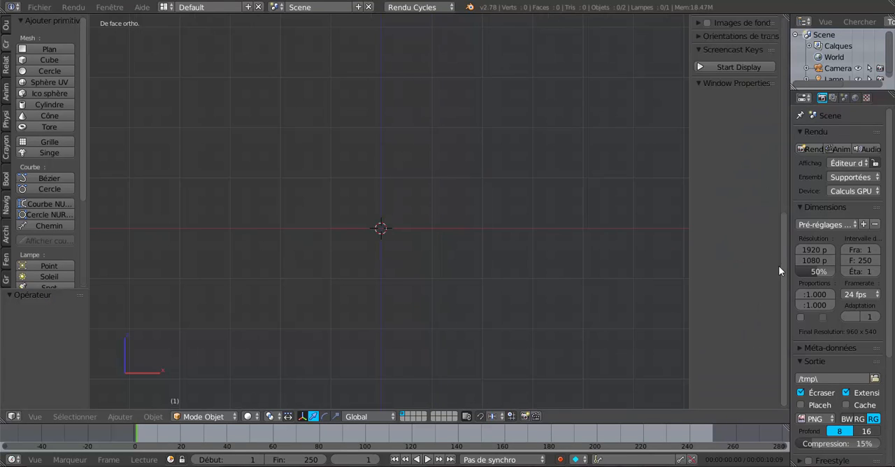
{"action": "scroll", "coordinate": [787, 181], "scroll_direction": "up", "scroll_amount": 6}
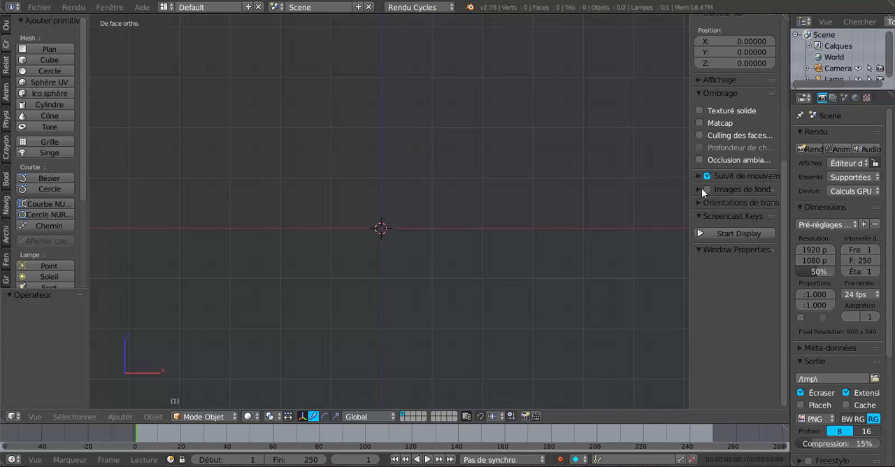
{"action": "left_click", "coordinate": [696, 188]}
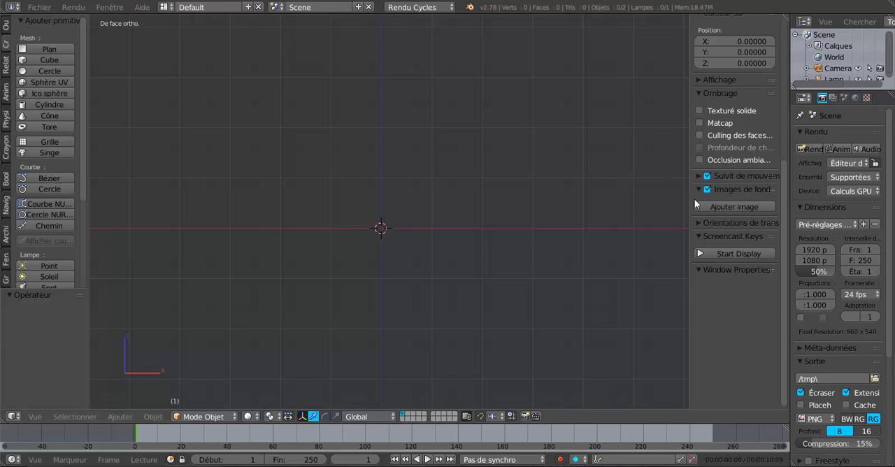
{"action": "left_click_drag", "start_coordinate": [688, 250], "coordinate": [607, 258]}
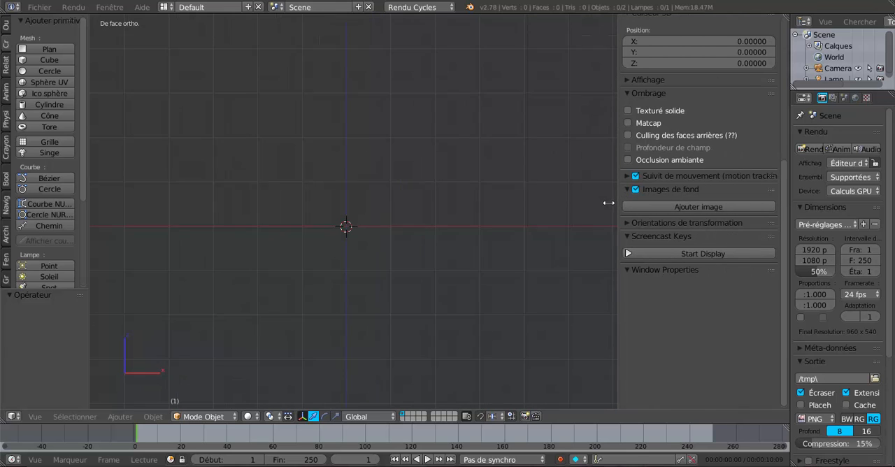
{"action": "left_click", "coordinate": [692, 206]}
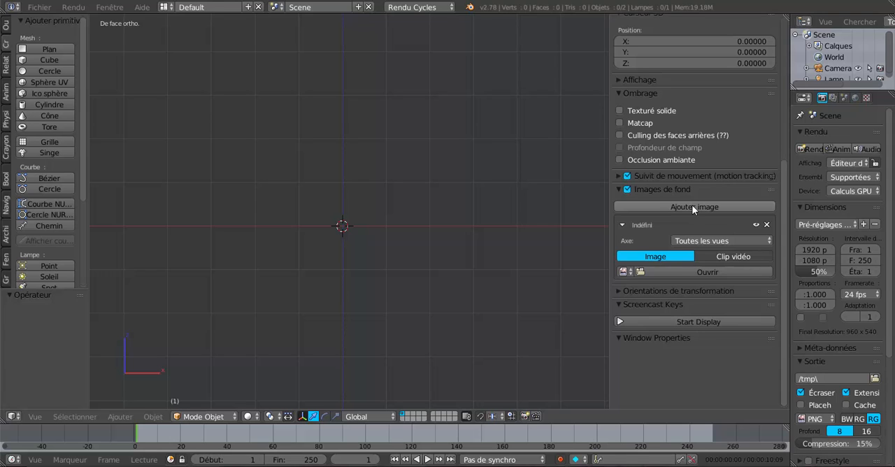
Step: Load roue loco vapeur3.png from the Desktop folder as the background image
{"action": "left_click", "coordinate": [711, 271]}
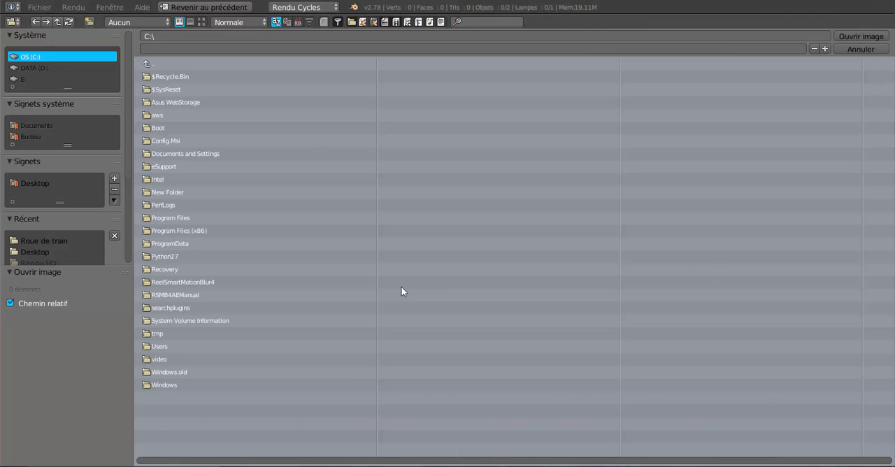
{"action": "left_click", "coordinate": [28, 137]}
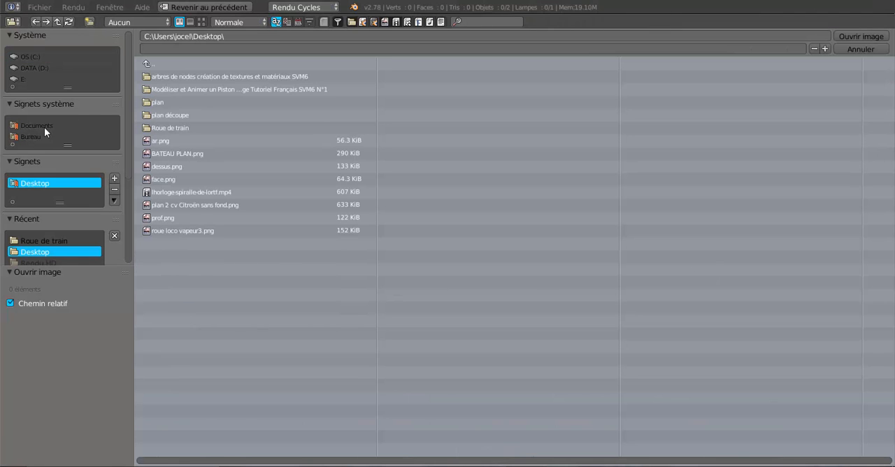
{"action": "left_click", "coordinate": [201, 22]}
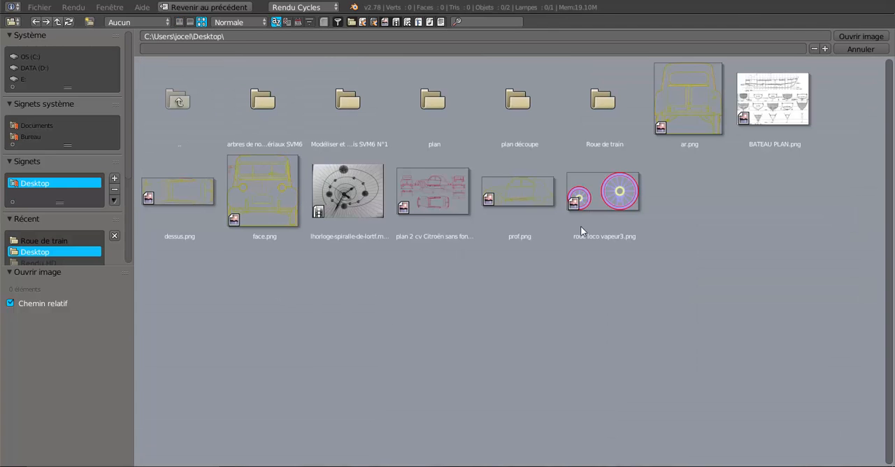
{"action": "left_click", "coordinate": [602, 205]}
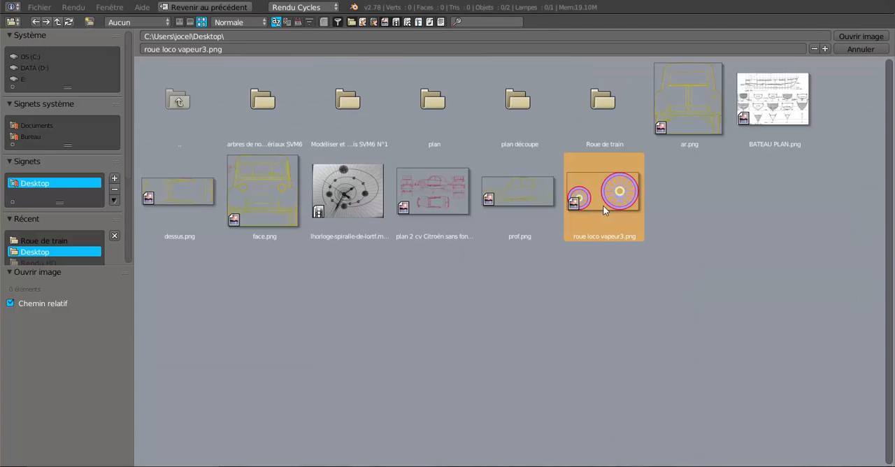
{"action": "left_click", "coordinate": [859, 36]}
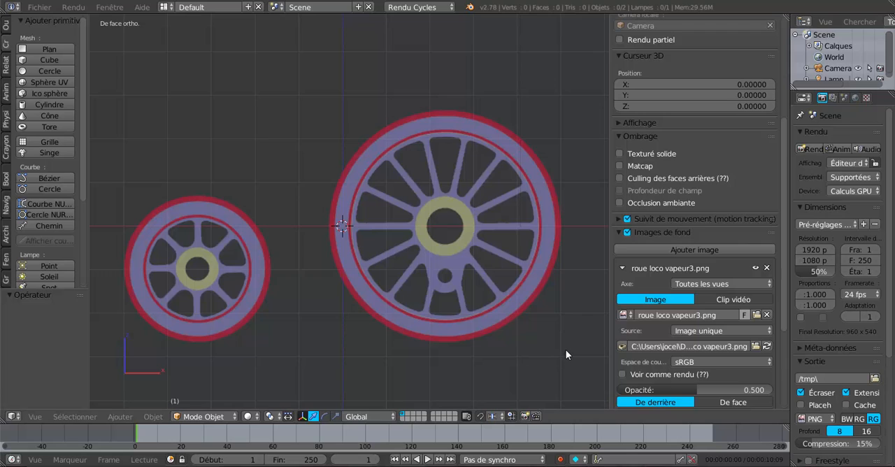
Step: Hide the 3D view's properties sidebar and add a mesh circle in the top orthographic view
{"action": "scroll", "coordinate": [565, 355], "scroll_direction": "down", "scroll_amount": 2}
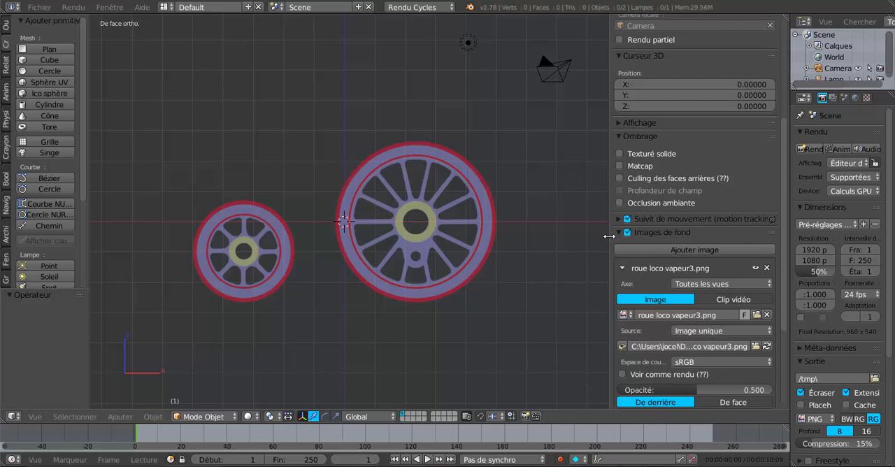
{"action": "left_click_drag", "start_coordinate": [612, 235], "coordinate": [782, 249]}
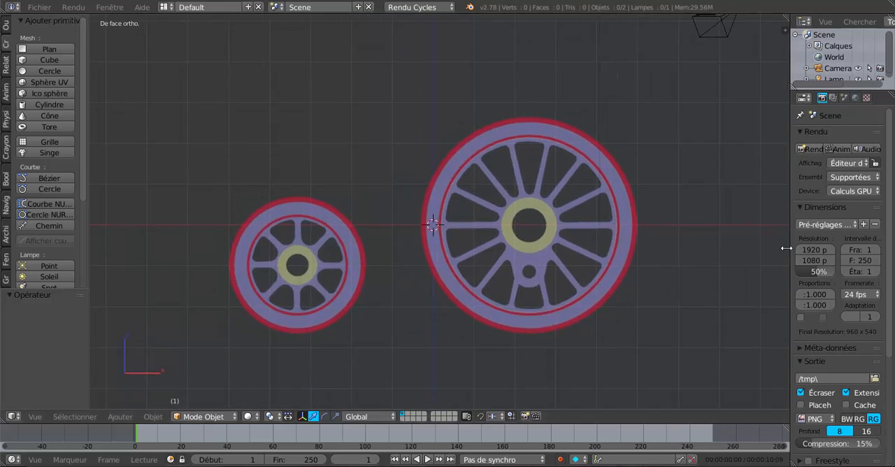
{"action": "middle_click_drag", "start_coordinate": [719, 284], "coordinate": [644, 285], "text": "shift"}
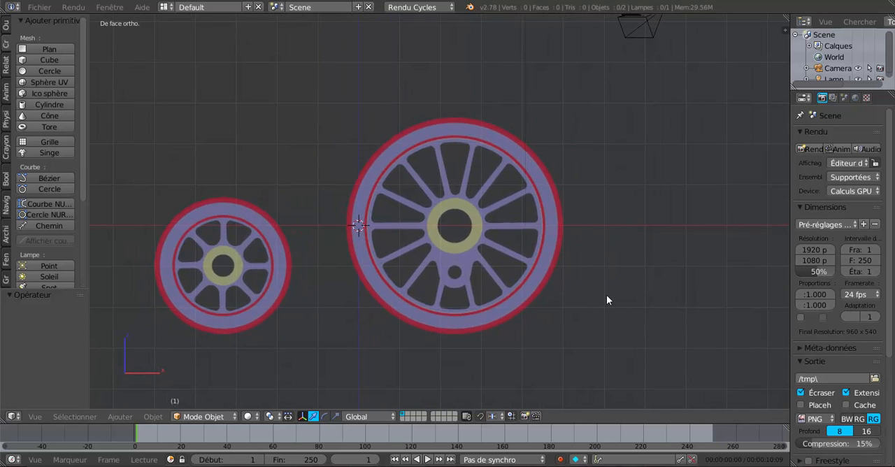
{"action": "scroll", "coordinate": [543, 296], "scroll_direction": "up", "scroll_amount": 2}
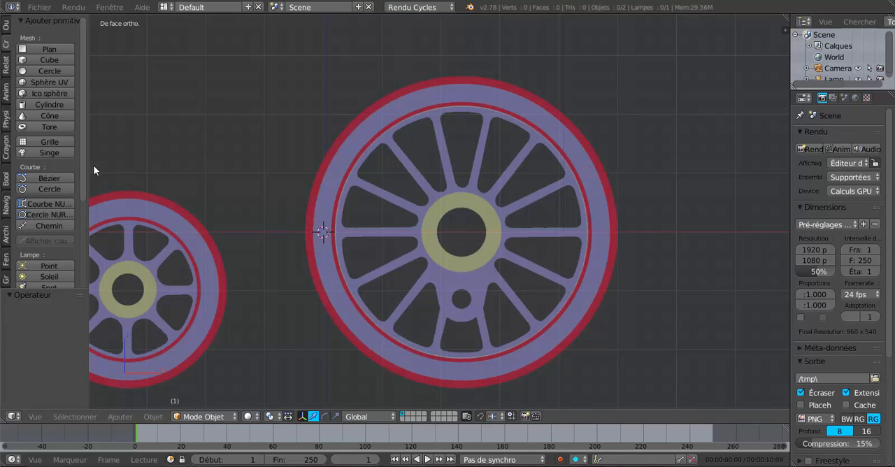
{"action": "left_click_drag", "start_coordinate": [87, 138], "coordinate": [132, 132]}
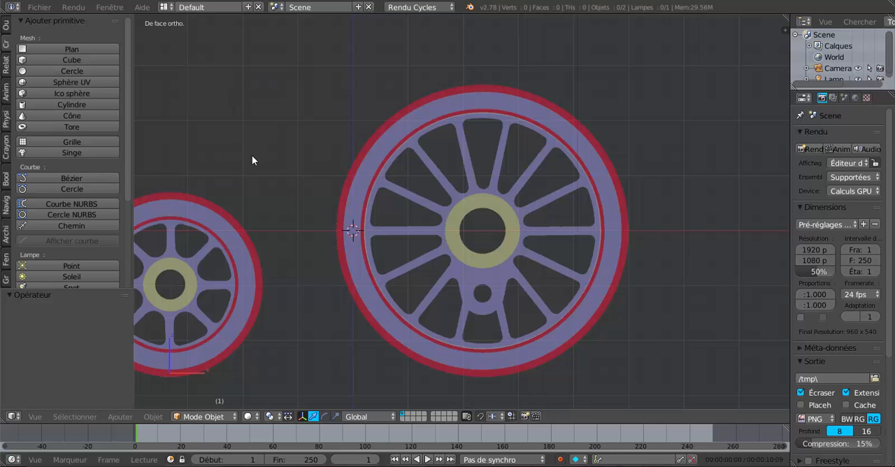
{"action": "key", "text": "KP_7"}
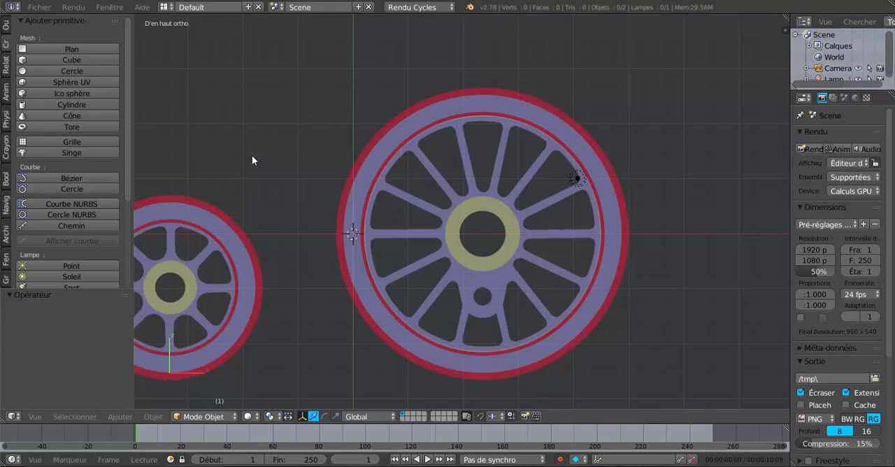
{"action": "left_click", "coordinate": [38, 71]}
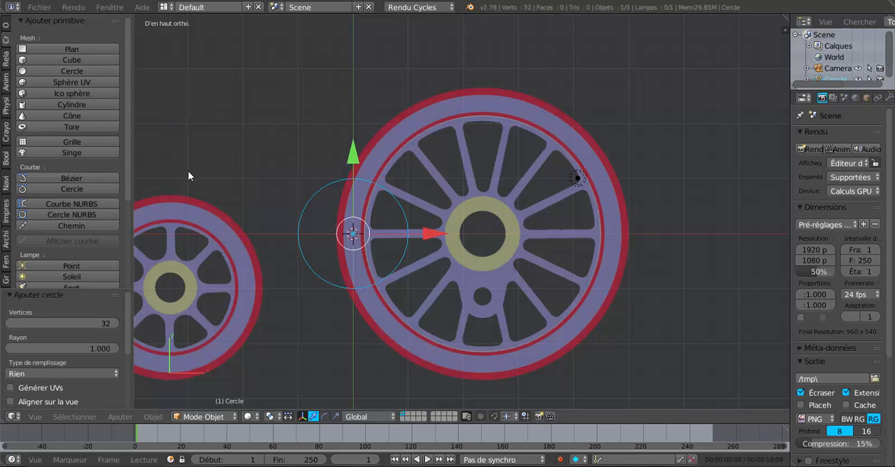
Step: Enlarge the circle's creation settings area and set its vertex count to 42
{"action": "left_click_drag", "start_coordinate": [131, 160], "coordinate": [160, 173]}
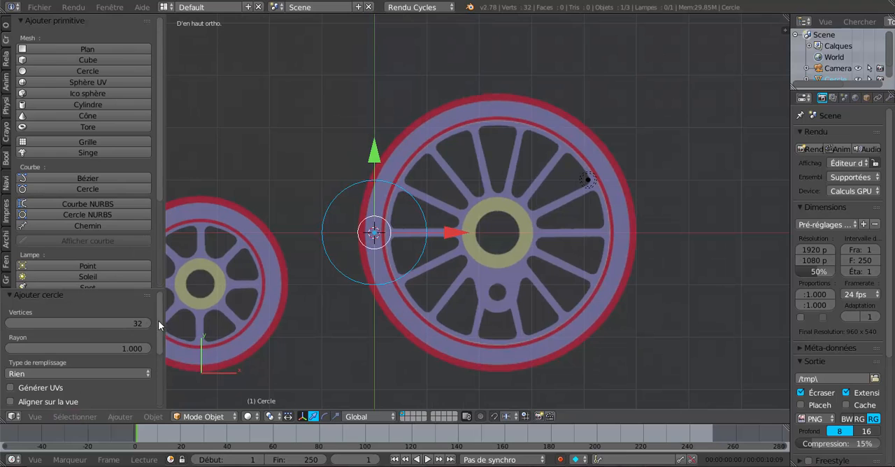
{"action": "scroll", "coordinate": [158, 320], "scroll_direction": "down", "scroll_amount": 3}
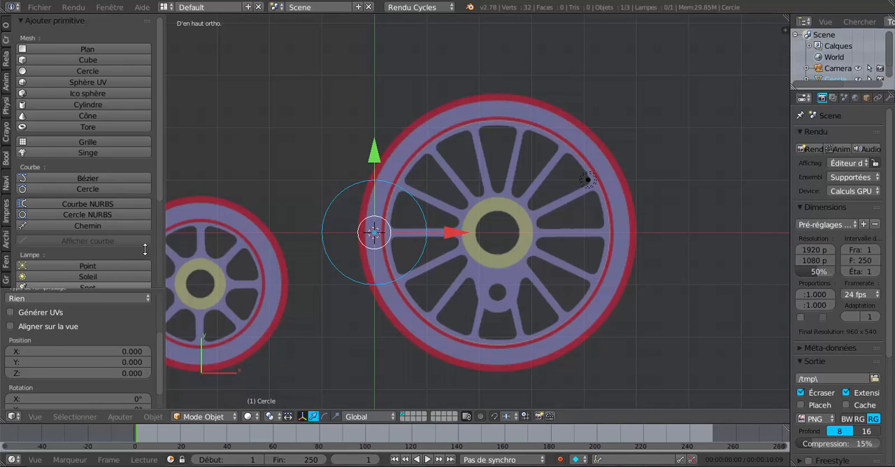
{"action": "left_click_drag", "start_coordinate": [145, 288], "coordinate": [146, 98]}
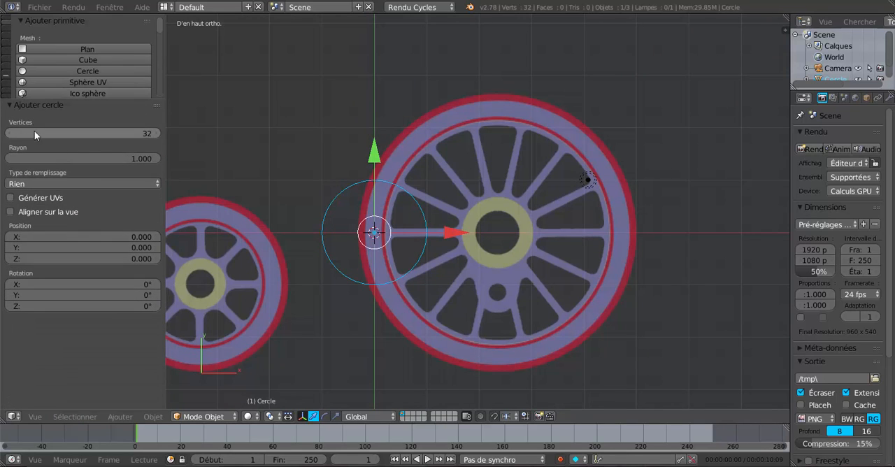
{"action": "left_click", "coordinate": [148, 133]}
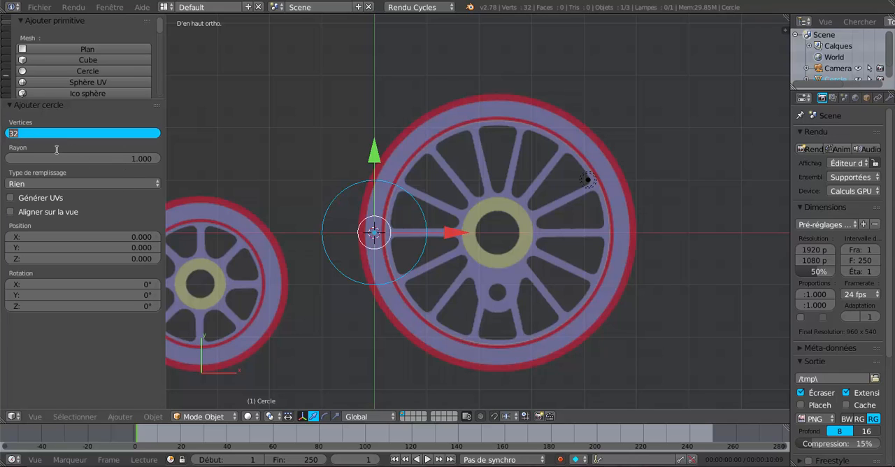
{"action": "type", "text": "42"}
{"action": "key", "text": "Return"}
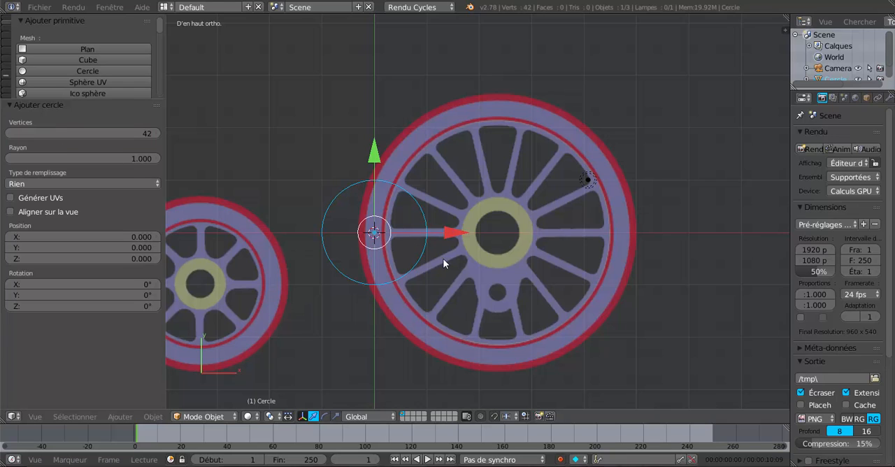
Step: In Edit Mode, scale the circle by about 2.35 and move it about 2.36 along X to centre it on the large wheel
{"action": "key", "text": "Tab"}
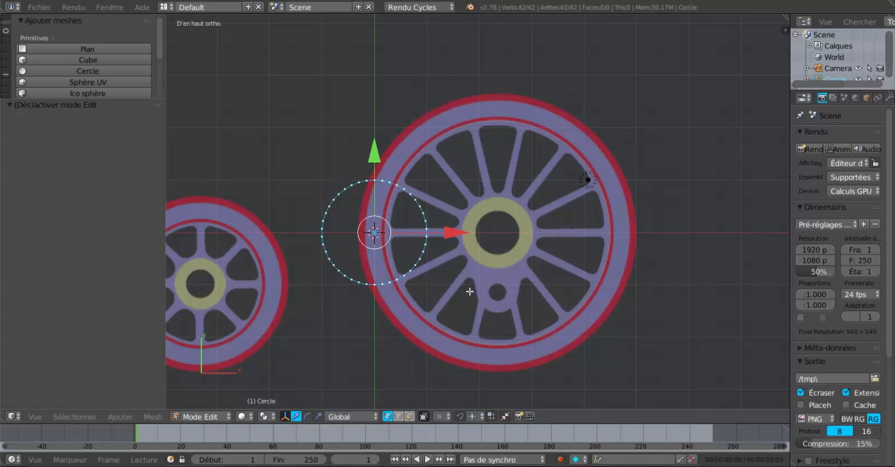
{"action": "key", "text": "s"}
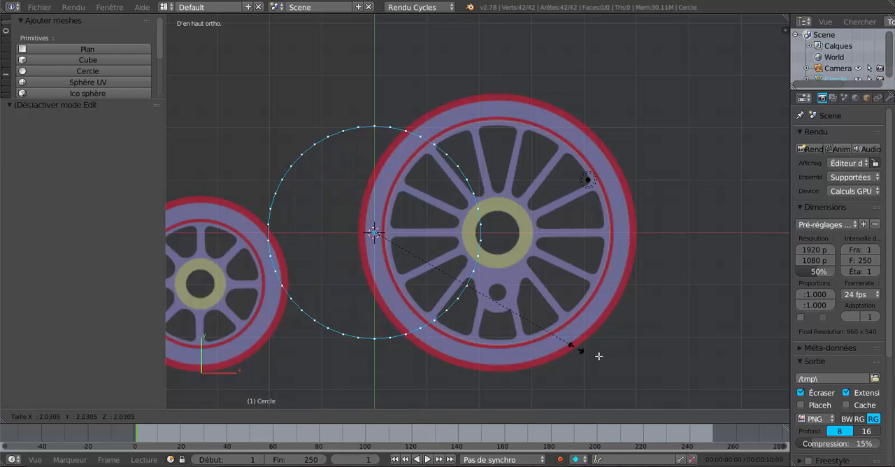
{"action": "left_click", "coordinate": [610, 359]}
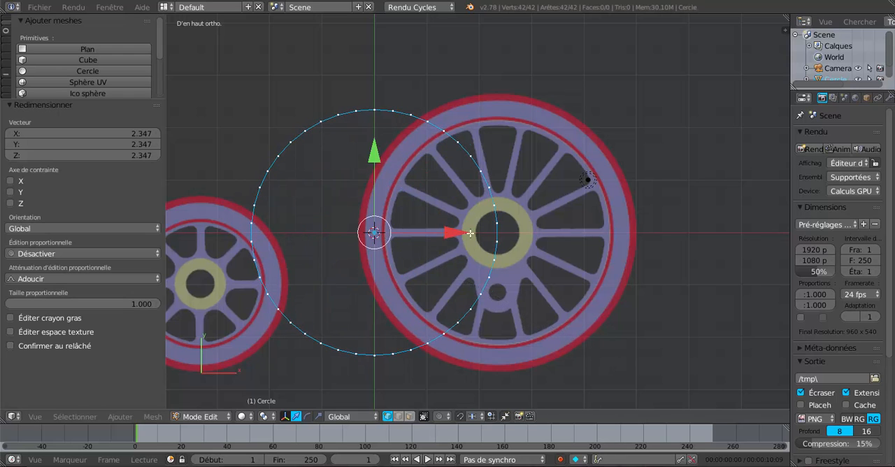
{"action": "left_click_drag", "start_coordinate": [470, 233], "coordinate": [567, 234]}
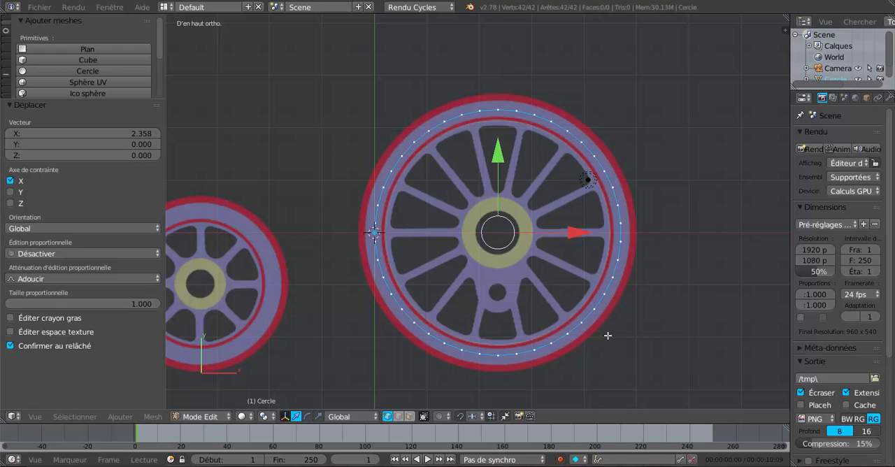
Step: Scale the circle by about 0.869 onto the rim's inner edge and compare its vertices with the spoke ends
{"action": "scroll", "coordinate": [557, 190], "scroll_direction": "up", "scroll_amount": 1}
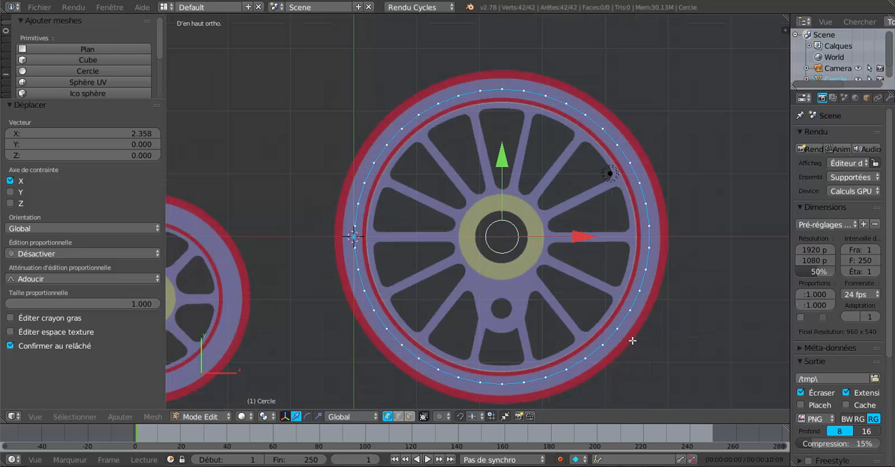
{"action": "key", "text": "s"}
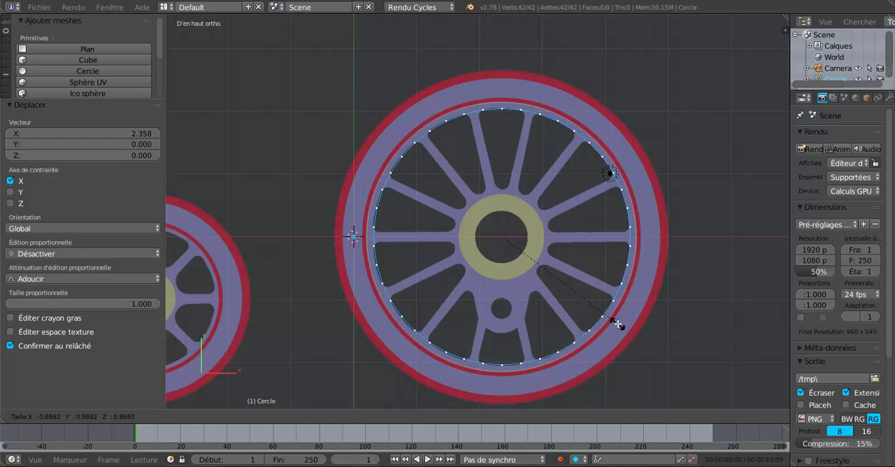
{"action": "left_click", "coordinate": [617, 324]}
{"action": "scroll", "coordinate": [557, 201], "scroll_direction": "up", "scroll_amount": 1}
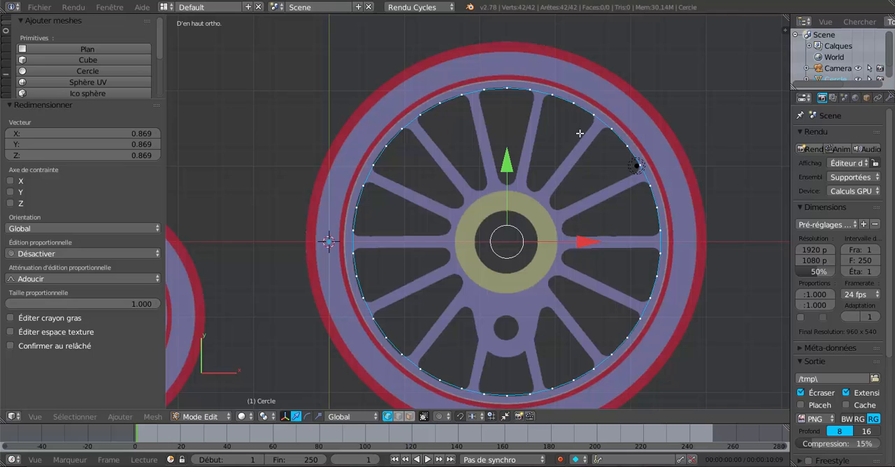
{"action": "scroll", "coordinate": [578, 132], "scroll_direction": "up", "scroll_amount": 1}
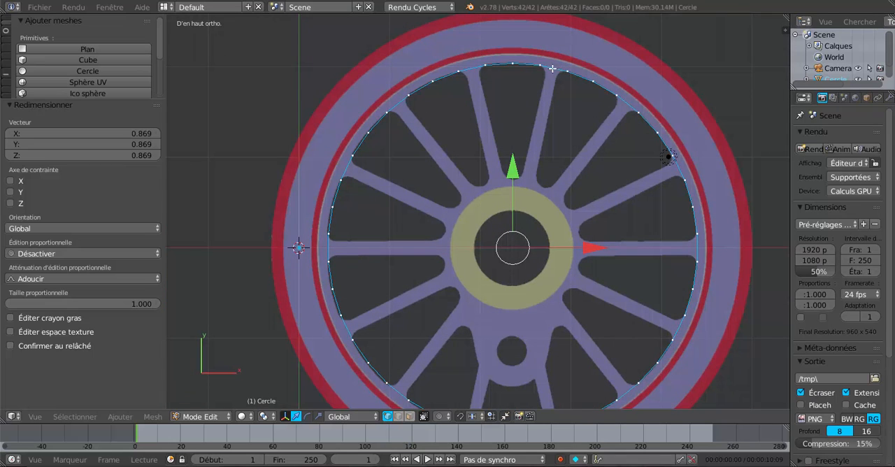
{"action": "scroll", "coordinate": [692, 259], "scroll_direction": "down", "scroll_amount": 1}
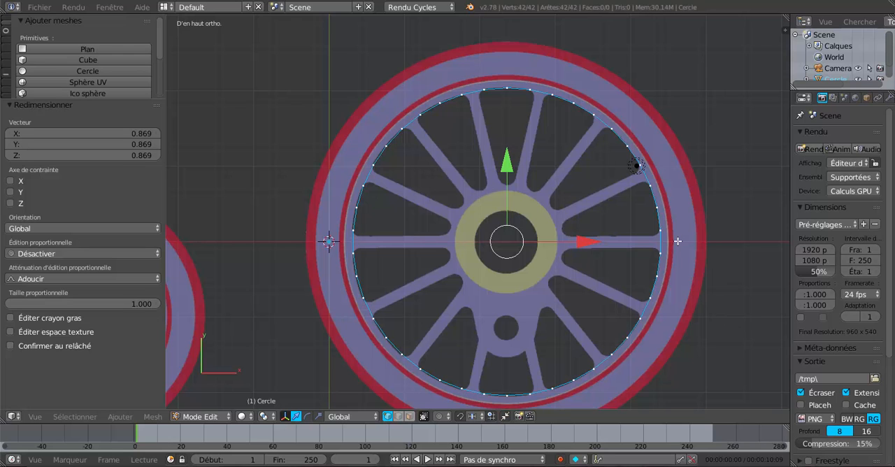
Step: Scale the circle by about 1.3 so it follows the outer edge of the wheel's red band
{"action": "scroll", "coordinate": [678, 241], "scroll_direction": "down", "scroll_amount": 1}
{"action": "key", "text": "s"}
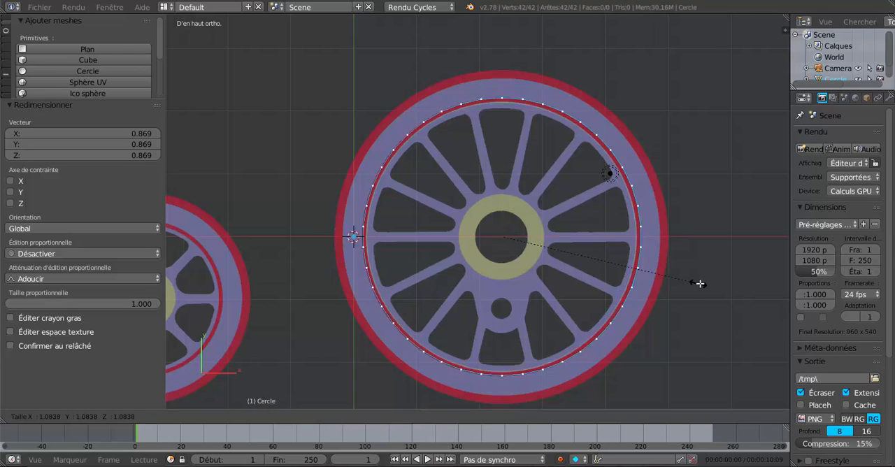
{"action": "left_click", "coordinate": [733, 299]}
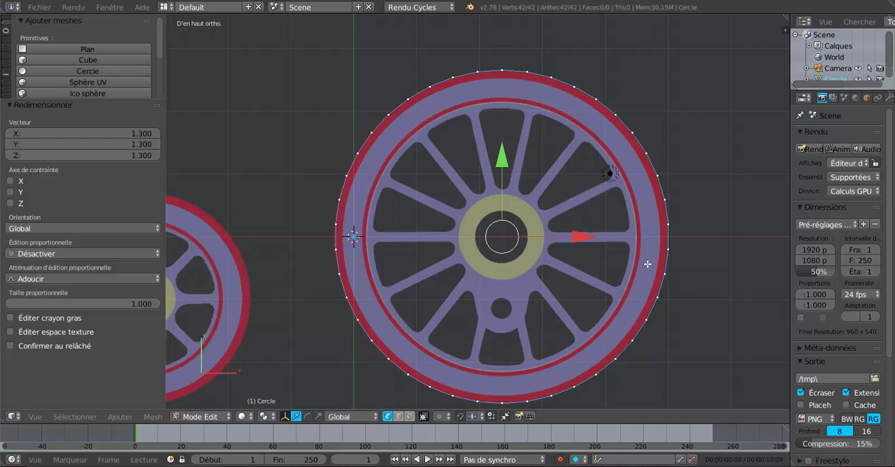
Step: Extrude the circle inward twice, scaling by about 0.95 to the red band's inner edge and about 0.888 to the thin red ring
{"action": "middle_click_drag", "start_coordinate": [643, 259], "coordinate": [559, 239], "text": "shift"}
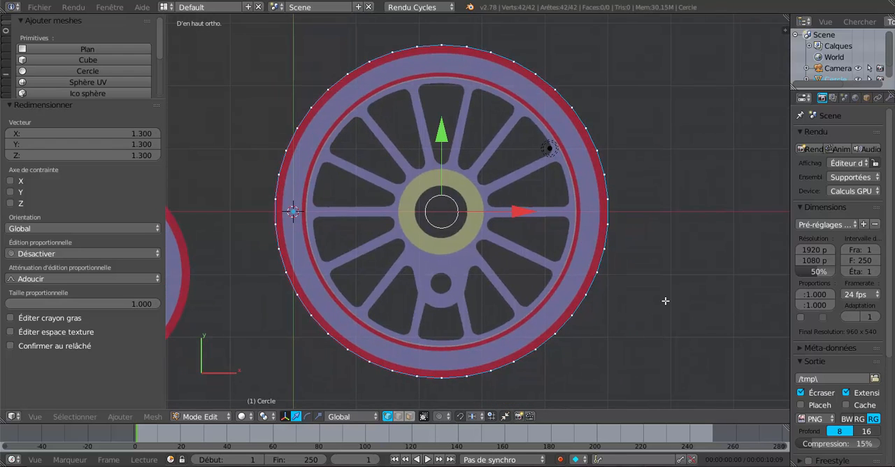
{"action": "key", "text": "e"}
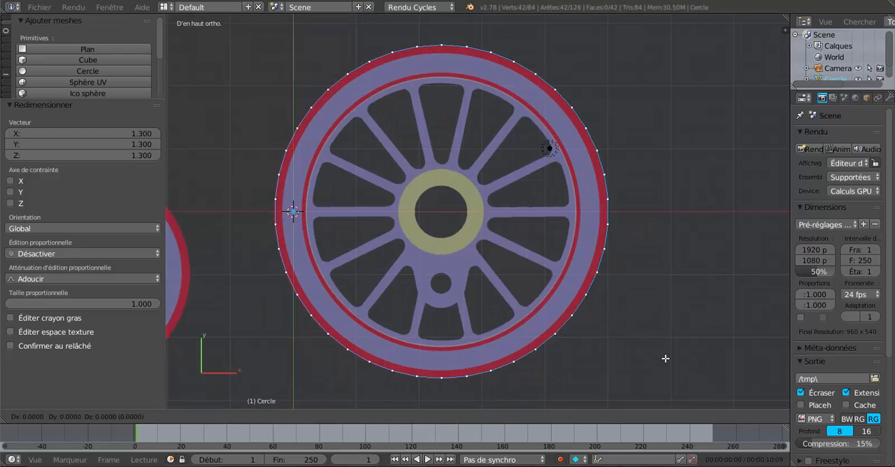
{"action": "key", "text": "s"}
{"action": "left_click", "coordinate": [655, 338]}
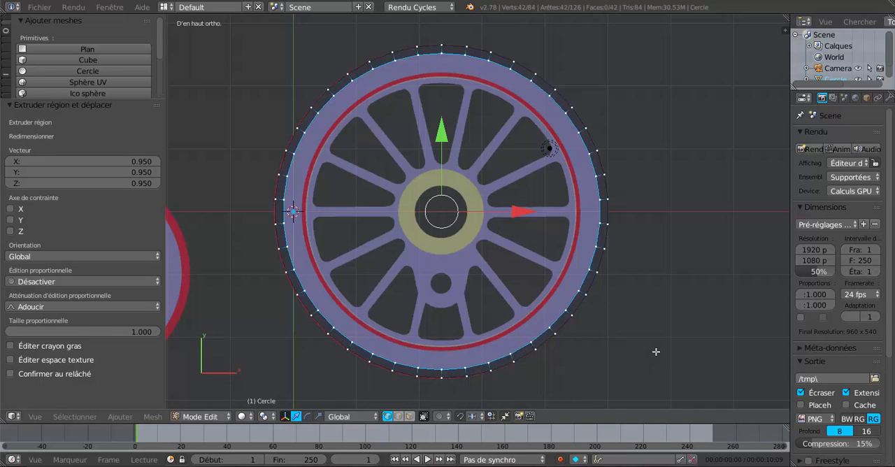
{"action": "key", "text": "e"}
{"action": "key", "text": "s"}
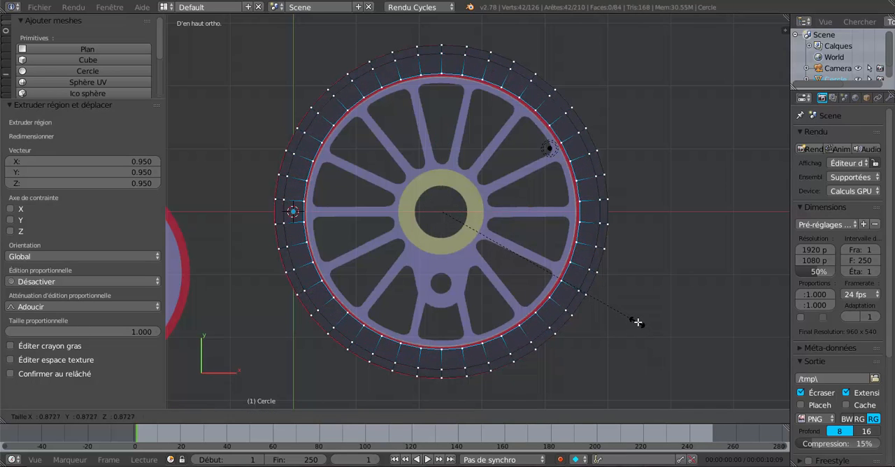
{"action": "left_click", "coordinate": [640, 325]}
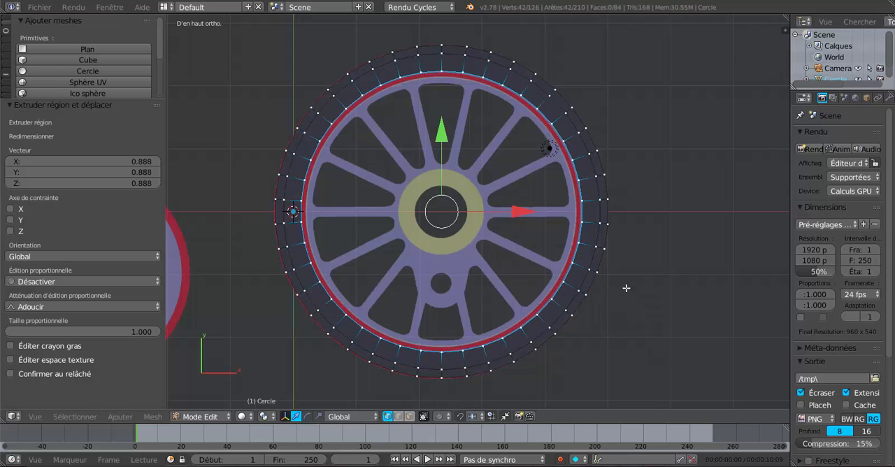
Step: Extrude two more rings inward, scaled by about 0.961 to the thin red ring's inner edge and 0.954 to the spoke ends
{"action": "scroll", "coordinate": [564, 105], "scroll_direction": "up", "scroll_amount": 2}
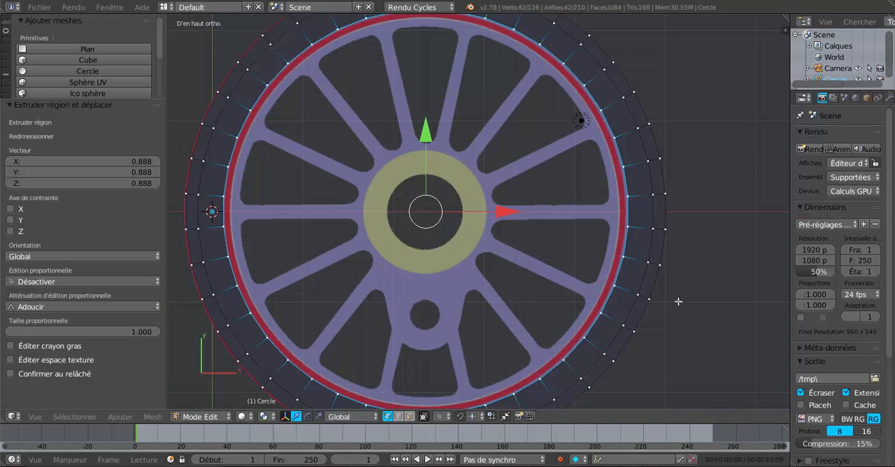
{"action": "key", "text": "e"}
{"action": "key", "text": "s"}
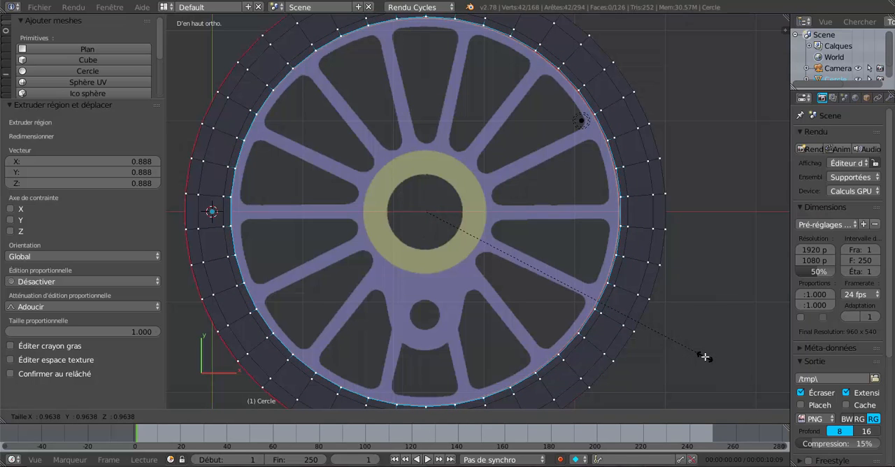
{"action": "left_click", "coordinate": [703, 356]}
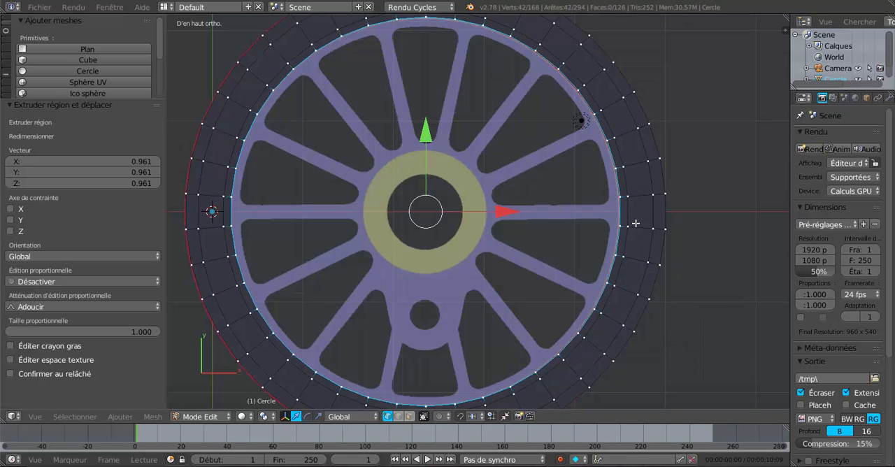
{"action": "scroll", "coordinate": [605, 192], "scroll_direction": "up", "scroll_amount": 1}
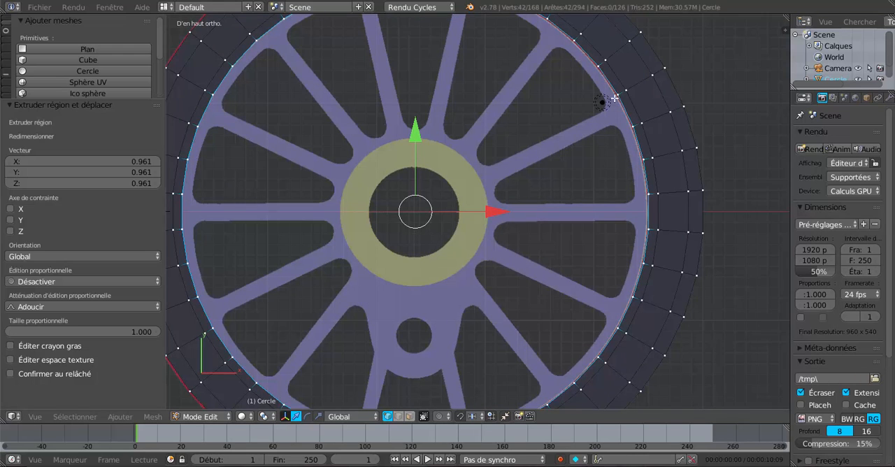
{"action": "scroll", "coordinate": [727, 349], "scroll_direction": "down", "scroll_amount": 1}
{"action": "key", "text": "e"}
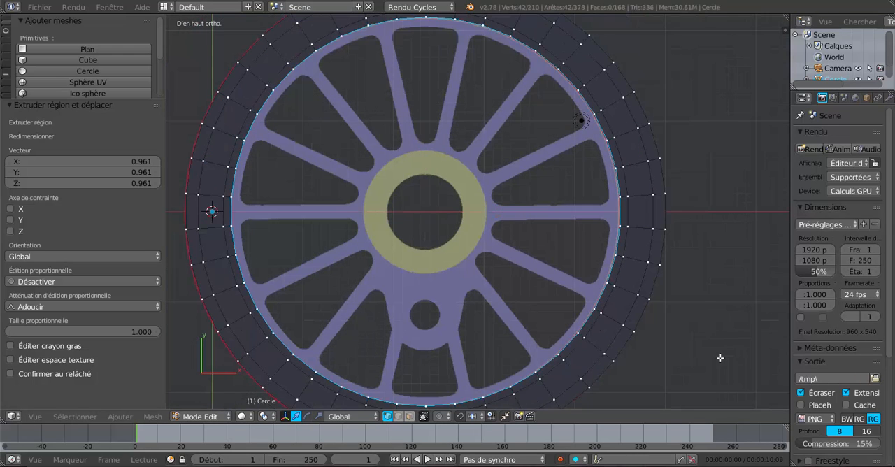
{"action": "key", "text": "s"}
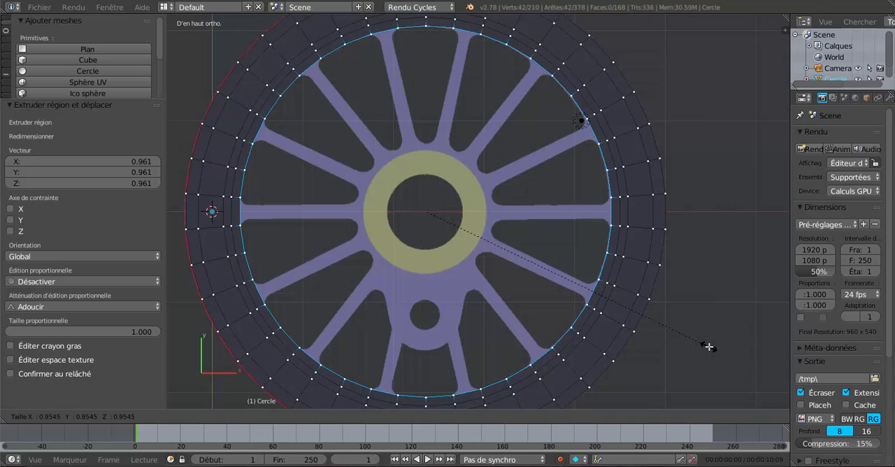
{"action": "left_click", "coordinate": [708, 347]}
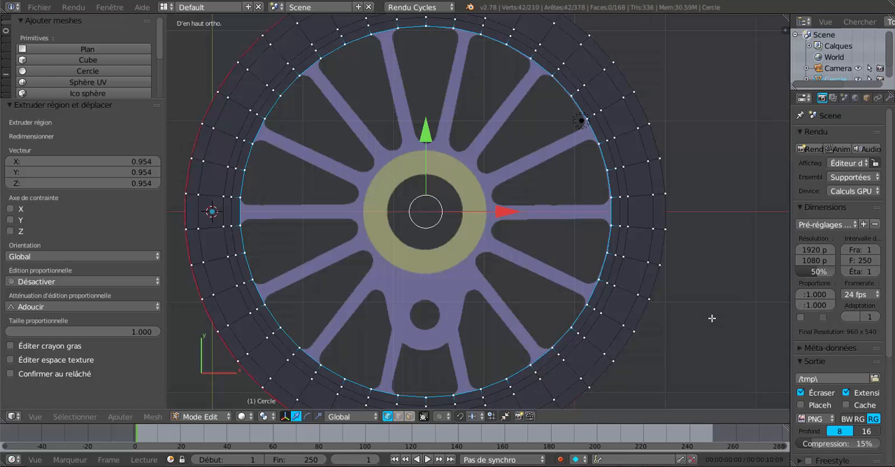
Step: Check the traced rings against the reference image in wireframe, then restore the solid display
{"action": "scroll", "coordinate": [712, 318], "scroll_direction": "down", "scroll_amount": 1}
{"action": "scroll", "coordinate": [712, 318], "scroll_direction": "up", "scroll_amount": 1}
{"action": "key", "text": "a"}
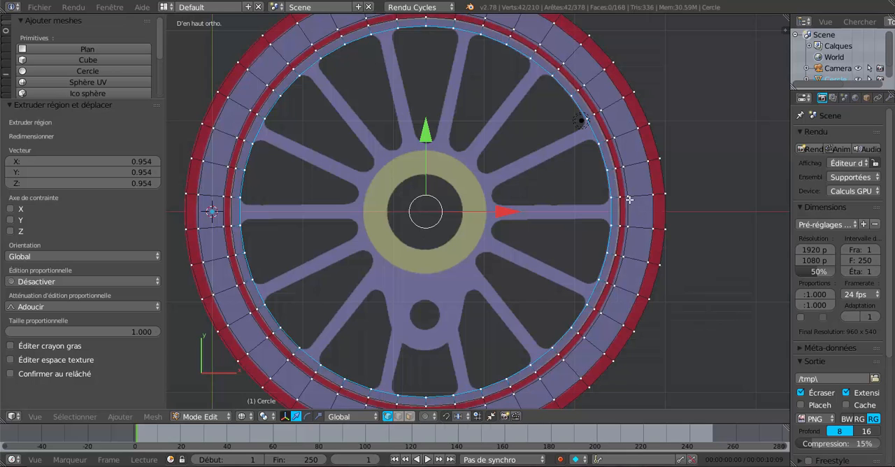
{"action": "key", "text": "ctrl+z"}
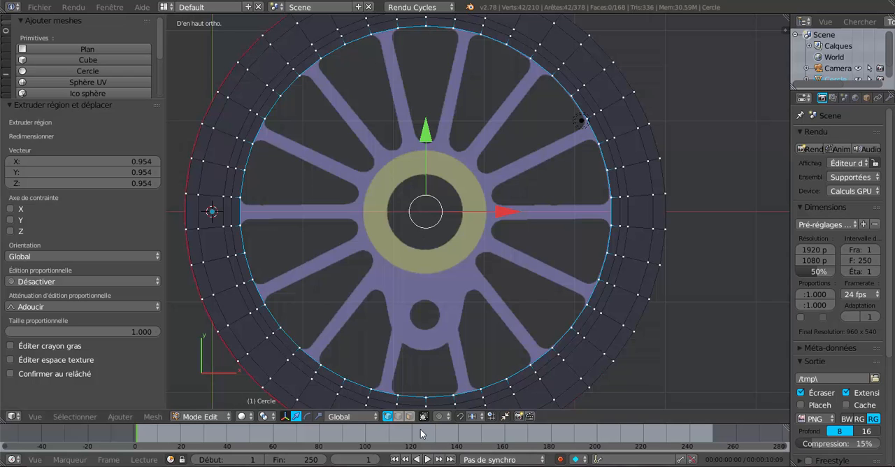
Step: Switch to edge selection and select the fourteen edges of the innermost ring that lie at the spoke ends
{"action": "left_click", "coordinate": [397, 416]}
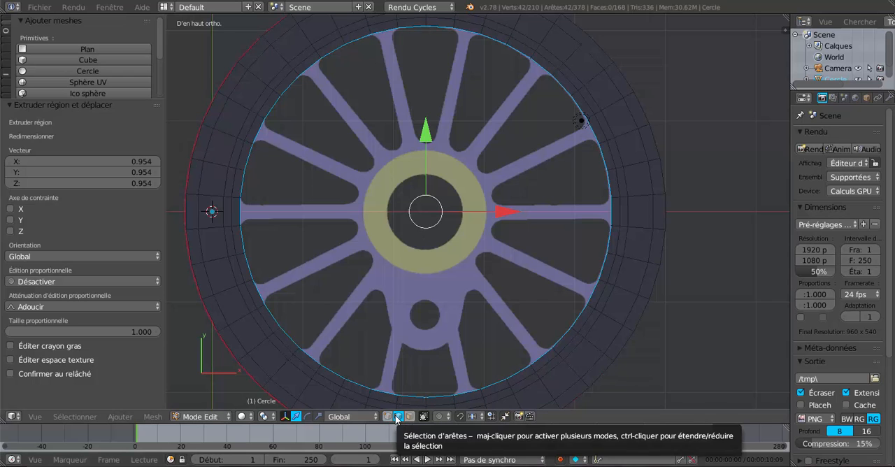
{"action": "right_click", "coordinate": [613, 209]}
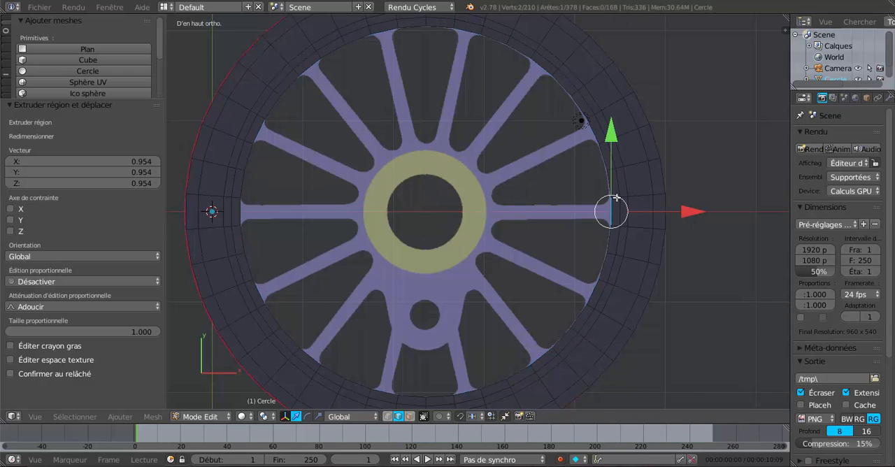
{"action": "right_click", "coordinate": [591, 127], "text": "shift"}
{"action": "right_click", "coordinate": [543, 72], "text": "shift"}
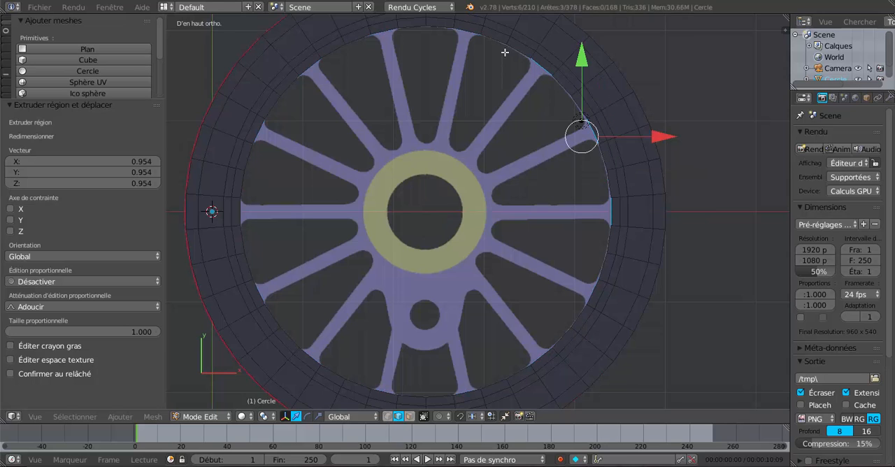
{"action": "right_click", "coordinate": [465, 32], "text": "shift"}
{"action": "right_click", "coordinate": [404, 34], "text": "shift"}
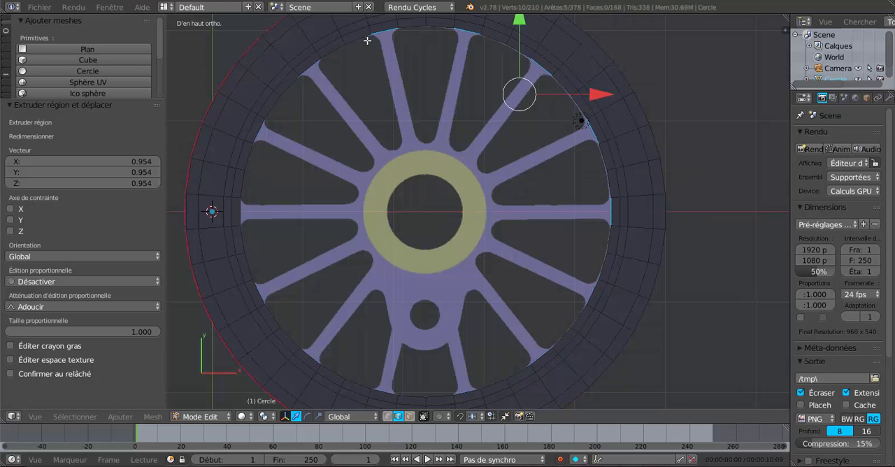
{"action": "right_click", "coordinate": [312, 68], "text": "shift"}
{"action": "right_click", "coordinate": [262, 125], "text": "shift"}
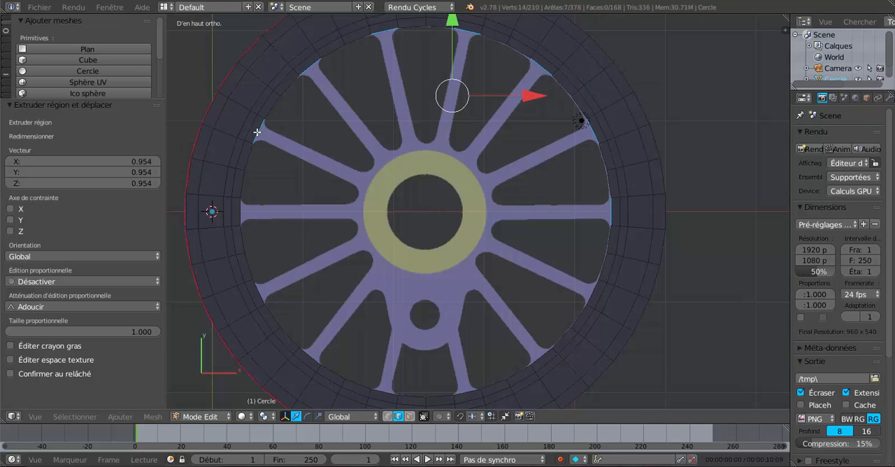
{"action": "right_click", "coordinate": [241, 210], "text": "shift"}
{"action": "right_click", "coordinate": [257, 288], "text": "shift"}
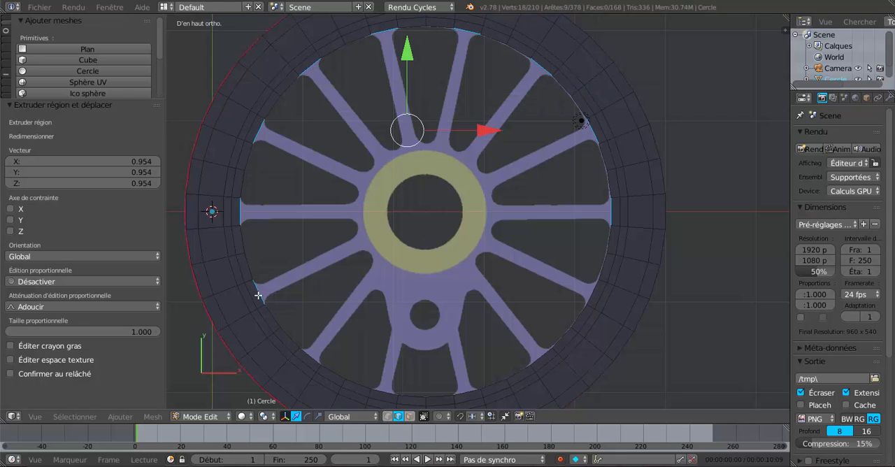
{"action": "right_click", "coordinate": [309, 354], "text": "shift"}
{"action": "right_click", "coordinate": [383, 392], "text": "shift"}
{"action": "right_click", "coordinate": [458, 392], "text": "shift"}
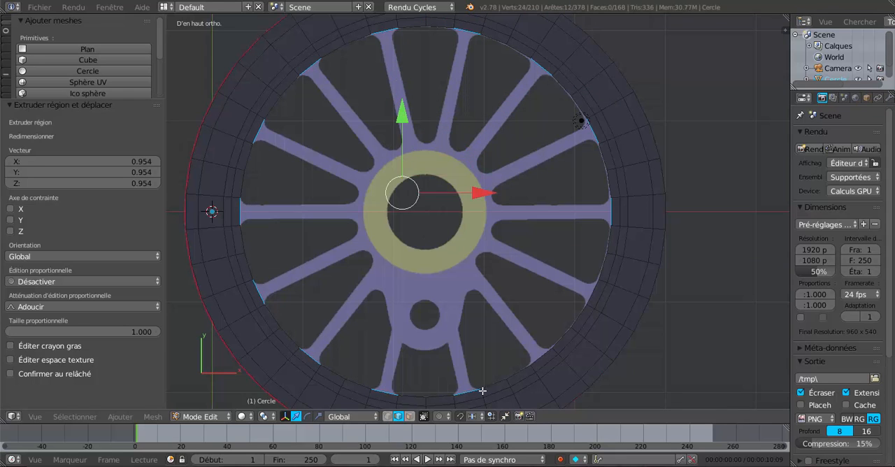
{"action": "right_click", "coordinate": [543, 352], "text": "shift"}
{"action": "right_click", "coordinate": [589, 285], "text": "shift"}
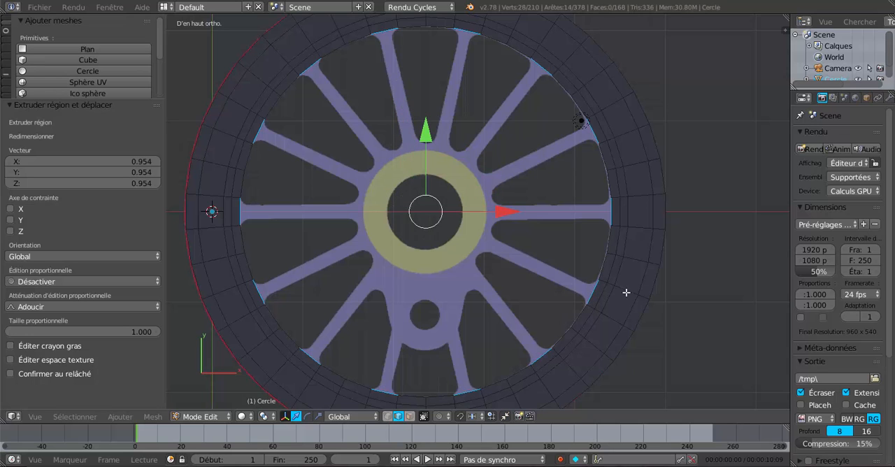
Step: Extrude the fourteen selected spoke-end edges inward with a scale of about 0.96
{"action": "scroll", "coordinate": [719, 323], "scroll_direction": "down", "scroll_amount": 1}
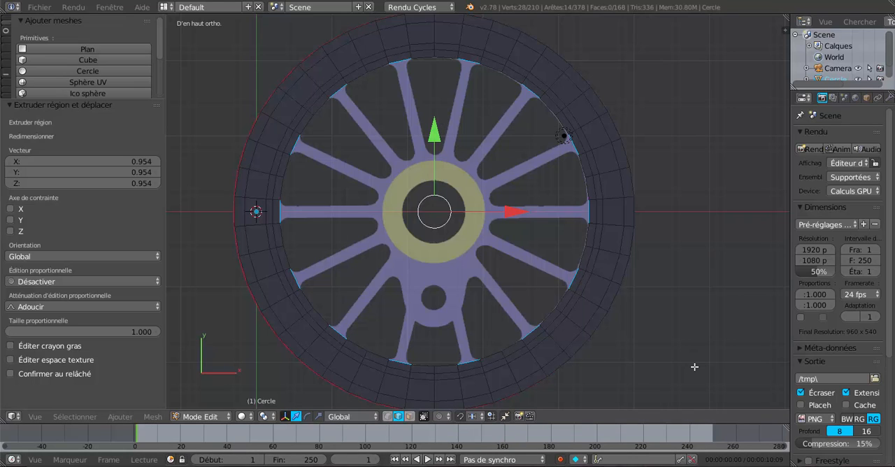
{"action": "key", "text": "e"}
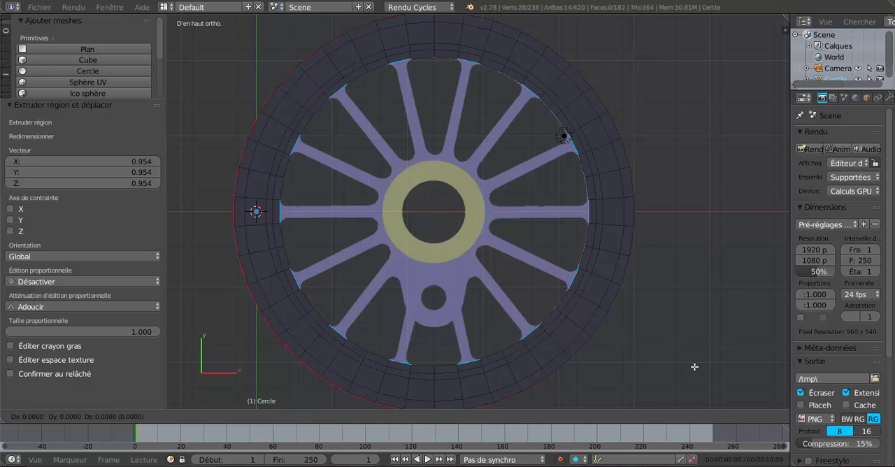
{"action": "key", "text": "s"}
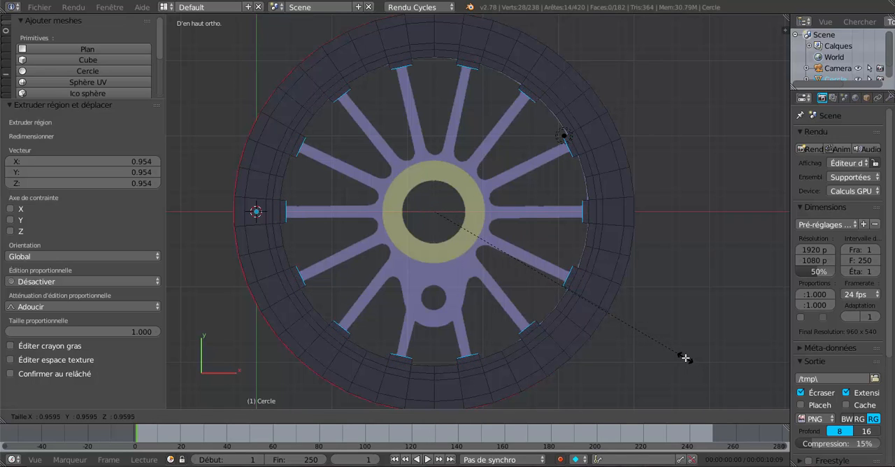
{"action": "left_click", "coordinate": [685, 358]}
Step: Show the mesh in wireframe, set the pivot to individual origins, and scale the fourteen edges by about 0.622 to match the spokes' width
{"action": "scroll", "coordinate": [659, 253], "scroll_direction": "up", "scroll_amount": 3}
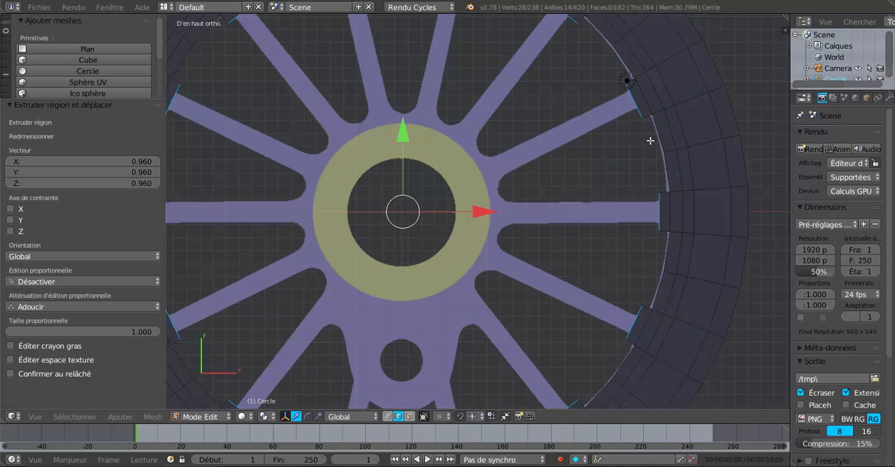
{"action": "key", "text": "z"}
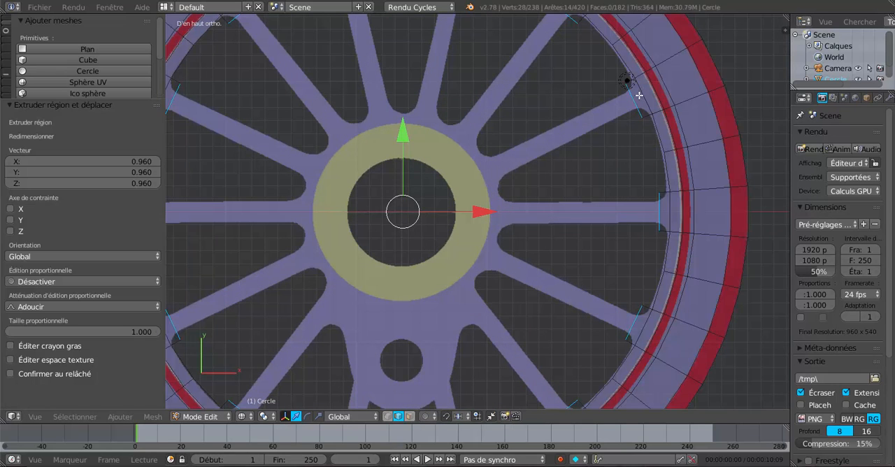
{"action": "left_click", "coordinate": [264, 416]}
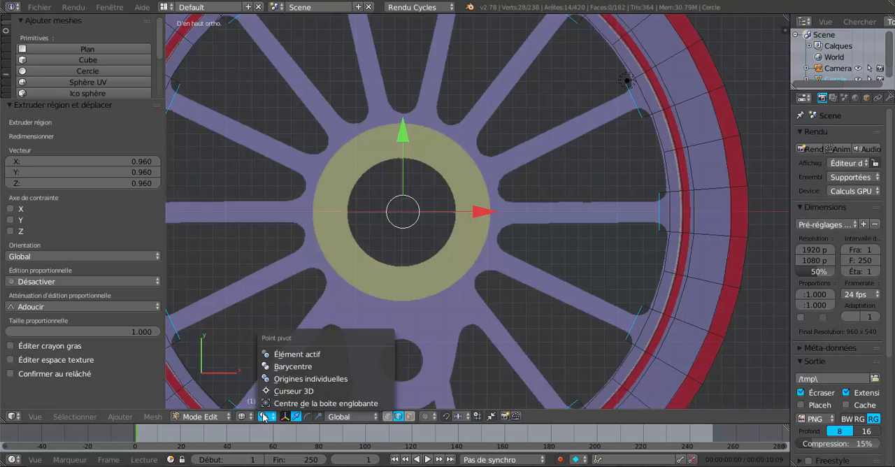
{"action": "left_click", "coordinate": [285, 377]}
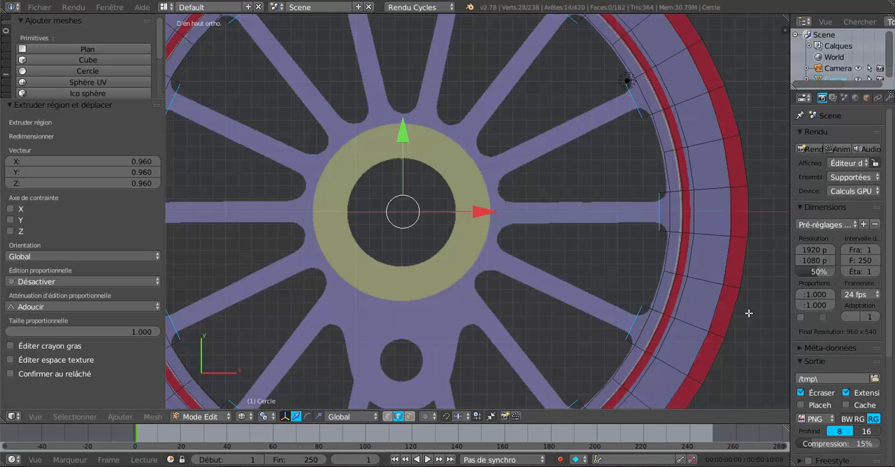
{"action": "key", "text": "s"}
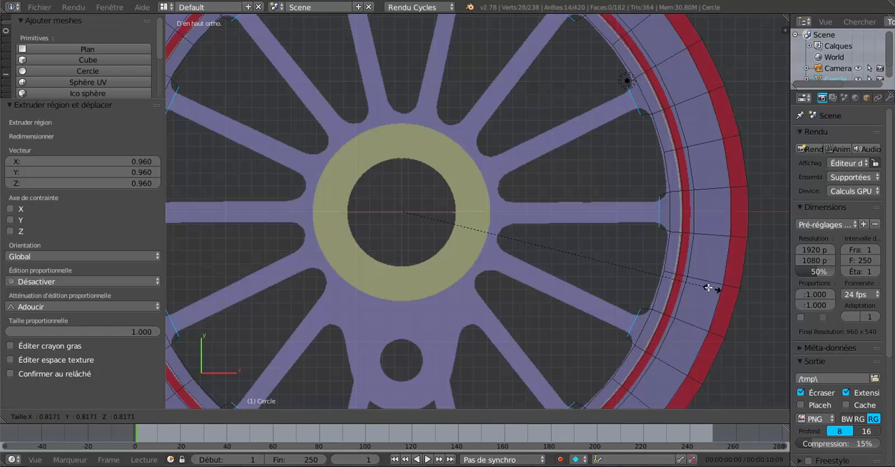
{"action": "left_click", "coordinate": [639, 263]}
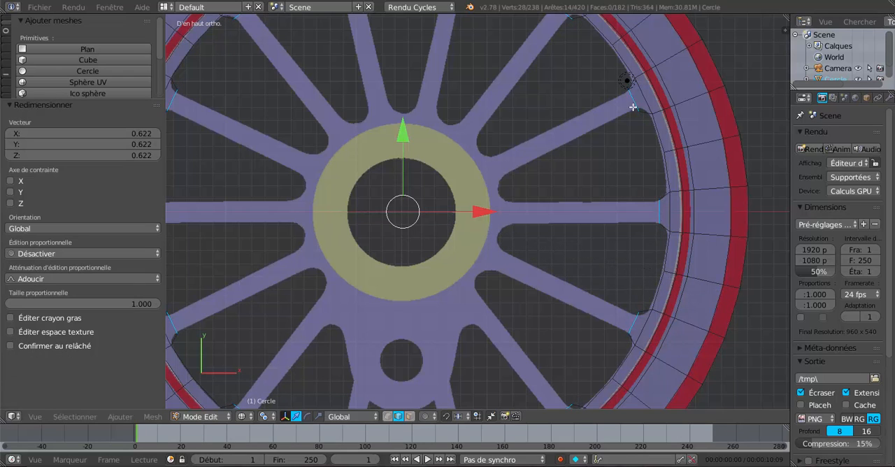
Step: Set the pivot back to the median point and extrude the fourteen edges inward to the hub with a scale of about 0.339
{"action": "scroll", "coordinate": [613, 212], "scroll_direction": "down", "scroll_amount": 1}
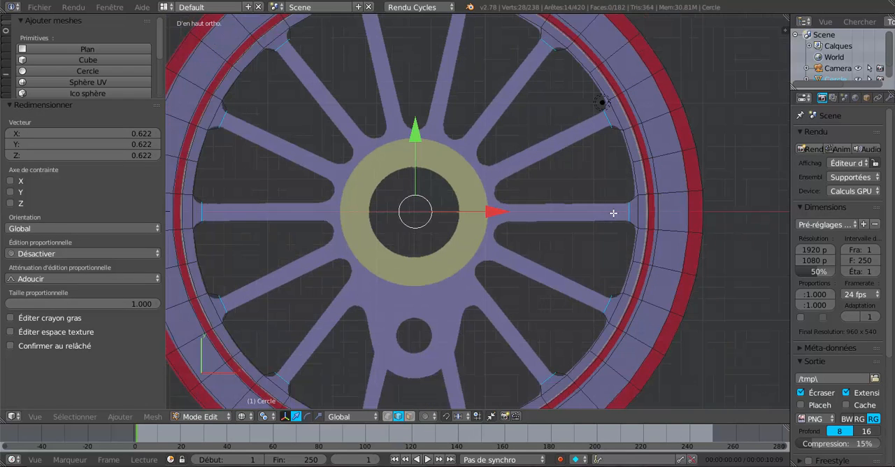
{"action": "middle_click_drag", "start_coordinate": [592, 219], "coordinate": [592, 220]}
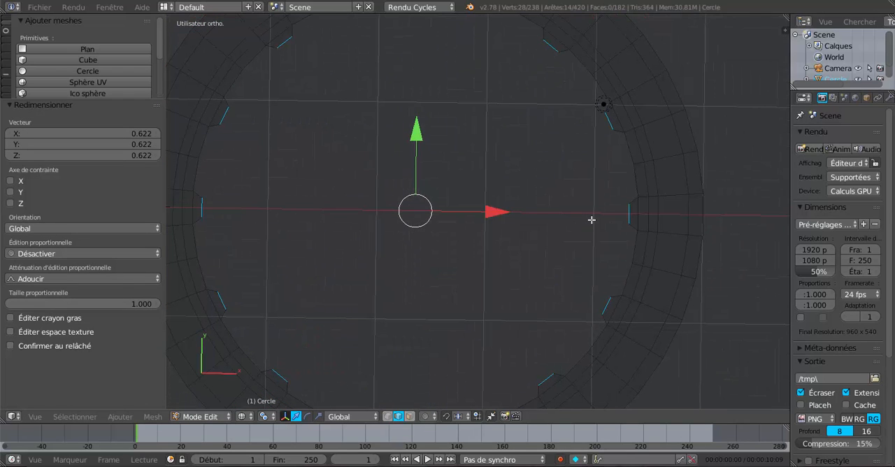
{"action": "key", "text": "KP_7"}
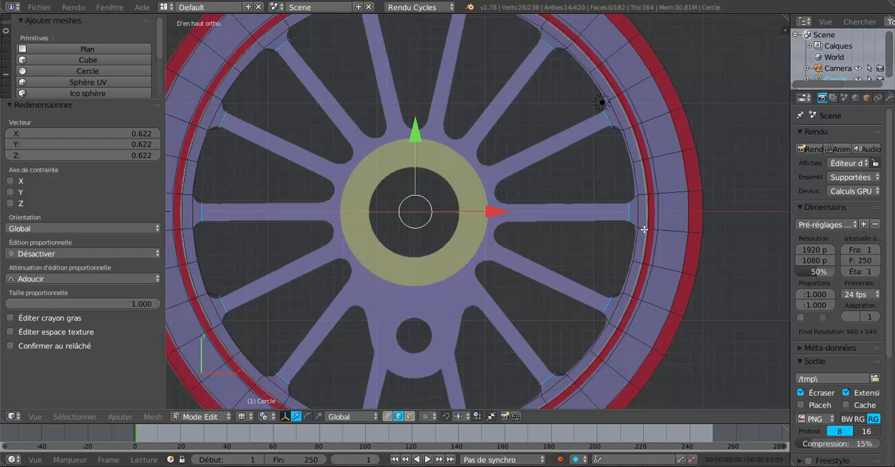
{"action": "middle_click_drag", "start_coordinate": [640, 229], "coordinate": [679, 242], "text": "shift"}
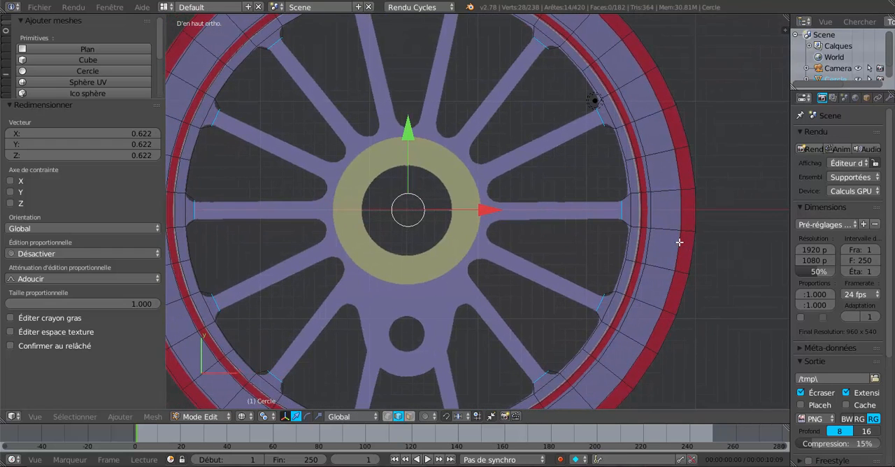
{"action": "left_click", "coordinate": [265, 416]}
{"action": "left_click", "coordinate": [277, 366]}
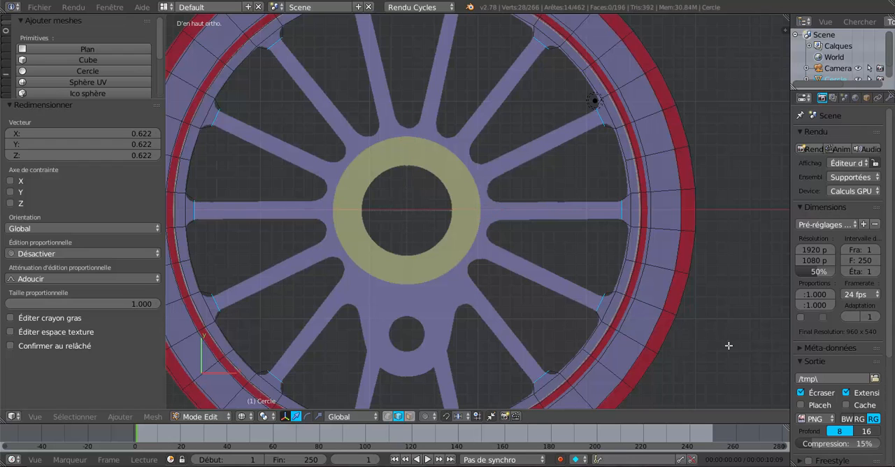
{"action": "key", "text": "e"}
{"action": "right_click", "coordinate": [688, 333]}
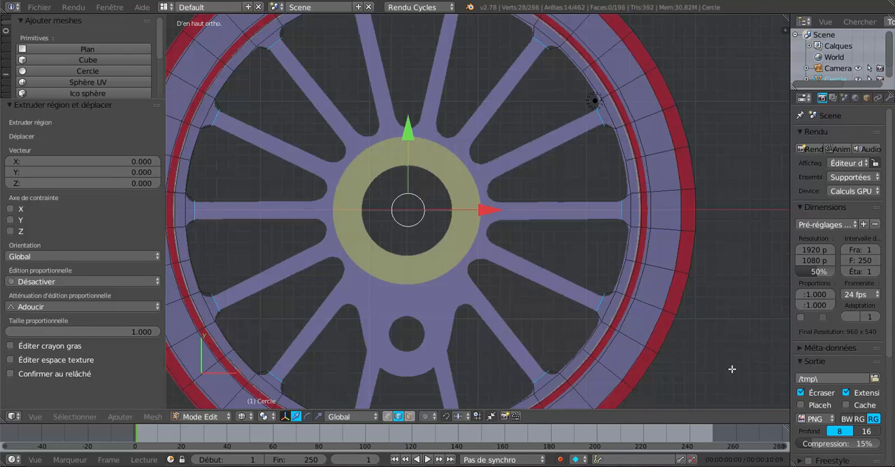
{"action": "key", "text": "s"}
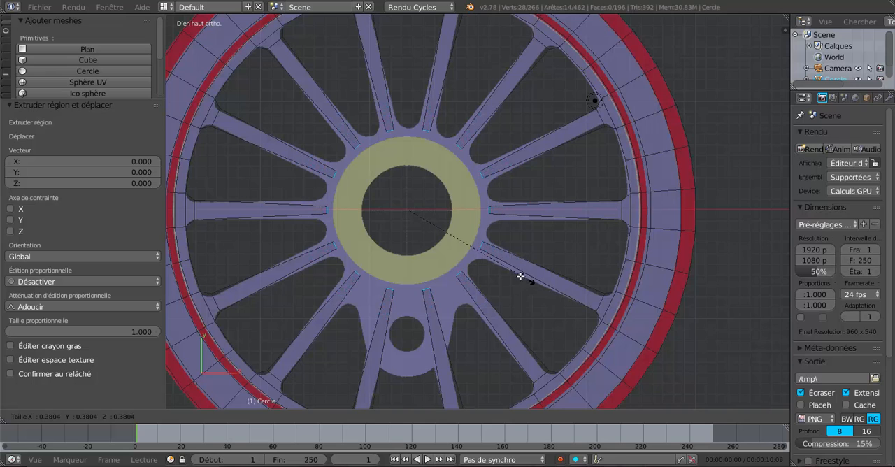
{"action": "left_click", "coordinate": [512, 275]}
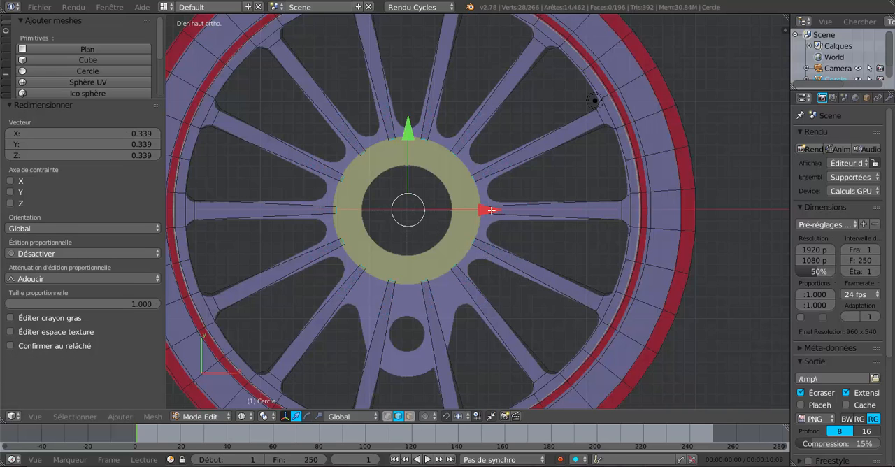
Step: Set the pivot to individual origins and widen the fourteen hub-side edges by about 2.406 to match the spokes' width
{"action": "scroll", "coordinate": [486, 222], "scroll_direction": "up", "scroll_amount": 1}
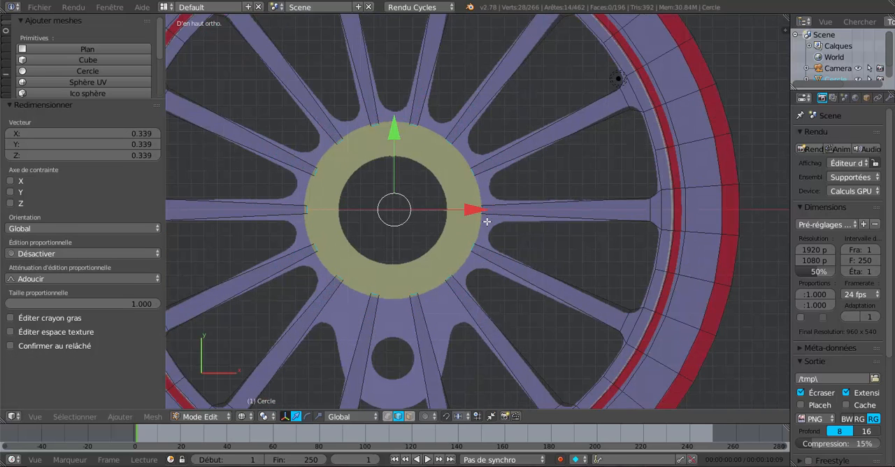
{"action": "left_click", "coordinate": [265, 416]}
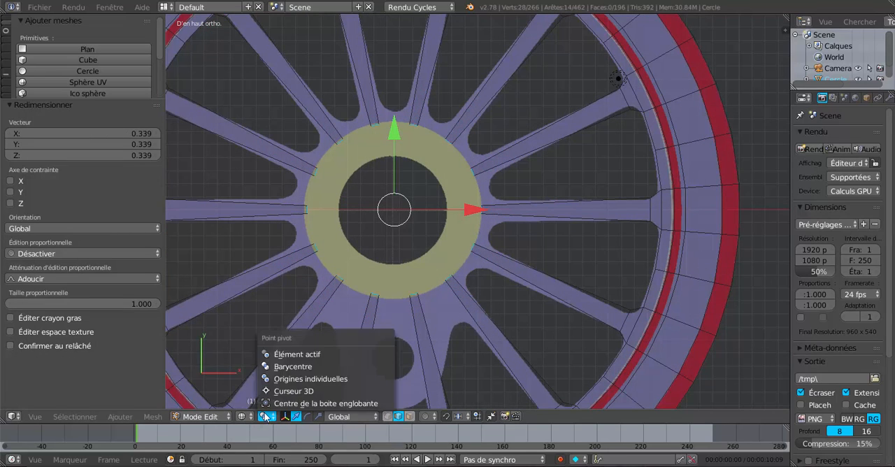
{"action": "left_click", "coordinate": [279, 379]}
{"action": "scroll", "coordinate": [493, 212], "scroll_direction": "up", "scroll_amount": 2}
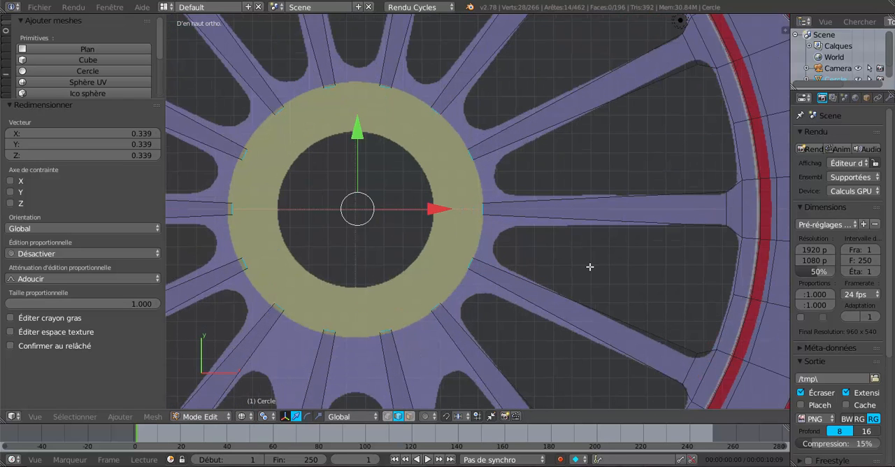
{"action": "key", "text": "s"}
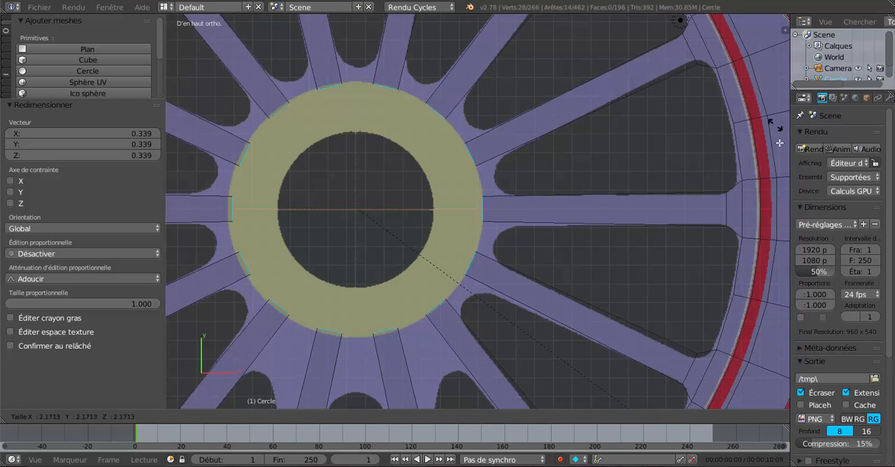
{"action": "left_click", "coordinate": [785, 198]}
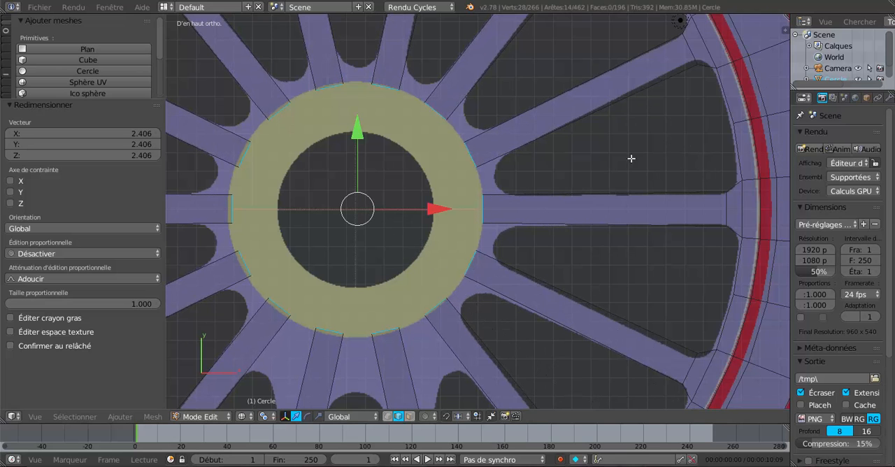
Step: Switch to vertex selection and join the facing end vertices of the lower-right vertical spoke and its diagonal neighbour with an edge along the hub
{"action": "scroll", "coordinate": [692, 77], "scroll_direction": "down", "scroll_amount": 2}
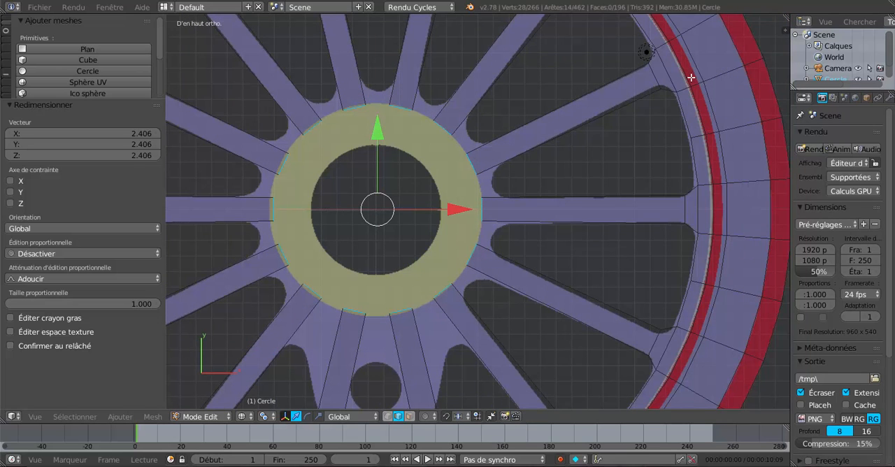
{"action": "scroll", "coordinate": [624, 69], "scroll_direction": "down", "scroll_amount": 1}
{"action": "scroll", "coordinate": [618, 75], "scroll_direction": "down", "scroll_amount": 2}
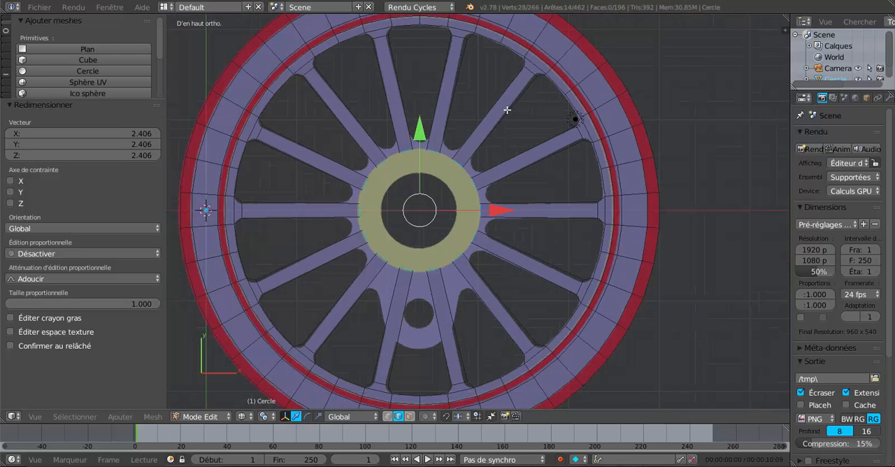
{"action": "scroll", "coordinate": [580, 164], "scroll_direction": "up", "scroll_amount": 2}
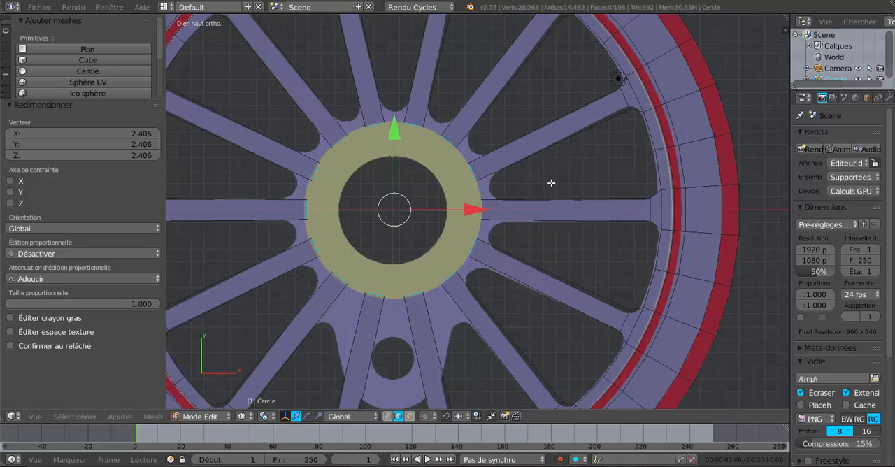
{"action": "scroll", "coordinate": [551, 182], "scroll_direction": "down", "scroll_amount": 1}
{"action": "middle_click_drag", "start_coordinate": [544, 197], "coordinate": [559, 153], "text": "shift"}
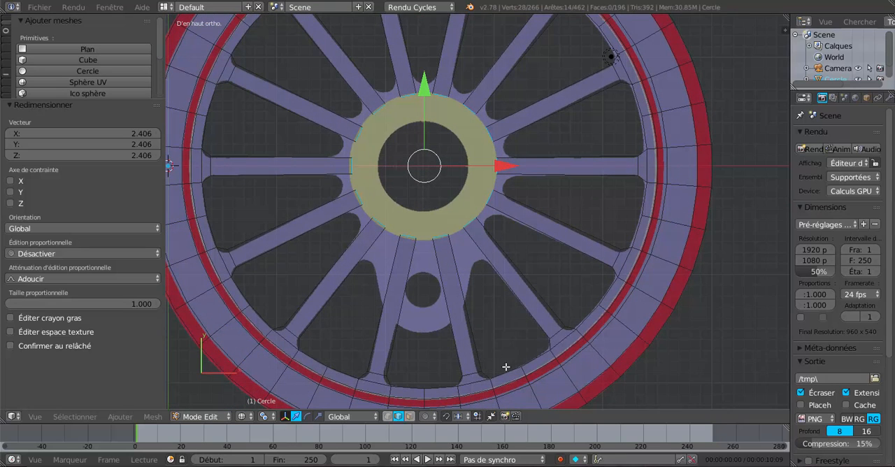
{"action": "left_click", "coordinate": [388, 417]}
{"action": "scroll", "coordinate": [440, 315], "scroll_direction": "up", "scroll_amount": 2}
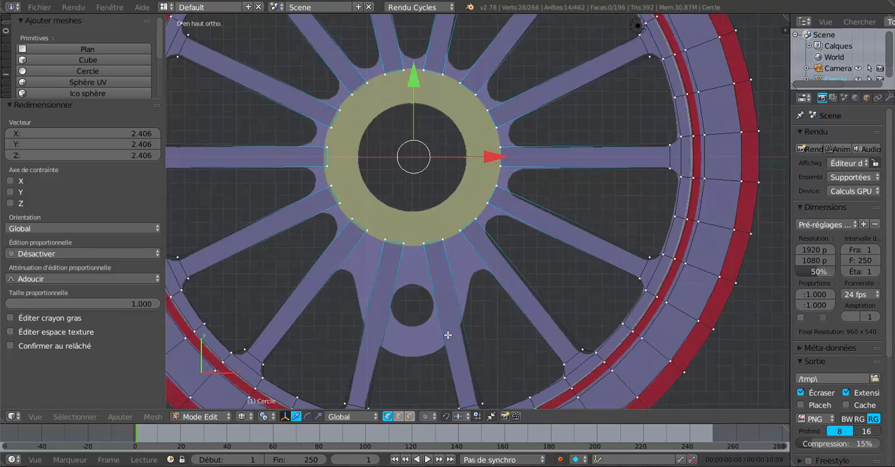
{"action": "right_click", "coordinate": [436, 245]}
{"action": "right_click", "coordinate": [458, 236], "text": "shift"}
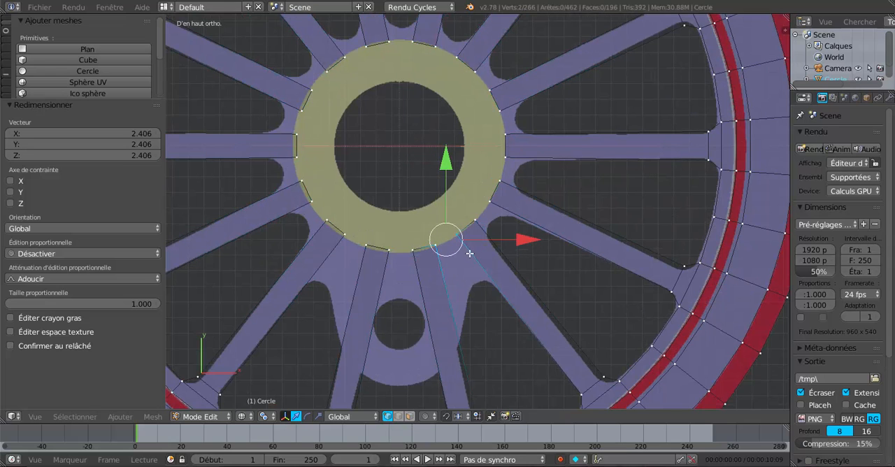
{"action": "key", "text": "f"}
Step: Join the facing spoke-end vertices with edges across the next three gaps, counter-clockwise along the hub's right side
{"action": "right_click", "coordinate": [474, 221]}
{"action": "right_click", "coordinate": [494, 196], "text": "shift"}
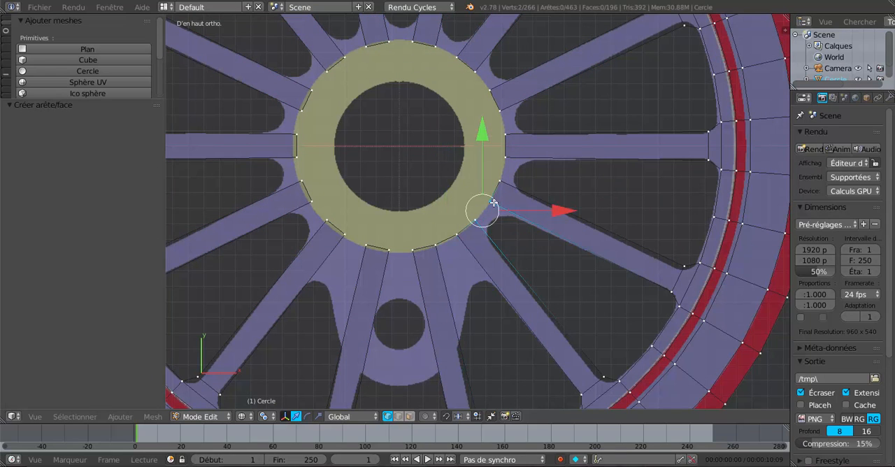
{"action": "right_click", "coordinate": [500, 185]}
{"action": "right_click", "coordinate": [503, 158], "text": "shift"}
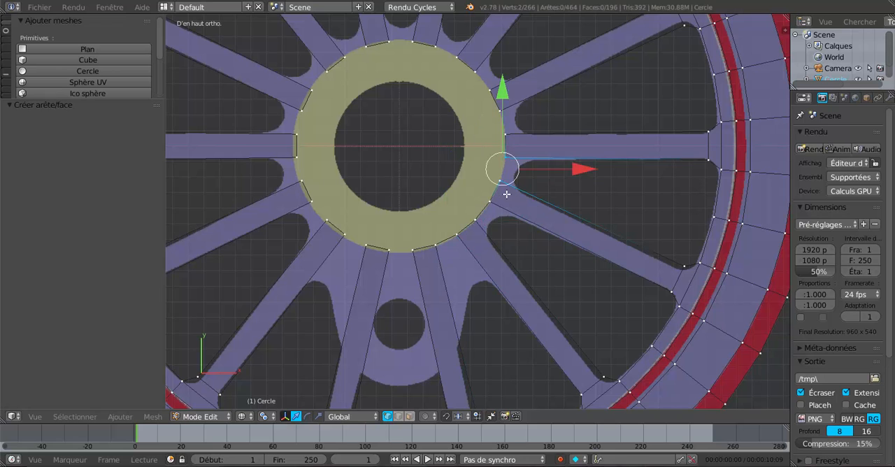
{"action": "right_click", "coordinate": [503, 133]}
{"action": "right_click", "coordinate": [500, 111], "text": "shift"}
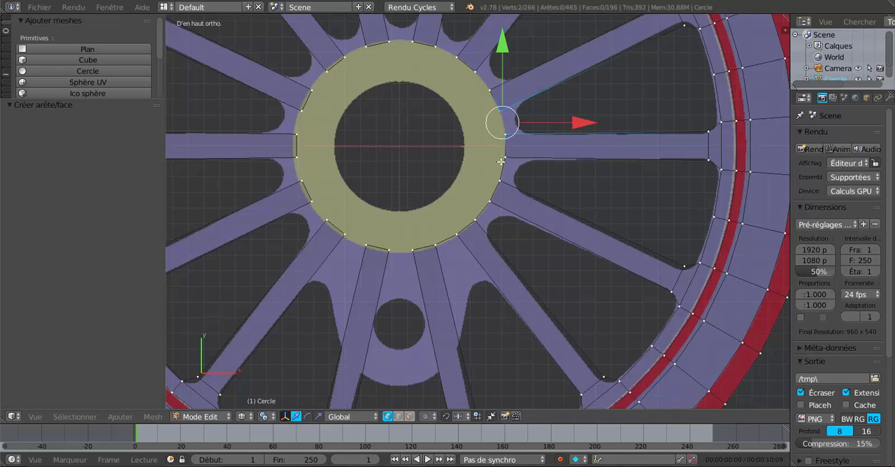
{"action": "scroll", "coordinate": [502, 166], "scroll_direction": "down", "scroll_amount": 2}
{"action": "key", "text": "f"}
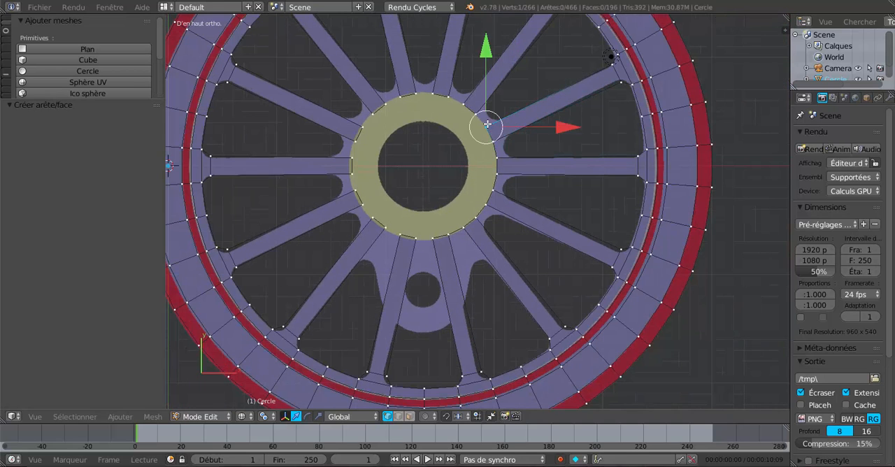
Step: Join the facing spoke-end vertices with edges across the gaps from the hub's upper right to its top
{"action": "right_click", "coordinate": [463, 104]}
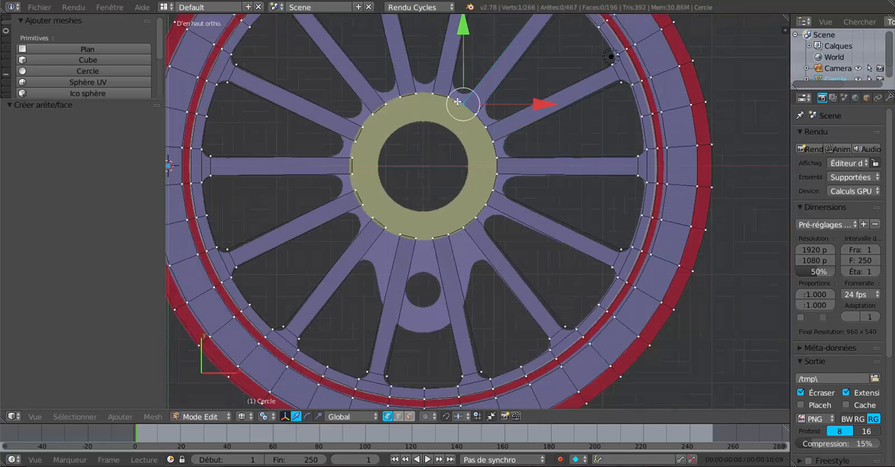
{"action": "right_click", "coordinate": [448, 98], "text": "shift"}
{"action": "key", "text": "f"}
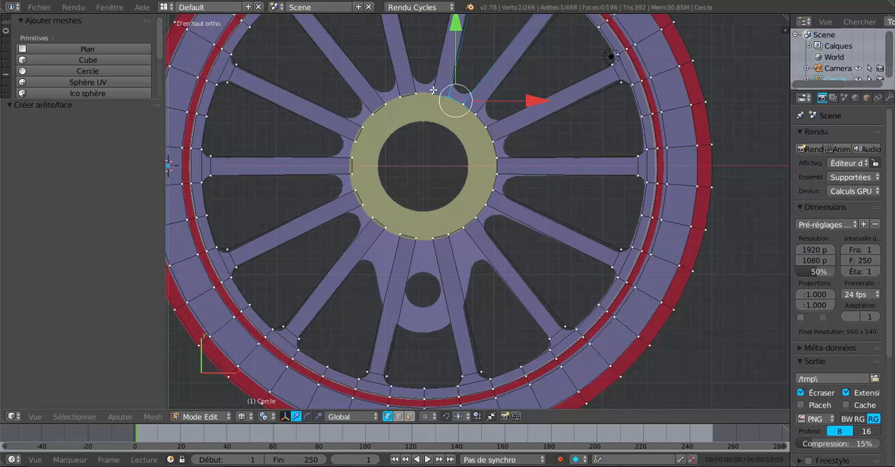
{"action": "right_click", "coordinate": [432, 91]}
{"action": "right_click", "coordinate": [421, 95], "text": "shift"}
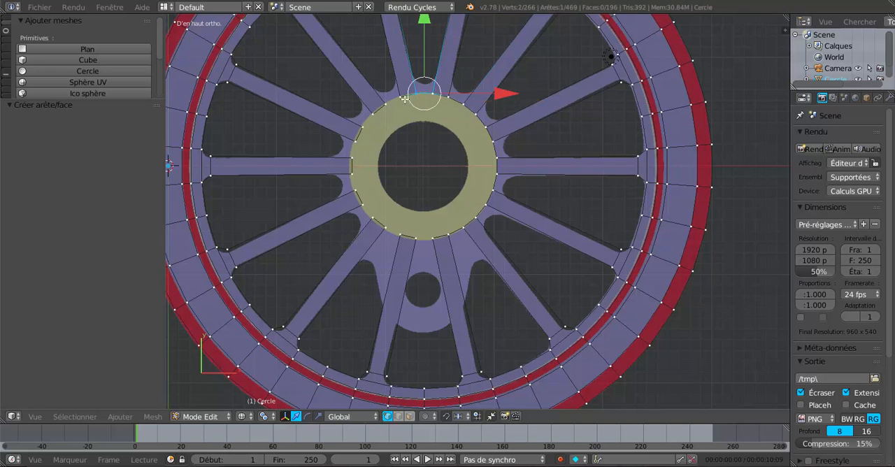
Step: Join the facing spoke-end vertices with edges across the four gaps running from the hub's upper left down its left side
{"action": "right_click", "coordinate": [405, 99]}
{"action": "right_click", "coordinate": [389, 108], "text": "shift"}
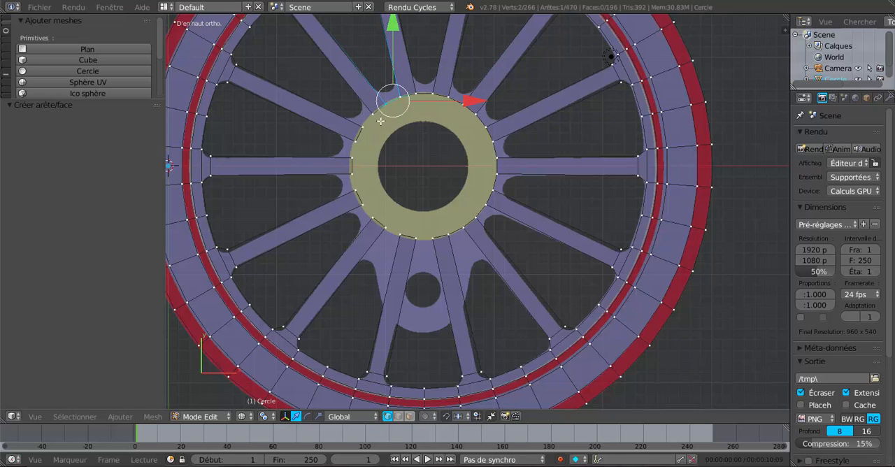
{"action": "right_click", "coordinate": [370, 116]}
{"action": "right_click", "coordinate": [359, 127], "text": "shift"}
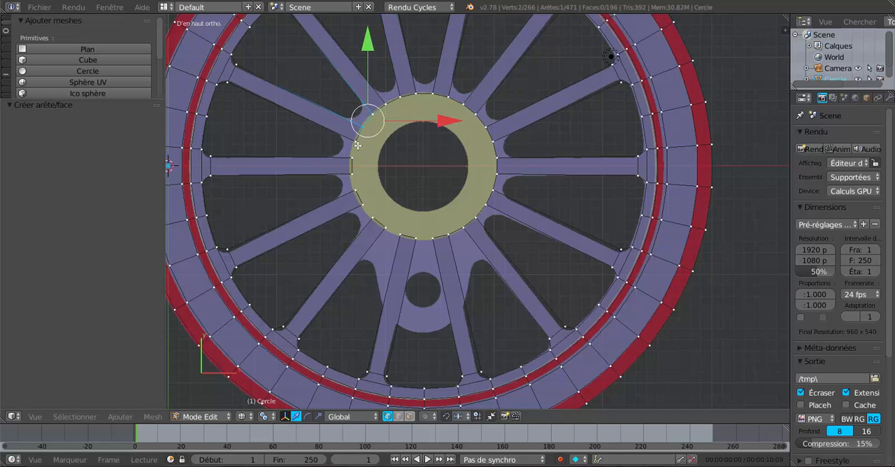
{"action": "right_click", "coordinate": [357, 145]}
{"action": "right_click", "coordinate": [357, 161], "text": "shift"}
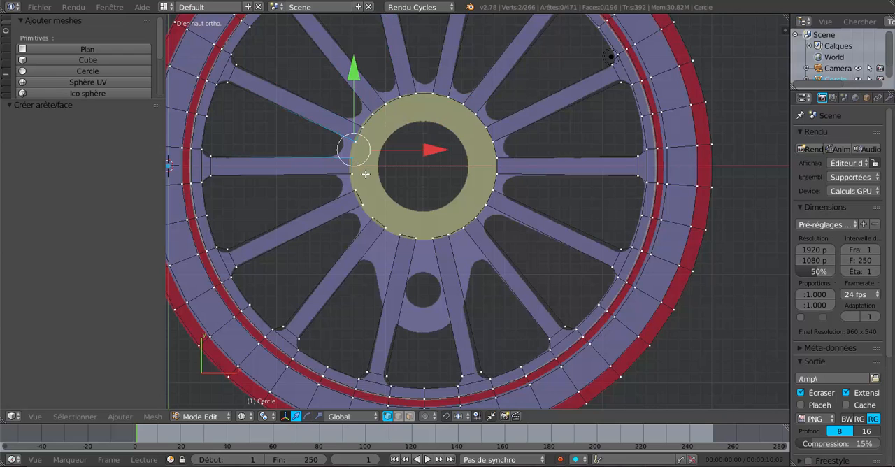
{"action": "right_click", "coordinate": [358, 175]}
{"action": "right_click", "coordinate": [358, 186], "text": "shift"}
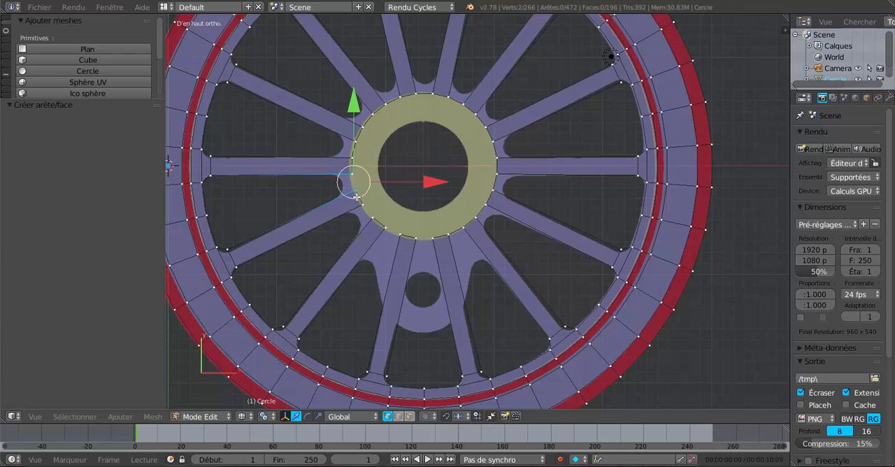
Step: Close the last three gaps between spoke ends with edges, from the hub's lower left to its bottom
{"action": "scroll", "coordinate": [356, 199], "scroll_direction": "up", "scroll_amount": 2}
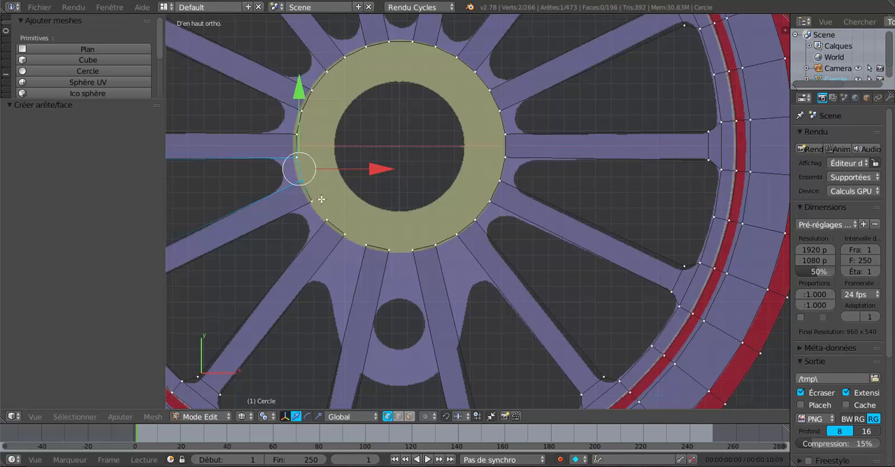
{"action": "right_click", "coordinate": [312, 198]}
{"action": "right_click", "coordinate": [333, 219], "text": "shift"}
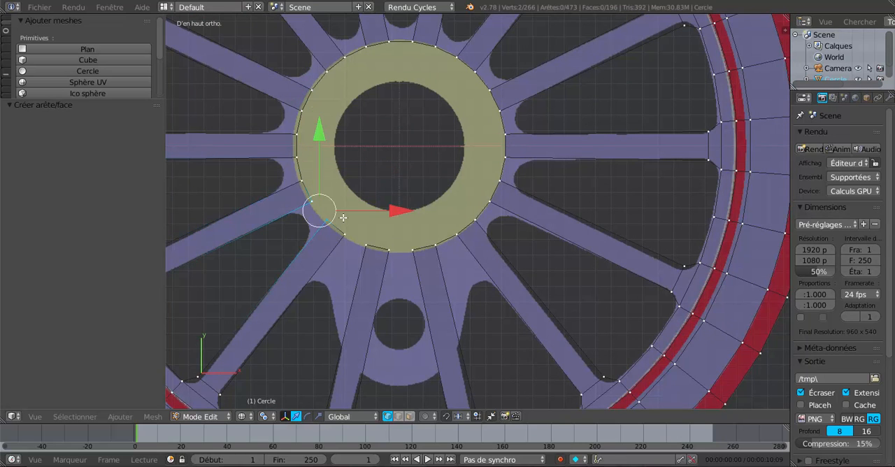
{"action": "right_click", "coordinate": [344, 232]}
{"action": "right_click", "coordinate": [370, 240], "text": "shift"}
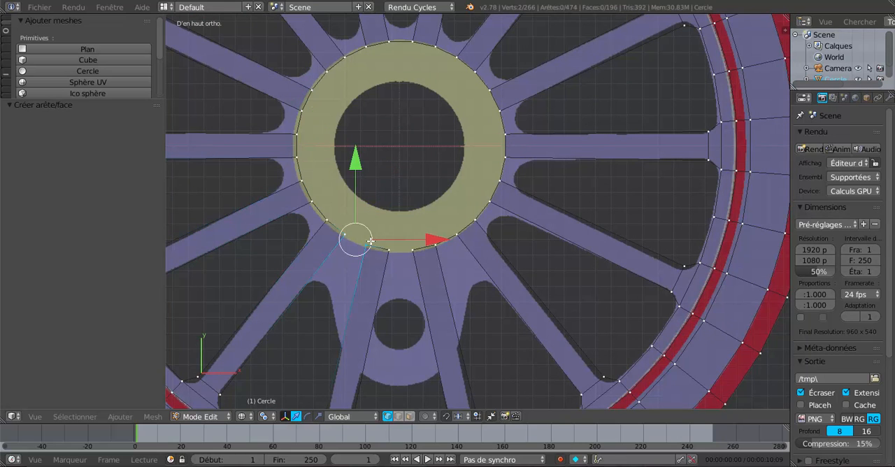
{"action": "right_click", "coordinate": [391, 250]}
{"action": "right_click", "coordinate": [413, 248], "text": "shift"}
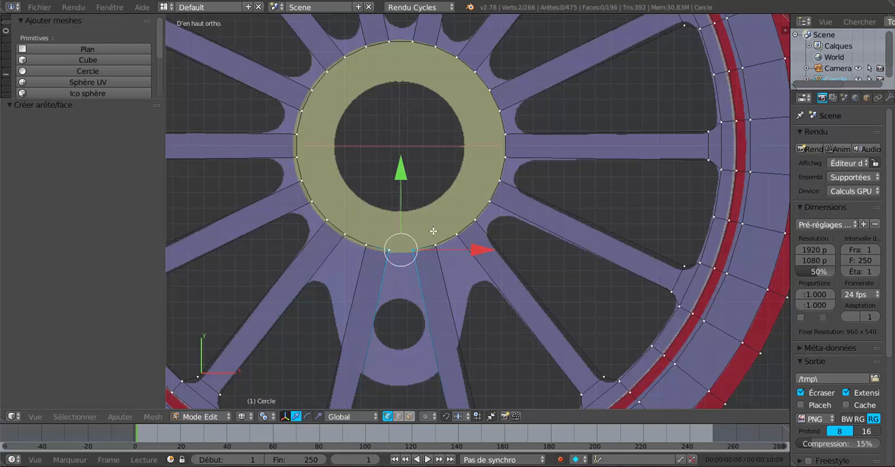
Step: Select the complete ring of spoke-end vertices around the hub
{"action": "scroll", "coordinate": [434, 231], "scroll_direction": "down", "scroll_amount": 2}
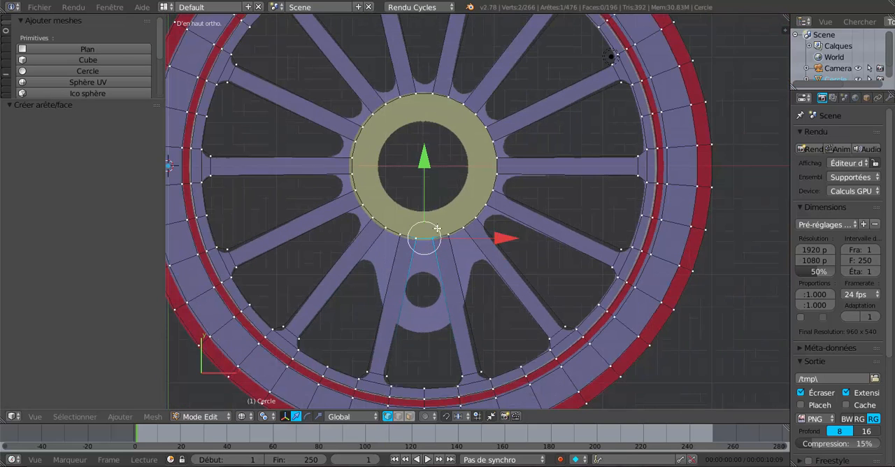
{"action": "right_click", "coordinate": [493, 150]}
{"action": "scroll", "coordinate": [485, 149], "scroll_direction": "down", "scroll_amount": 1}
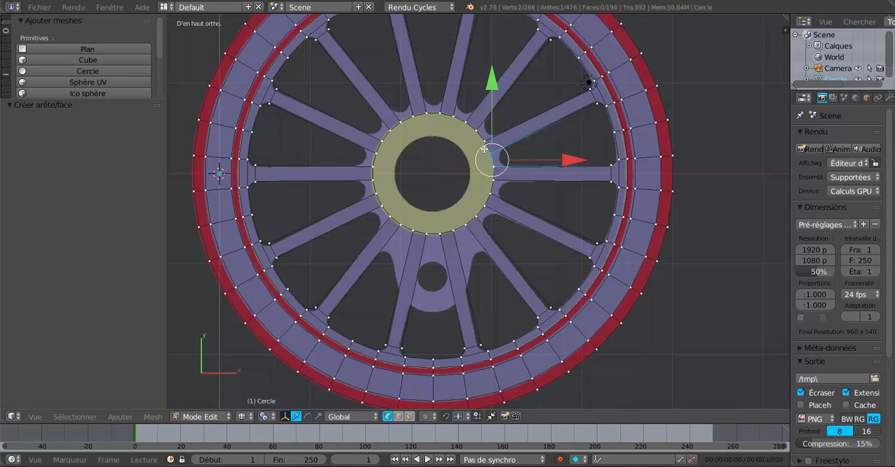
{"action": "key", "text": "c"}
{"action": "mouse_move", "coordinate": [407, 115]}
{"action": "left_mouse_down"}
{"action": "mouse_move", "coordinate": [478, 142]}
{"action": "mouse_move", "coordinate": [452, 234]}
{"action": "mouse_move", "coordinate": [379, 191]}
{"action": "mouse_move", "coordinate": [408, 116]}
{"action": "left_mouse_up"}
{"action": "right_click", "coordinate": [410, 117]}
{"action": "scroll", "coordinate": [421, 148], "scroll_direction": "up", "scroll_amount": 3}
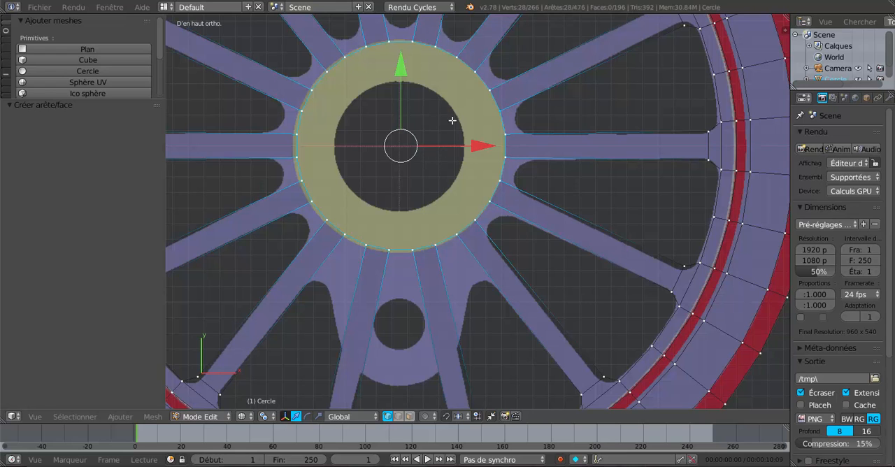
Step: Even out the selected hub ring into a best-fit circle with the LoopTools Circle operation
{"action": "scroll", "coordinate": [458, 153], "scroll_direction": "down", "scroll_amount": 2}
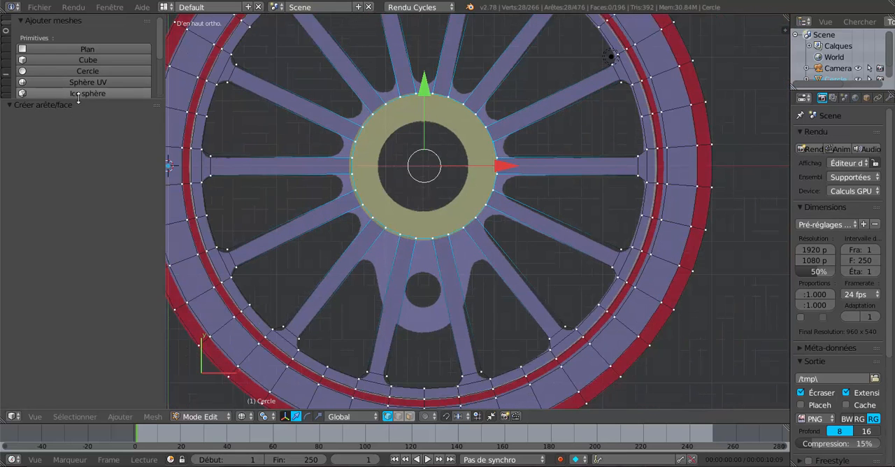
{"action": "left_click_drag", "start_coordinate": [81, 99], "coordinate": [86, 244]}
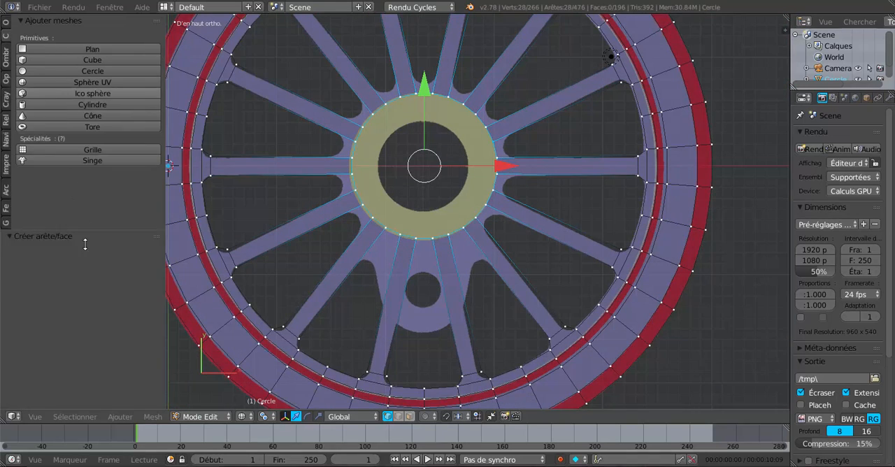
{"action": "left_click", "coordinate": [6, 24]}
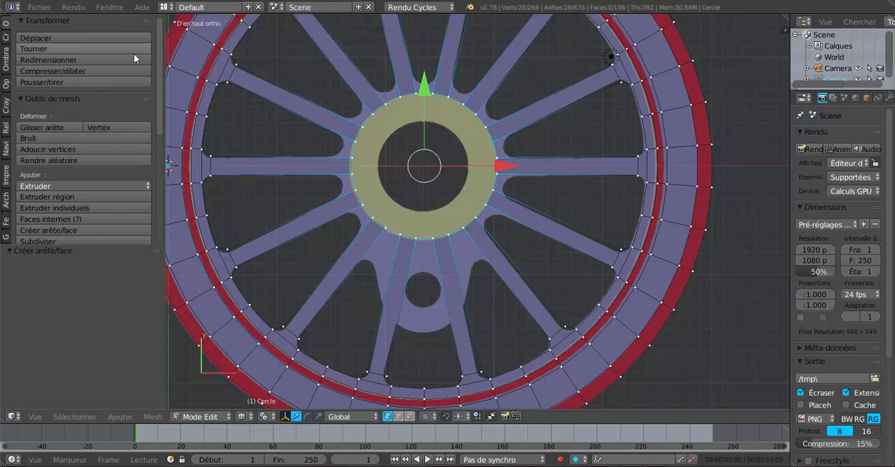
{"action": "left_click_drag", "start_coordinate": [163, 90], "coordinate": [163, 215]}
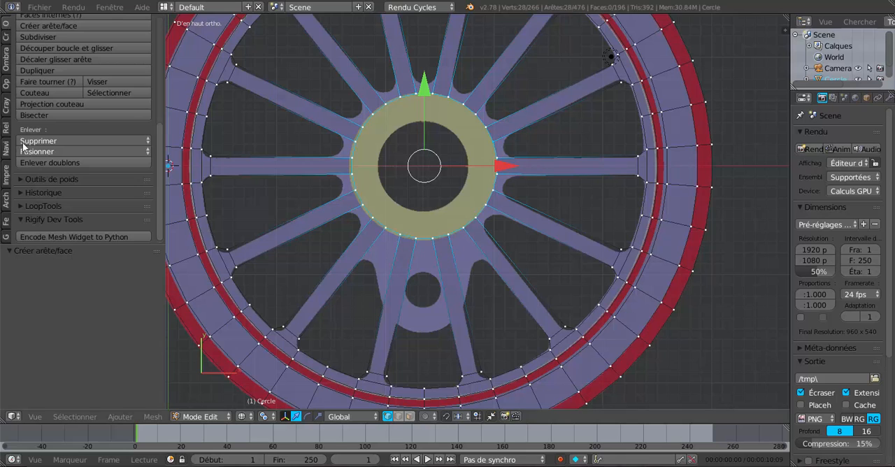
{"action": "left_click", "coordinate": [34, 206]}
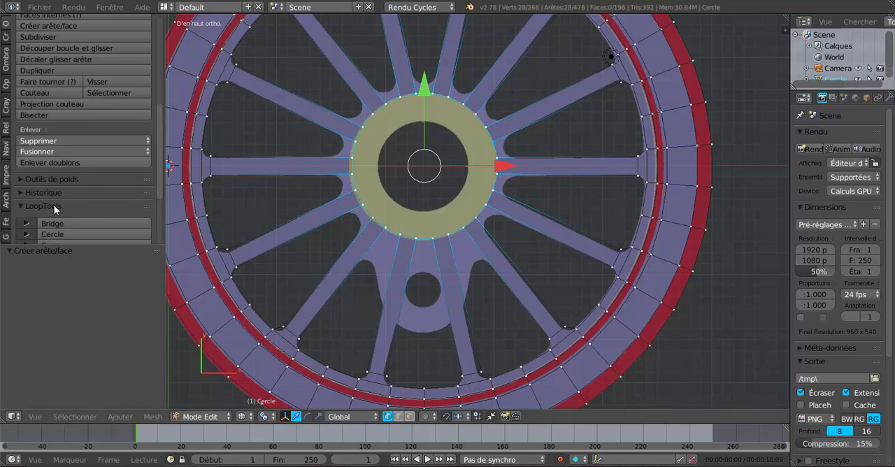
{"action": "left_click_drag", "start_coordinate": [159, 134], "coordinate": [158, 192]}
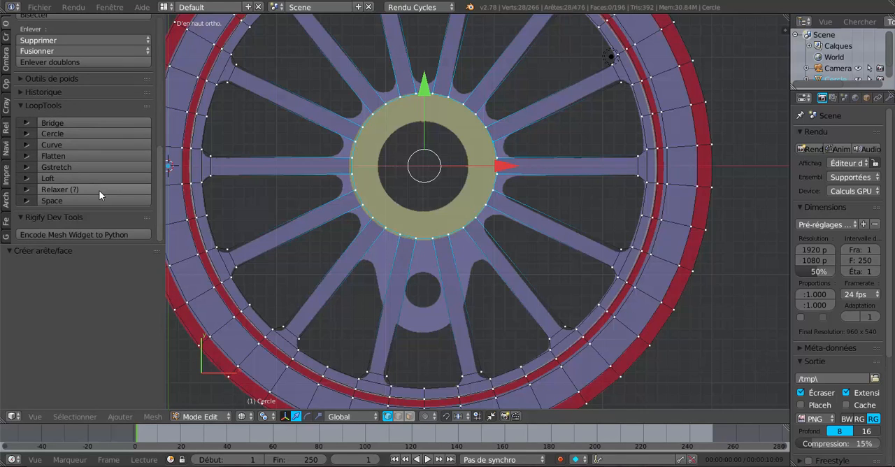
{"action": "left_click", "coordinate": [50, 134]}
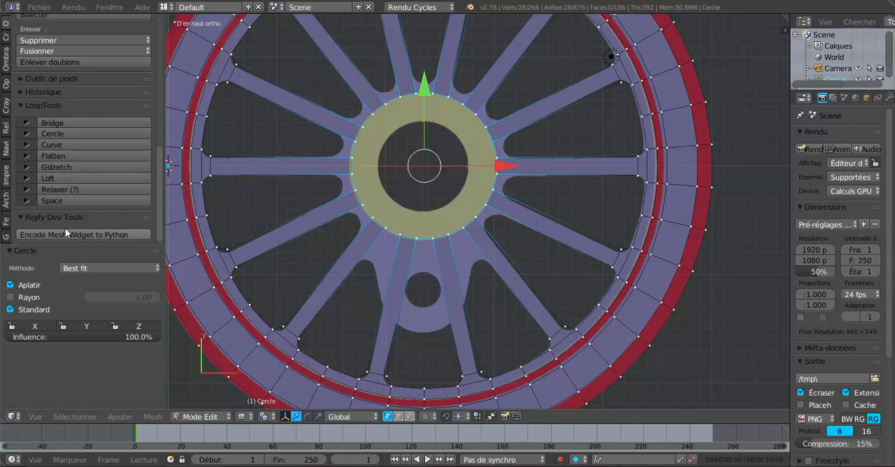
{"action": "left_click", "coordinate": [62, 134]}
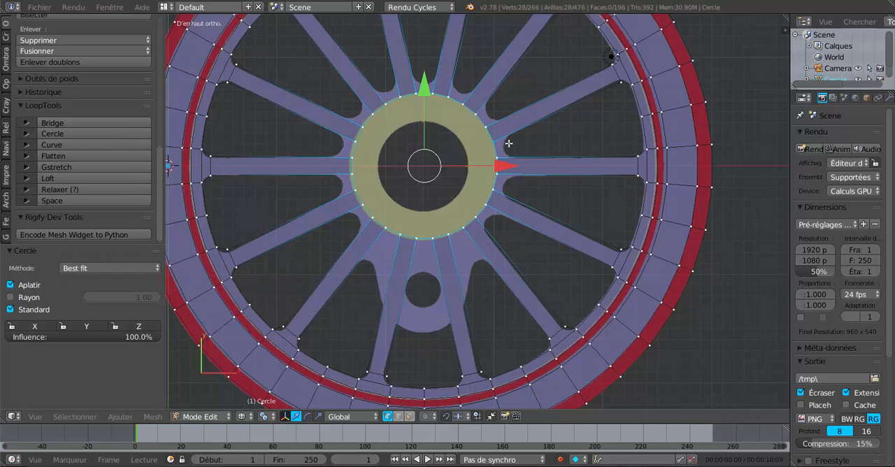
{"action": "scroll", "coordinate": [569, 188], "scroll_direction": "down", "scroll_amount": 1}
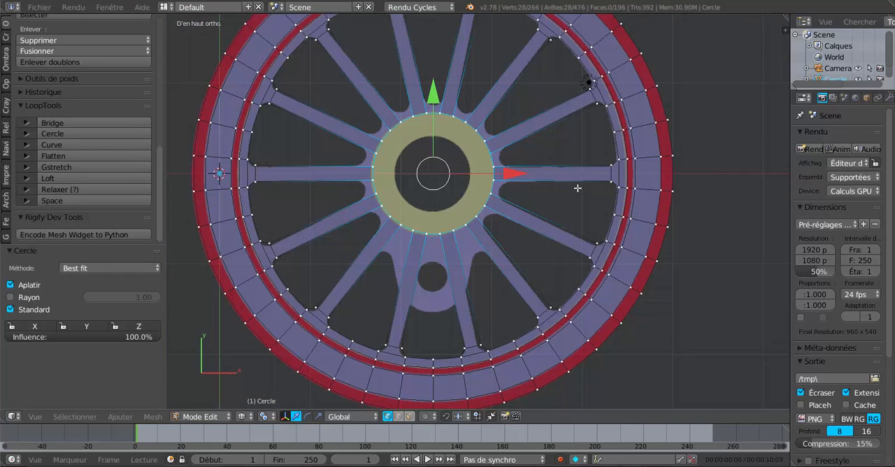
{"action": "scroll", "coordinate": [577, 188], "scroll_direction": "up", "scroll_amount": 1}
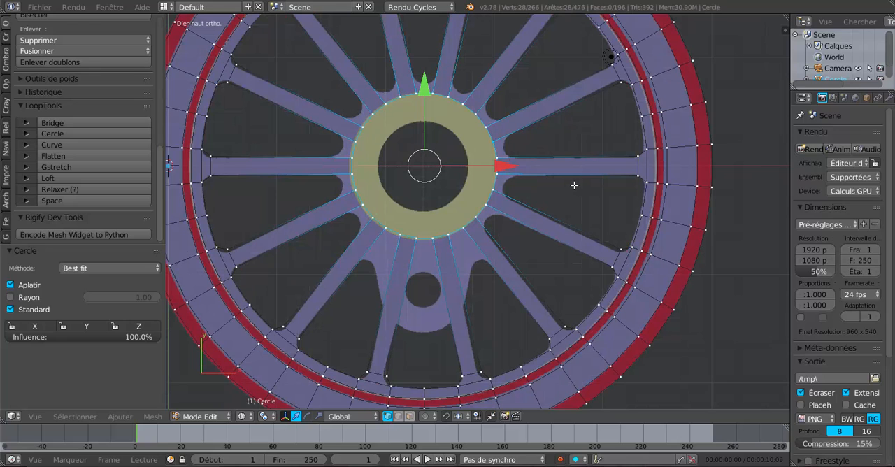
Step: Extrude the hub ring inward and scale it by 0.619 to match the edge of the axle hole
{"action": "scroll", "coordinate": [590, 206], "scroll_direction": "down", "scroll_amount": 1}
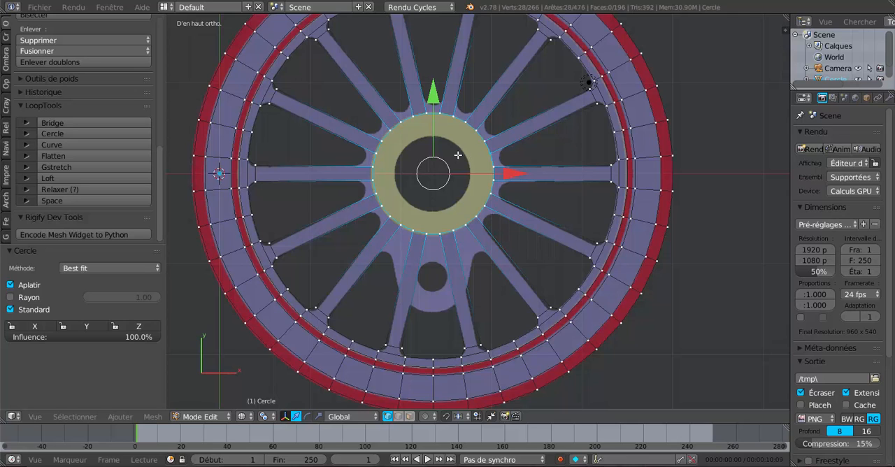
{"action": "key", "text": "e"}
{"action": "key", "text": "s"}
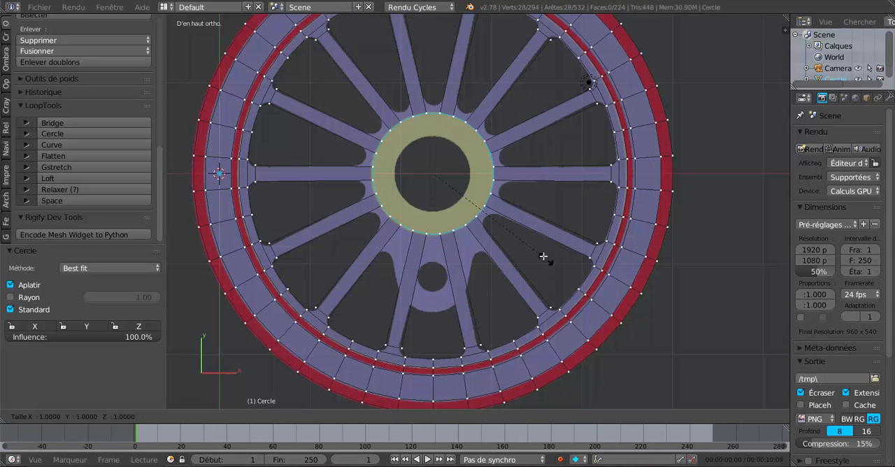
{"action": "left_click", "coordinate": [500, 229]}
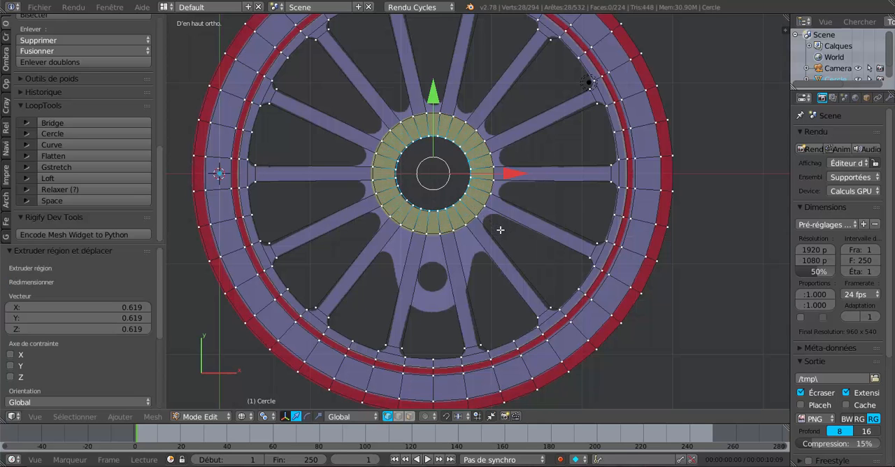
Step: Switch to Object Mode with solid shading and examine how the faces around the hub and spokes are shaded
{"action": "key", "text": "Tab"}
{"action": "key", "text": "alt+z"}
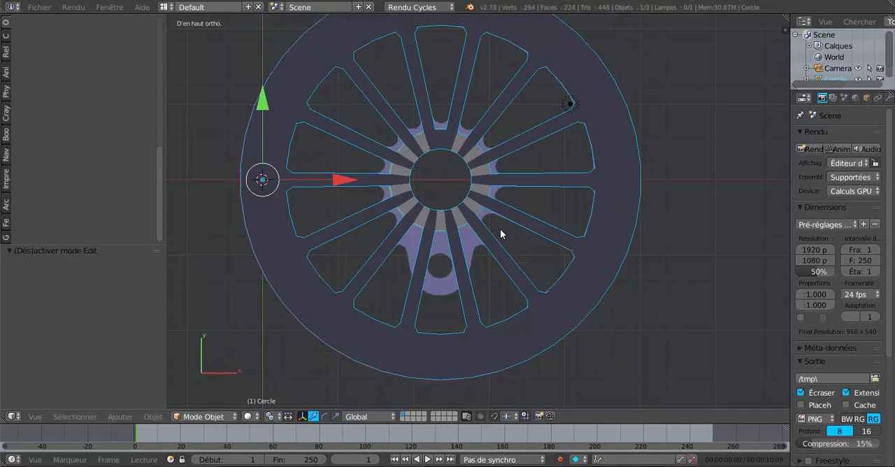
{"action": "scroll", "coordinate": [501, 232], "scroll_direction": "up", "scroll_amount": 2}
{"action": "scroll", "coordinate": [500, 230], "scroll_direction": "up", "scroll_amount": 1}
{"action": "key", "text": "z"}
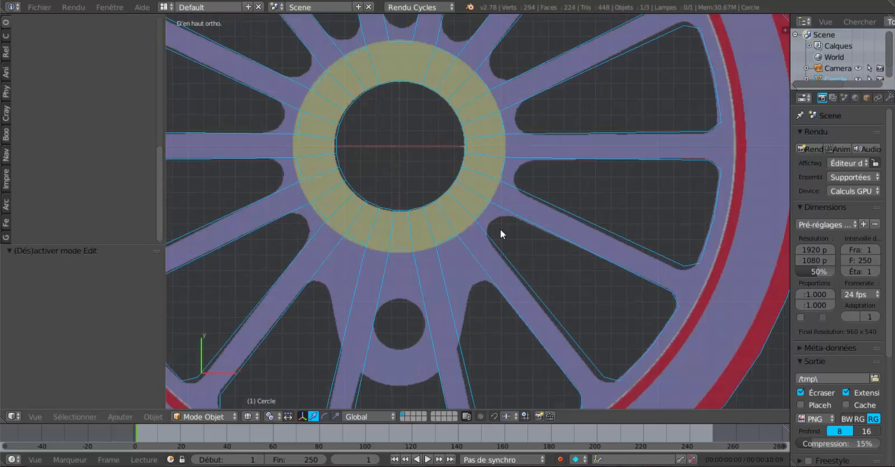
{"action": "key", "text": "z"}
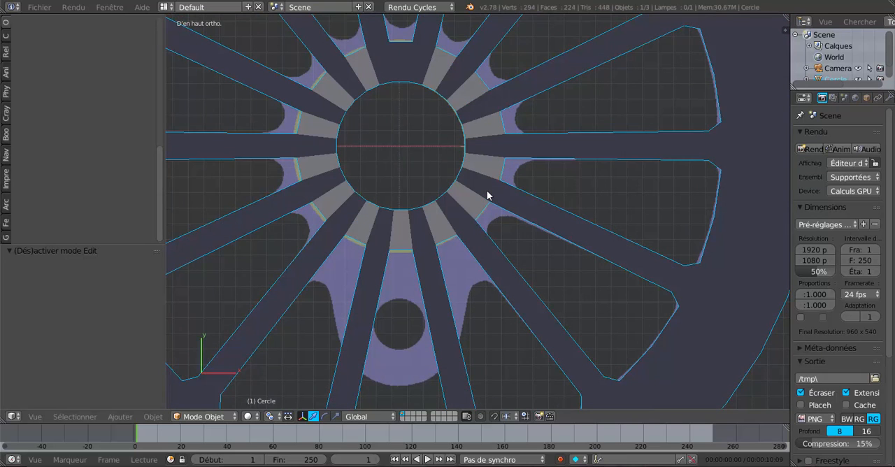
{"action": "scroll", "coordinate": [488, 195], "scroll_direction": "down", "scroll_amount": 1}
{"action": "scroll", "coordinate": [487, 195], "scroll_direction": "down", "scroll_amount": 3}
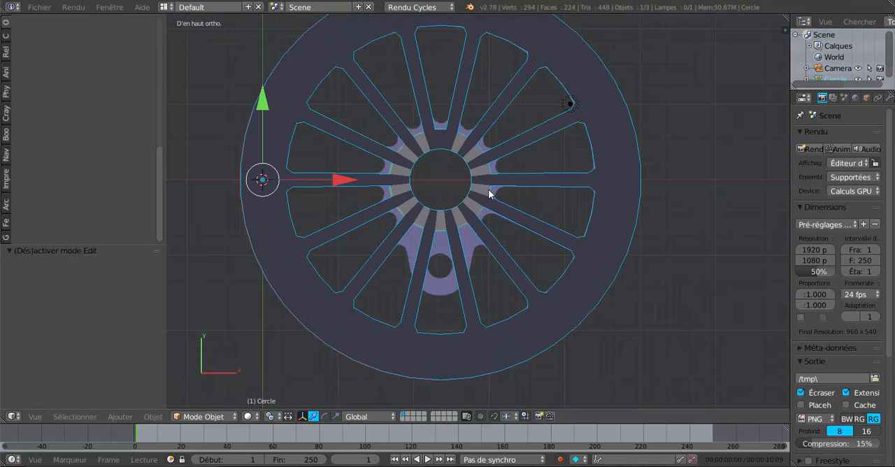
{"action": "middle_click_drag", "start_coordinate": [494, 194], "coordinate": [493, 223], "text": "shift"}
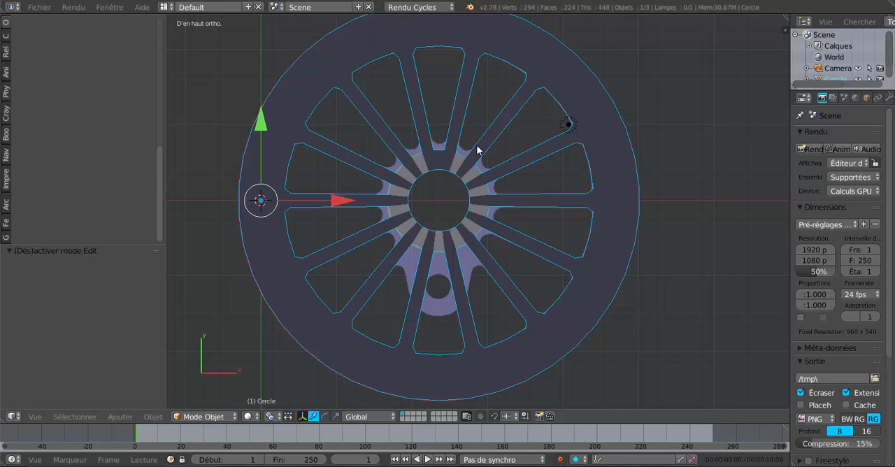
{"action": "scroll", "coordinate": [475, 152], "scroll_direction": "up", "scroll_amount": 3}
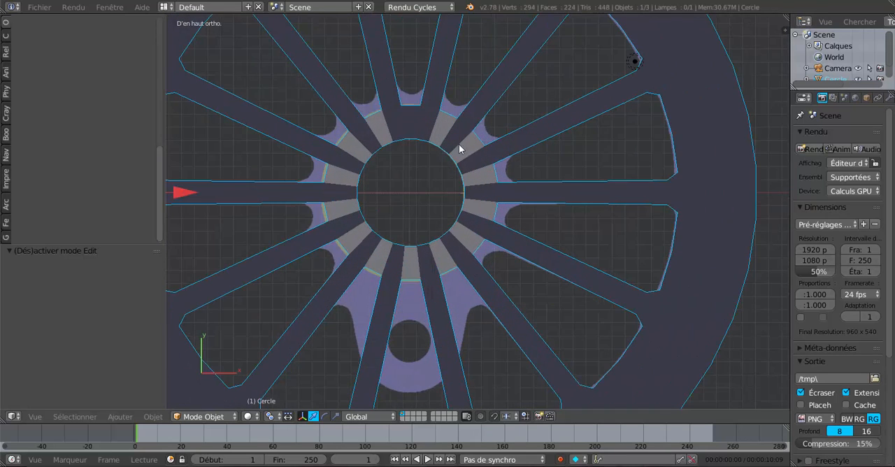
{"action": "scroll", "coordinate": [406, 126], "scroll_direction": "down", "scroll_amount": 2}
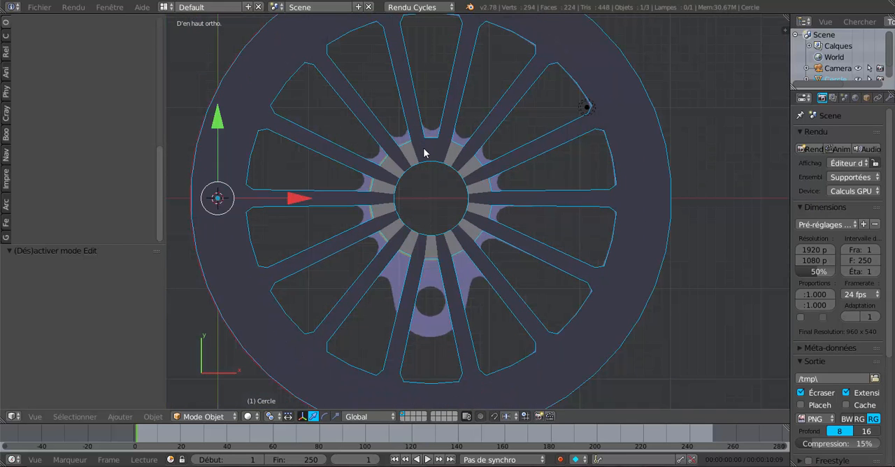
Step: Recalculate the normals of the whole wheel mesh, flip their direction, and return to Object Mode
{"action": "key", "text": "Tab"}
{"action": "scroll", "coordinate": [479, 162], "scroll_direction": "down", "scroll_amount": 1}
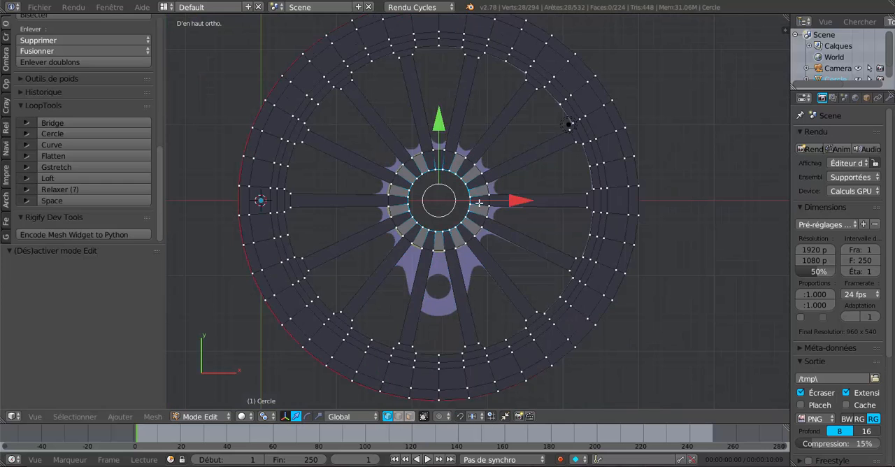
{"action": "scroll", "coordinate": [440, 255], "scroll_direction": "up", "scroll_amount": 2}
{"action": "scroll", "coordinate": [454, 234], "scroll_direction": "up", "scroll_amount": 3}
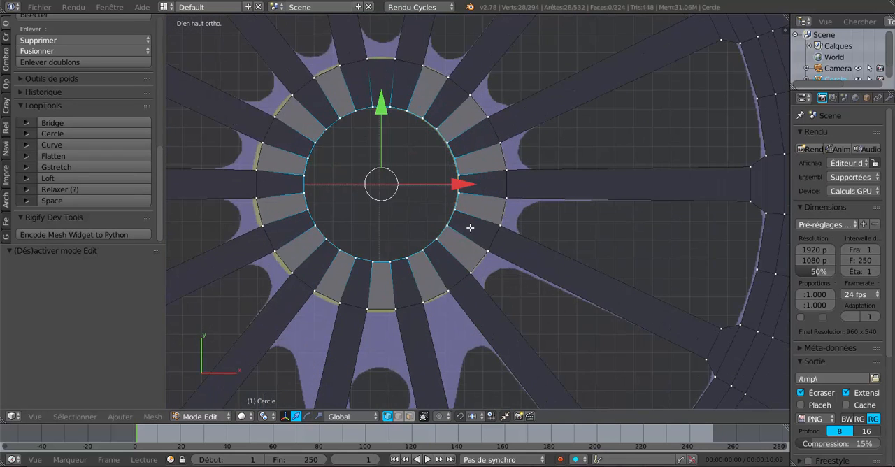
{"action": "key", "text": "a"}
{"action": "key", "text": "a"}
{"action": "scroll", "coordinate": [474, 207], "scroll_direction": "down", "scroll_amount": 4}
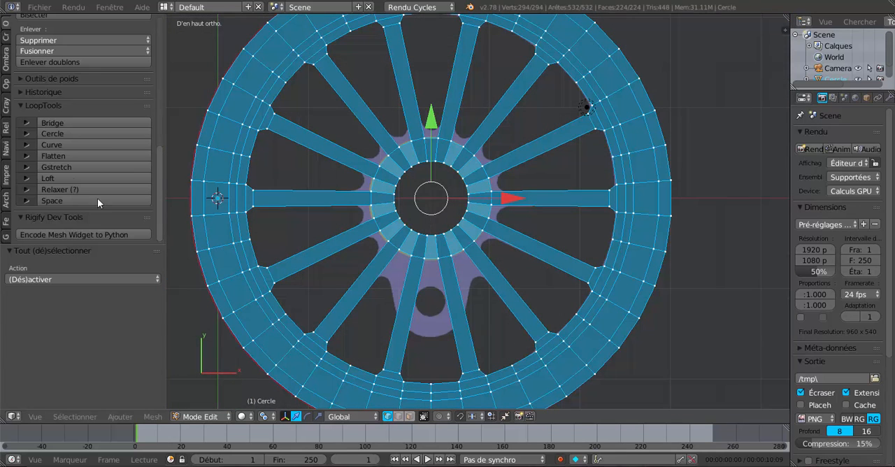
{"action": "left_click", "coordinate": [5, 56]}
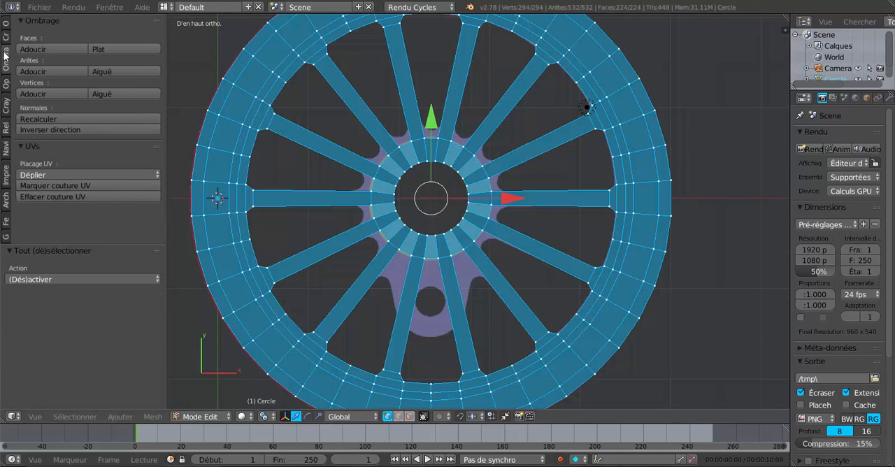
{"action": "left_click", "coordinate": [74, 120]}
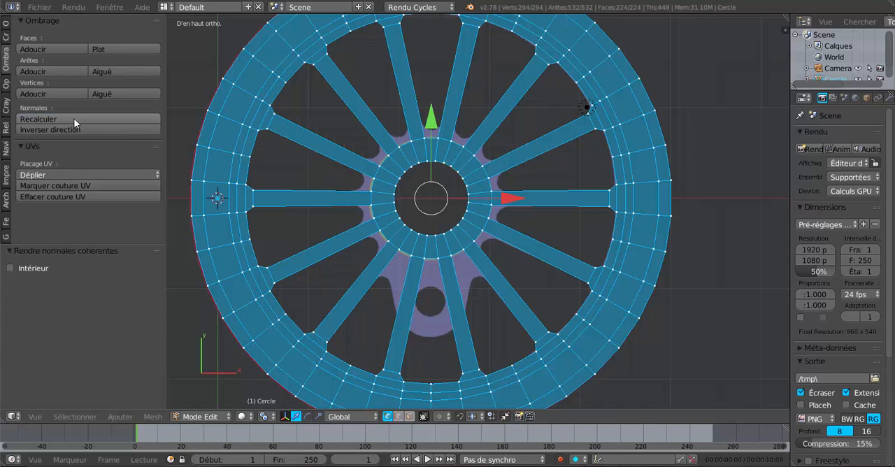
{"action": "left_click", "coordinate": [59, 133]}
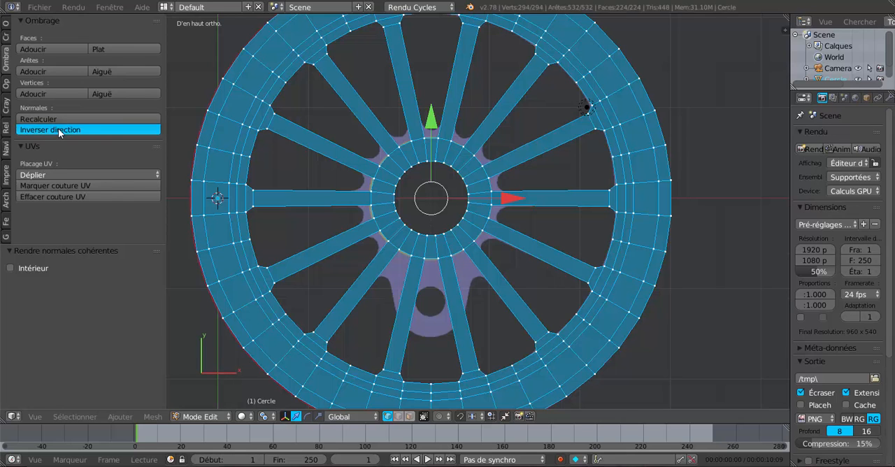
{"action": "scroll", "coordinate": [501, 239], "scroll_direction": "down", "scroll_amount": 2}
{"action": "key", "text": "Tab"}
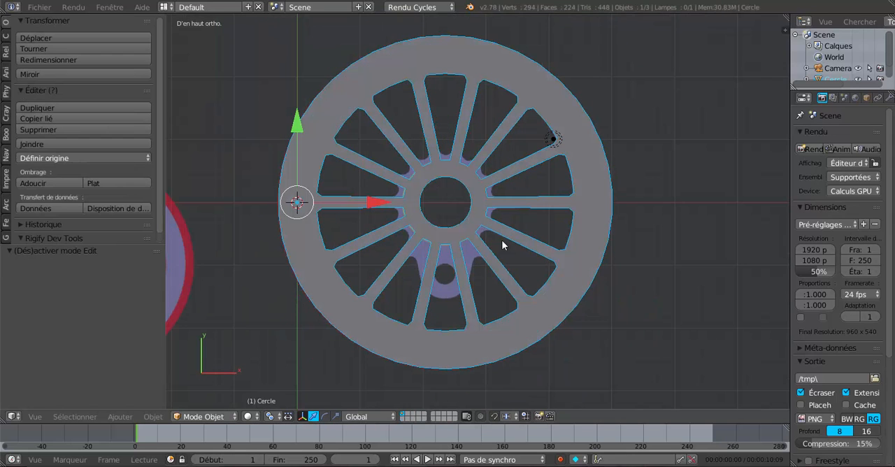
Step: Add a Subdivision Surface modifier to the wheel and set its viewport subdivisions to 2
{"action": "middle_click_drag", "start_coordinate": [606, 203], "coordinate": [515, 240]}
{"action": "scroll", "coordinate": [515, 241], "scroll_direction": "up", "scroll_amount": 1}
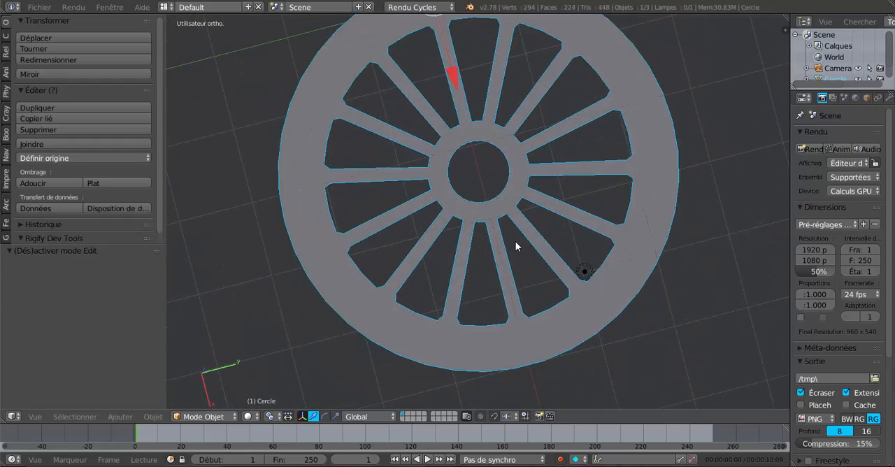
{"action": "key", "text": "KP_7"}
{"action": "scroll", "coordinate": [504, 252], "scroll_direction": "up", "scroll_amount": 2}
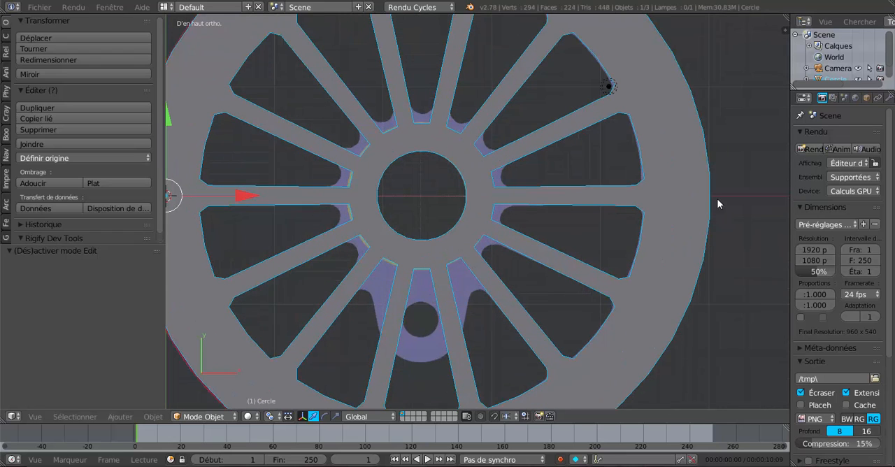
{"action": "left_click_drag", "start_coordinate": [788, 143], "coordinate": [715, 143]}
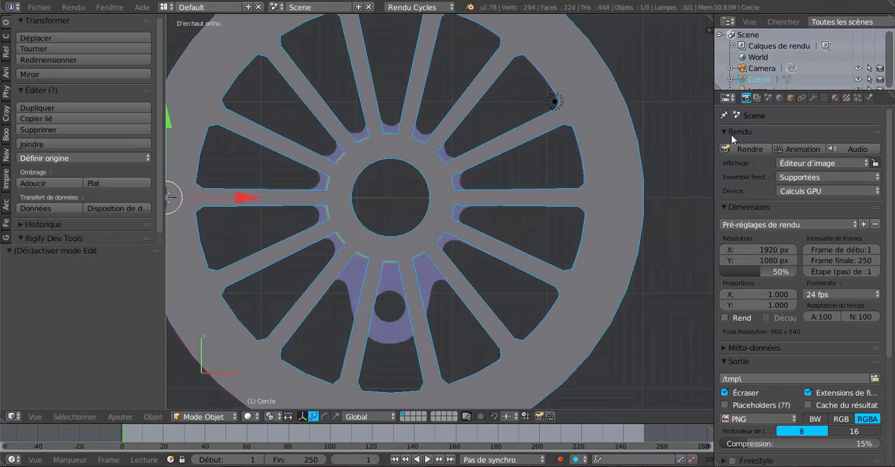
{"action": "left_click", "coordinate": [813, 99]}
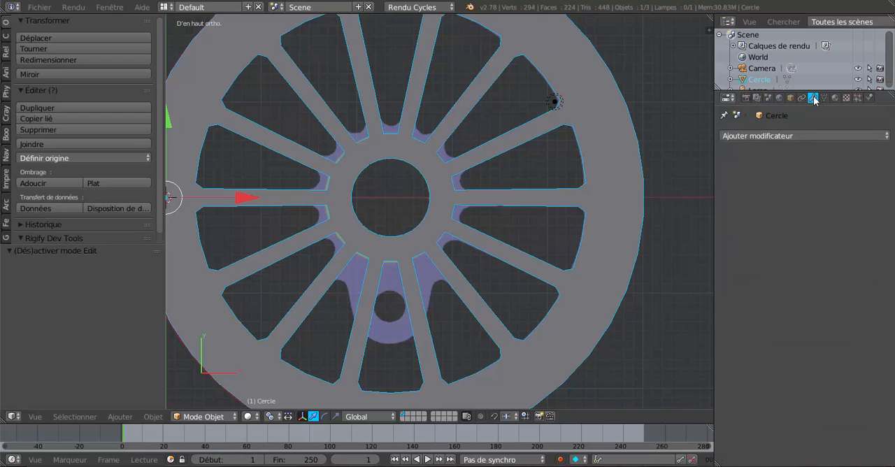
{"action": "left_click", "coordinate": [815, 135]}
{"action": "left_click", "coordinate": [814, 135]}
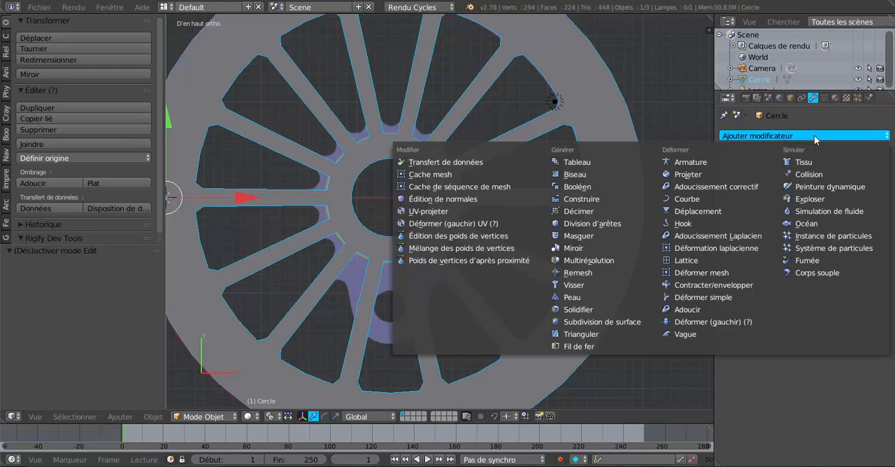
{"action": "left_click", "coordinate": [593, 322]}
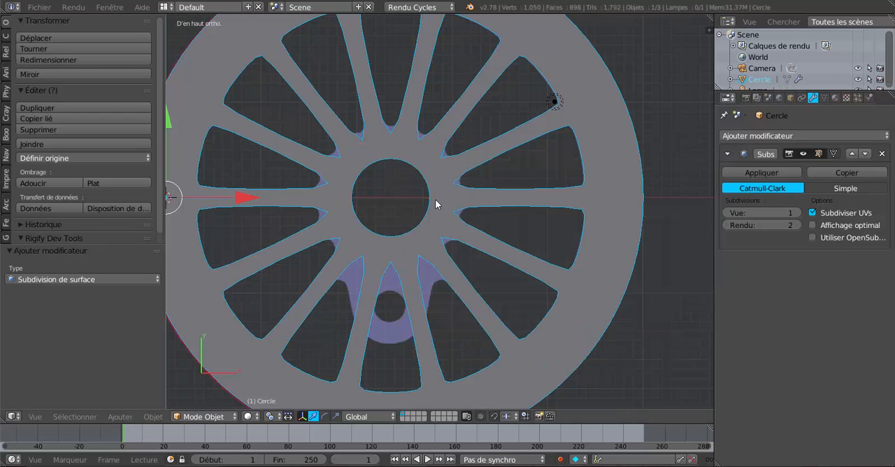
{"action": "left_click", "coordinate": [798, 217]}
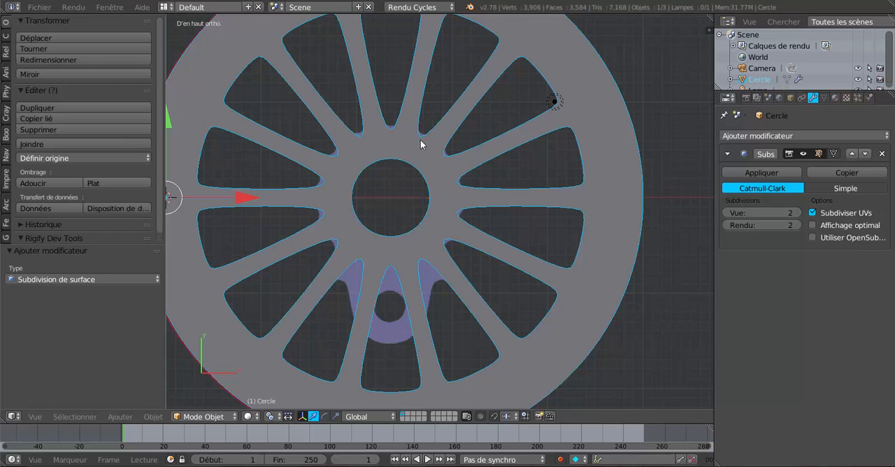
Step: Compare the smoothed wheel with the reference image in wireframe and solid display, checking the spoke roots around the hub
{"action": "key", "text": "Tab"}
{"action": "key", "text": "Tab"}
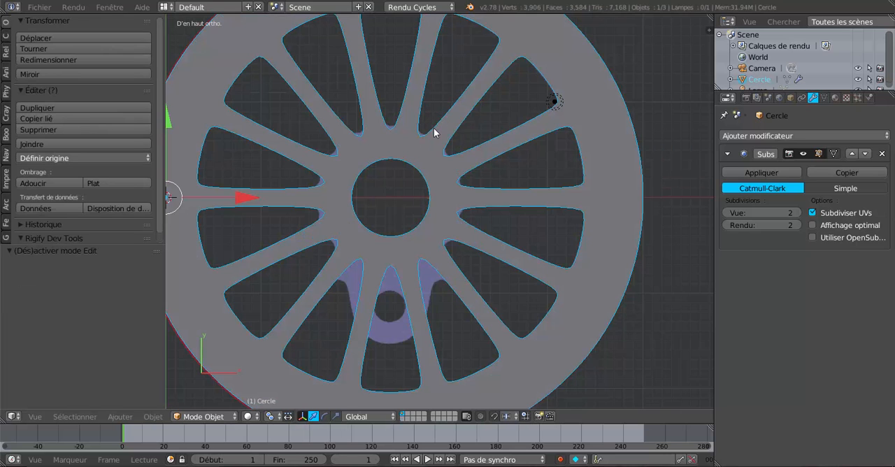
{"action": "key", "text": "z"}
{"action": "scroll", "coordinate": [428, 162], "scroll_direction": "up", "scroll_amount": 3}
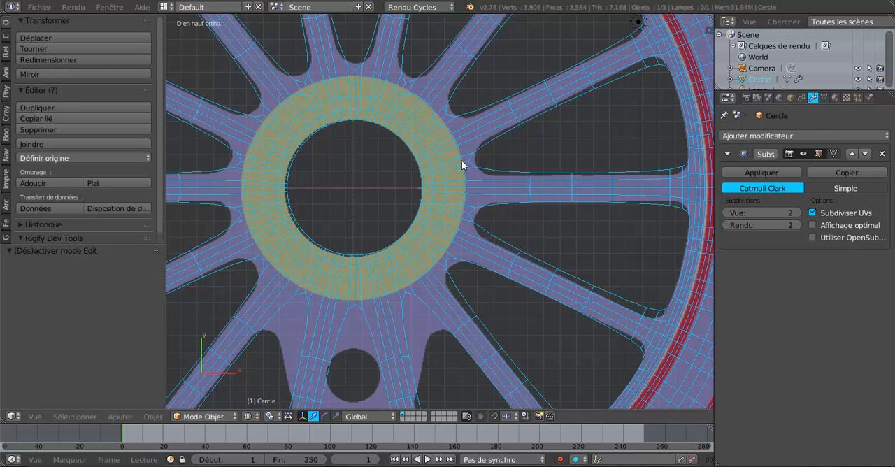
{"action": "scroll", "coordinate": [462, 165], "scroll_direction": "down", "scroll_amount": 3}
{"action": "key", "text": "a"}
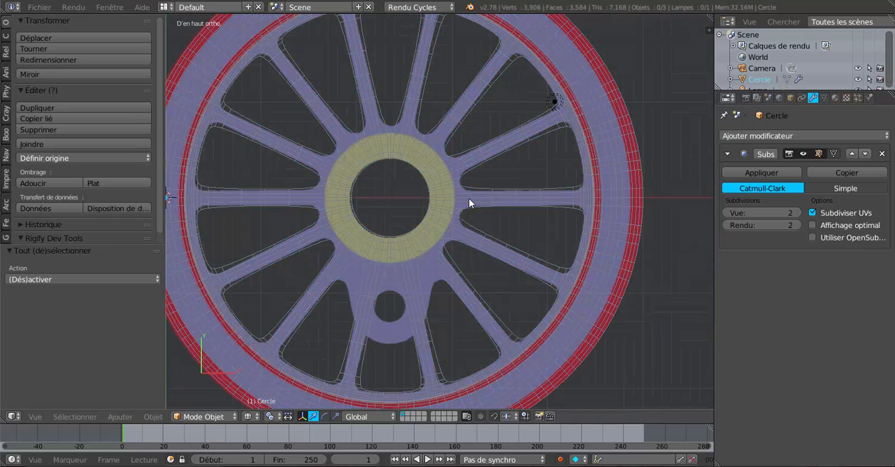
{"action": "key", "text": "z"}
{"action": "middle_click_drag", "start_coordinate": [458, 250], "coordinate": [455, 244]}
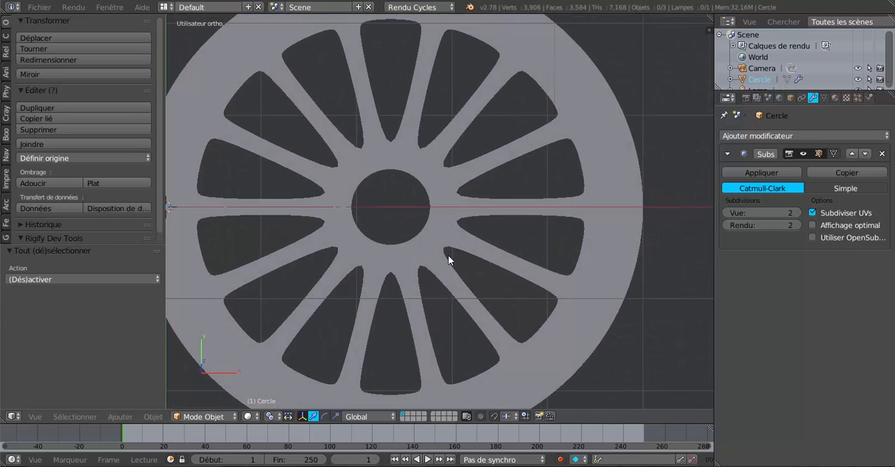
{"action": "key", "text": "KP_1"}
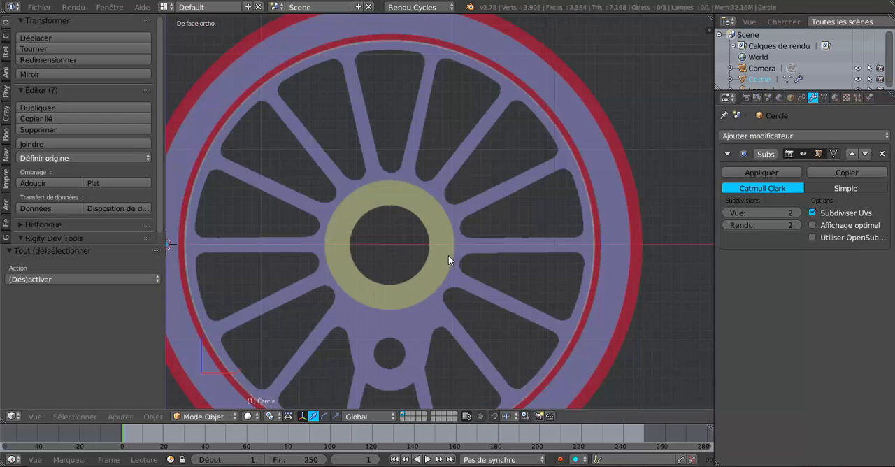
{"action": "key", "text": "KP_7"}
{"action": "scroll", "coordinate": [440, 272], "scroll_direction": "up", "scroll_amount": 3}
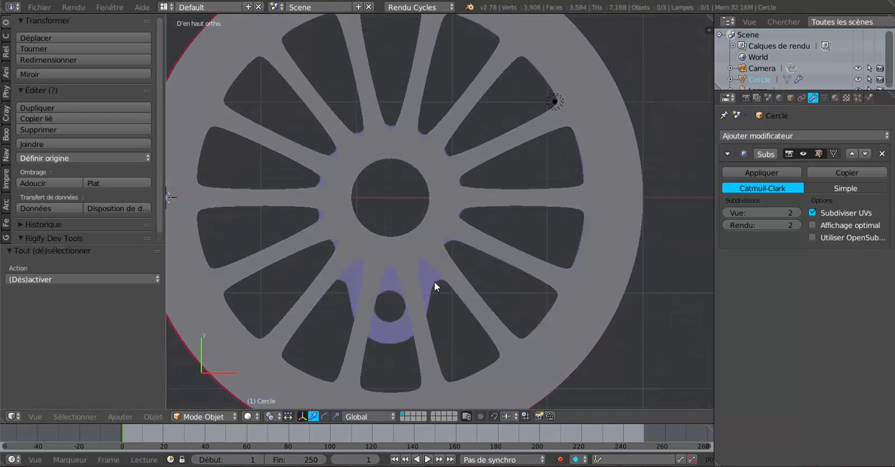
Step: Select only the ring of vertices where the spokes meet the hub and scale it up by 1.056
{"action": "key", "text": "Tab"}
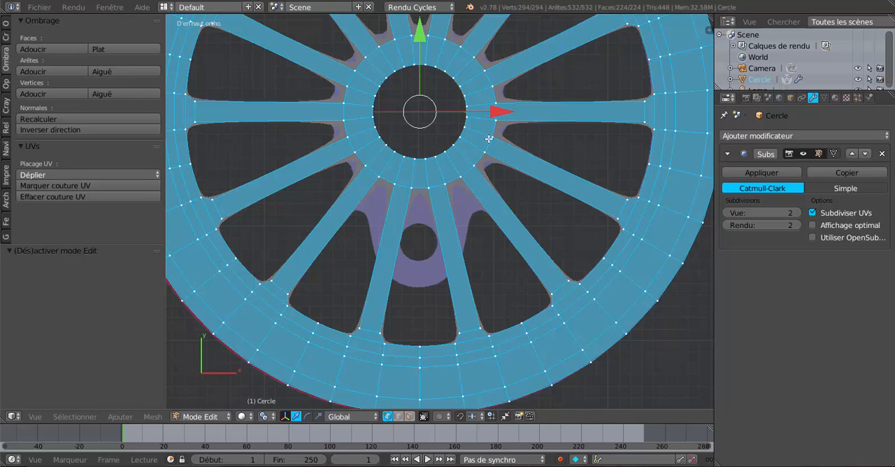
{"action": "scroll", "coordinate": [498, 105], "scroll_direction": "up", "scroll_amount": 1}
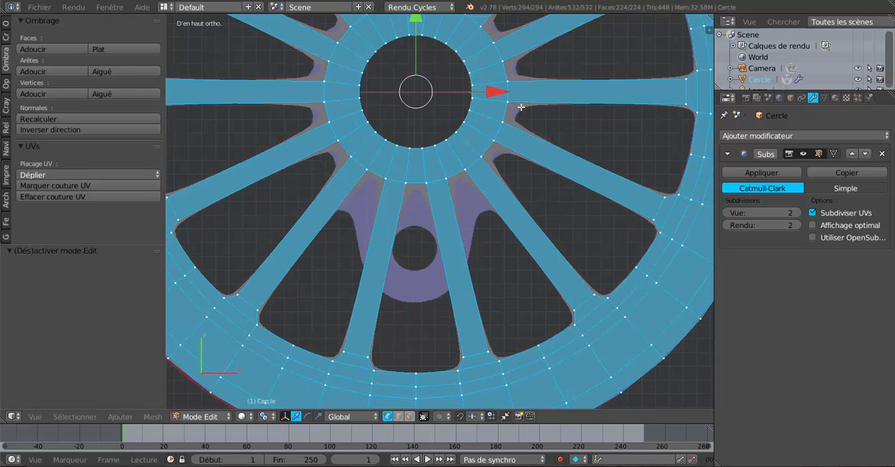
{"action": "scroll", "coordinate": [510, 105], "scroll_direction": "down", "scroll_amount": 1}
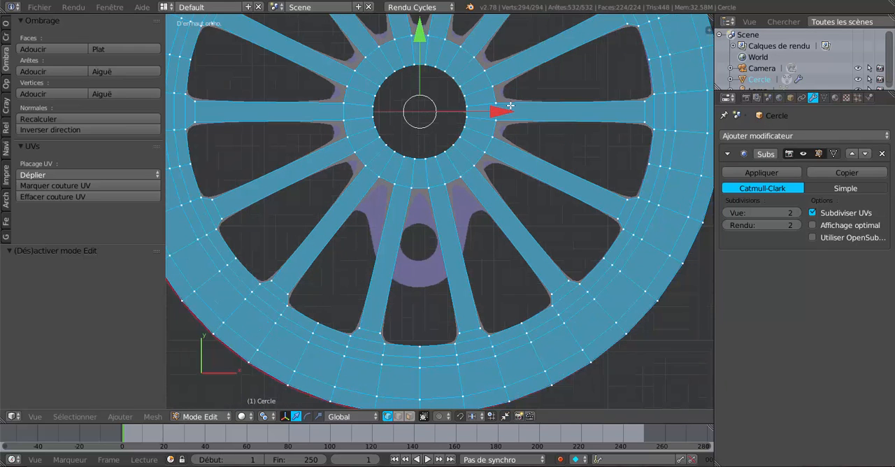
{"action": "key", "text": "a"}
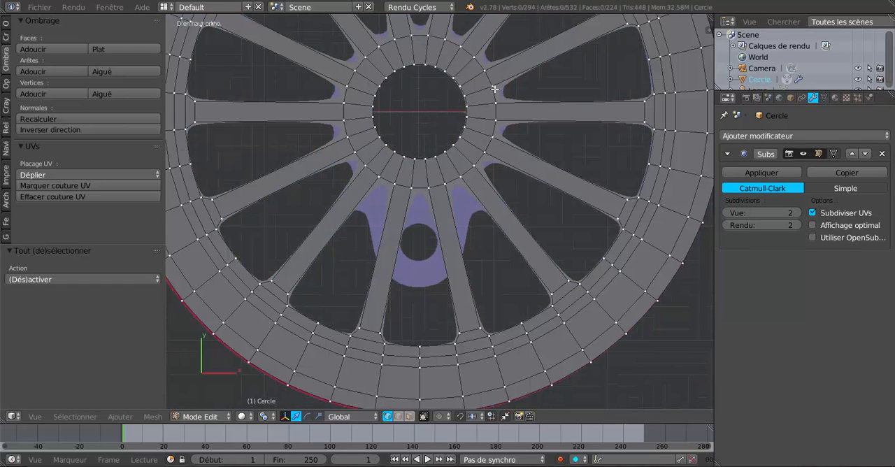
{"action": "key", "text": "c"}
{"action": "mouse_move", "coordinate": [497, 103]}
{"action": "left_mouse_down"}
{"action": "mouse_move", "coordinate": [486, 152]}
{"action": "mouse_move", "coordinate": [489, 98]}
{"action": "mouse_move", "coordinate": [427, 63]}
{"action": "mouse_move", "coordinate": [349, 123]}
{"action": "mouse_move", "coordinate": [415, 185]}
{"action": "mouse_move", "coordinate": [468, 177]}
{"action": "left_mouse_up"}
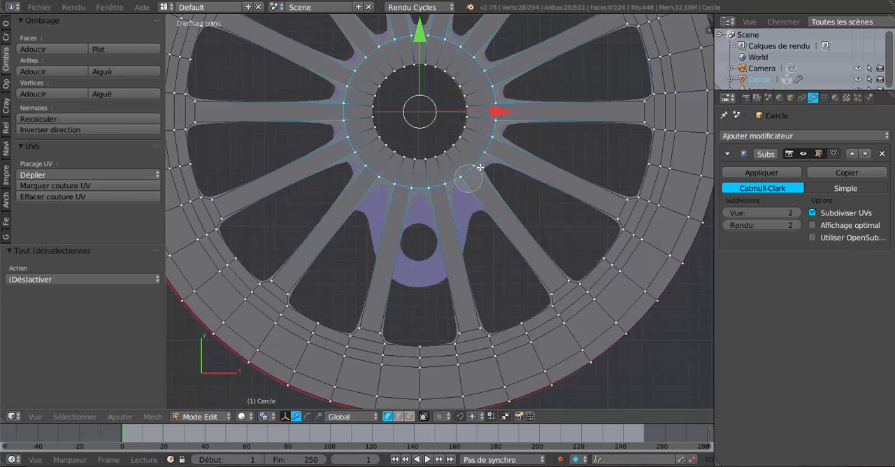
{"action": "right_click", "coordinate": [495, 129]}
{"action": "key", "text": "s"}
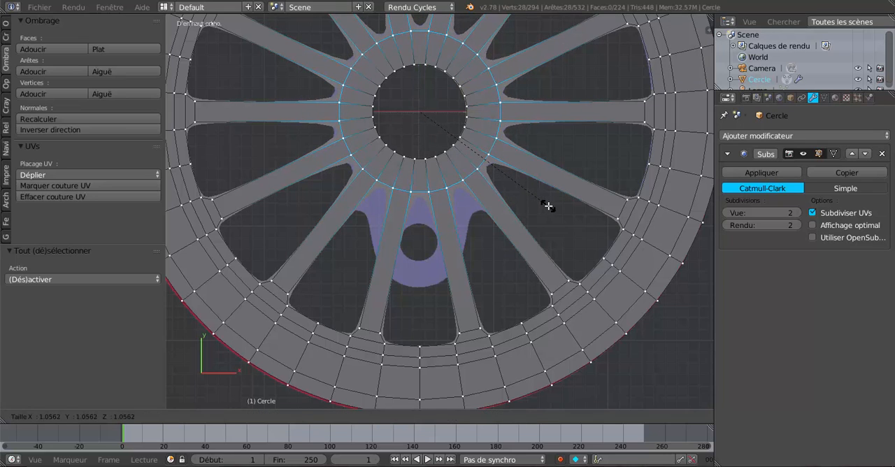
{"action": "left_click", "coordinate": [547, 205]}
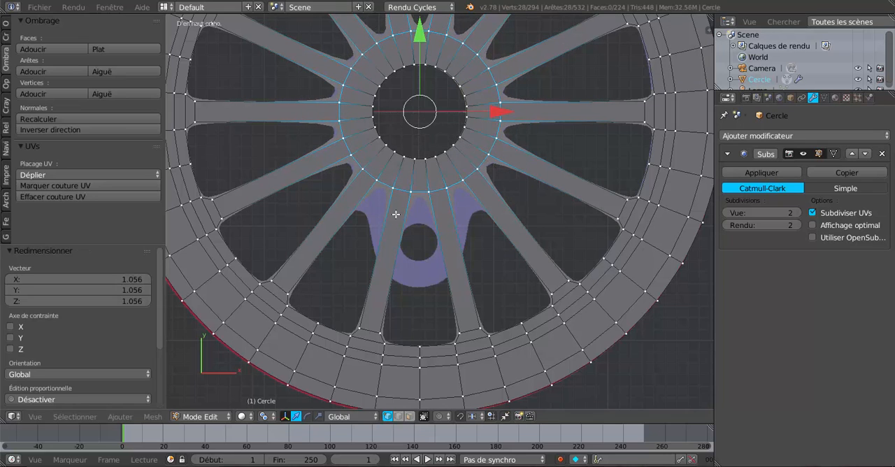
Step: Raise the Subdivision Surface modifier's viewport subdivisions to 3 and check the smoothed wheel in Object Mode
{"action": "key", "text": "Tab"}
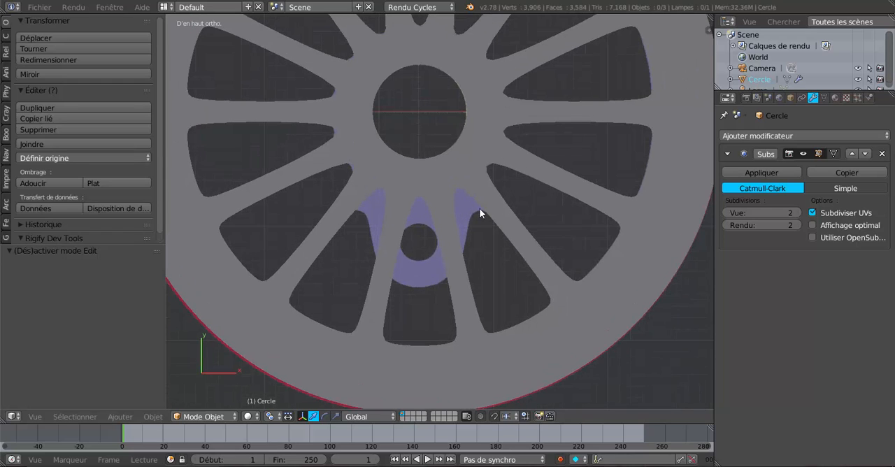
{"action": "key", "text": "Tab"}
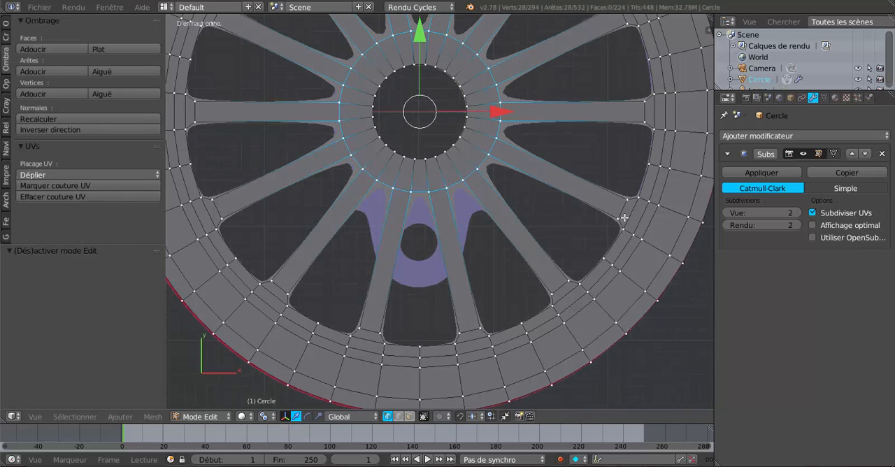
{"action": "left_click", "coordinate": [797, 213]}
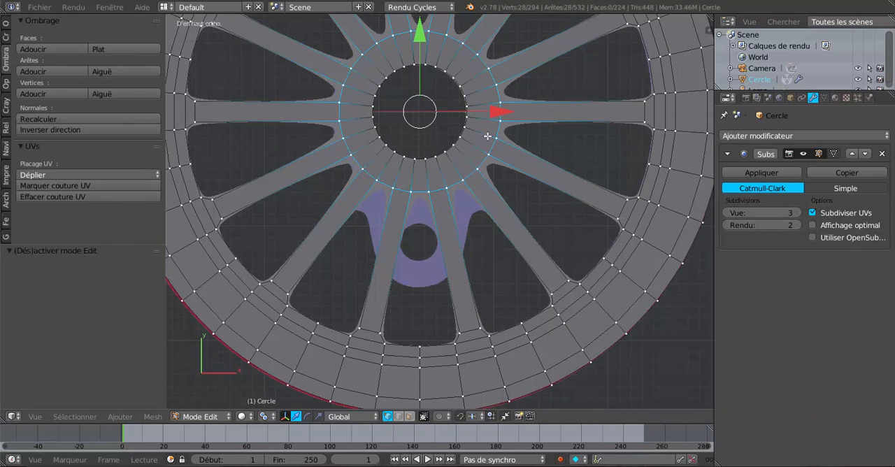
{"action": "key", "text": "Tab"}
{"action": "key", "text": "Tab"}
Step: Add two evenly spaced loop cuts, without sliding them, across the horizontal spoke on the hub's +X side
{"action": "scroll", "coordinate": [531, 133], "scroll_direction": "down", "scroll_amount": 4}
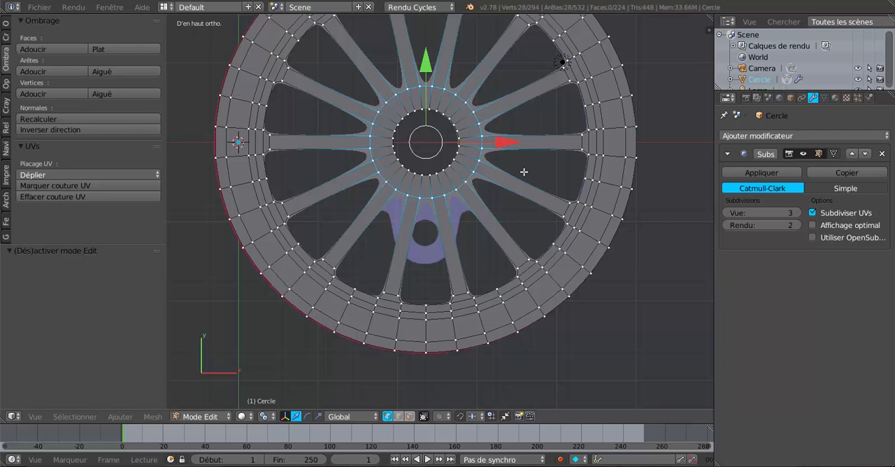
{"action": "scroll", "coordinate": [524, 171], "scroll_direction": "up", "scroll_amount": 1}
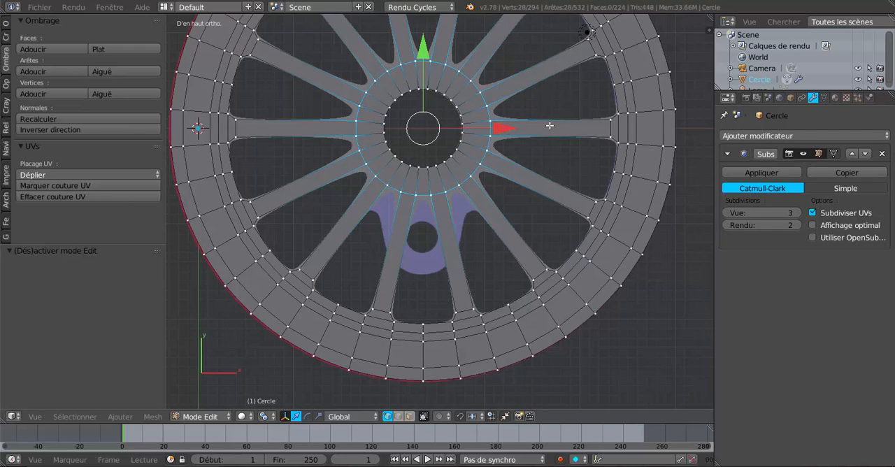
{"action": "key", "text": "ctrl+r"}
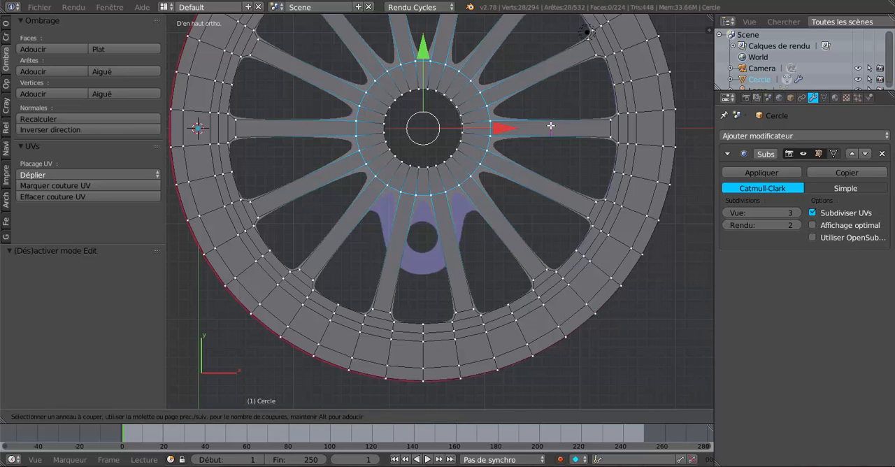
{"action": "scroll", "coordinate": [551, 126], "scroll_direction": "up", "scroll_amount": 1}
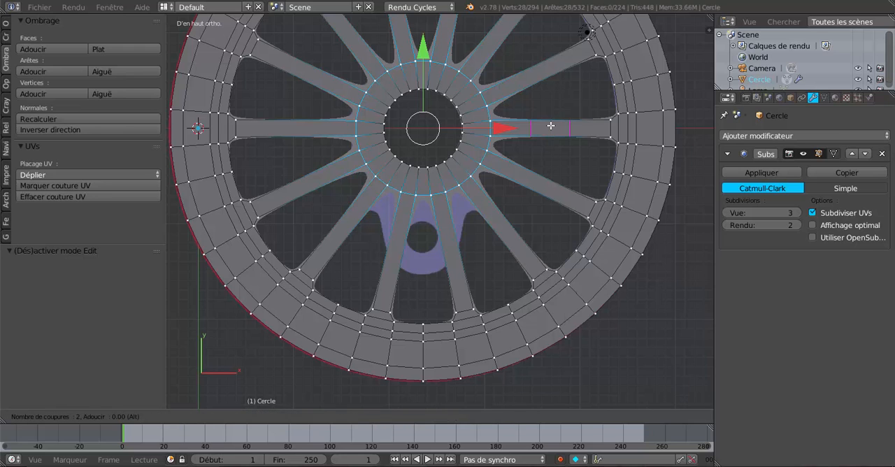
{"action": "left_click", "coordinate": [551, 126]}
{"action": "right_click", "coordinate": [551, 126]}
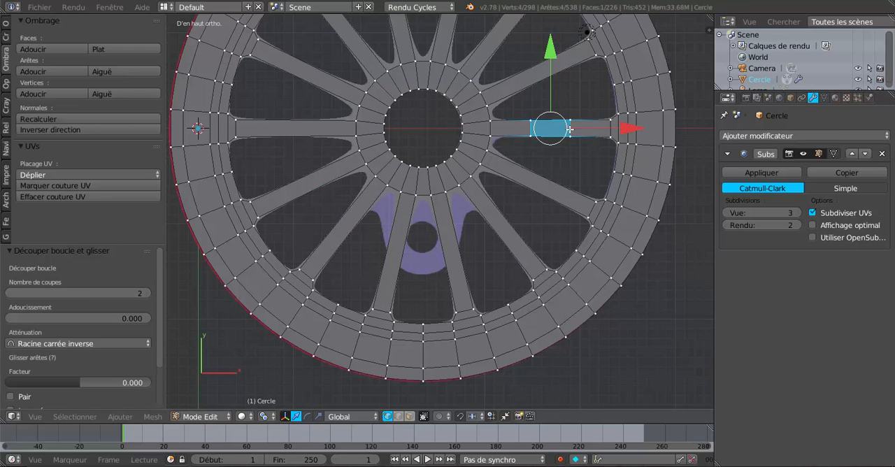
Step: Add two evenly spaced, unslid loop cuts across each of the first two spokes counterclockwise from the +X spoke
{"action": "key", "text": "ctrl+r"}
{"action": "left_click", "coordinate": [543, 72]}
{"action": "right_click", "coordinate": [542, 72]}
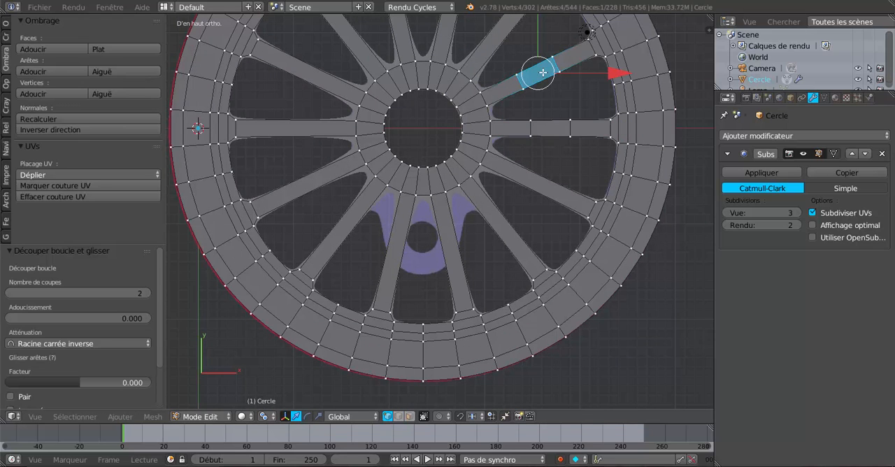
{"action": "scroll", "coordinate": [498, 33], "scroll_direction": "down", "scroll_amount": 1}
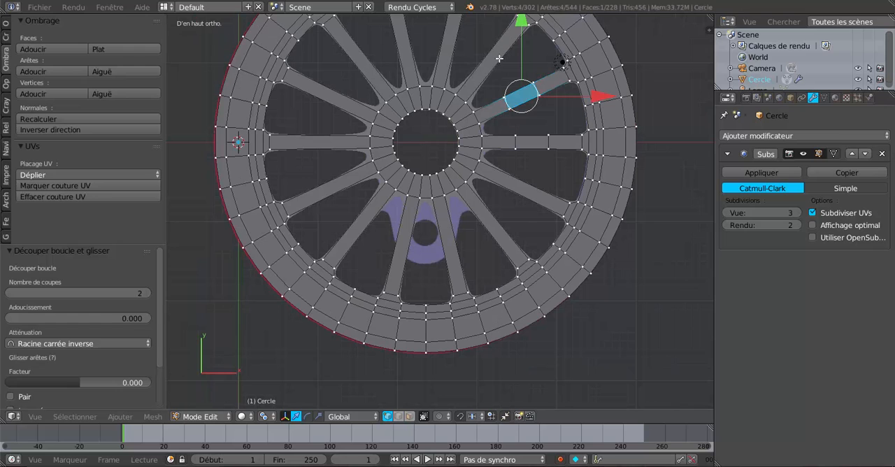
{"action": "key", "text": "ctrl+r"}
{"action": "left_click", "coordinate": [498, 59]}
{"action": "right_click", "coordinate": [498, 58]}
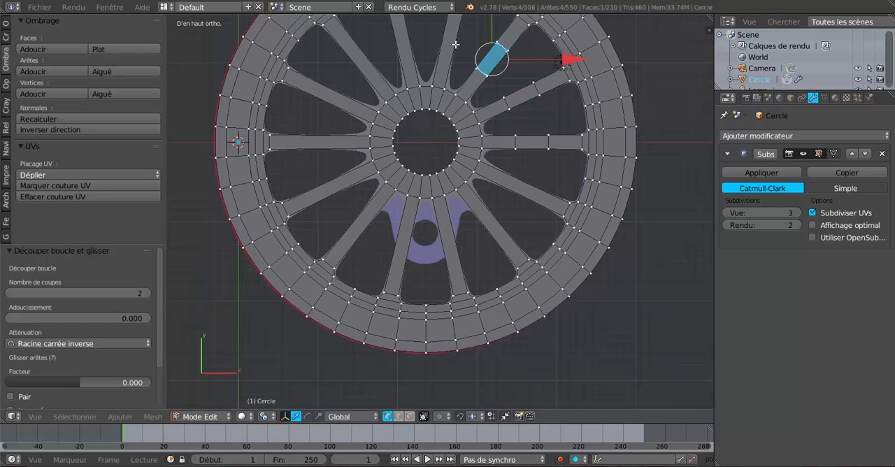
Step: Add two evenly spaced, unslid loop cuts across each of the two nearly vertical spokes above the hub
{"action": "key", "text": "ctrl+r"}
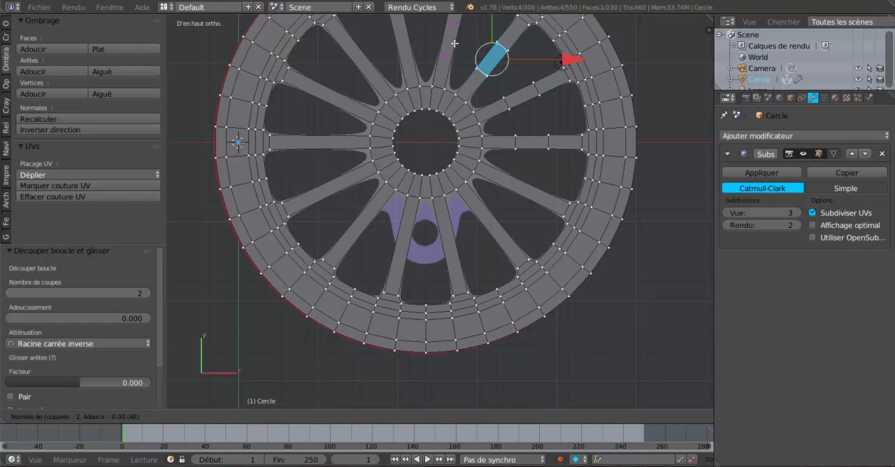
{"action": "left_click", "coordinate": [455, 43]}
{"action": "right_click", "coordinate": [454, 44]}
{"action": "key", "text": "ctrl+r"}
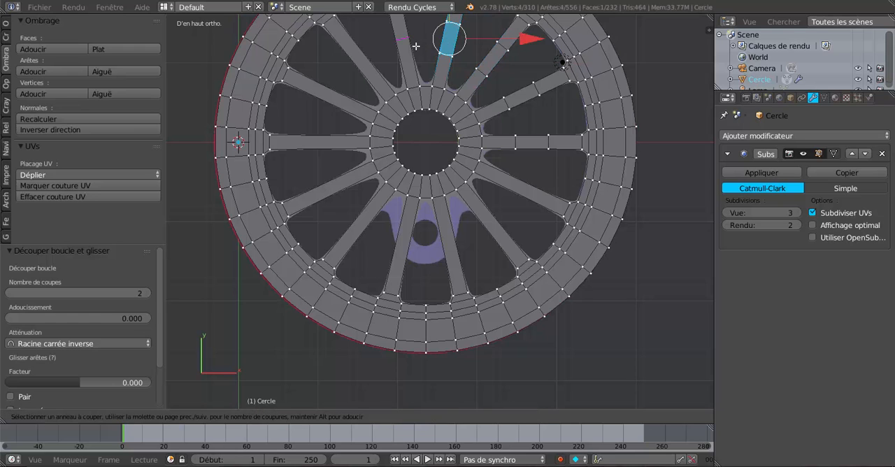
{"action": "left_click", "coordinate": [415, 45]}
{"action": "right_click", "coordinate": [415, 45]}
Step: Add two evenly spaced, unslid loop cuts across each of the two diagonal spokes in the wheel's -X, +Y quarter
{"action": "key", "text": "ctrl+r"}
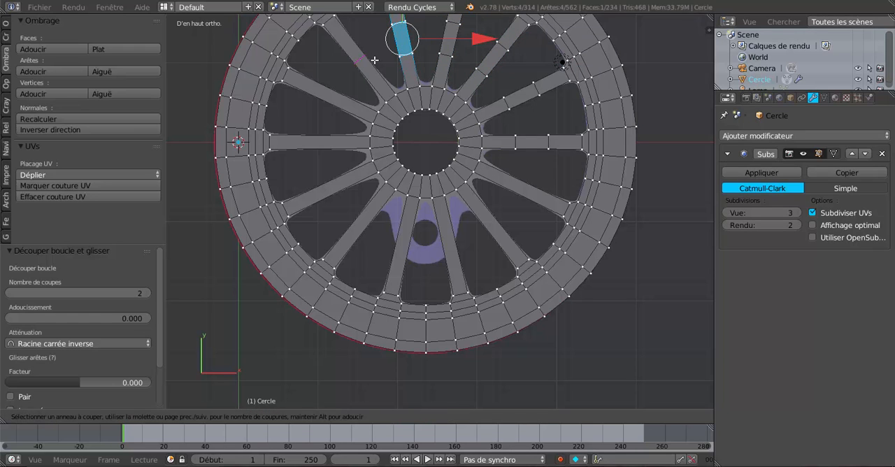
{"action": "left_click", "coordinate": [372, 61]}
{"action": "right_click", "coordinate": [372, 61]}
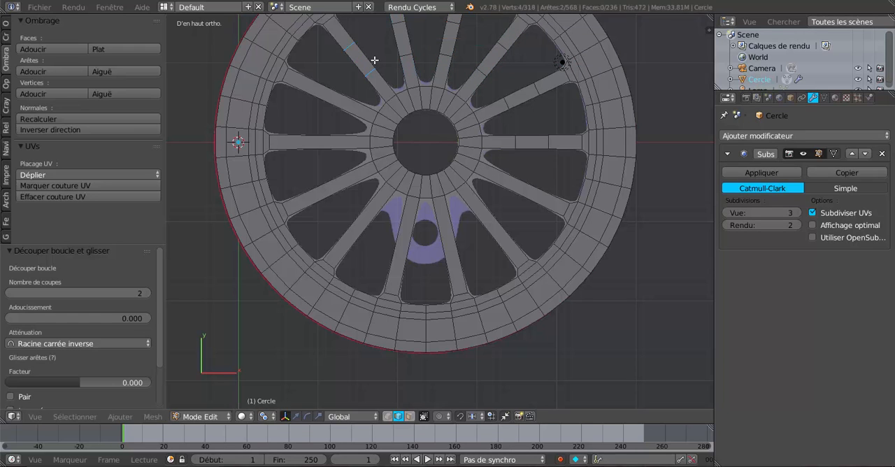
{"action": "key", "text": "ctrl+r"}
{"action": "left_click", "coordinate": [338, 96]}
{"action": "right_click", "coordinate": [335, 109]}
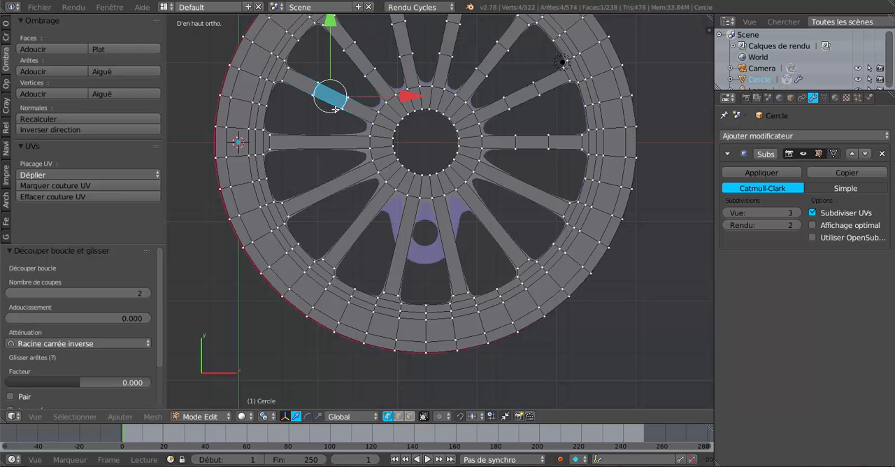
Step: Add two evenly spaced, unslid loop cuts across the horizontal -X spoke and the spoke just below it
{"action": "key", "text": "ctrl+r"}
{"action": "left_click", "coordinate": [329, 137]}
{"action": "right_click", "coordinate": [329, 137]}
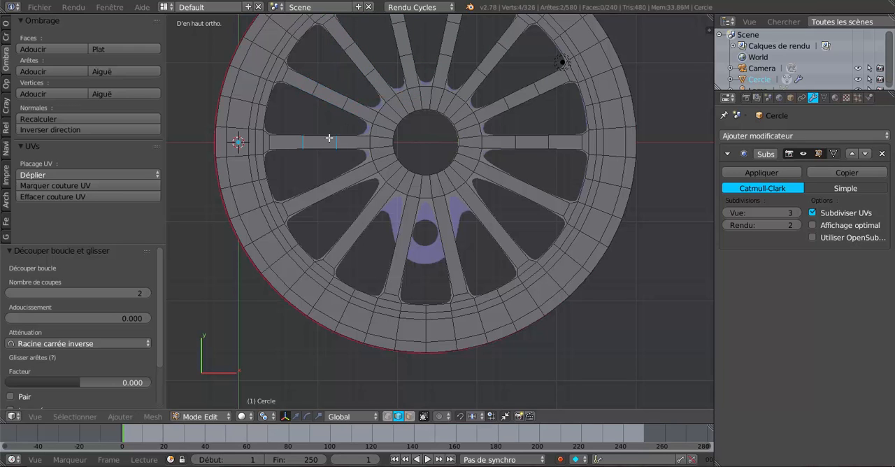
{"action": "right_click", "coordinate": [329, 138]}
{"action": "key", "text": "ctrl+r"}
{"action": "scroll", "coordinate": [342, 184], "scroll_direction": "up", "scroll_amount": 1}
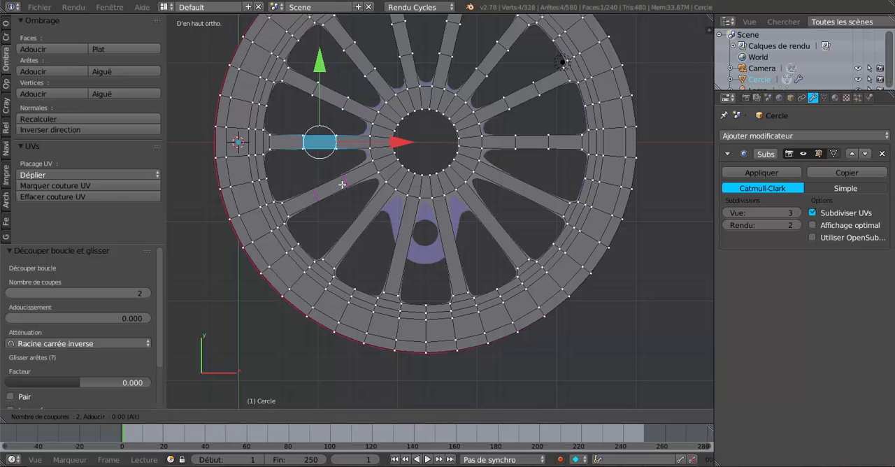
{"action": "left_click", "coordinate": [342, 184]}
{"action": "right_click", "coordinate": [342, 185]}
Step: Add two unslid loop cuts across the steep -X, -Y diagonal spoke and the nearly vertical spoke on the reference crank boss's -X side
{"action": "key", "text": "ctrl+r"}
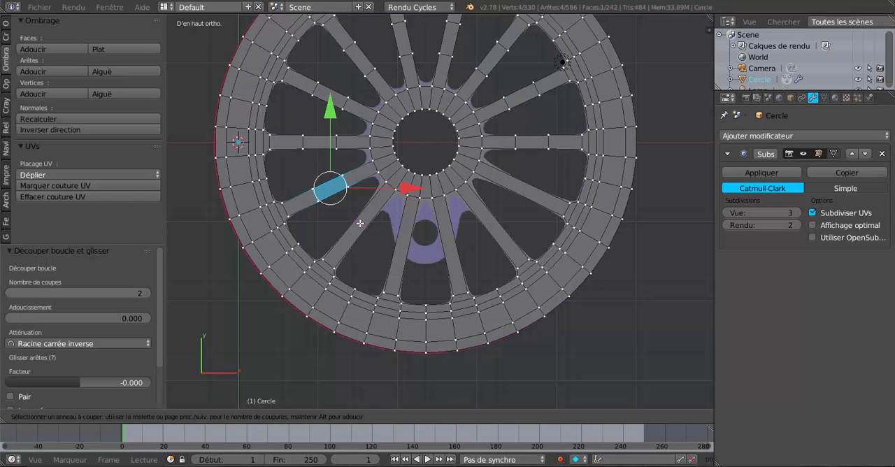
{"action": "left_click", "coordinate": [367, 224]}
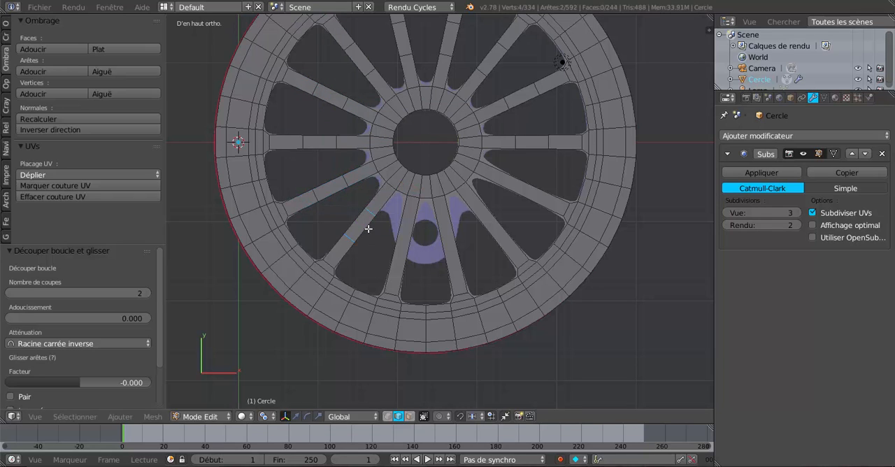
{"action": "right_click", "coordinate": [397, 251]}
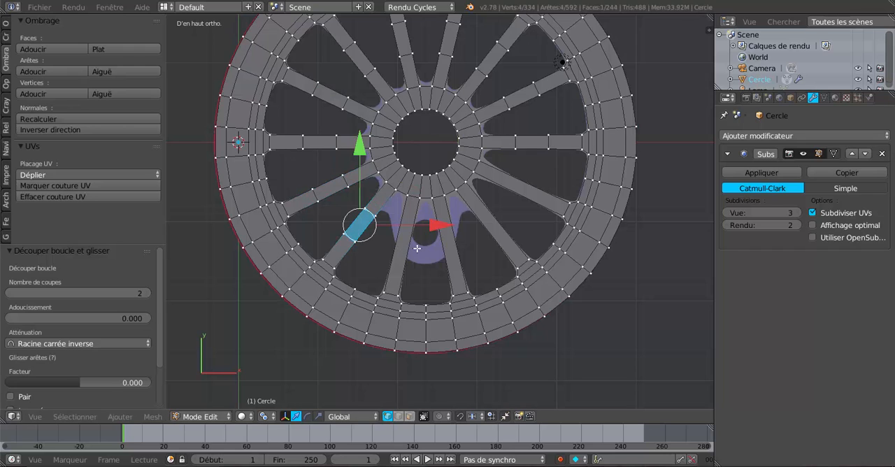
{"action": "key", "text": "ctrl+r"}
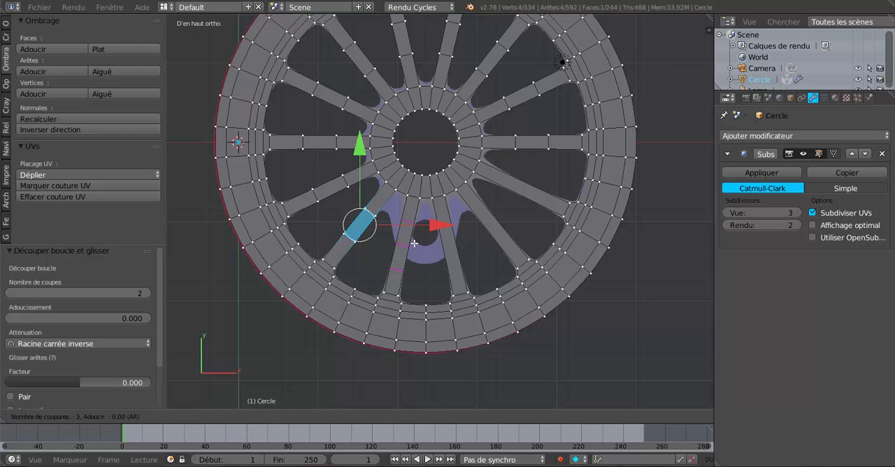
{"action": "left_click", "coordinate": [414, 243]}
{"action": "left_click", "coordinate": [426, 241]}
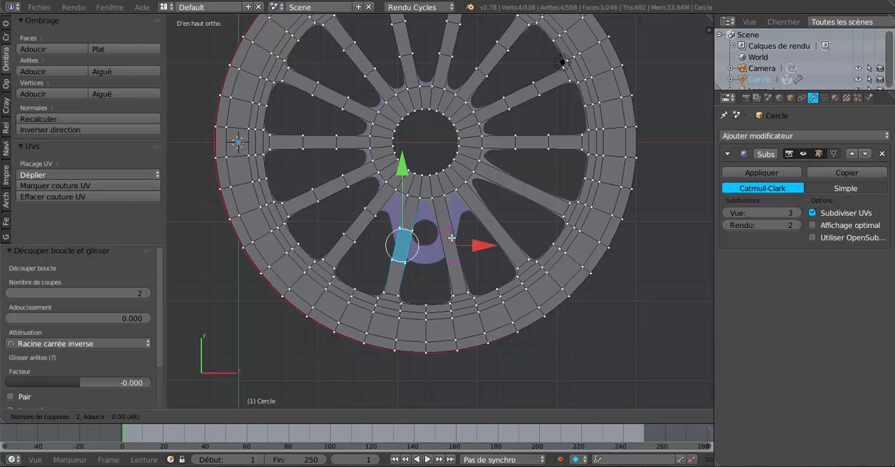
Step: Add two unslid loop cuts across each of the three remaining spokes, from the crank boss's +X side round to the +X spoke
{"action": "left_click", "coordinate": [452, 237]}
{"action": "left_click", "coordinate": [452, 238]}
{"action": "key", "text": "ctrl+r"}
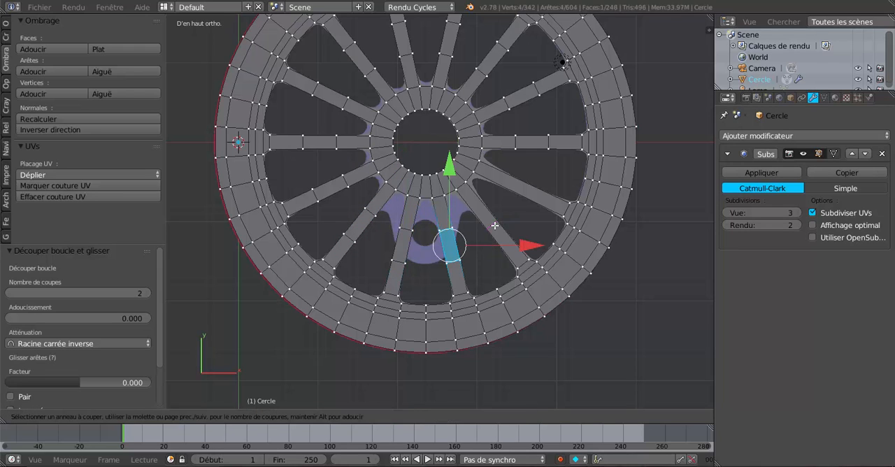
{"action": "scroll", "coordinate": [494, 225], "scroll_direction": "up", "scroll_amount": 1}
{"action": "left_click", "coordinate": [494, 225]}
{"action": "left_click", "coordinate": [494, 225]}
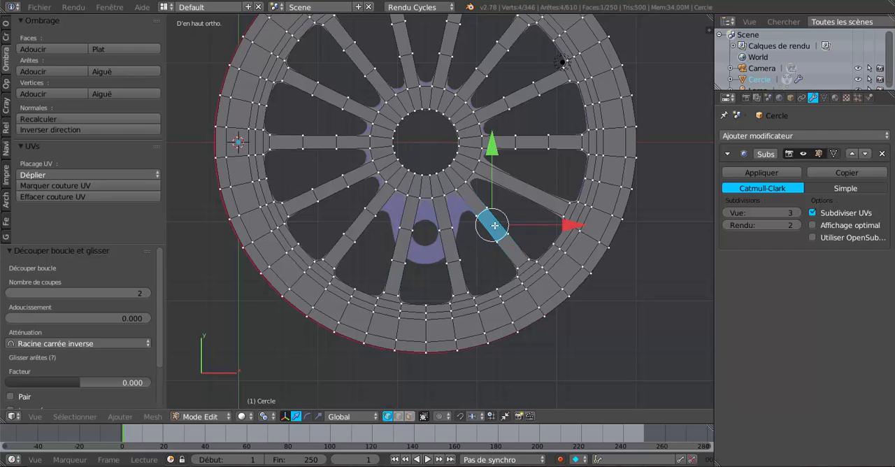
{"action": "key", "text": "ctrl+r"}
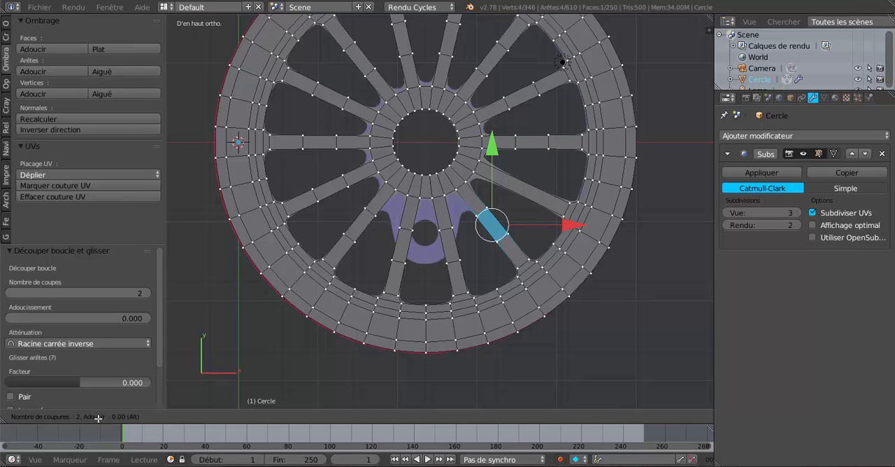
{"action": "left_click", "coordinate": [523, 189]}
{"action": "right_click", "coordinate": [523, 187]}
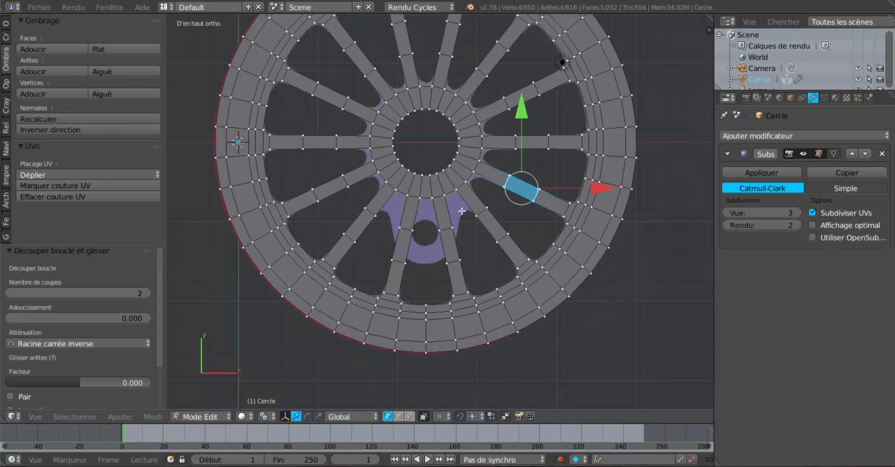
Step: Add the ring of vertices where the spokes meet the hub to the selection and scale it up by 1.043
{"action": "scroll", "coordinate": [479, 216], "scroll_direction": "down", "scroll_amount": 1}
{"action": "scroll", "coordinate": [492, 212], "scroll_direction": "up", "scroll_amount": 1}
{"action": "scroll", "coordinate": [466, 163], "scroll_direction": "up", "scroll_amount": 1}
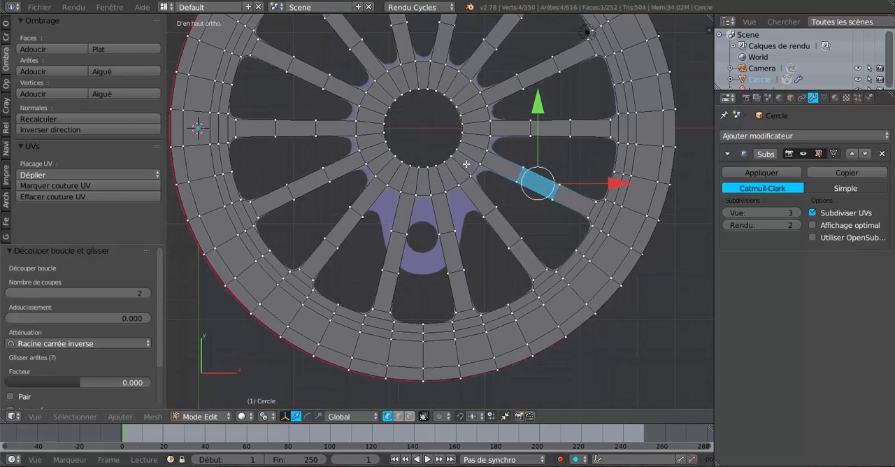
{"action": "left_click", "coordinate": [471, 84], "text": "alt+shift"}
{"action": "mouse_move", "coordinate": [446, 72]}
{"action": "left_mouse_down"}
{"action": "mouse_move", "coordinate": [388, 65]}
{"action": "mouse_move", "coordinate": [353, 120]}
{"action": "mouse_move", "coordinate": [407, 183]}
{"action": "mouse_move", "coordinate": [480, 149]}
{"action": "mouse_move", "coordinate": [492, 158]}
{"action": "left_mouse_up"}
{"action": "key", "text": "Escape"}
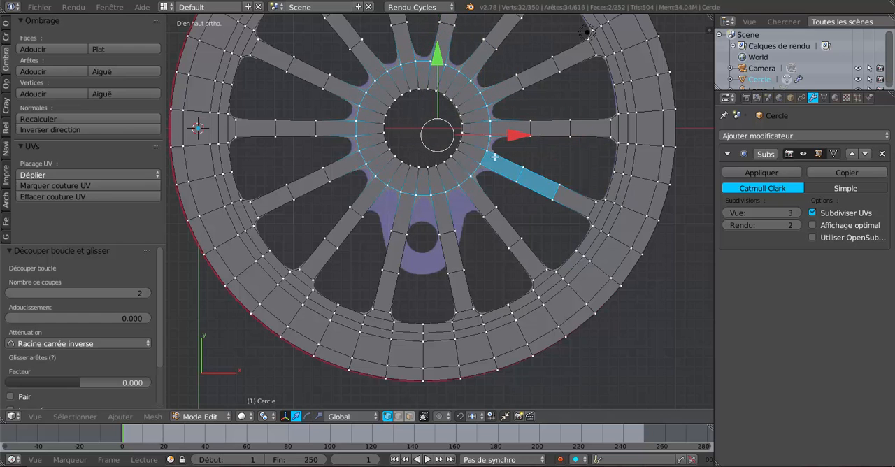
{"action": "left_click", "coordinate": [537, 229]}
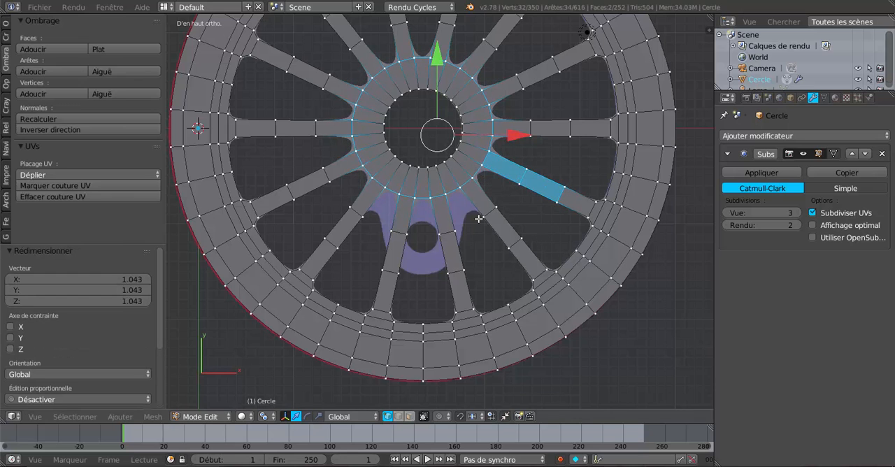
Step: Check the smoothed wheel against the reference in wireframe and solid display, and inspect it in Object Mode from an angle and from above
{"action": "scroll", "coordinate": [478, 219], "scroll_direction": "up", "scroll_amount": 2}
{"action": "key", "text": "z"}
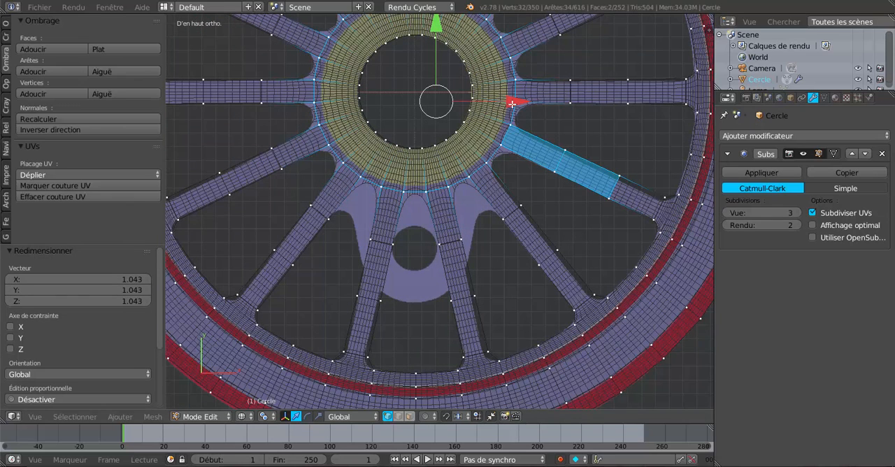
{"action": "scroll", "coordinate": [497, 269], "scroll_direction": "down", "scroll_amount": 3}
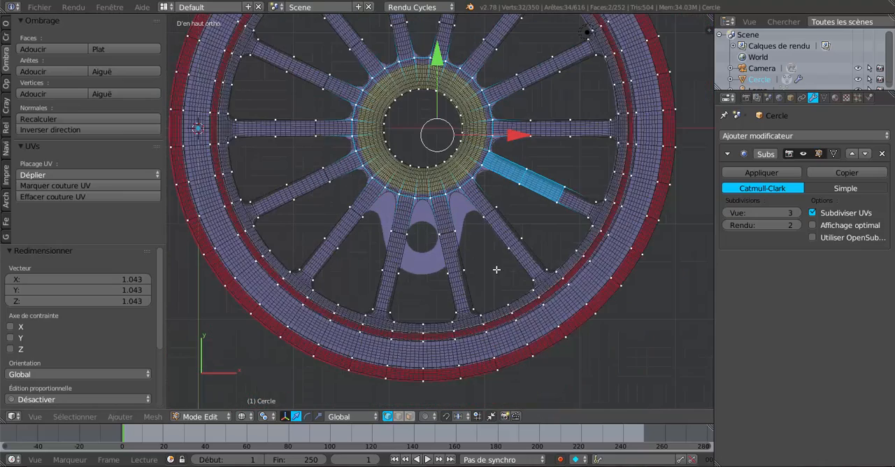
{"action": "key", "text": "z"}
{"action": "mouse_move", "coordinate": [496, 250]}
{"action": "middle_mouse_down"}
{"action": "mouse_move", "coordinate": [487, 252]}
{"action": "mouse_move", "coordinate": [515, 180]}
{"action": "middle_mouse_up"}
{"action": "key", "text": "Tab"}
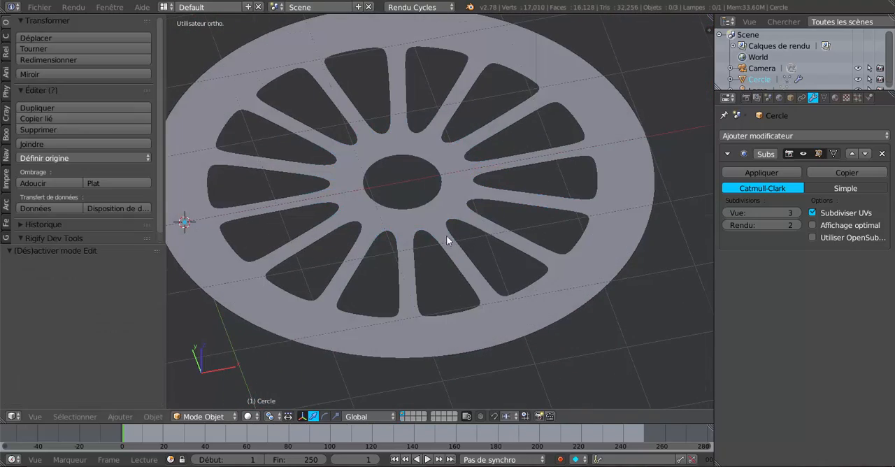
{"action": "middle_click_drag", "start_coordinate": [446, 235], "coordinate": [440, 279]}
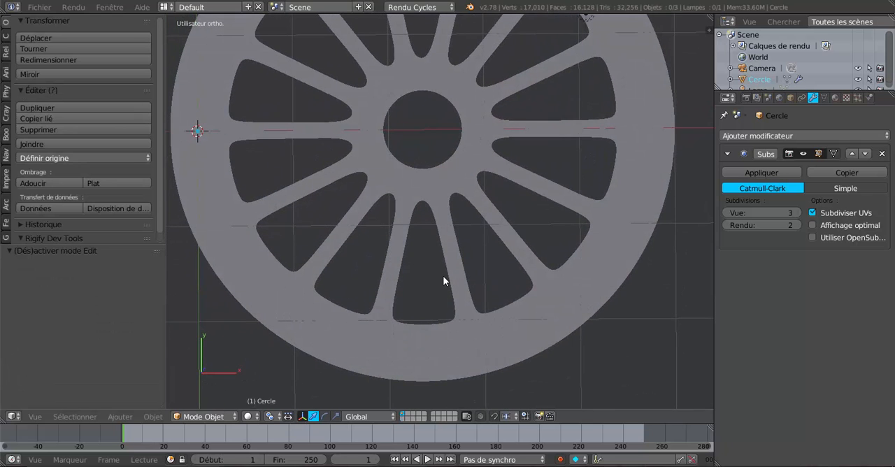
{"action": "key", "text": "KP_1"}
{"action": "key", "text": "KP_7"}
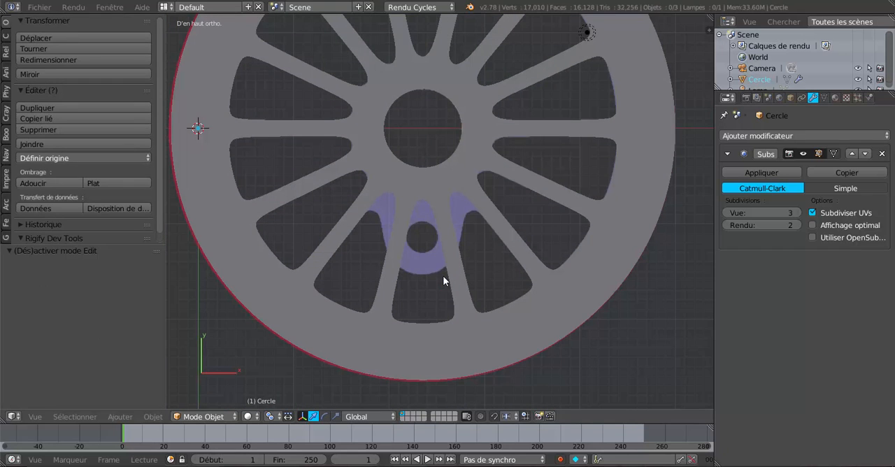
Step: In Edit Mode, slide the lower cut's outer vertex on the spoke at the crank boss's +X side towards the hub by 0.568
{"action": "key", "text": "Tab"}
{"action": "scroll", "coordinate": [471, 263], "scroll_direction": "up", "scroll_amount": 3}
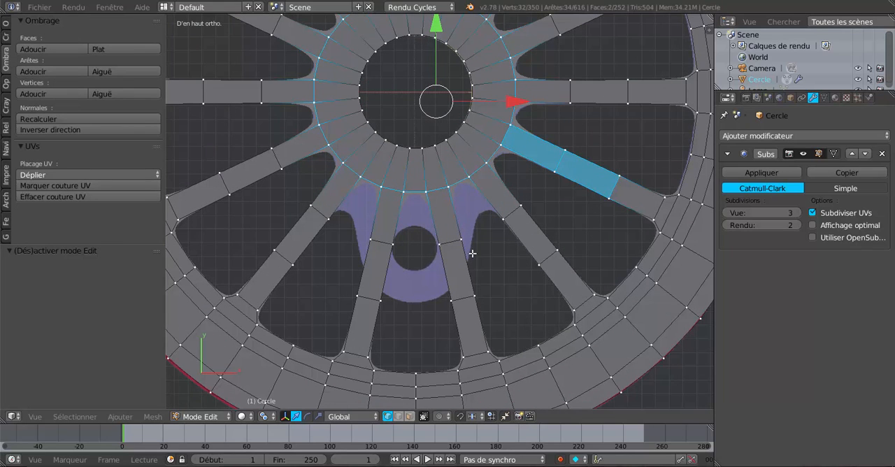
{"action": "right_click", "coordinate": [475, 296]}
{"action": "left_click", "coordinate": [475, 296]}
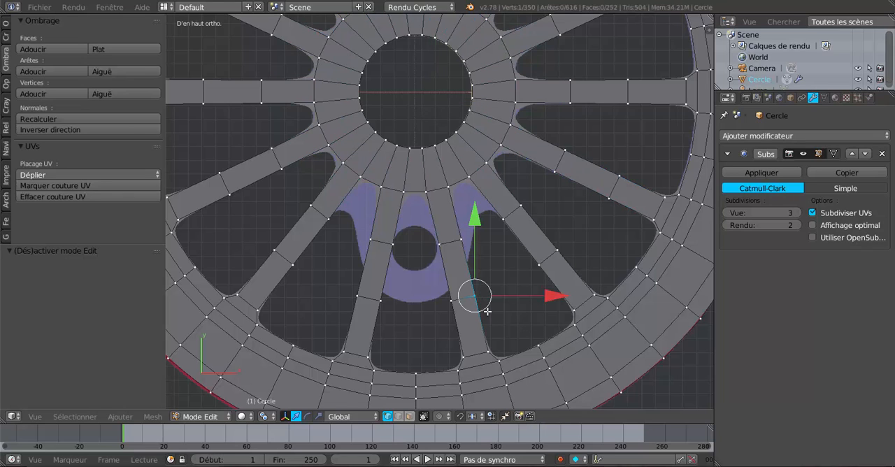
{"action": "key", "text": "shift+v"}
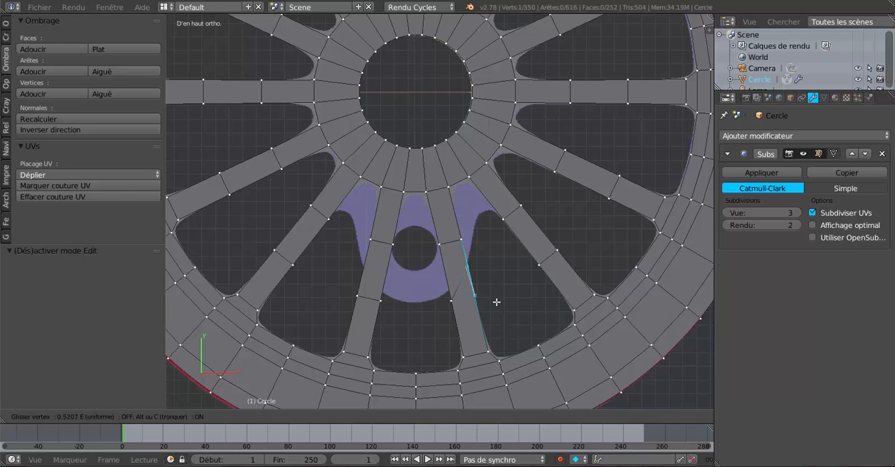
{"action": "left_click", "coordinate": [497, 300]}
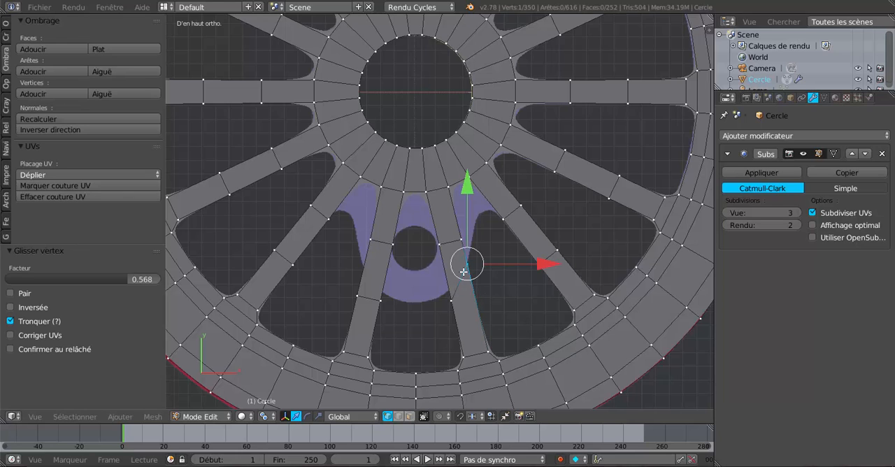
Step: Slide the lower cuts' inner vertices on the two spokes flanking the crank boss up to its outline, by 0.201 on +X and 0.145 on -X
{"action": "right_click", "coordinate": [458, 301]}
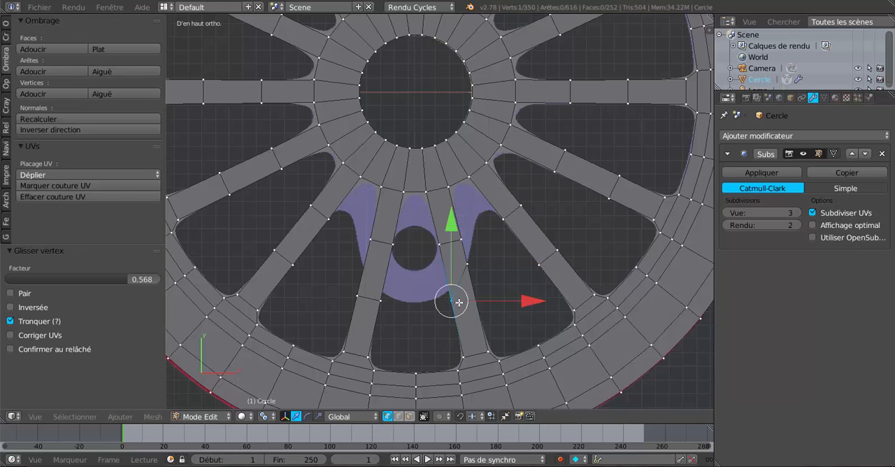
{"action": "key", "text": "shift+v"}
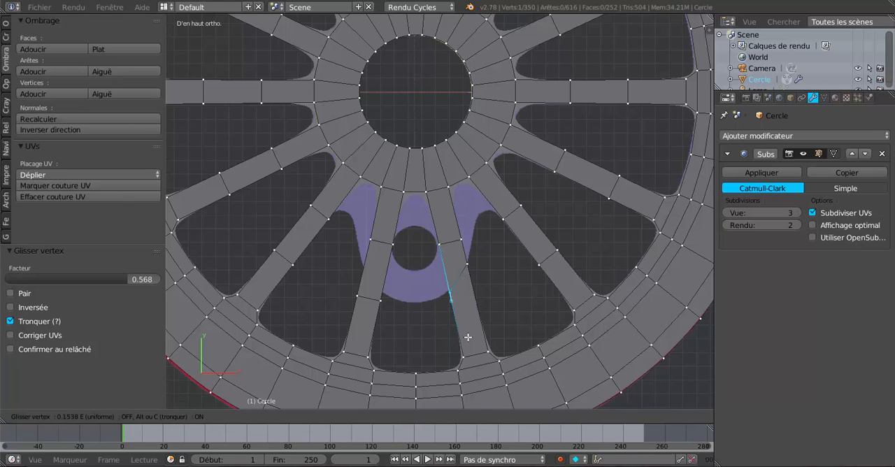
{"action": "left_click", "coordinate": [467, 335]}
{"action": "right_click", "coordinate": [380, 302]}
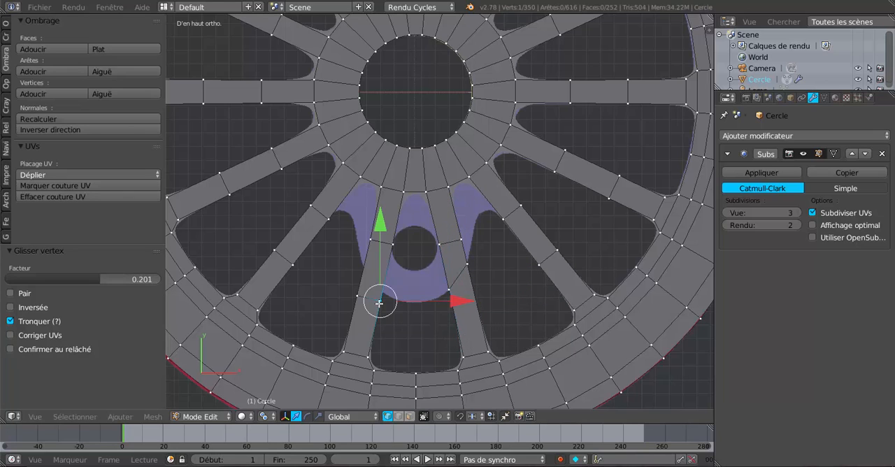
{"action": "key", "text": "shift+v"}
{"action": "left_click", "coordinate": [385, 354]}
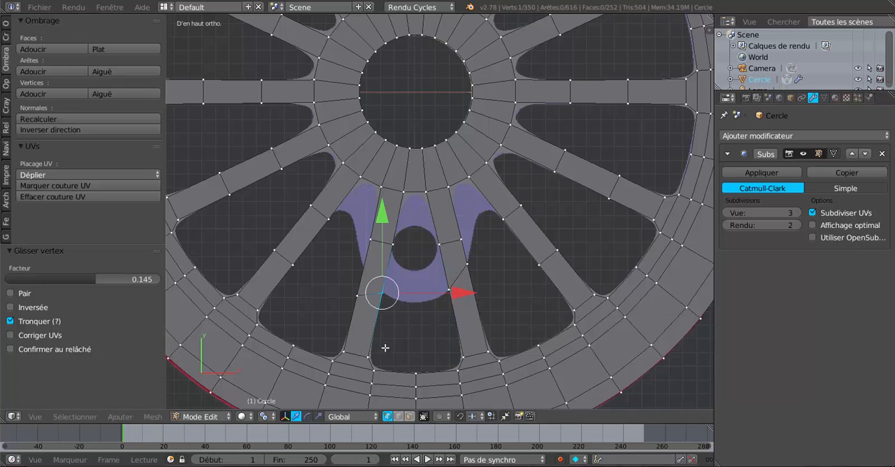
Step: Slide the lower cut's outer vertex on the crank boss's -X spoke towards the hub by 0.519, and add the neighbouring spoke's facing vertex to the selection
{"action": "right_click", "coordinate": [355, 296]}
{"action": "key", "text": "shift+v"}
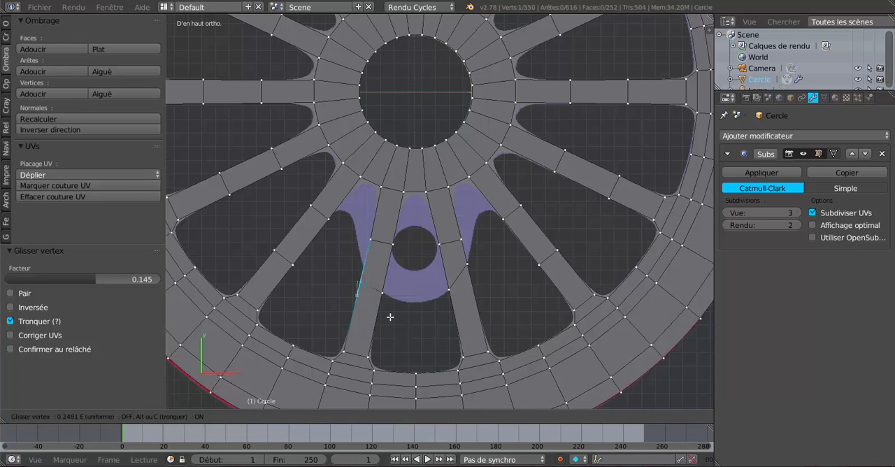
{"action": "left_click", "coordinate": [394, 307]}
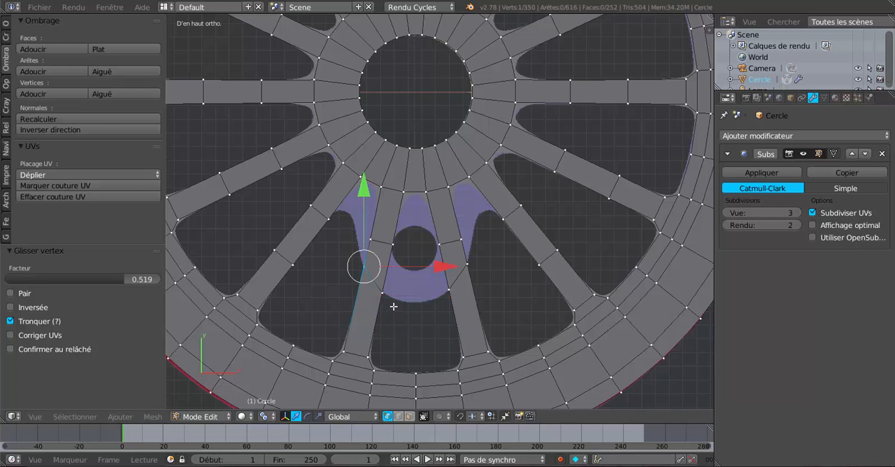
{"action": "right_click", "coordinate": [334, 222], "text": "shift"}
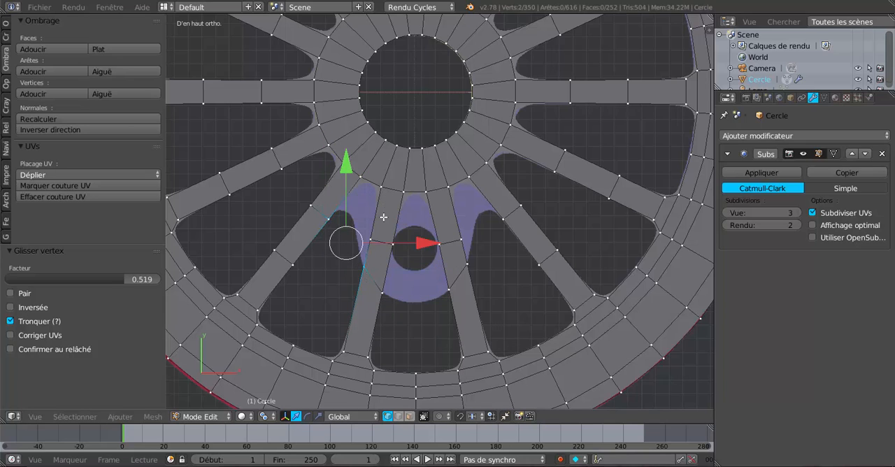
{"action": "scroll", "coordinate": [356, 277], "scroll_direction": "up", "scroll_amount": 1}
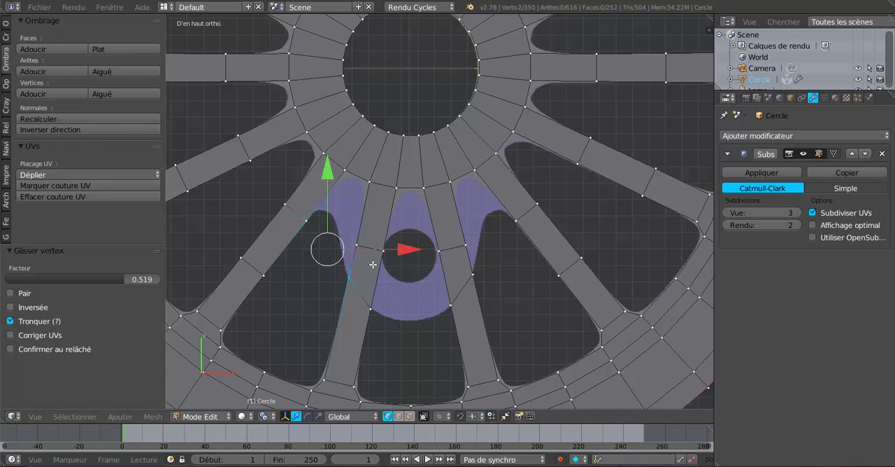
Step: Undo the vertex slides made on the lower cuts of the two spokes flanking the crank boss
{"action": "key", "text": "ctrl+z"}
{"action": "key", "text": "ctrl+z"}
{"action": "key", "text": "ctrl+z"}
{"action": "key", "text": "ctrl+z"}
{"action": "key", "text": "ctrl+z"}
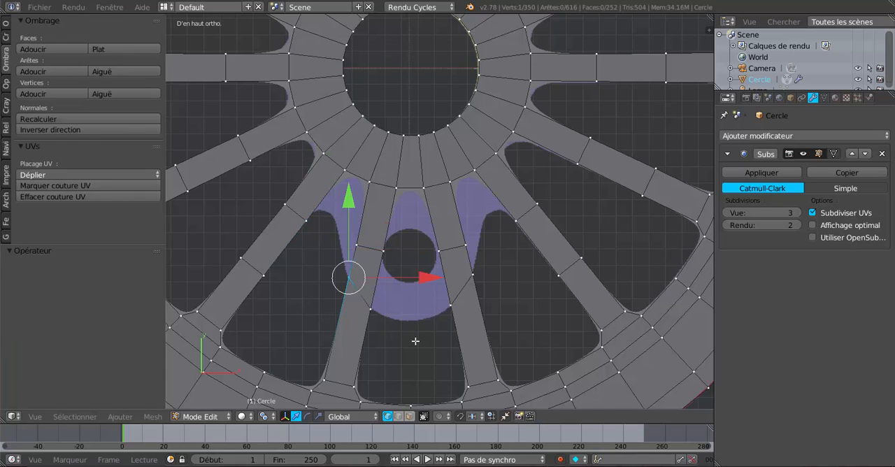
{"action": "key", "text": "ctrl+z"}
{"action": "key", "text": "ctrl+z"}
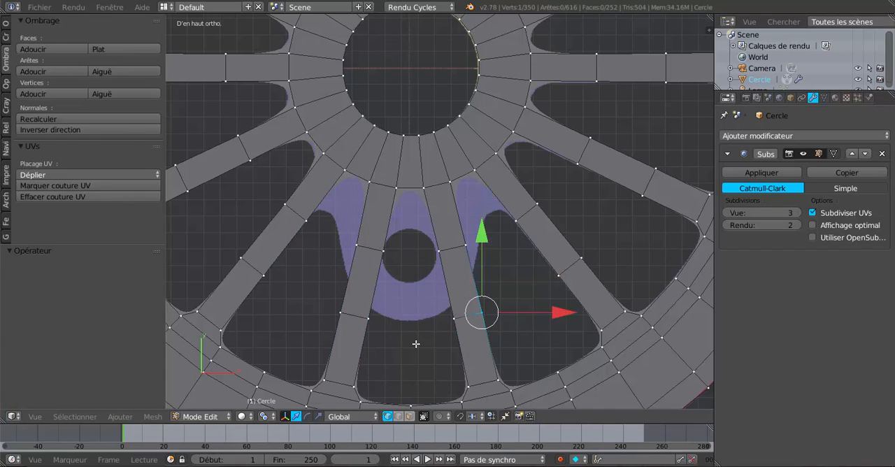
Step: On the crank boss's +X spoke, slide the upper cut's vertices outwards to the boss outline, the outer one by 0.354 and the inner one by 0.790
{"action": "right_click", "coordinate": [464, 248]}
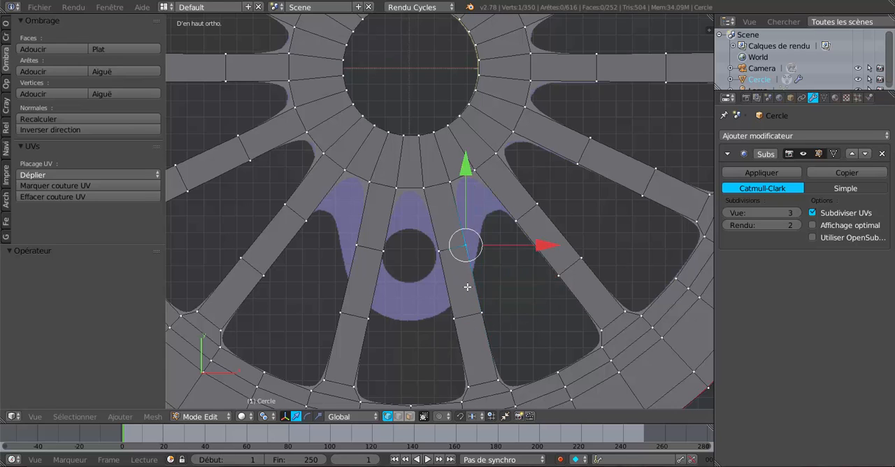
{"action": "key", "text": "shift+v"}
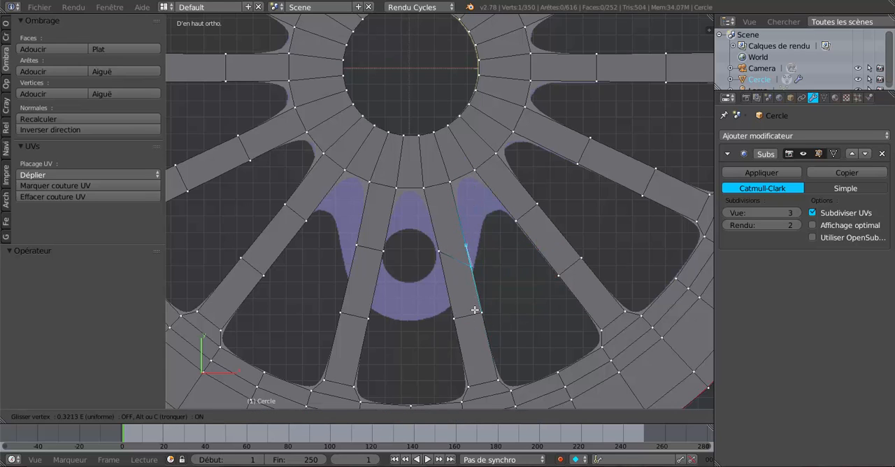
{"action": "left_click", "coordinate": [475, 310]}
{"action": "right_click", "coordinate": [438, 251]}
{"action": "key", "text": "shift+v"}
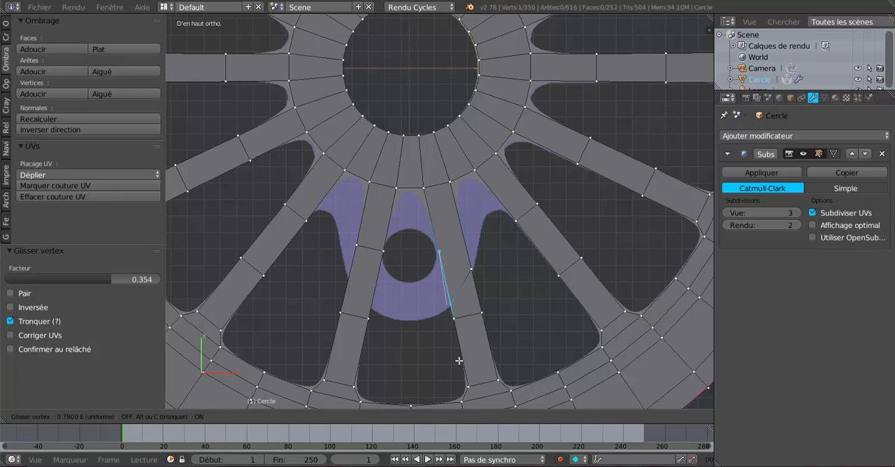
{"action": "left_click", "coordinate": [458, 360]}
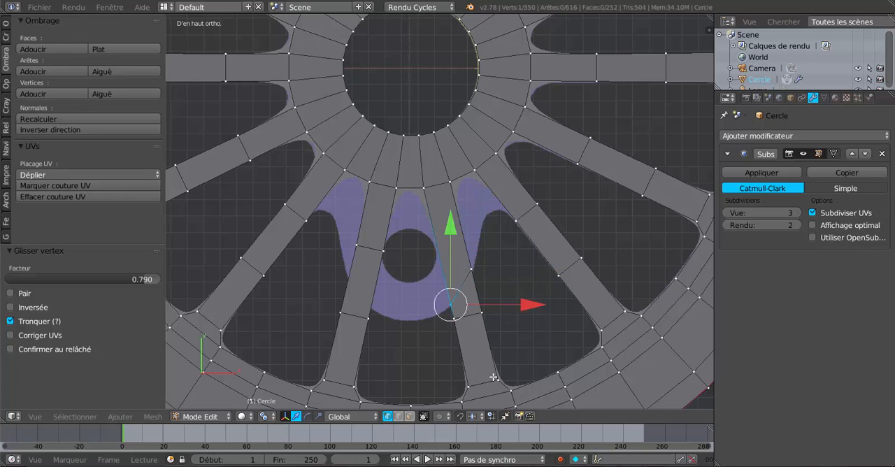
Step: On the crank boss's -X spoke, slide the upper cut's vertices outwards to the boss outline, the inner one by 0.842 and the outer one by 0.489
{"action": "right_click", "coordinate": [381, 249]}
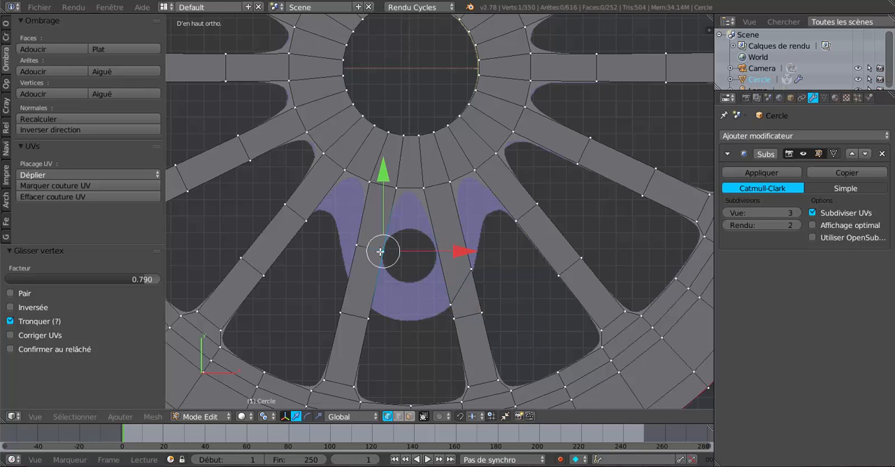
{"action": "key", "text": "shift+v"}
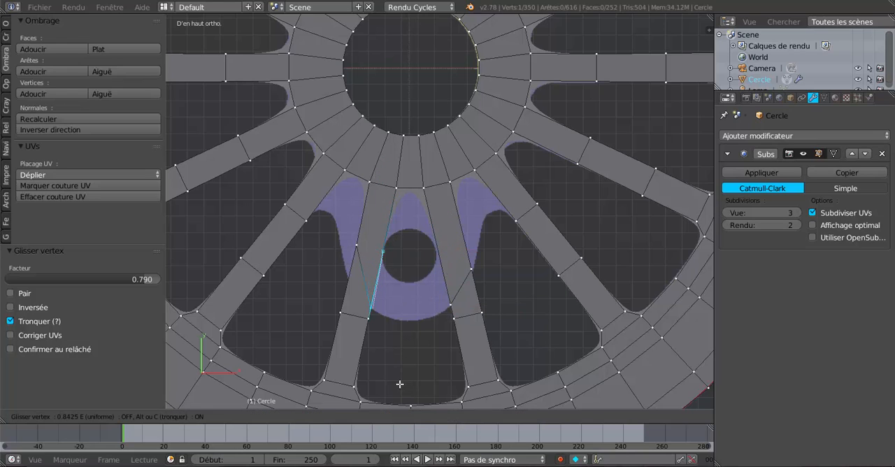
{"action": "left_click", "coordinate": [399, 384]}
{"action": "right_click", "coordinate": [356, 255]}
{"action": "key", "text": "shift+v"}
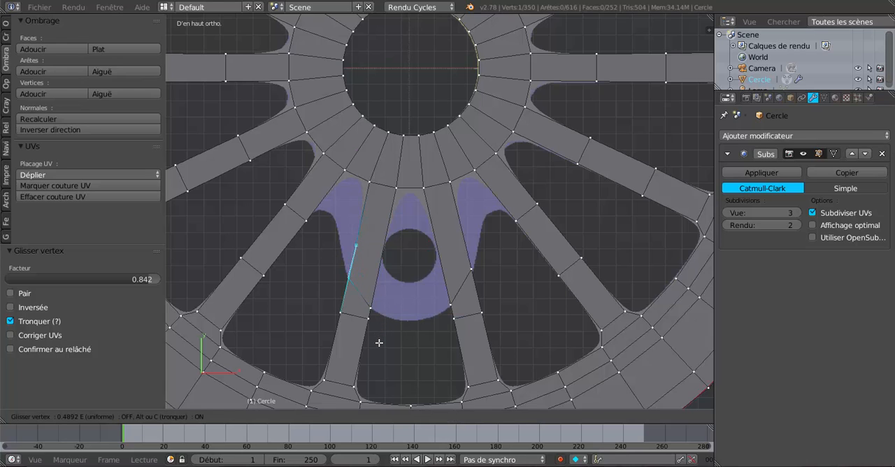
{"action": "left_click", "coordinate": [379, 342]}
Step: Fill a four-vertex face between the hub, the crank boss's +X spoke and its neighbouring spoke
{"action": "right_click", "coordinate": [445, 184]}
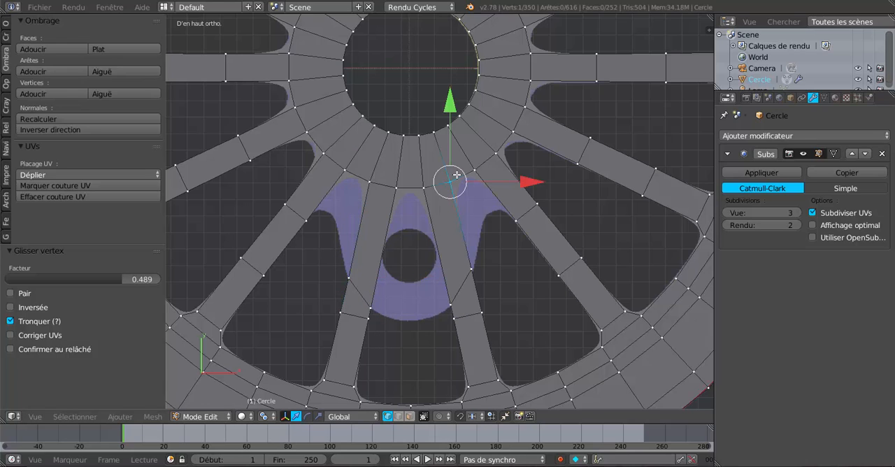
{"action": "right_click", "coordinate": [471, 169], "text": "shift"}
{"action": "right_click", "coordinate": [509, 224], "text": "shift"}
{"action": "right_click", "coordinate": [472, 268], "text": "shift"}
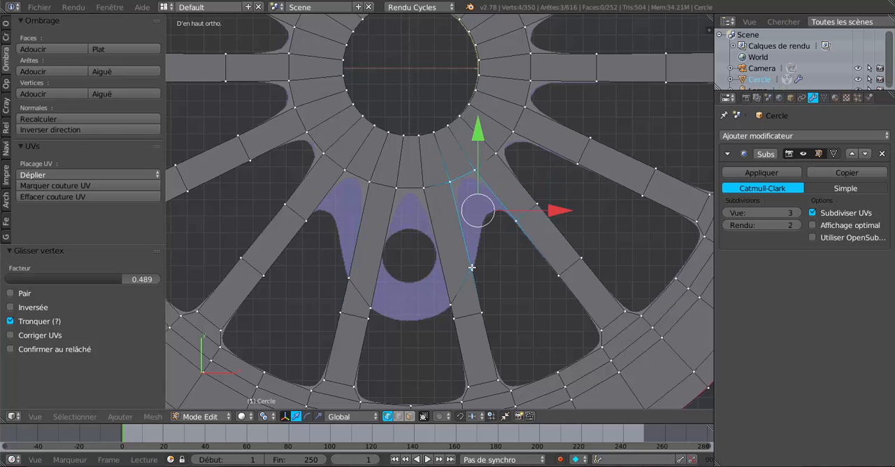
{"action": "key", "text": "f"}
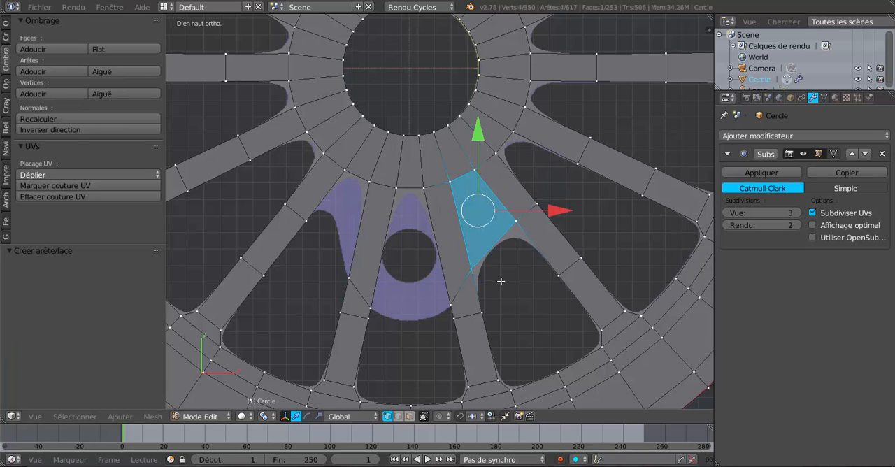
Step: Fill the matching four-vertex face between the hub, the crank boss's -X spoke and its neighbouring spoke
{"action": "right_click", "coordinate": [344, 171]}
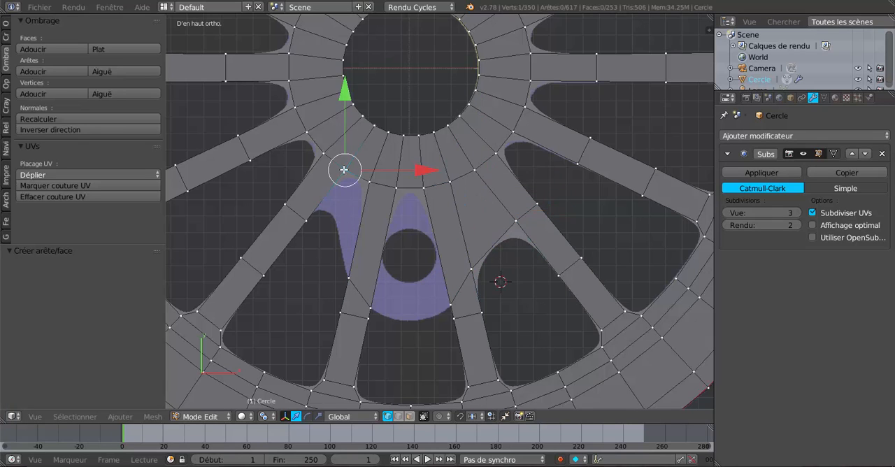
{"action": "right_click", "coordinate": [367, 188], "text": "shift"}
{"action": "right_click", "coordinate": [346, 274], "text": "shift"}
{"action": "right_click", "coordinate": [309, 227], "text": "shift"}
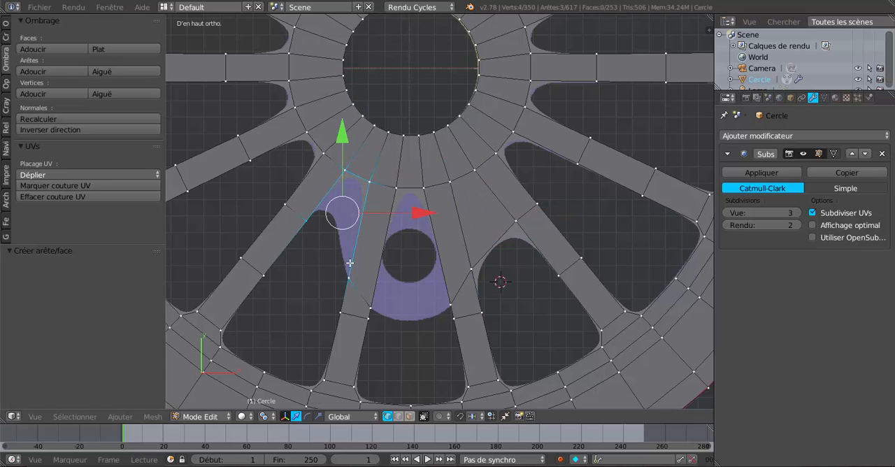
{"action": "key", "text": "f"}
{"action": "left_click", "coordinate": [355, 280]}
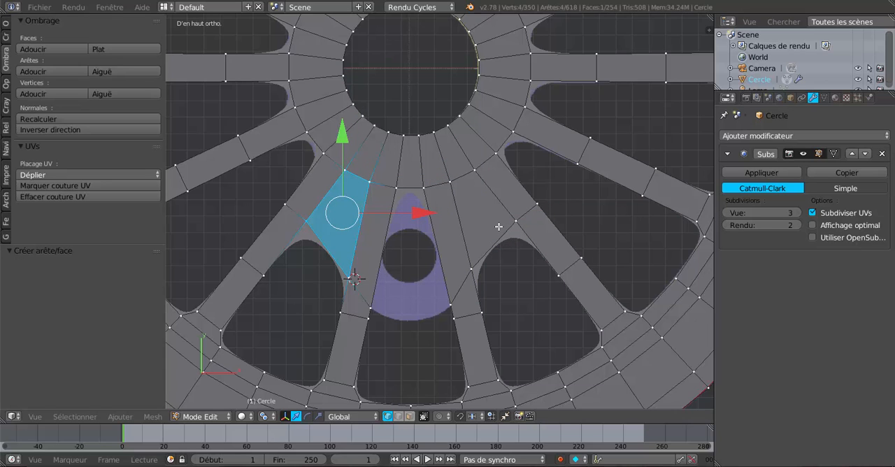
Step: Add one centred loop cut with factor 0 through each of the two new faces and the adjoining hub faces
{"action": "key", "text": "alt+z"}
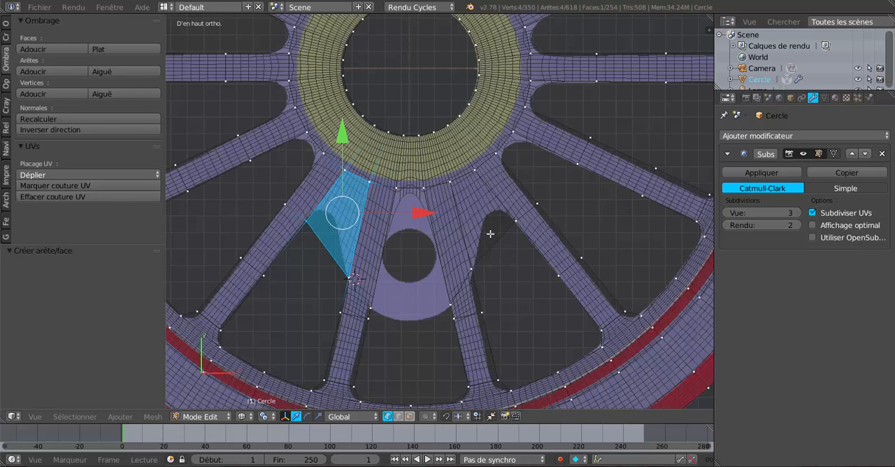
{"action": "scroll", "coordinate": [510, 239], "scroll_direction": "up", "scroll_amount": 2}
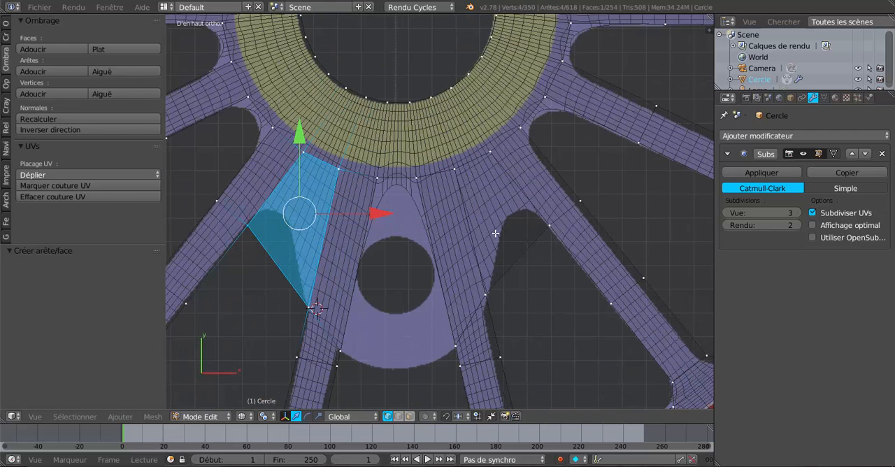
{"action": "key", "text": "ctrl+r"}
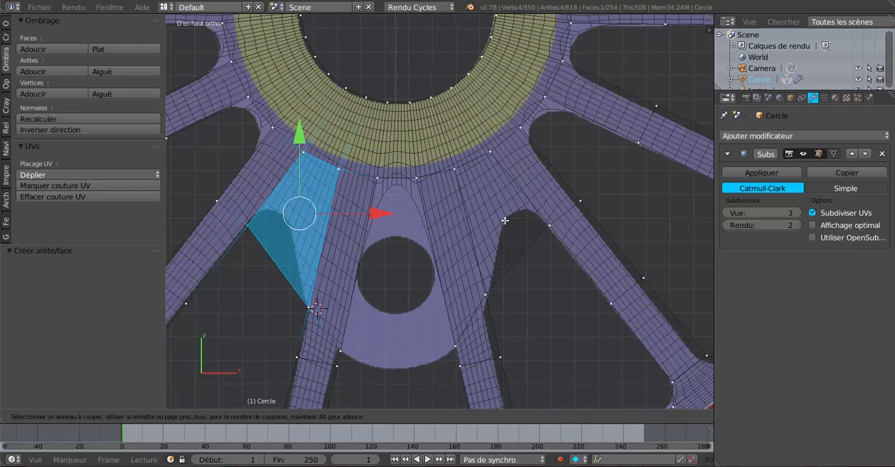
{"action": "left_click", "coordinate": [462, 159]}
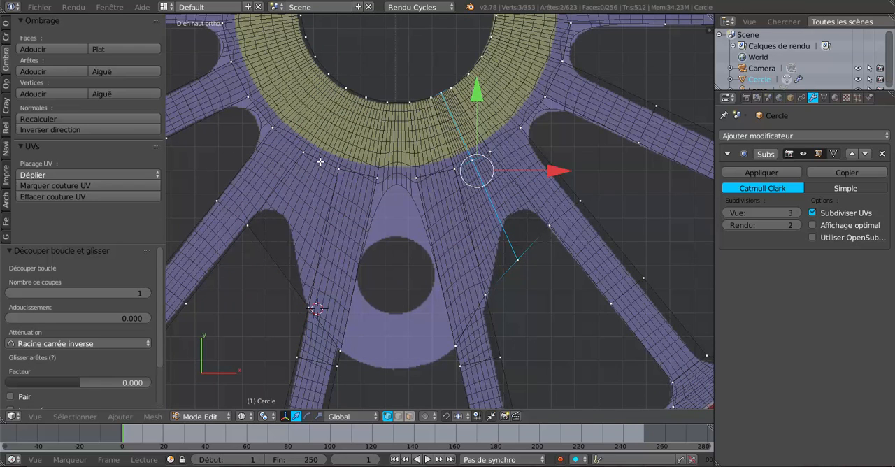
{"action": "key", "text": "alt+z"}
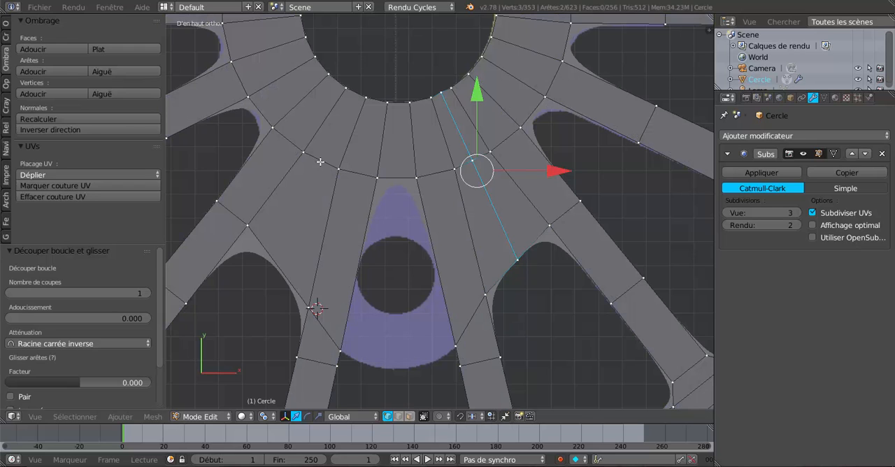
{"action": "key", "text": "ctrl+r"}
{"action": "left_click", "coordinate": [319, 161]}
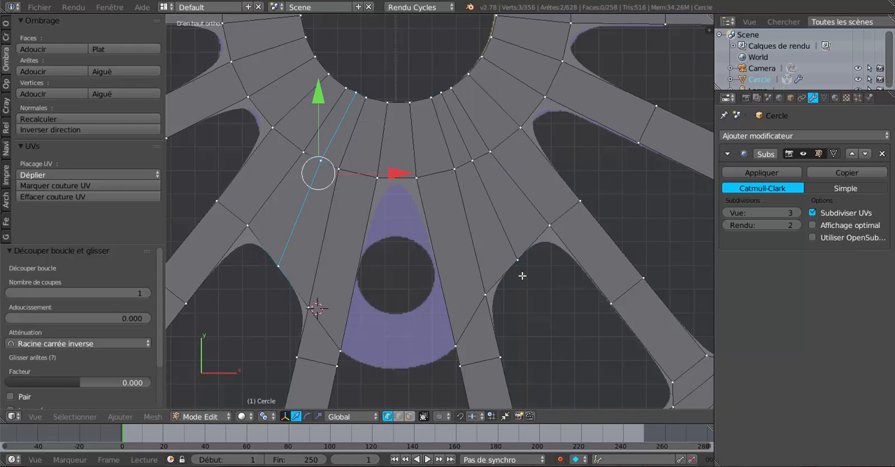
Step: In wireframe, move the +X cut's outer end vertex onto the reference arch, by 0.207 along Y and -0.012 along X
{"action": "key", "text": "alt+z"}
{"action": "right_click", "coordinate": [524, 262]}
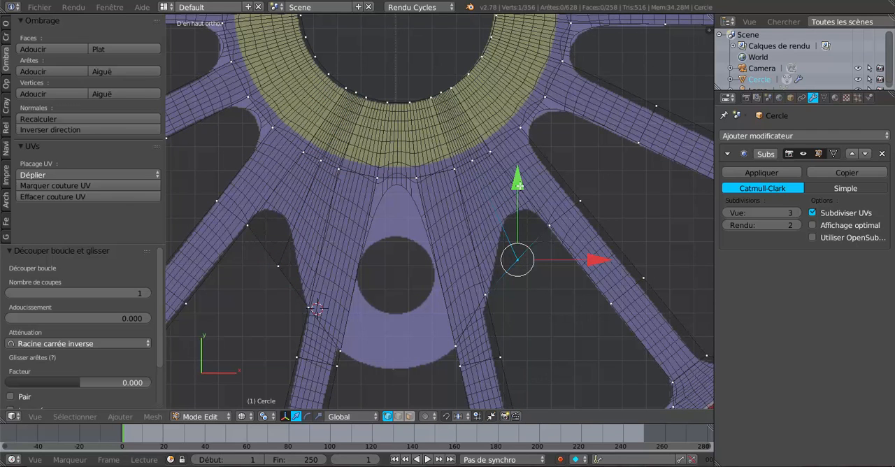
{"action": "left_click_drag", "start_coordinate": [518, 185], "coordinate": [521, 142]}
{"action": "left_click_drag", "start_coordinate": [599, 211], "coordinate": [596, 215]}
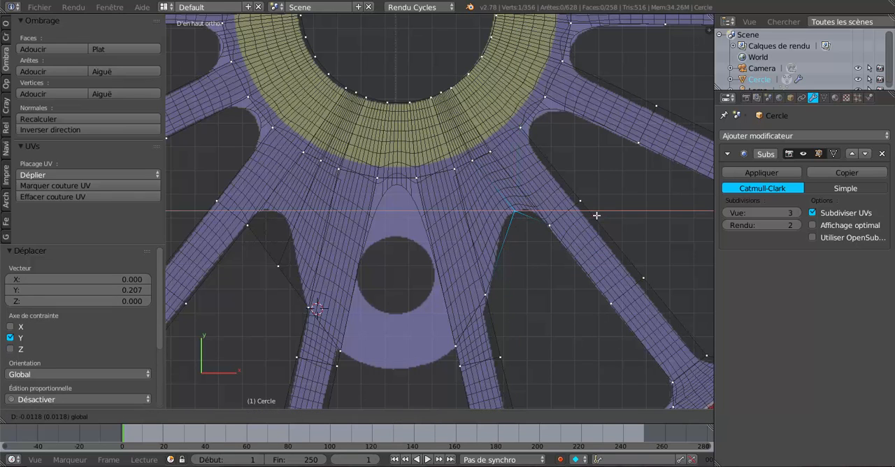
{"action": "left_click", "coordinate": [596, 215]}
Step: Move the -X cut's outer end vertex along Y and X onto the reference arch, and switch to Object Mode to view the result
{"action": "right_click", "coordinate": [287, 256]}
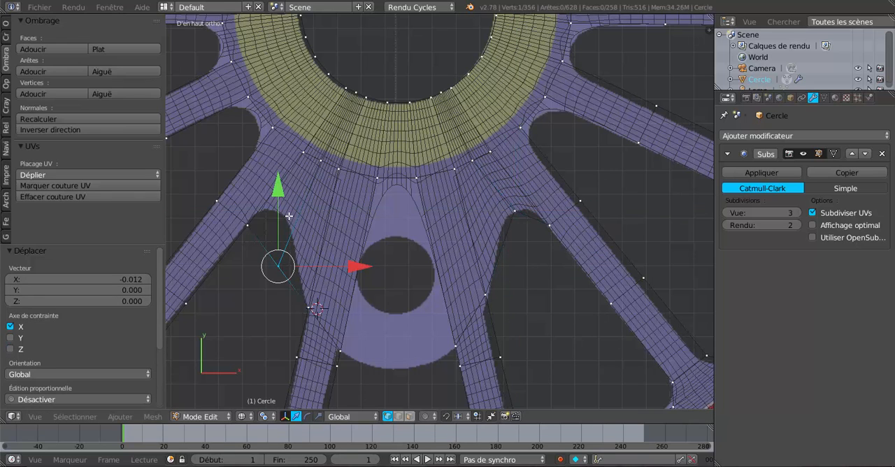
{"action": "left_click_drag", "start_coordinate": [277, 187], "coordinate": [281, 134]}
{"action": "left_click_drag", "start_coordinate": [355, 212], "coordinate": [355, 210]}
{"action": "left_click_drag", "start_coordinate": [274, 135], "coordinate": [273, 135]}
{"action": "key", "text": "Tab"}
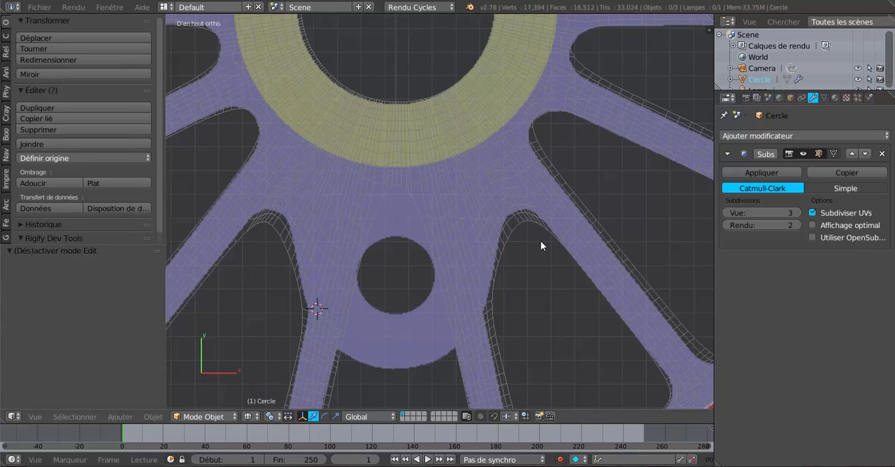
Step: In Edit Mode, move the +X cut's outer end vertex by 0.012 along Y and -0.014 along X to follow the reference arch
{"action": "key", "text": "Tab"}
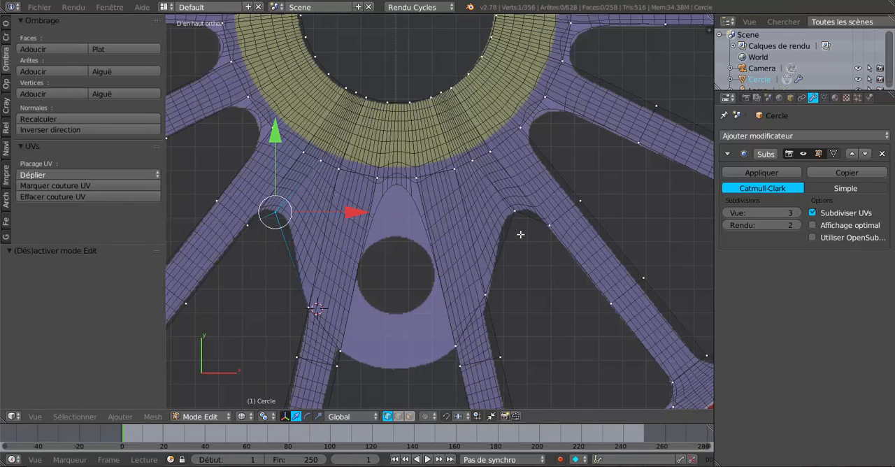
{"action": "right_click", "coordinate": [520, 213]}
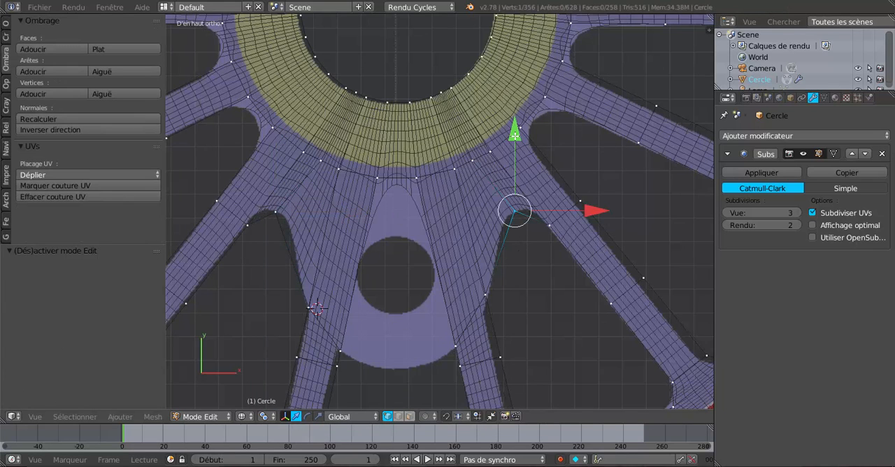
{"action": "left_click_drag", "start_coordinate": [514, 134], "coordinate": [514, 131]}
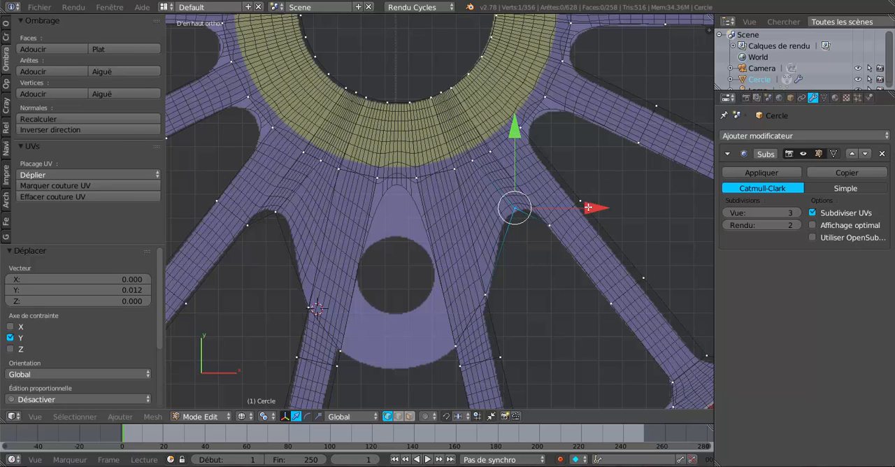
{"action": "left_click_drag", "start_coordinate": [587, 207], "coordinate": [584, 206]}
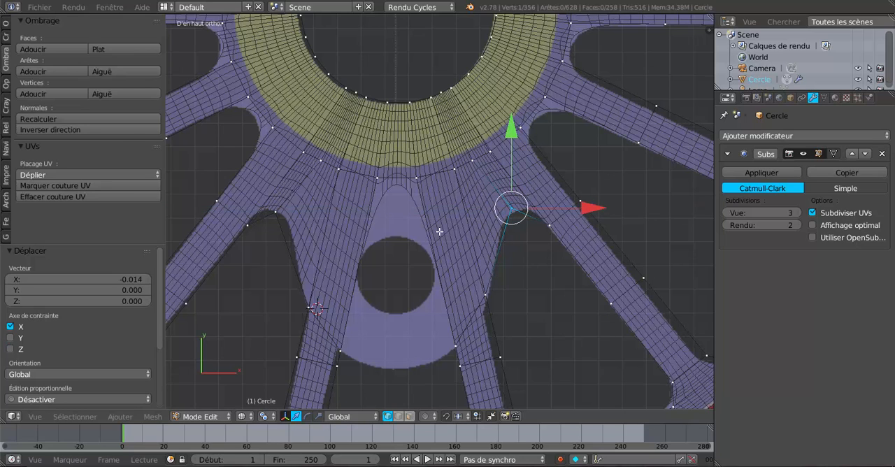
Step: Move the -X cut's outer end vertex by 0.009 along Y and 0.019 along X onto the reference arch, checking the smoothed result
{"action": "right_click", "coordinate": [280, 210]}
{"action": "left_click_drag", "start_coordinate": [278, 140], "coordinate": [278, 137]}
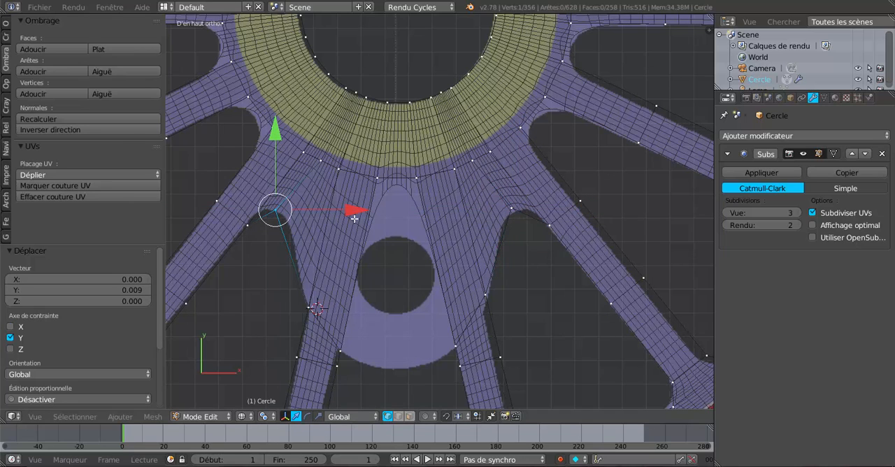
{"action": "left_click_drag", "start_coordinate": [358, 210], "coordinate": [360, 210]}
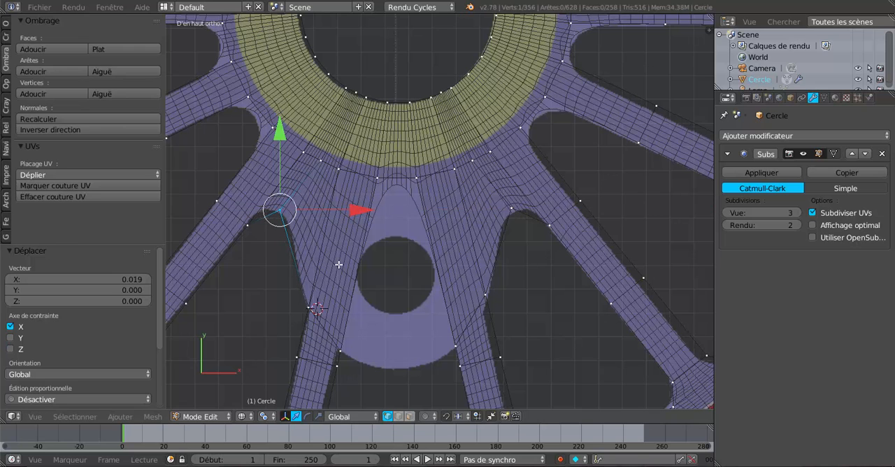
{"action": "key", "text": "Tab"}
{"action": "key", "text": "Tab"}
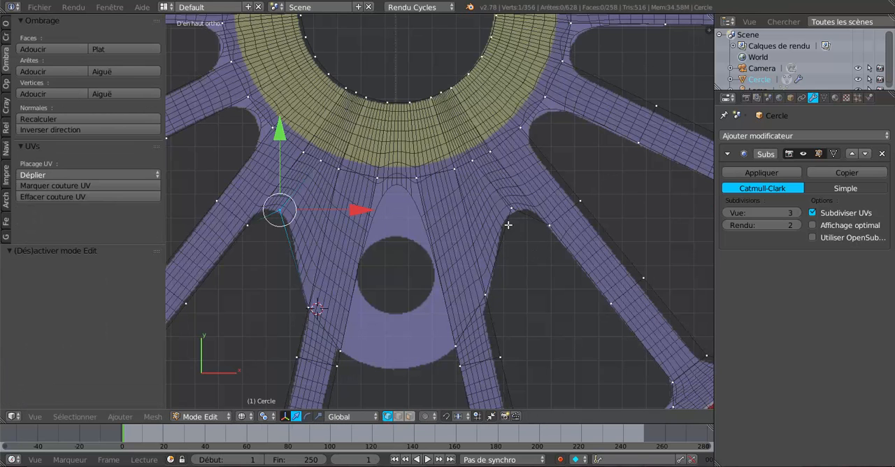
Step: Add one centred loop cut with factor 0 on each side, between the arch vertex and the crank boss spoke
{"action": "key", "text": "ctrl+r"}
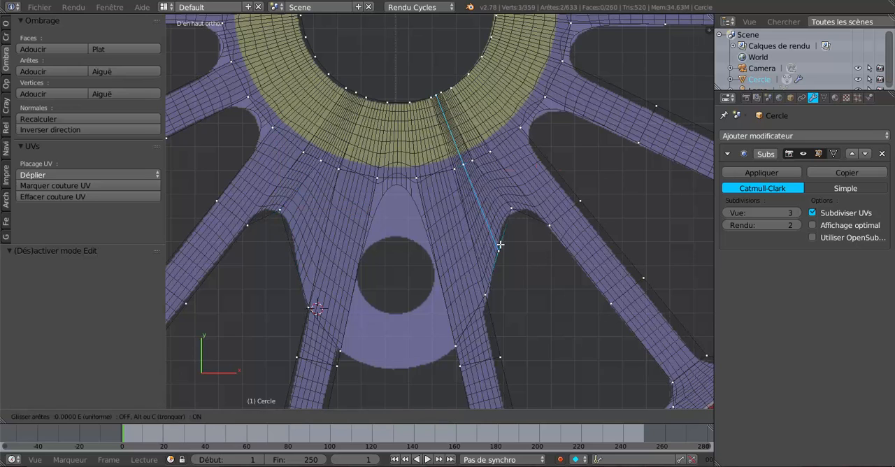
{"action": "left_click", "coordinate": [500, 244]}
{"action": "right_click", "coordinate": [500, 244]}
{"action": "key", "text": "ctrl+r"}
{"action": "left_click", "coordinate": [297, 259]}
{"action": "right_click", "coordinate": [297, 258]}
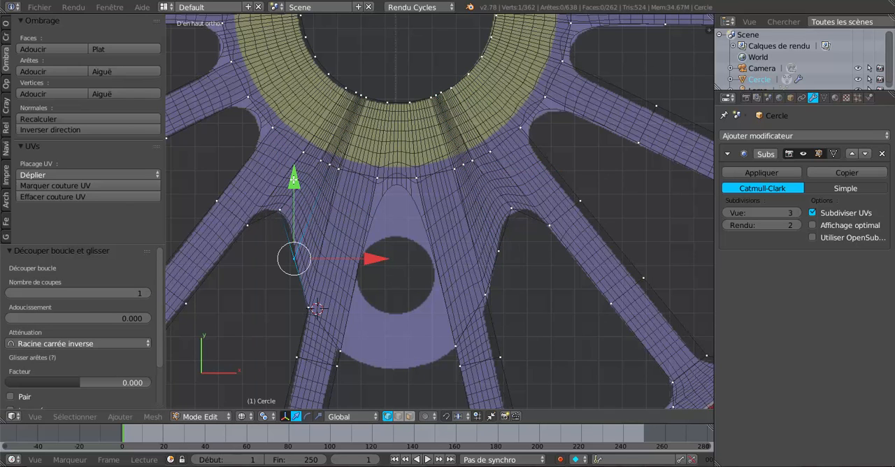
Step: Move the outer end vertices of both new cuts toward the hub along Y to match the reference arches
{"action": "left_click_drag", "start_coordinate": [293, 178], "coordinate": [294, 161]}
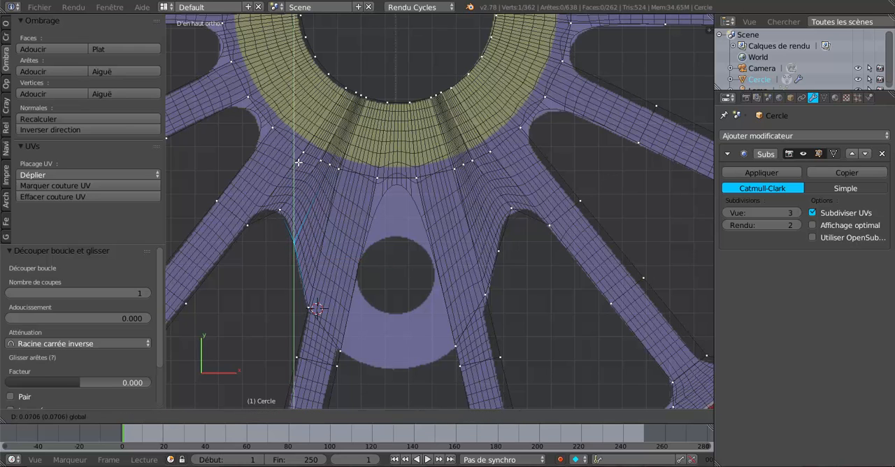
{"action": "right_click", "coordinate": [494, 233], "text": "alt"}
{"action": "left_click_drag", "start_coordinate": [497, 175], "coordinate": [496, 166]}
{"action": "key", "text": "Tab"}
{"action": "key", "text": "Tab"}
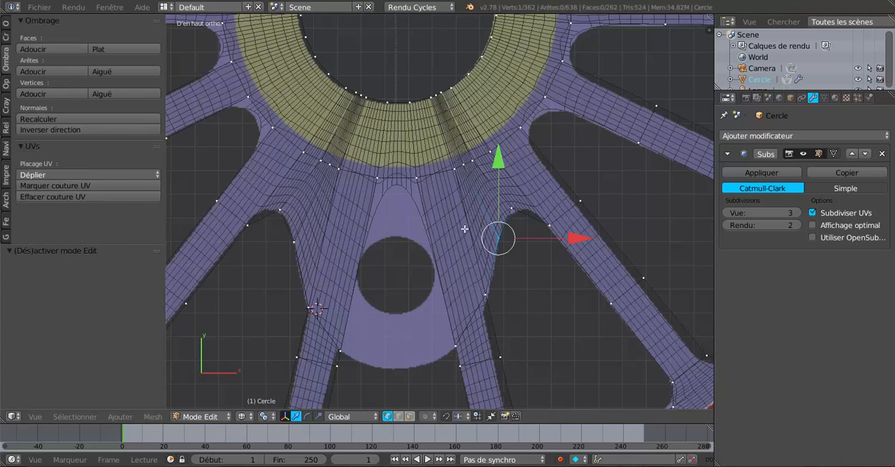
Step: Slide the cross edge of the spoke beside the +X arch by -0.099, and the matching -X spoke edge toward the hub
{"action": "right_click", "coordinate": [559, 220], "text": "alt"}
{"action": "right_click", "coordinate": [561, 211], "text": "shift"}
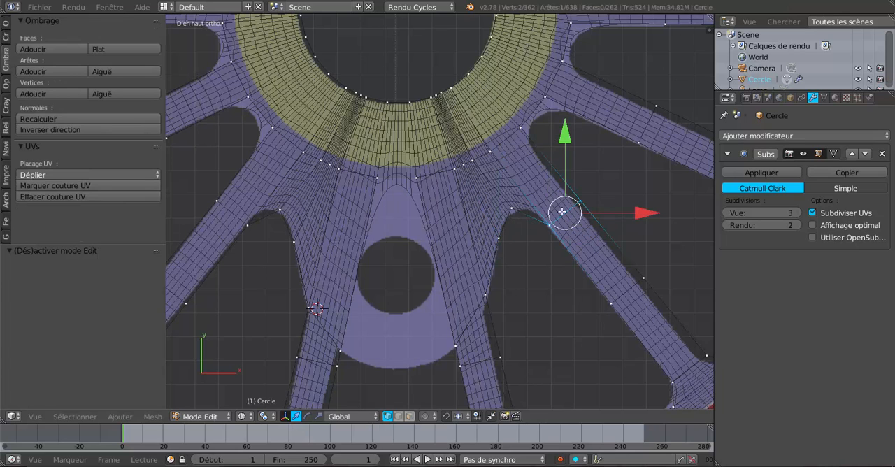
{"action": "key", "text": "g"}
{"action": "key", "text": "g"}
{"action": "left_click", "coordinate": [556, 294]}
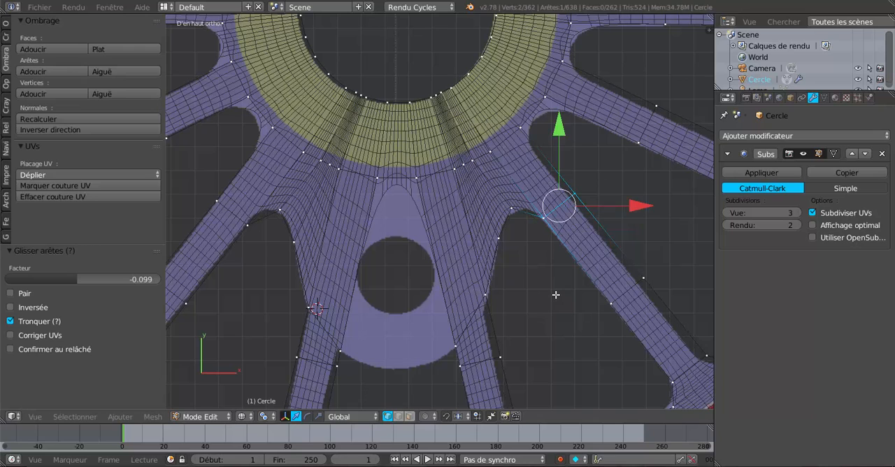
{"action": "right_click", "coordinate": [224, 204]}
{"action": "right_click", "coordinate": [248, 226], "text": "shift"}
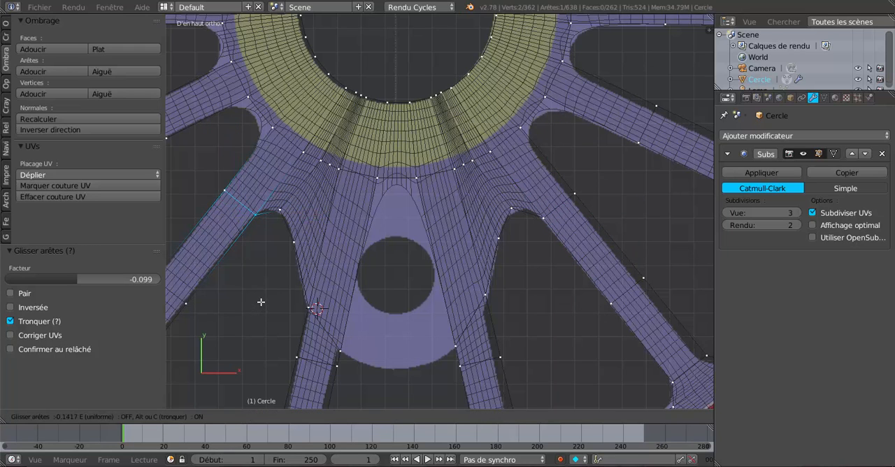
Step: Compare the spoke openings around the crank boss with the reference image in Object Mode and Edit Mode
{"action": "key", "text": "Tab"}
{"action": "scroll", "coordinate": [260, 302], "scroll_direction": "down", "scroll_amount": 2}
{"action": "scroll", "coordinate": [482, 287], "scroll_direction": "down", "scroll_amount": 2}
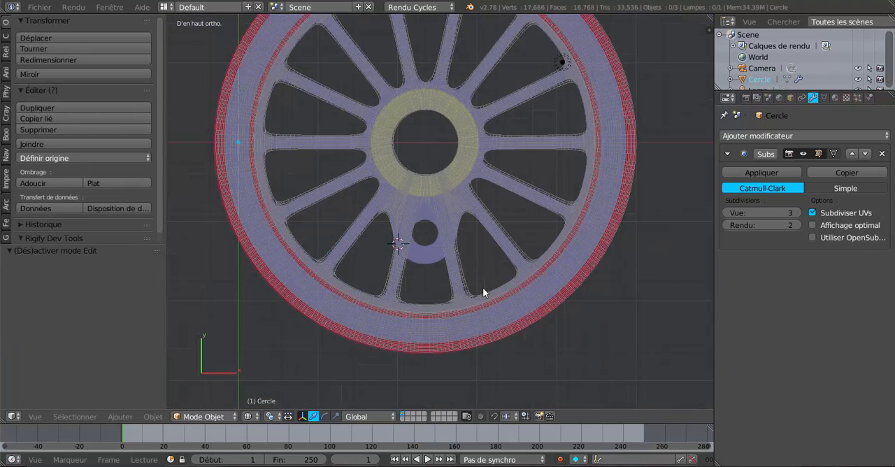
{"action": "scroll", "coordinate": [483, 287], "scroll_direction": "up", "scroll_amount": 4}
{"action": "key", "text": "Tab"}
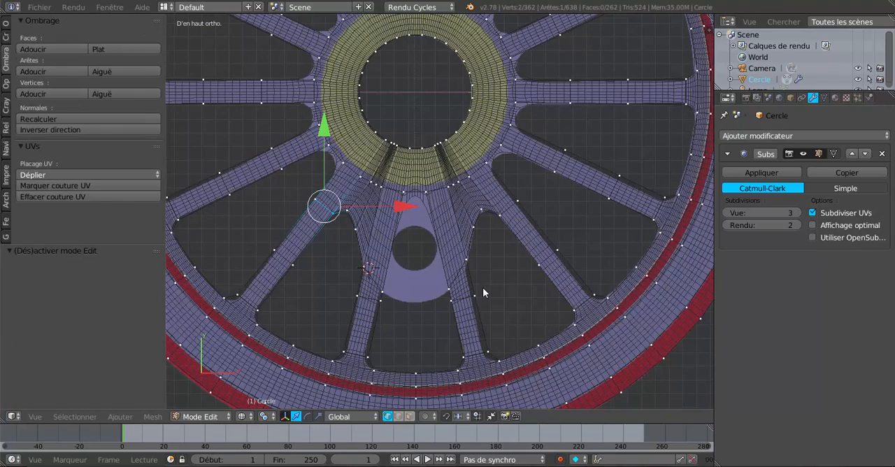
{"action": "key", "text": "Tab"}
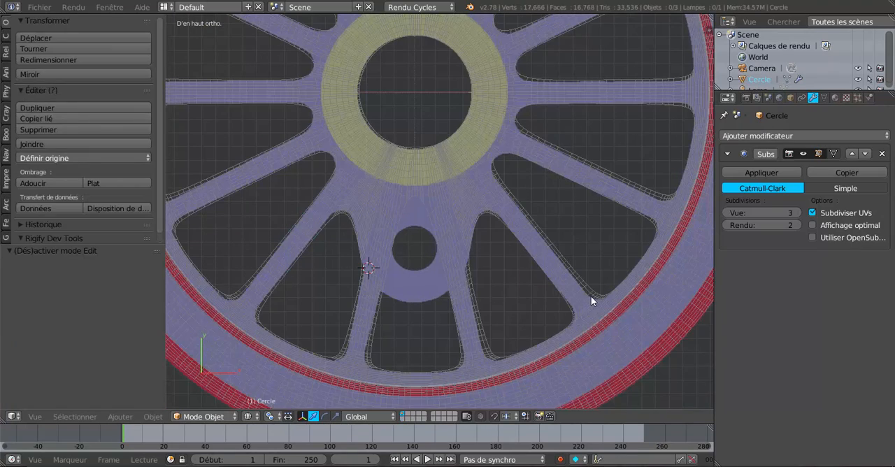
{"action": "scroll", "coordinate": [653, 221], "scroll_direction": "down", "scroll_amount": 1}
{"action": "key", "text": "Tab"}
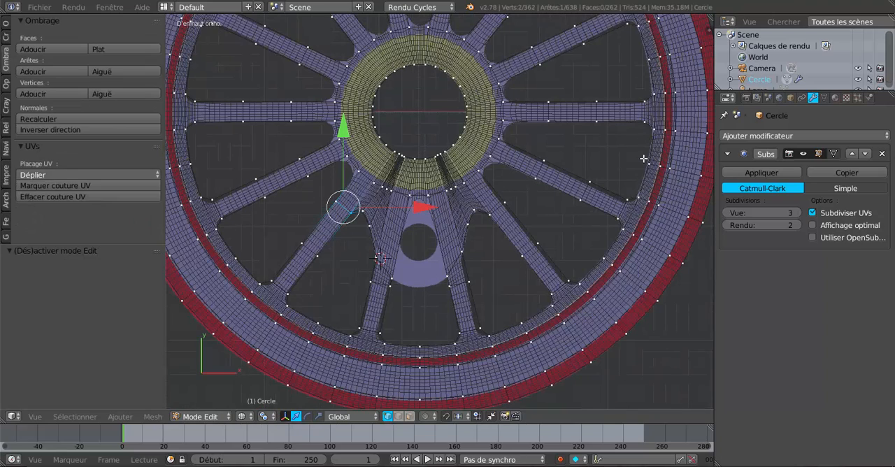
{"action": "key", "text": "Tab"}
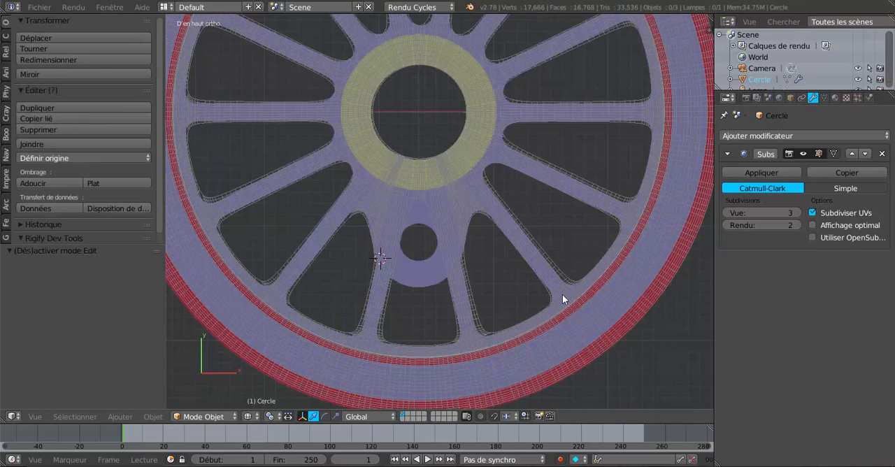
{"action": "scroll", "coordinate": [545, 311], "scroll_direction": "up", "scroll_amount": 2}
{"action": "key", "text": "Tab"}
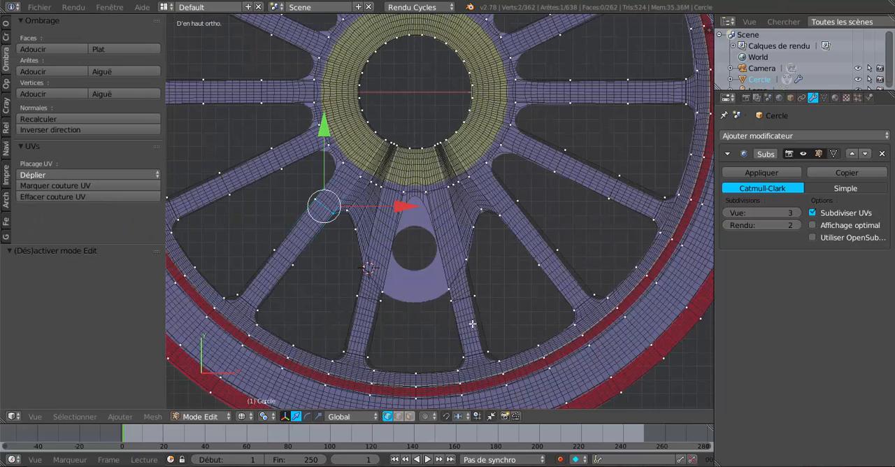
{"action": "right_click", "coordinate": [487, 351]}
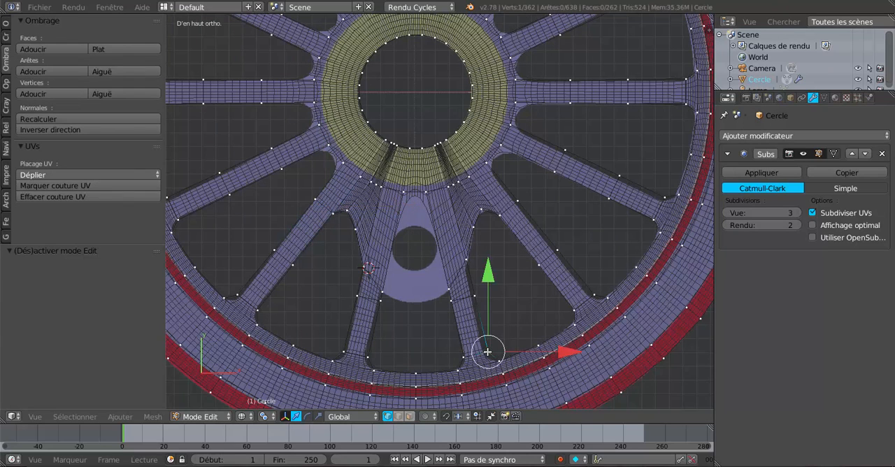
{"action": "right_click", "coordinate": [465, 357], "text": "shift"}
{"action": "right_click", "coordinate": [366, 358], "text": "shift"}
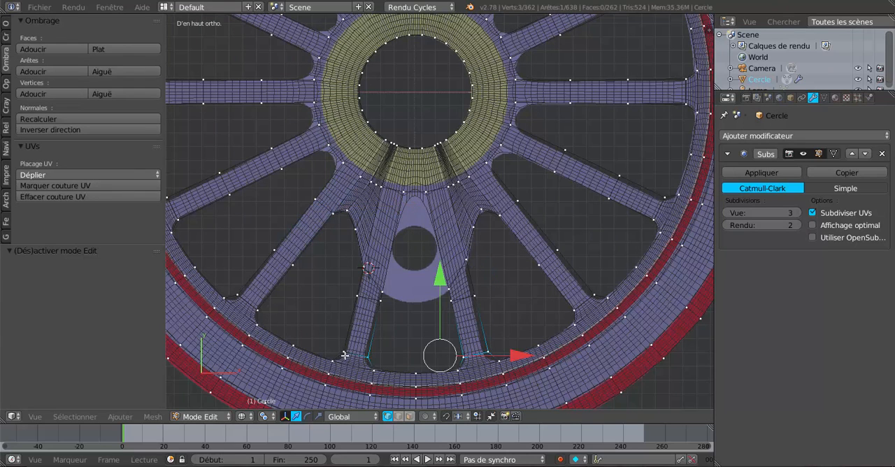
{"action": "right_click", "coordinate": [343, 352], "text": "shift"}
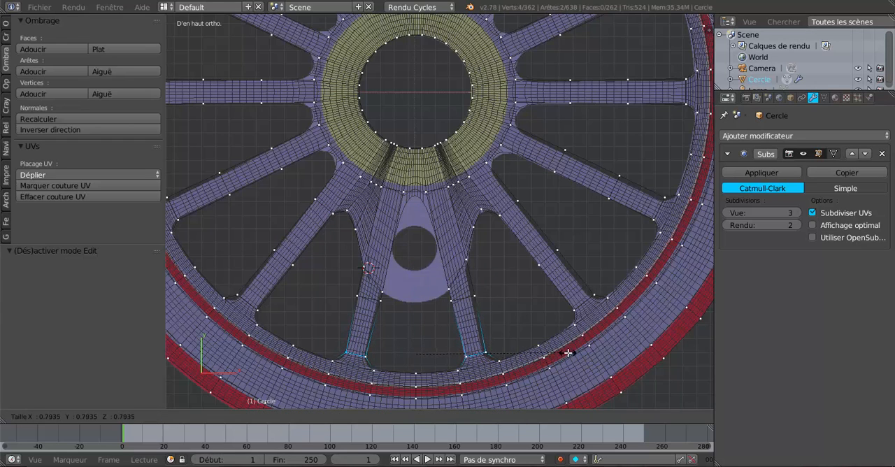
{"action": "left_click", "coordinate": [552, 352]}
{"action": "scroll", "coordinate": [491, 318], "scroll_direction": "up", "scroll_amount": 1}
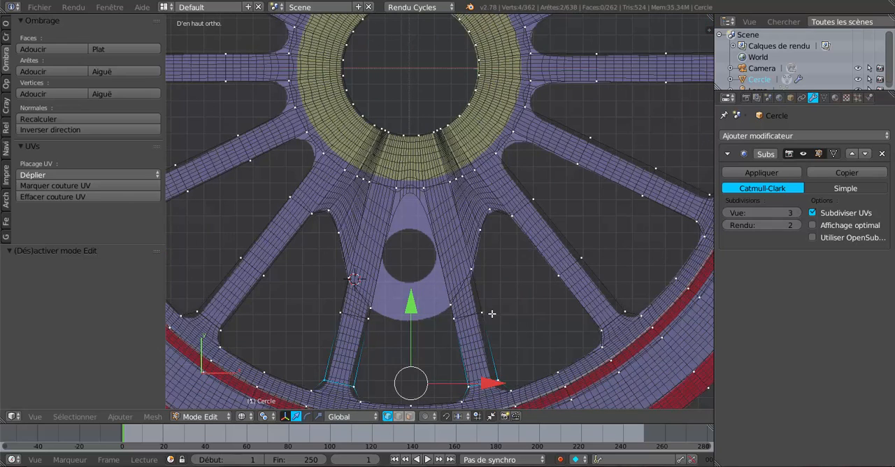
Step: Examine the whole wheel in Object Mode with solid shading, and return to wireframe
{"action": "key", "text": "Tab"}
{"action": "scroll", "coordinate": [492, 327], "scroll_direction": "down", "scroll_amount": 5}
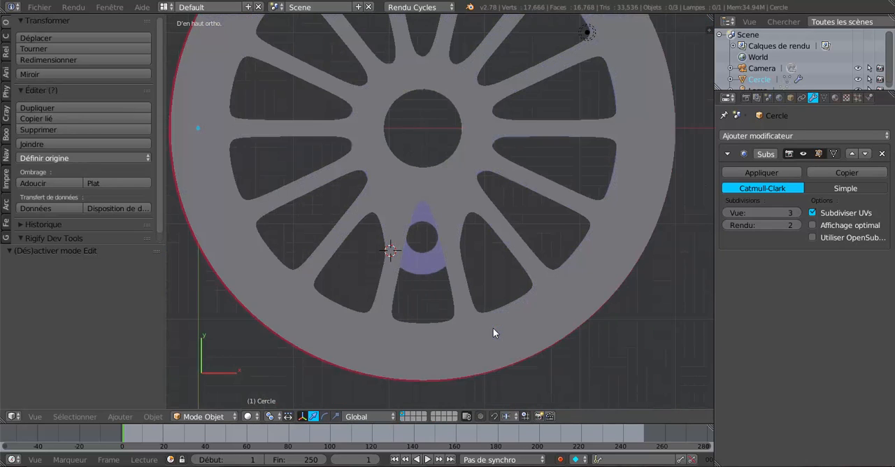
{"action": "scroll", "coordinate": [492, 312], "scroll_direction": "down", "scroll_amount": 1}
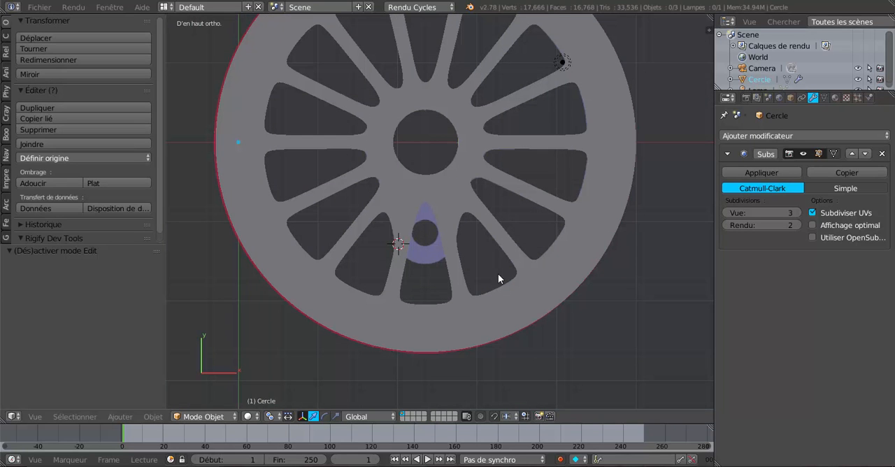
{"action": "scroll", "coordinate": [490, 273], "scroll_direction": "up", "scroll_amount": 2}
{"action": "key", "text": "z"}
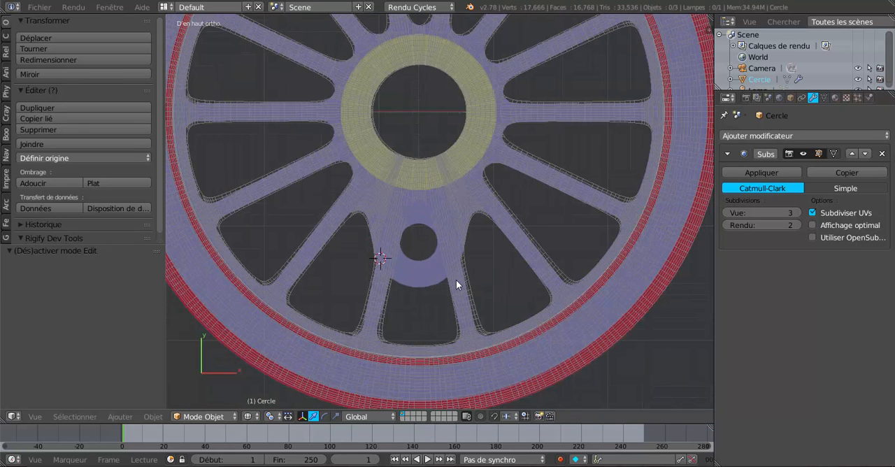
Step: In Edit Mode, fill a face from the two crank boss spoke vertices and the two hub vertices, using solid shading
{"action": "key", "text": "Tab"}
{"action": "scroll", "coordinate": [456, 279], "scroll_direction": "up", "scroll_amount": 1}
{"action": "scroll", "coordinate": [456, 279], "scroll_direction": "up", "scroll_amount": 2}
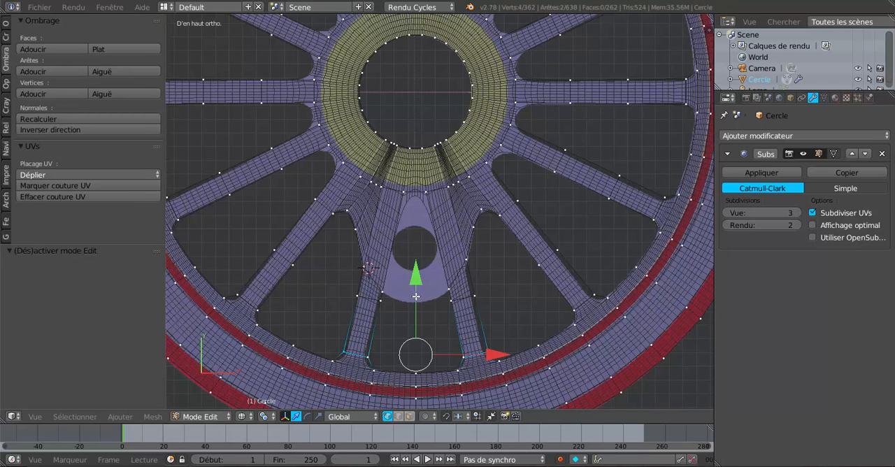
{"action": "middle_click_drag", "start_coordinate": [424, 291], "coordinate": [452, 241], "text": "shift"}
{"action": "right_click", "coordinate": [416, 242]}
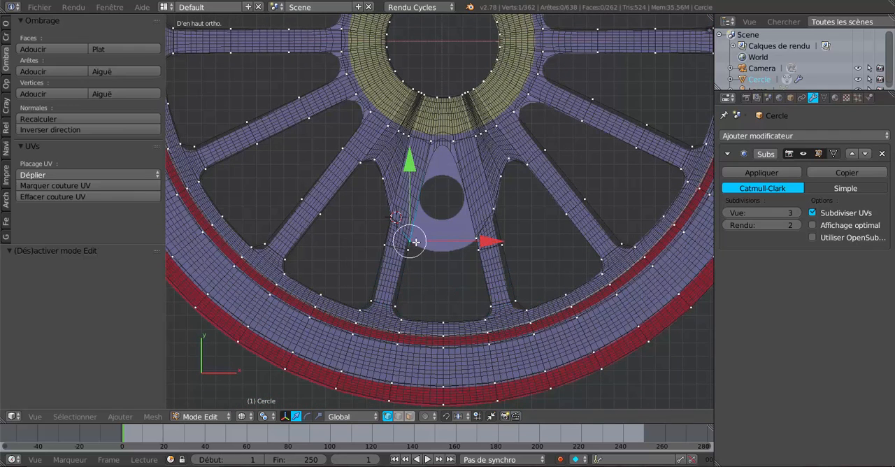
{"action": "right_click", "coordinate": [475, 239], "text": "shift"}
{"action": "right_click", "coordinate": [453, 141], "text": "shift"}
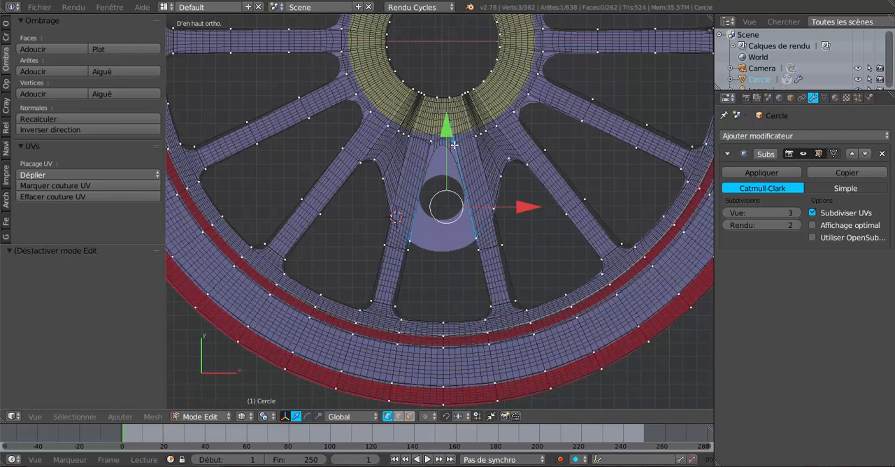
{"action": "right_click", "coordinate": [433, 141], "text": "shift"}
{"action": "key", "text": "z"}
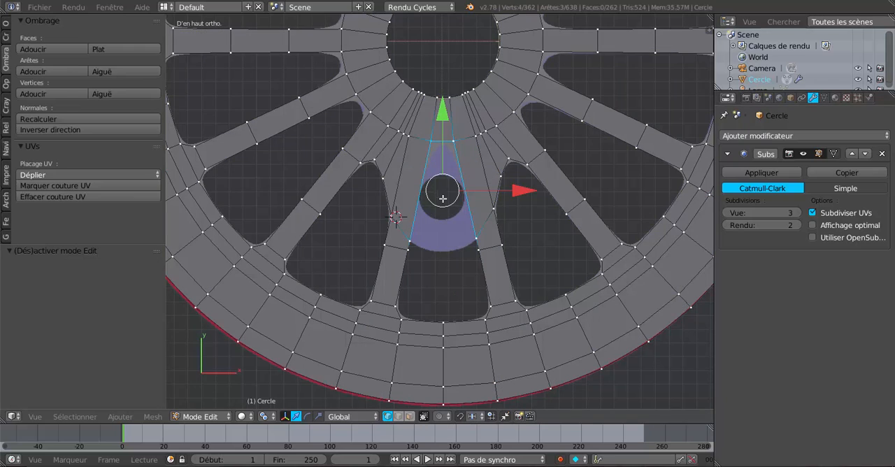
{"action": "key", "text": "f"}
{"action": "left_click", "coordinate": [467, 271]}
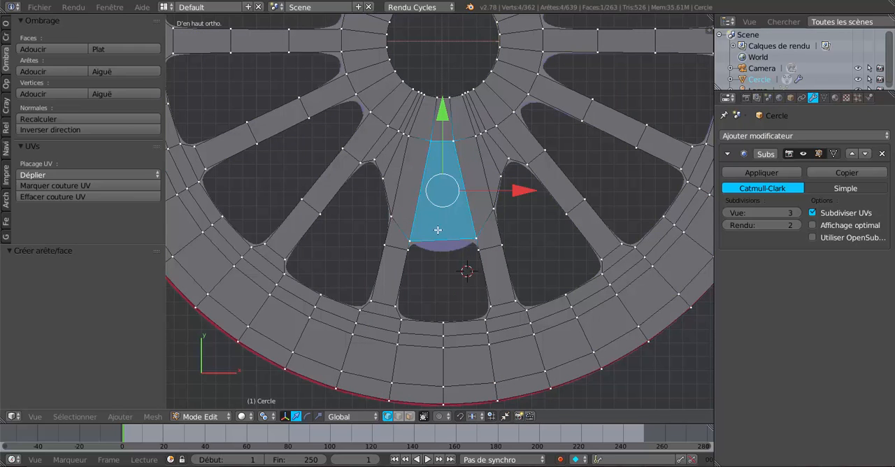
Step: Add a centred loop cut through the new crank boss face and move its outer vertex -0.088 along Y
{"action": "key", "text": "ctrl+r"}
{"action": "left_click", "coordinate": [446, 238]}
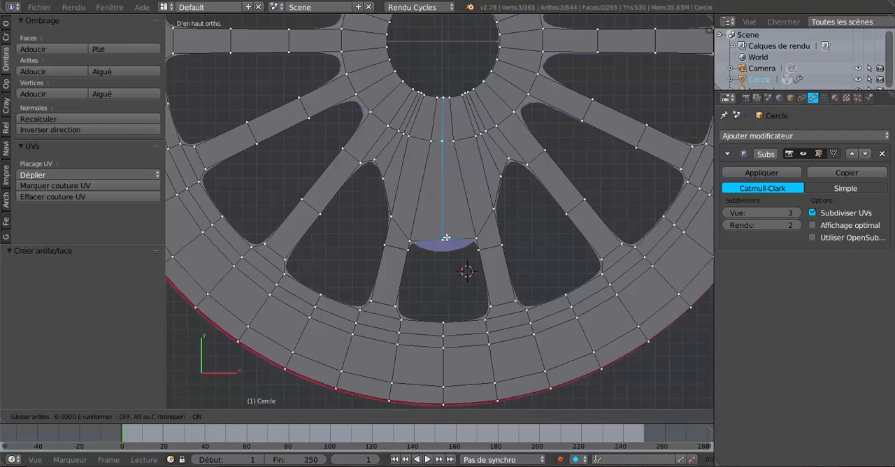
{"action": "right_click", "coordinate": [445, 272]}
{"action": "scroll", "coordinate": [445, 269], "scroll_direction": "up", "scroll_amount": 1}
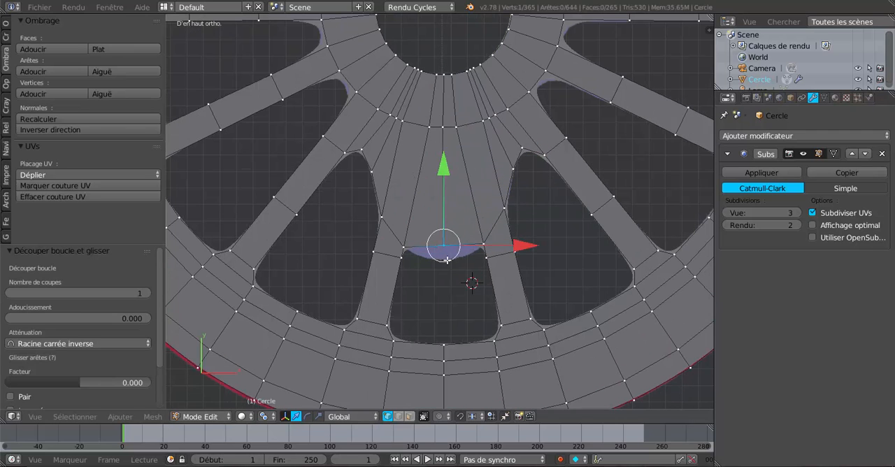
{"action": "key", "text": "g"}
{"action": "key", "text": "y"}
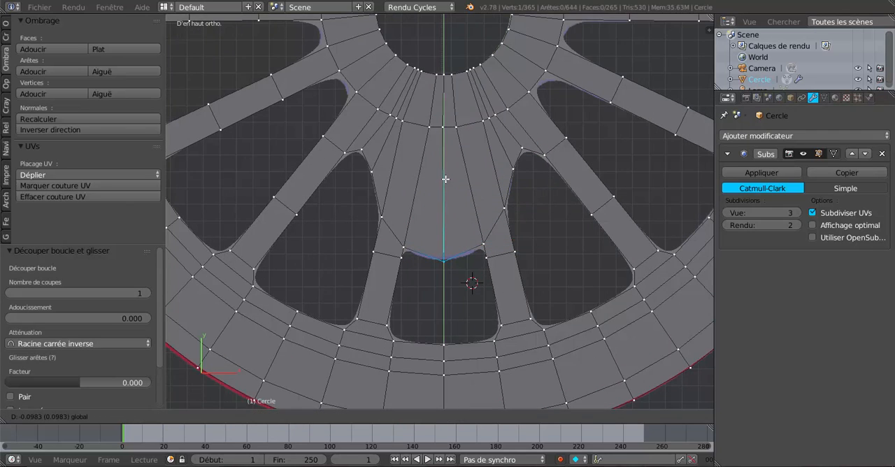
{"action": "left_click", "coordinate": [474, 270]}
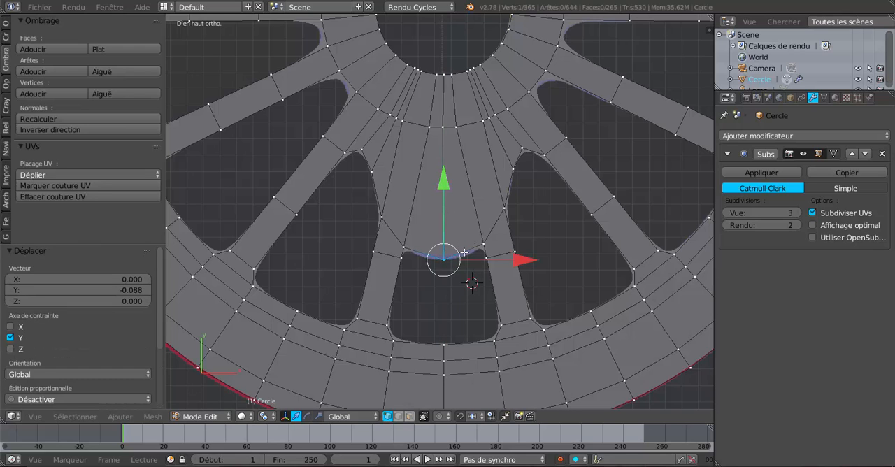
Step: Add one loop cut to each half of the crank boss face, on either side of its centre edge
{"action": "key", "text": "ctrl+r"}
{"action": "left_click", "coordinate": [464, 252]}
{"action": "left_click", "coordinate": [463, 253]}
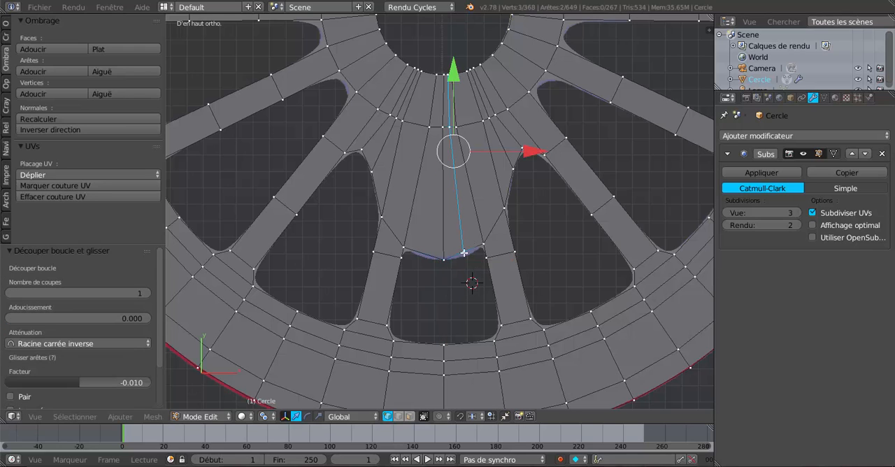
{"action": "key", "text": "ctrl+r"}
{"action": "left_click", "coordinate": [420, 250]}
{"action": "left_click", "coordinate": [419, 250]}
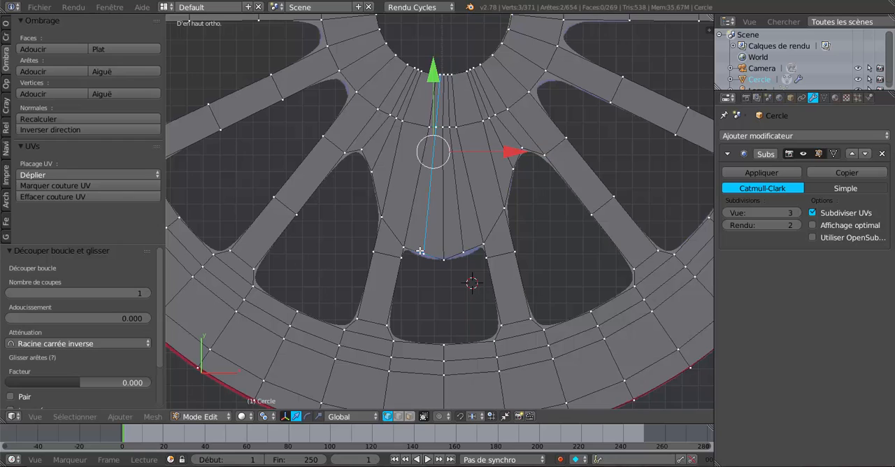
Step: Move the outer end vertices of the two side cuts together by -0.020 along Y to round the boss outline
{"action": "right_click", "coordinate": [463, 249], "text": "shift"}
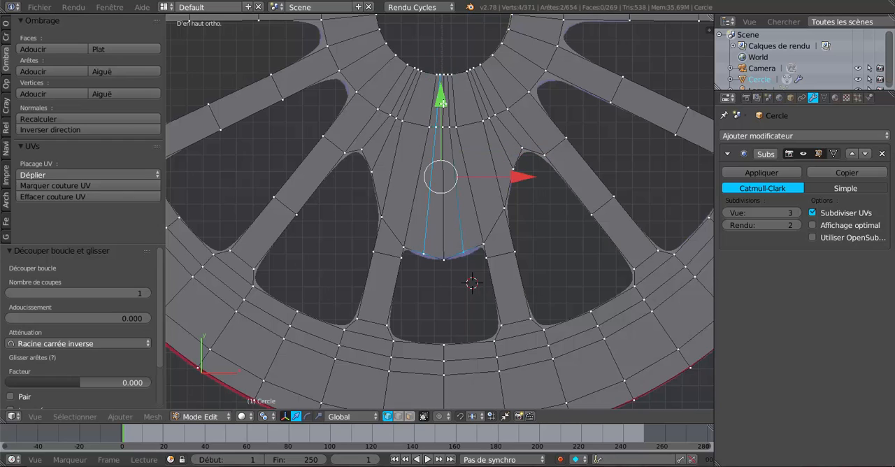
{"action": "right_click", "coordinate": [428, 252]}
{"action": "right_click", "coordinate": [456, 248], "text": "shift"}
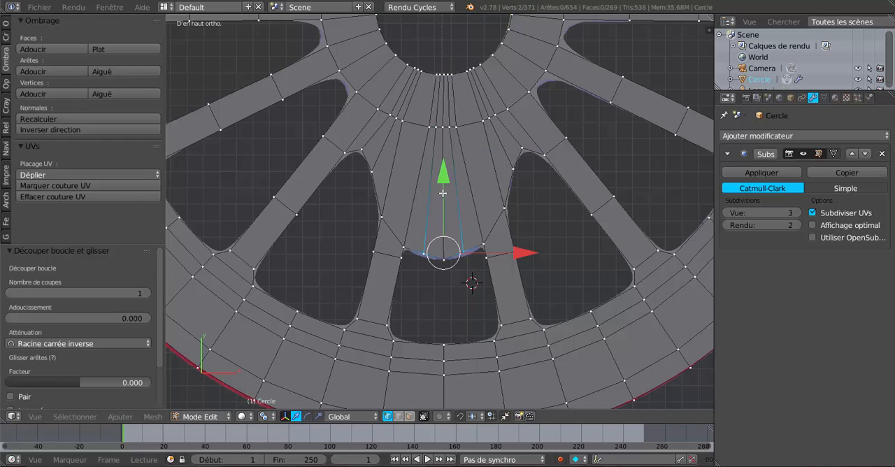
{"action": "left_click_drag", "start_coordinate": [444, 172], "coordinate": [452, 196]}
{"action": "scroll", "coordinate": [414, 286], "scroll_direction": "up", "scroll_amount": 2}
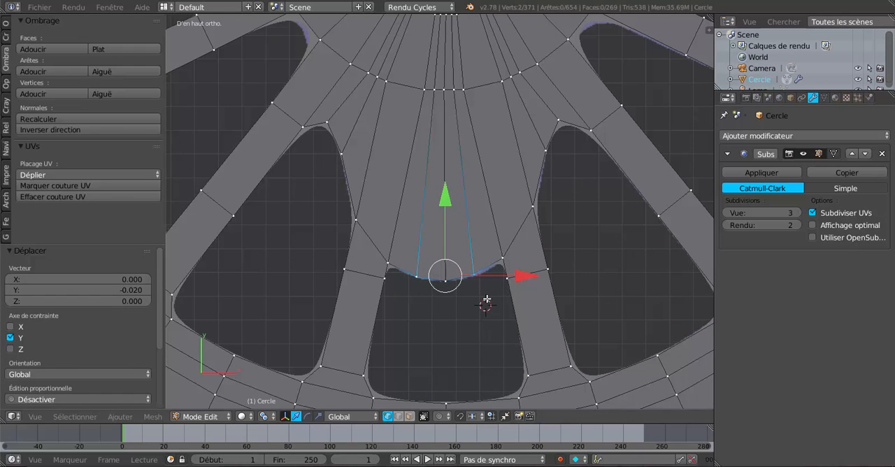
Step: Examine the crank boss outline in Object Mode with solid and wireframe shading, and return to Edit Mode with solid shading
{"action": "left_click", "coordinate": [490, 299]}
{"action": "key", "text": "Tab"}
{"action": "scroll", "coordinate": [489, 298], "scroll_direction": "down", "scroll_amount": 5}
{"action": "scroll", "coordinate": [489, 296], "scroll_direction": "up", "scroll_amount": 1}
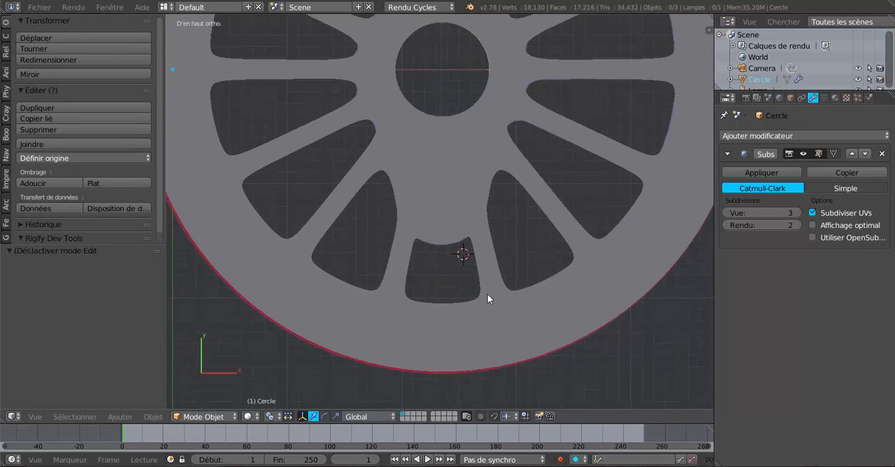
{"action": "scroll", "coordinate": [487, 293], "scroll_direction": "down", "scroll_amount": 3}
{"action": "key", "text": "Tab"}
{"action": "key", "text": "Tab"}
{"action": "scroll", "coordinate": [487, 293], "scroll_direction": "up", "scroll_amount": 1}
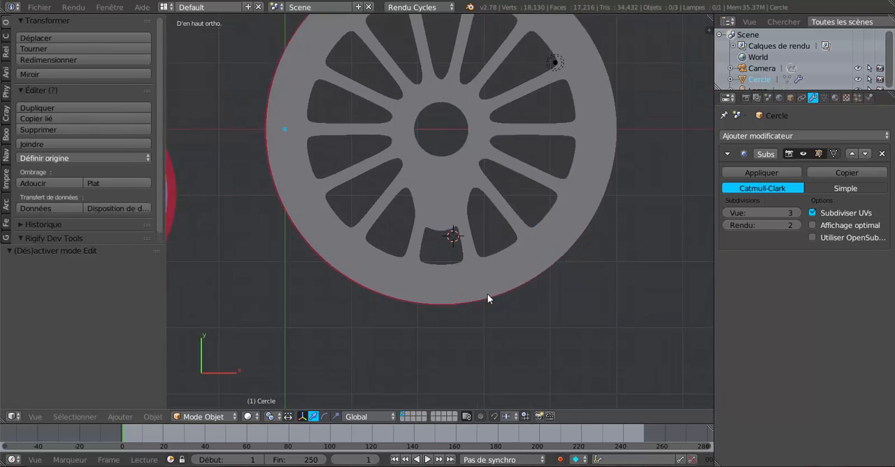
{"action": "scroll", "coordinate": [487, 294], "scroll_direction": "up", "scroll_amount": 2}
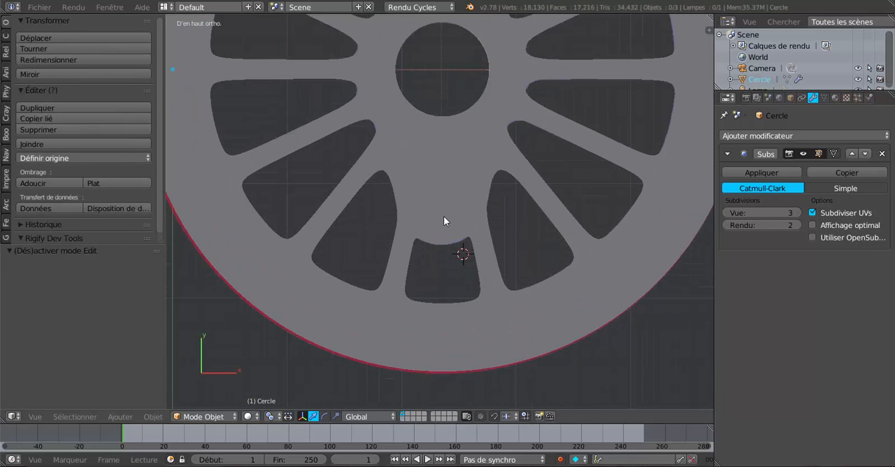
{"action": "scroll", "coordinate": [443, 216], "scroll_direction": "up", "scroll_amount": 2}
{"action": "key", "text": "Tab"}
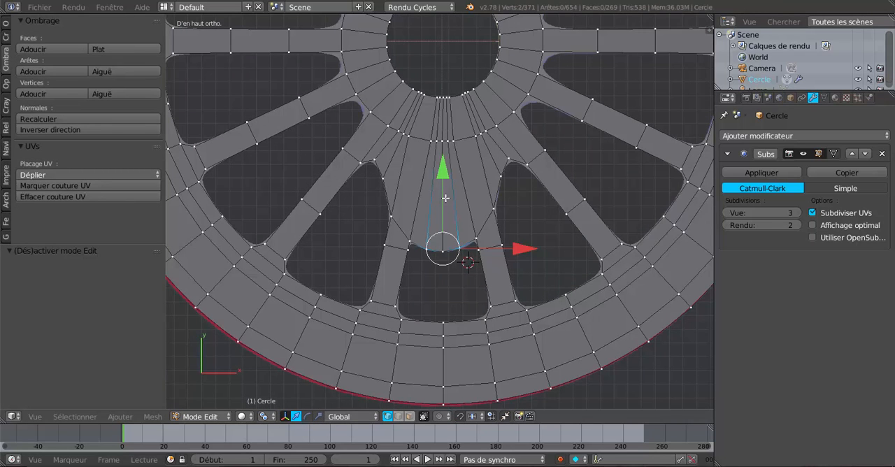
{"action": "key", "text": "Tab"}
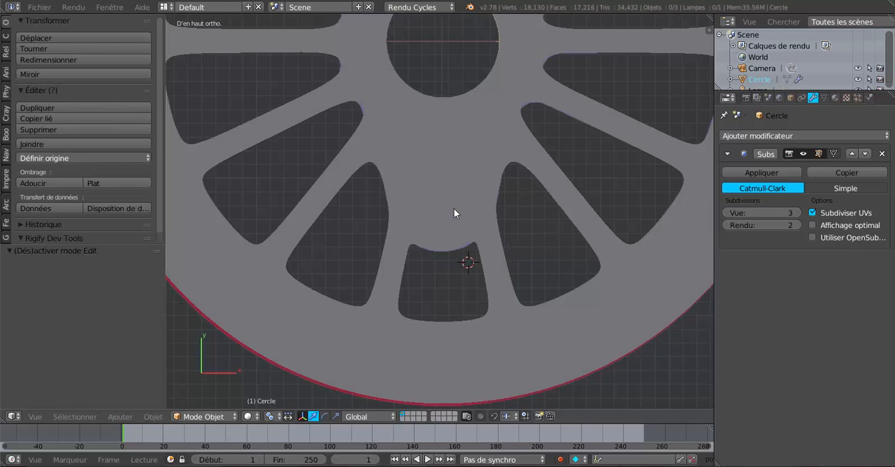
{"action": "key", "text": "z"}
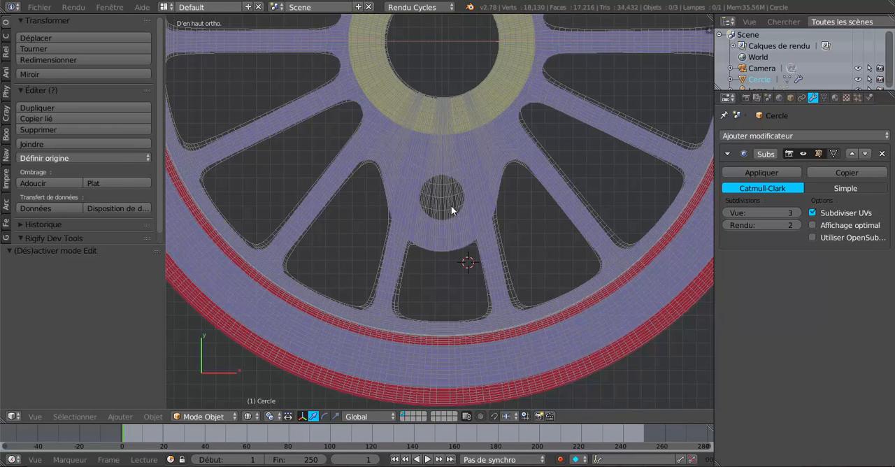
{"action": "key", "text": "Tab"}
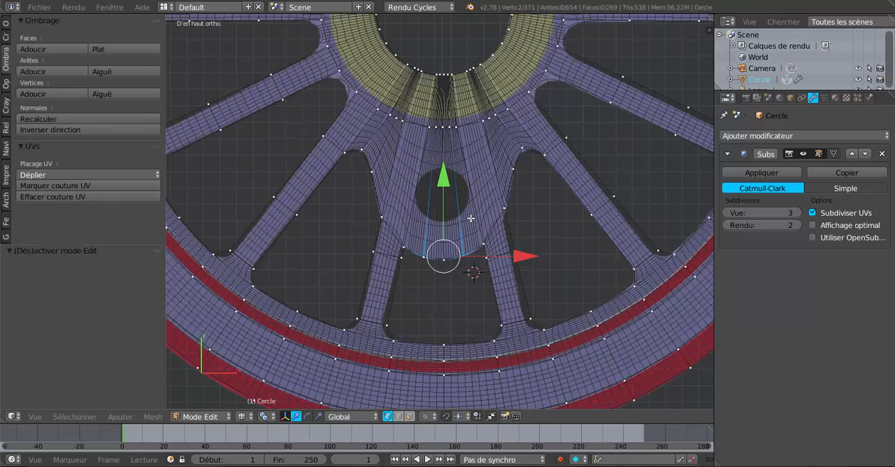
{"action": "scroll", "coordinate": [471, 217], "scroll_direction": "up", "scroll_amount": 2}
{"action": "key", "text": "z"}
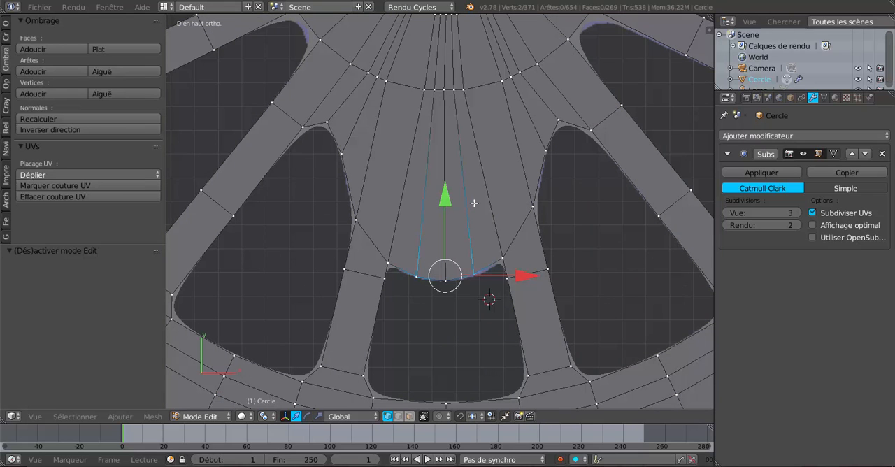
Step: Add two evenly spaced loop cuts across the crank boss between the hub ring and the boss's outer edge
{"action": "key", "text": "ctrl+r"}
{"action": "scroll", "coordinate": [474, 203], "scroll_direction": "up", "scroll_amount": 2}
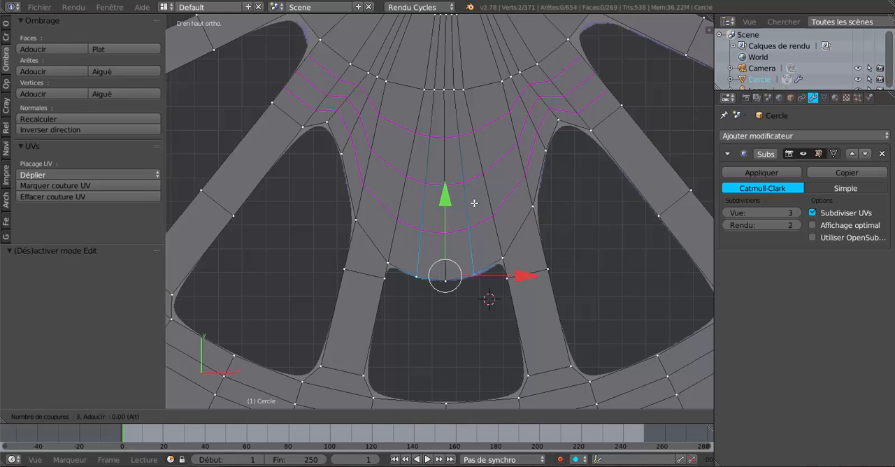
{"action": "scroll", "coordinate": [474, 202], "scroll_direction": "down", "scroll_amount": 1}
{"action": "left_click", "coordinate": [474, 202]}
{"action": "right_click", "coordinate": [474, 202]}
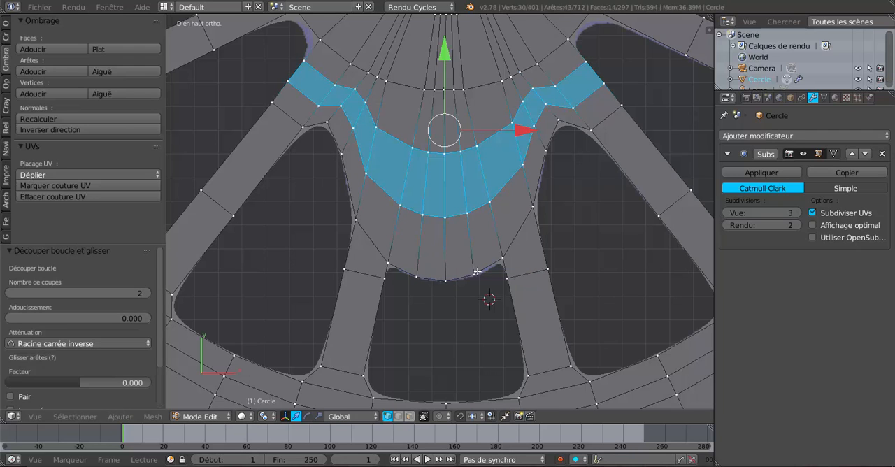
Step: Select the five middle vertices of the new loop nearer the hub and straighten them with LoopTools Gstretch
{"action": "left_click", "coordinate": [399, 417]}
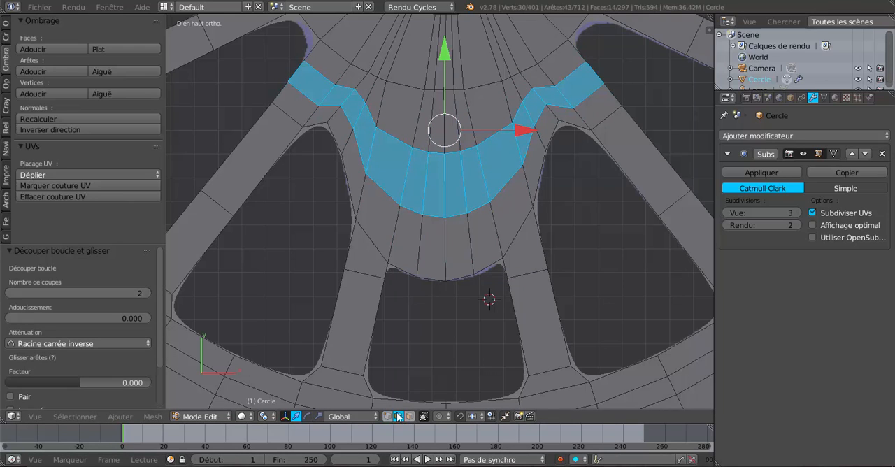
{"action": "right_click", "coordinate": [419, 151]}
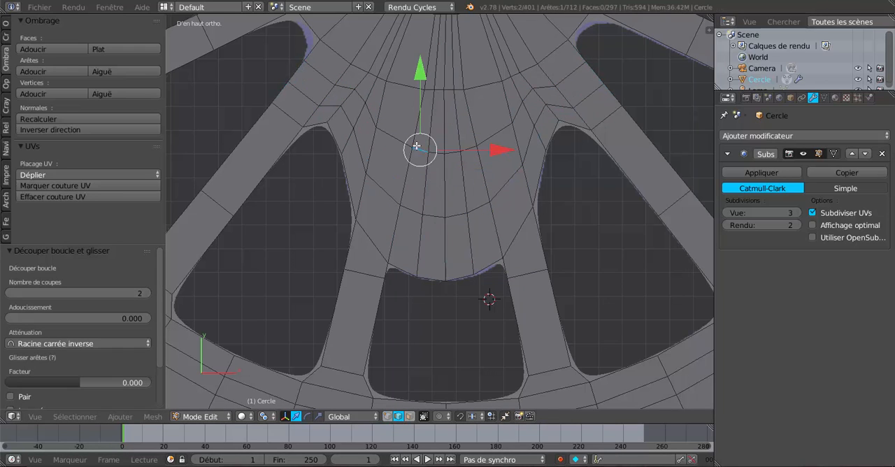
{"action": "left_click", "coordinate": [387, 417]}
{"action": "right_click", "coordinate": [415, 147]}
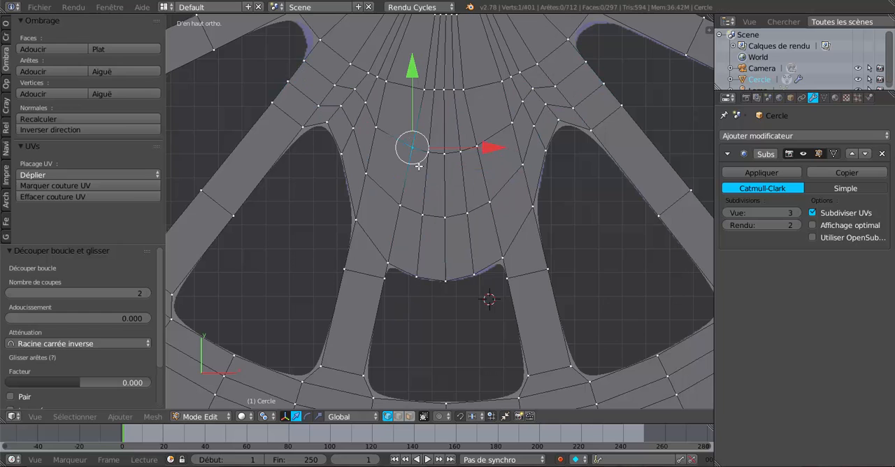
{"action": "key", "text": "c"}
{"action": "left_click_drag", "start_coordinate": [416, 147], "coordinate": [472, 150]}
{"action": "right_click", "coordinate": [472, 149]}
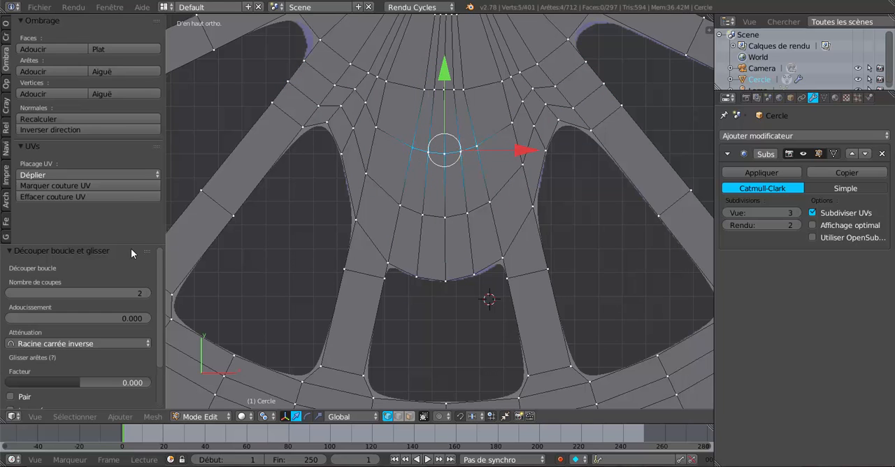
{"action": "left_click", "coordinate": [6, 26]}
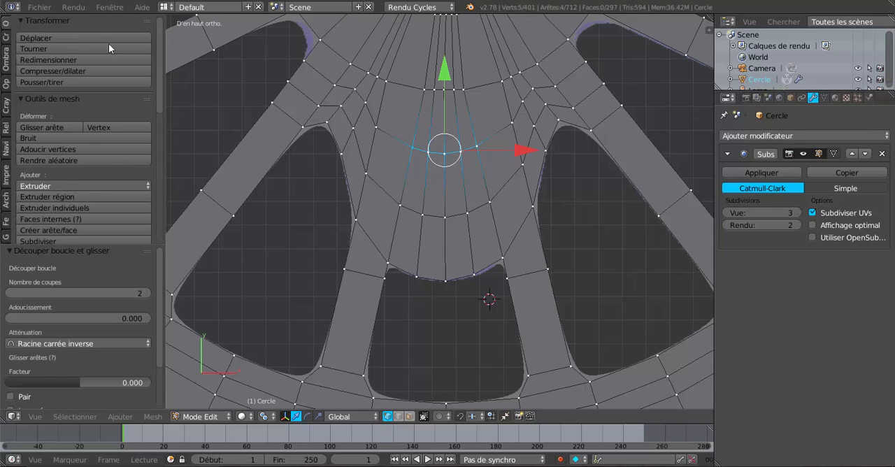
{"action": "scroll", "coordinate": [77, 153], "scroll_direction": "down", "scroll_amount": 10}
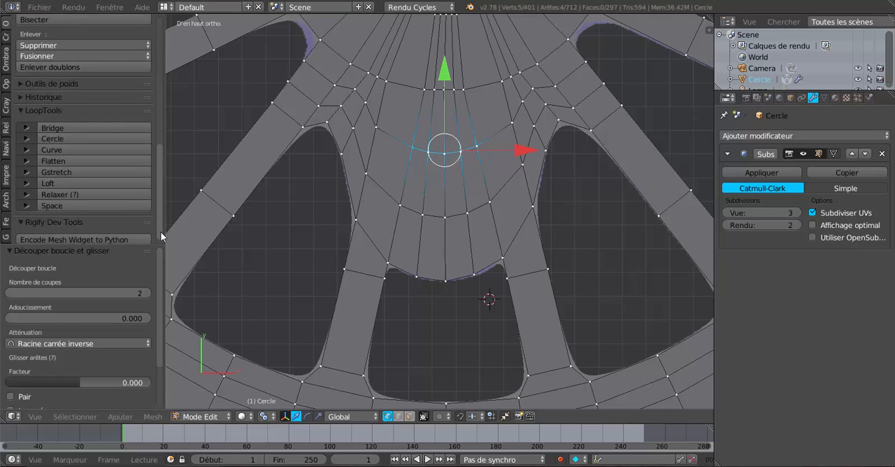
{"action": "left_click", "coordinate": [55, 168]}
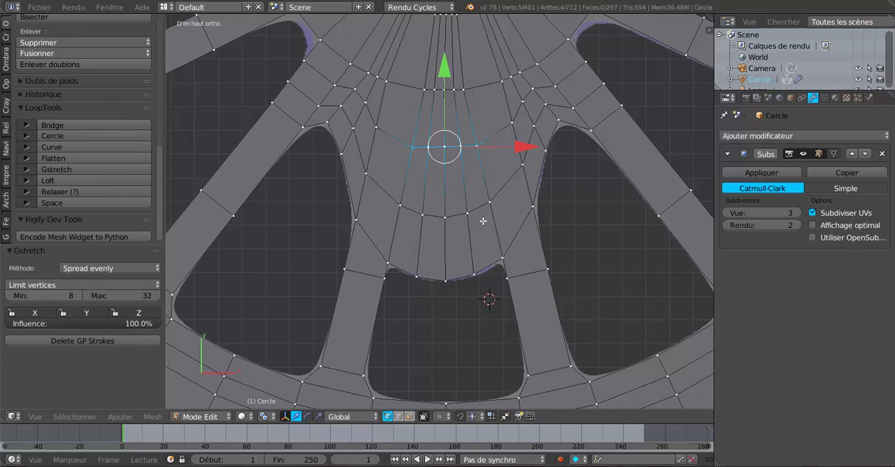
Step: Straighten the five middle vertices of the new loop nearer the rim with Gstretch and scale the row to 0.741
{"action": "key", "text": "c"}
{"action": "key", "text": "Escape"}
{"action": "key", "text": "a"}
{"action": "key", "text": "c"}
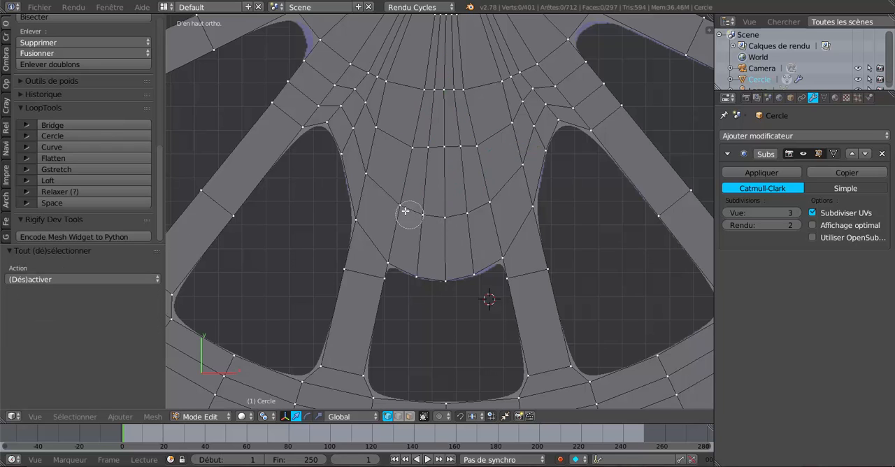
{"action": "left_click_drag", "start_coordinate": [405, 208], "coordinate": [485, 203]}
{"action": "key", "text": "Escape"}
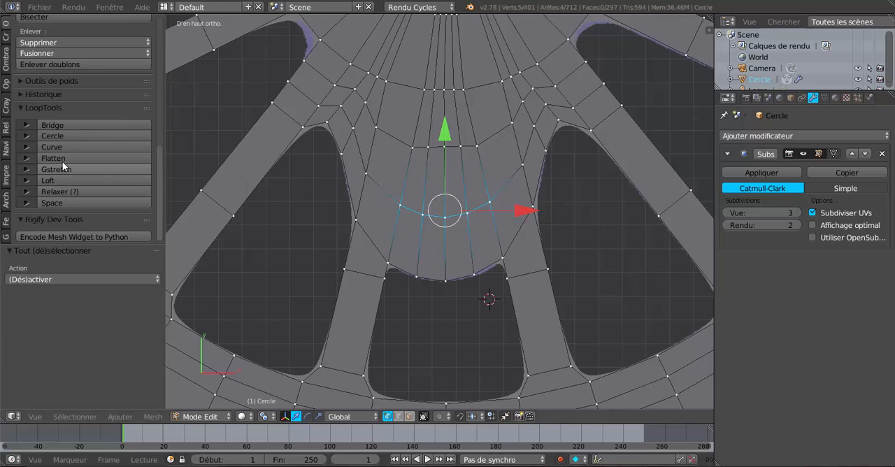
{"action": "left_click", "coordinate": [84, 170]}
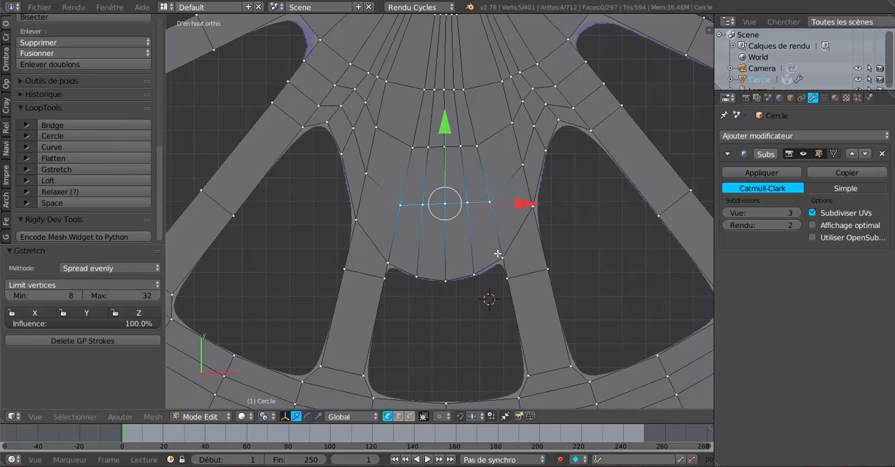
{"action": "key", "text": "s"}
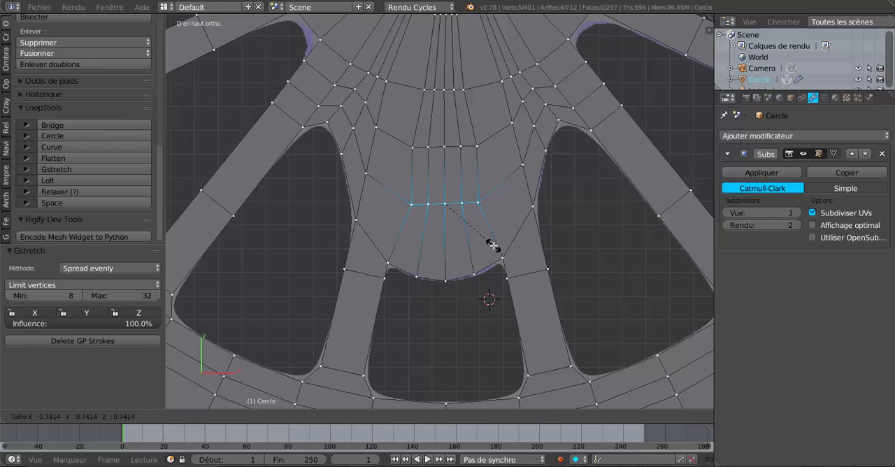
{"action": "left_click", "coordinate": [493, 245]}
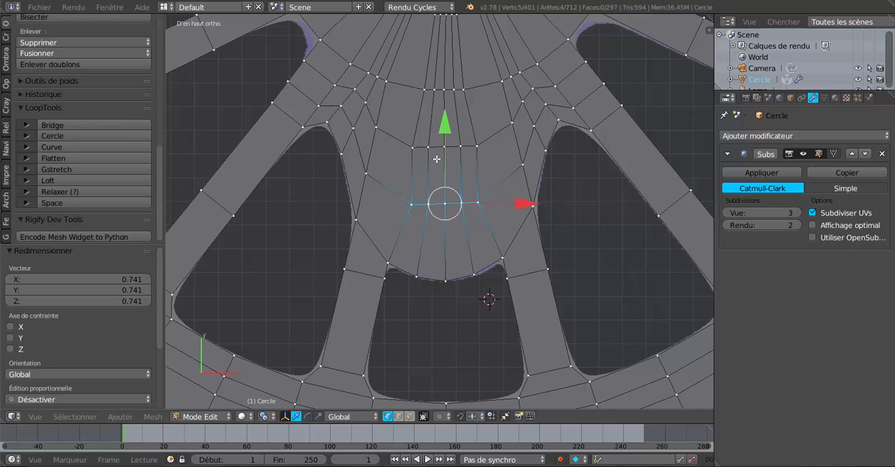
Step: Add three evenly spaced loop cuts between the two straightened vertex rows and deselect everything
{"action": "scroll", "coordinate": [456, 183], "scroll_direction": "up", "scroll_amount": 1}
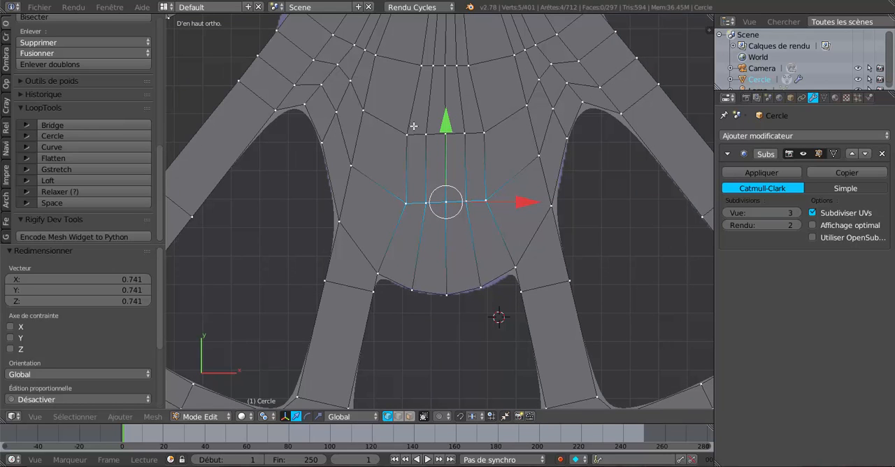
{"action": "key", "text": "ctrl+r"}
{"action": "scroll", "coordinate": [487, 163], "scroll_direction": "up", "scroll_amount": 1}
{"action": "left_click", "coordinate": [487, 162]}
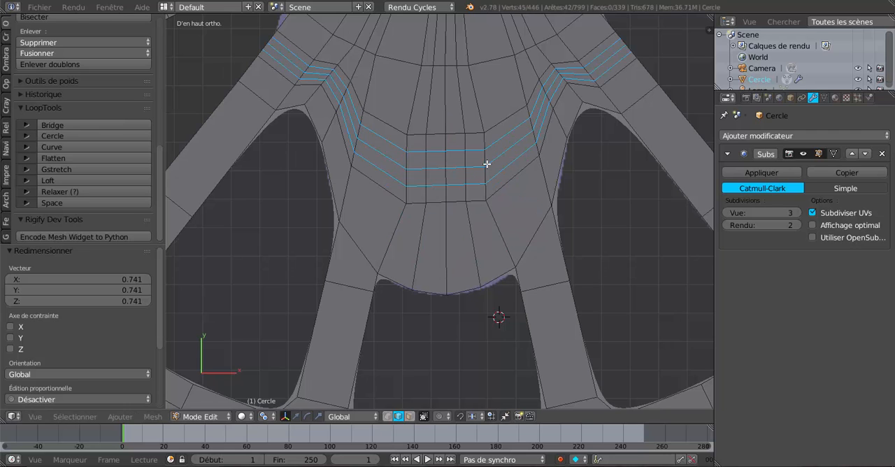
{"action": "right_click", "coordinate": [487, 162]}
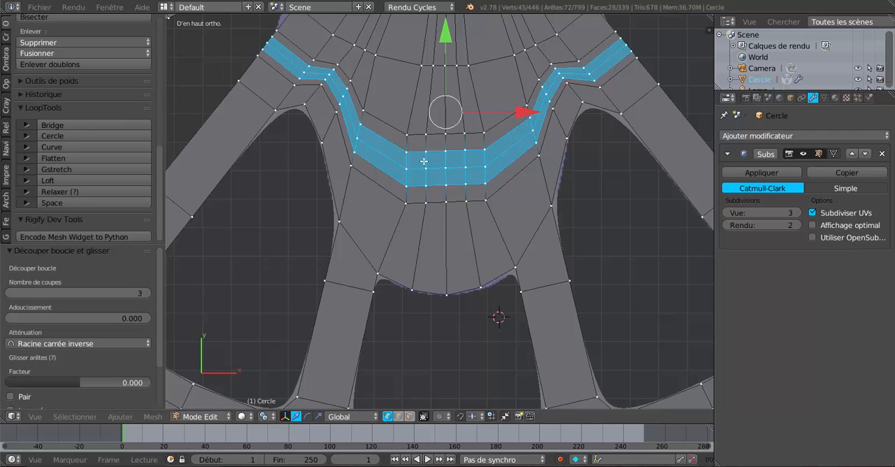
{"action": "key", "text": "a"}
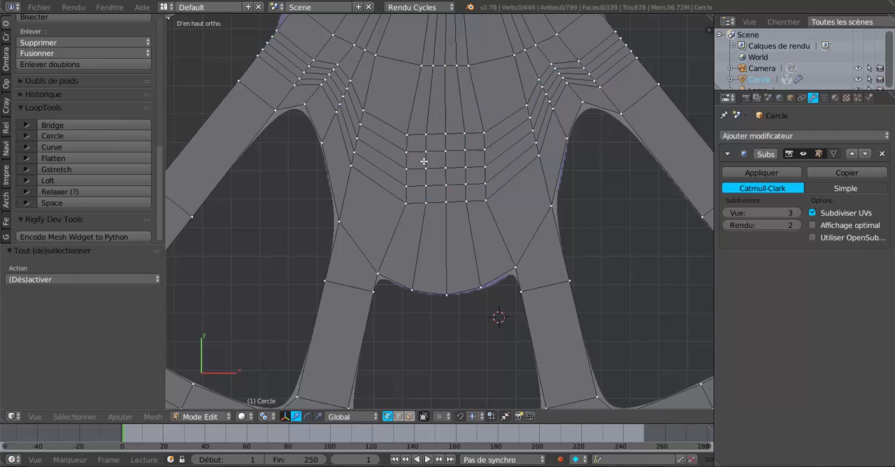
Step: Select the 25-vertex square grid in the middle of the crank boss and round it with LoopTools Circle
{"action": "key", "text": "c"}
{"action": "mouse_move", "coordinate": [418, 142]}
{"action": "left_mouse_down"}
{"action": "mouse_move", "coordinate": [472, 137]}
{"action": "mouse_move", "coordinate": [479, 176]}
{"action": "mouse_move", "coordinate": [419, 189]}
{"action": "mouse_move", "coordinate": [450, 158]}
{"action": "mouse_move", "coordinate": [450, 173]}
{"action": "mouse_move", "coordinate": [480, 193]}
{"action": "mouse_move", "coordinate": [455, 160]}
{"action": "left_mouse_up"}
{"action": "right_click", "coordinate": [455, 160]}
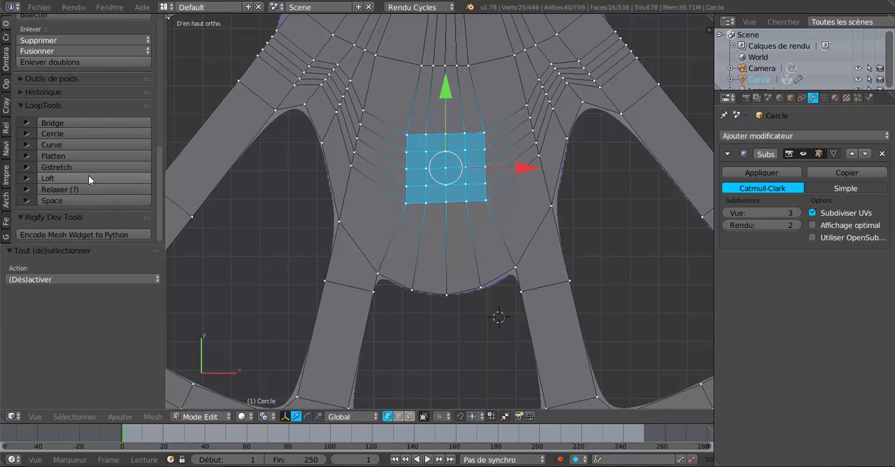
{"action": "left_click", "coordinate": [68, 132]}
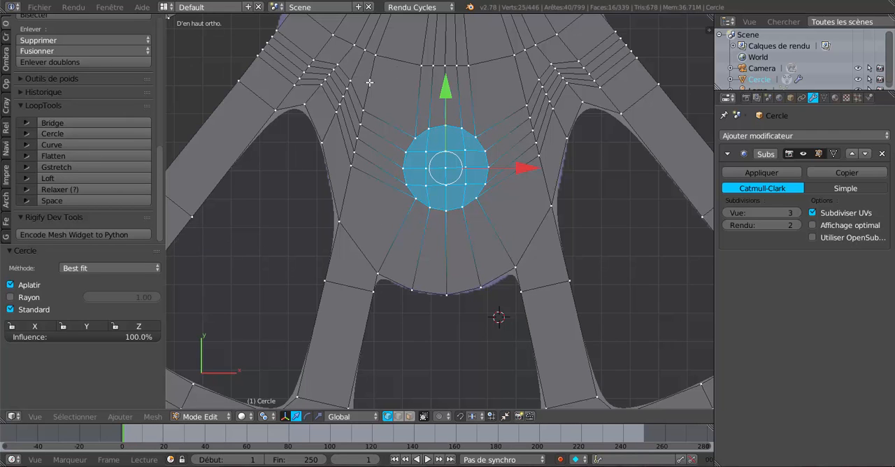
Step: Match the circular patch to the reference crankpin hole by moving it -0.051 in Y and -0.005 in X and scaling it by 1.114
{"action": "key", "text": "z"}
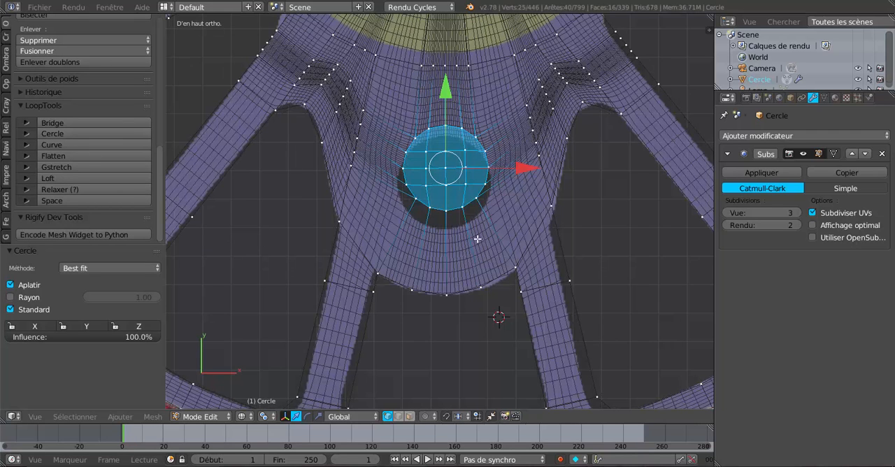
{"action": "left_click_drag", "start_coordinate": [446, 94], "coordinate": [452, 106]}
{"action": "left_click_drag", "start_coordinate": [519, 183], "coordinate": [519, 185]}
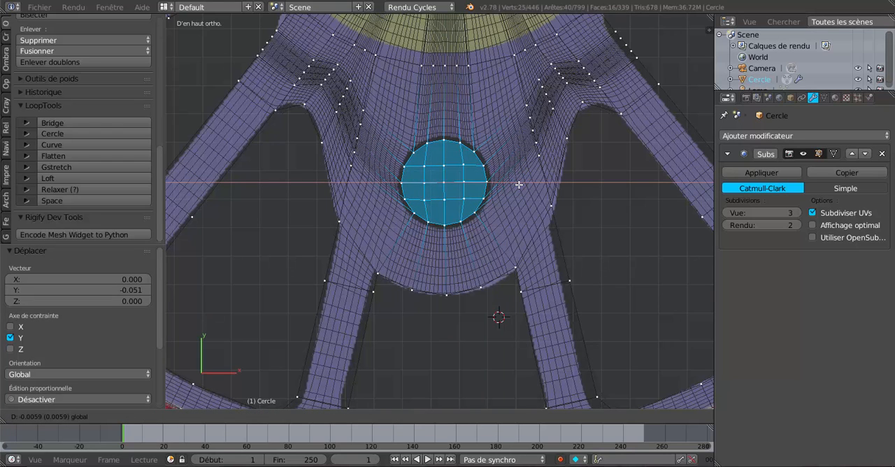
{"action": "left_click_drag", "start_coordinate": [519, 183], "coordinate": [519, 181]}
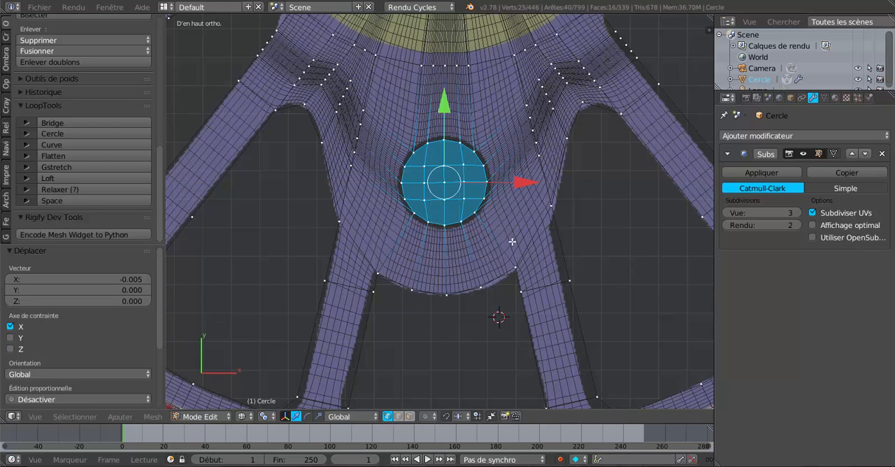
{"action": "key", "text": "s"}
{"action": "left_click", "coordinate": [524, 243]}
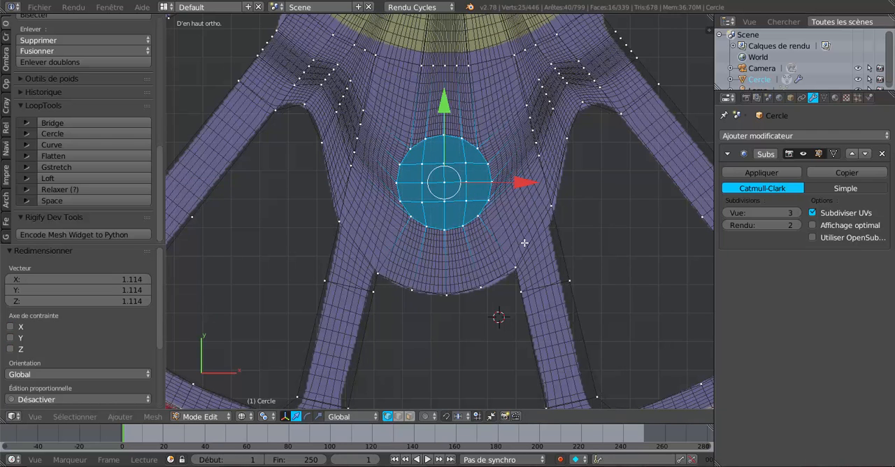
Step: Return to solid shading and delete the faces of the circular patch to open the crankpin hole
{"action": "key", "text": "Tab"}
{"action": "scroll", "coordinate": [473, 226], "scroll_direction": "down", "scroll_amount": 4}
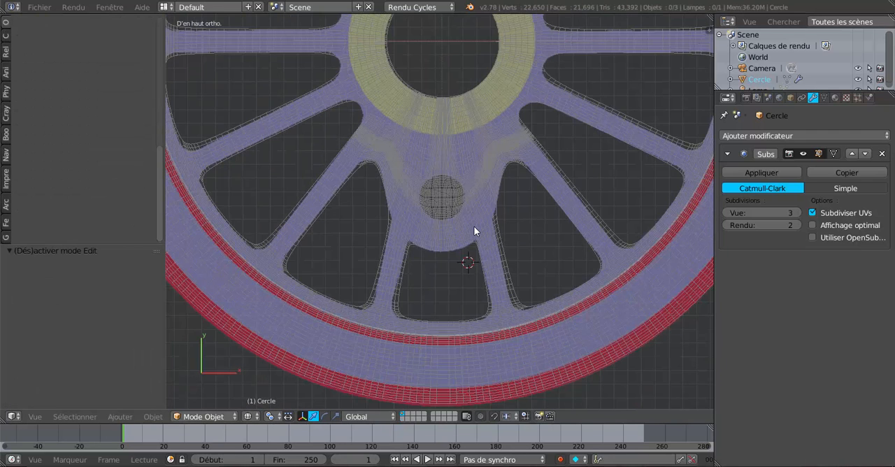
{"action": "key", "text": "z"}
{"action": "key", "text": "a"}
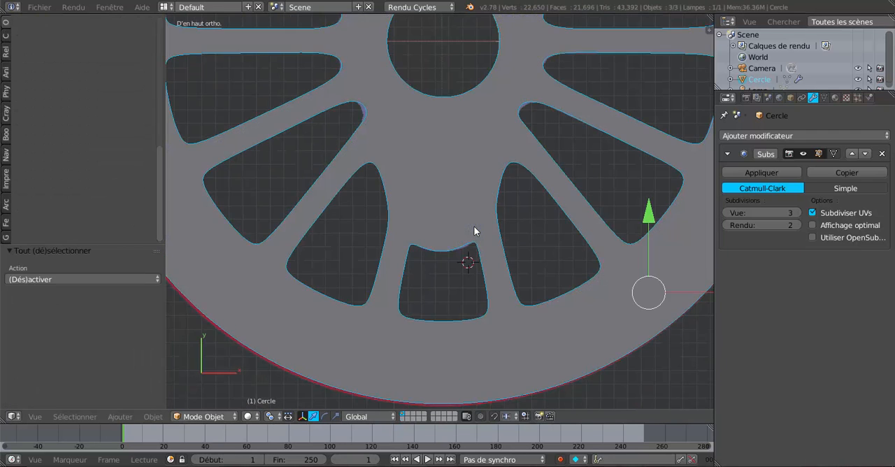
{"action": "key", "text": "Tab"}
{"action": "scroll", "coordinate": [474, 226], "scroll_direction": "up", "scroll_amount": 4}
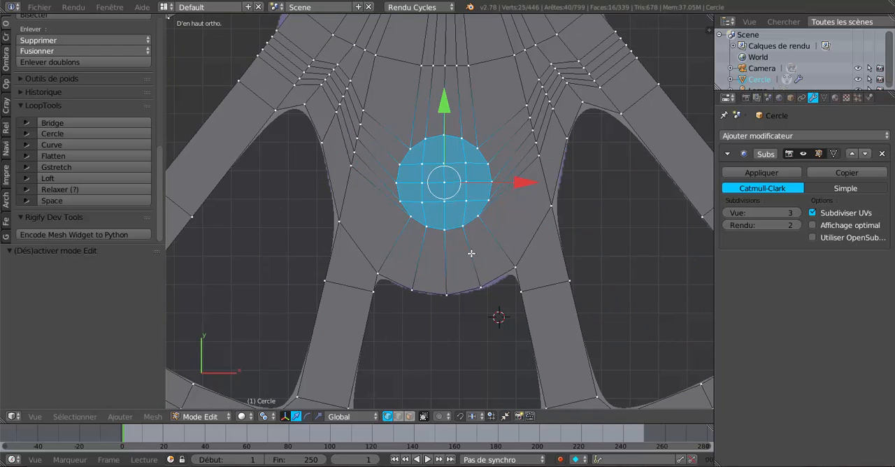
{"action": "key", "text": "x"}
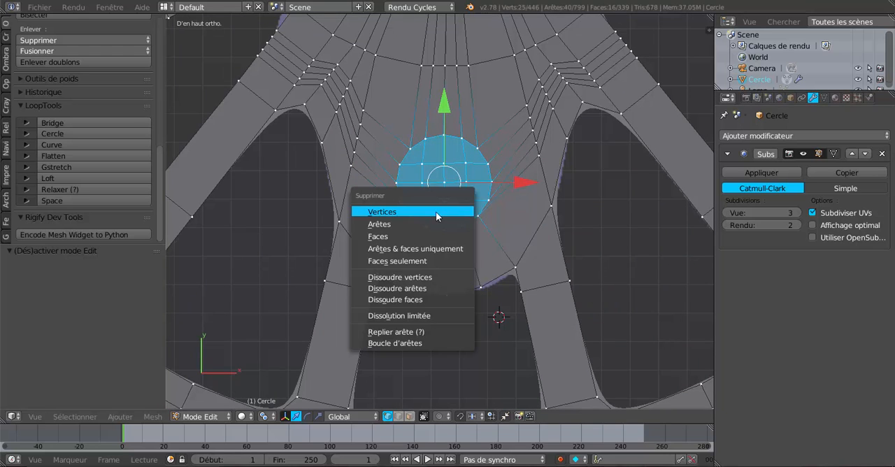
{"action": "left_click", "coordinate": [428, 238]}
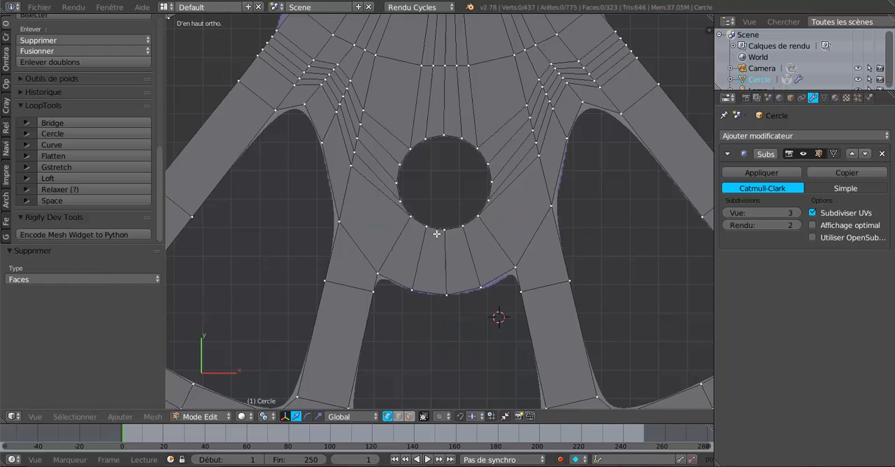
Step: Examine the whole wheel with its crankpin hole in Object and Edit Mode, from above and at an angle
{"action": "scroll", "coordinate": [477, 228], "scroll_direction": "down", "scroll_amount": 3}
{"action": "scroll", "coordinate": [477, 227], "scroll_direction": "down", "scroll_amount": 3}
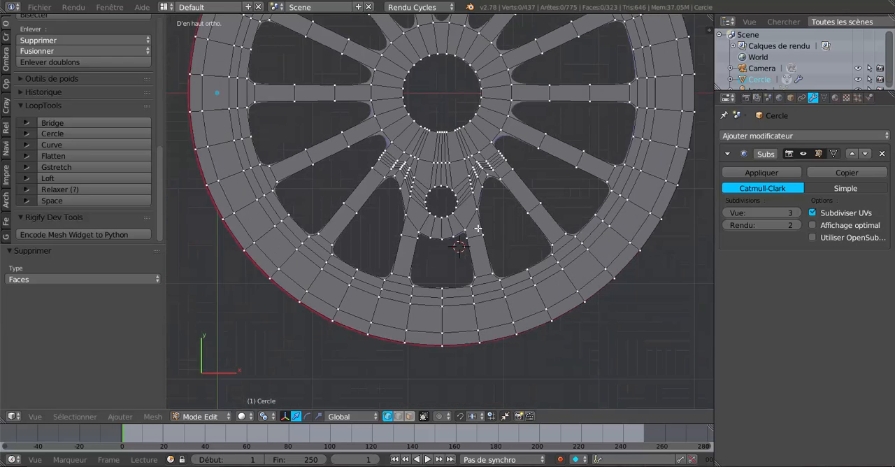
{"action": "scroll", "coordinate": [477, 228], "scroll_direction": "down", "scroll_amount": 4}
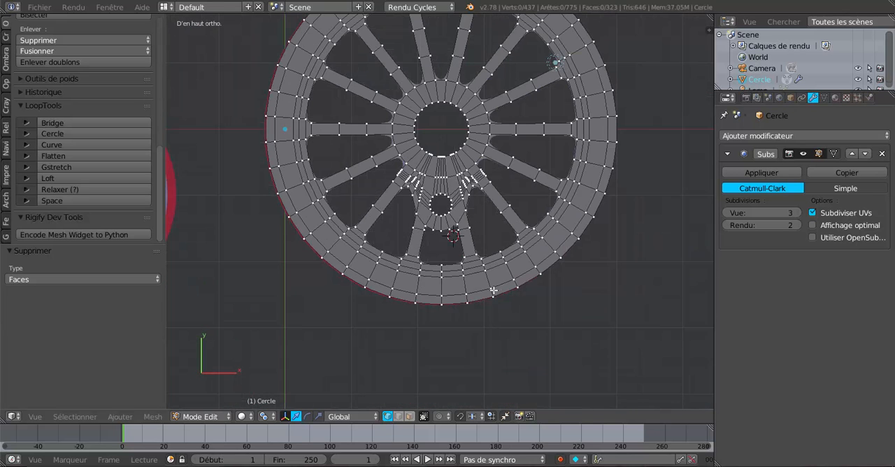
{"action": "key", "text": "Tab"}
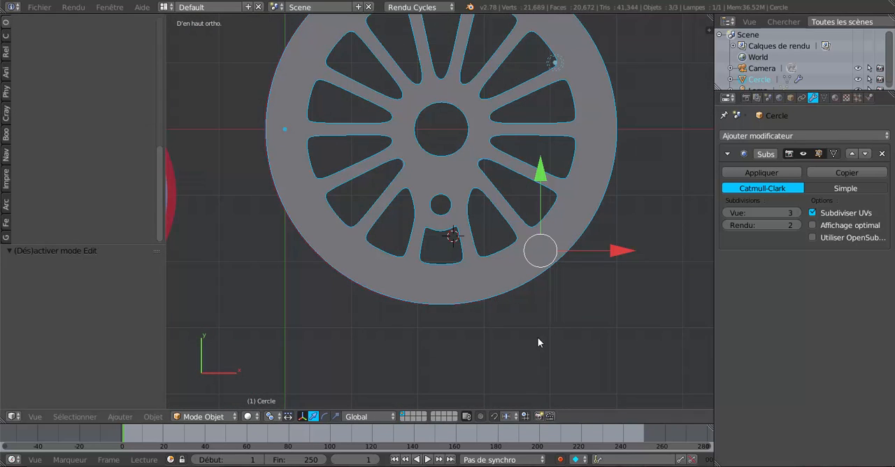
{"action": "middle_click_drag", "start_coordinate": [537, 341], "coordinate": [529, 275]}
{"action": "key", "text": "Tab"}
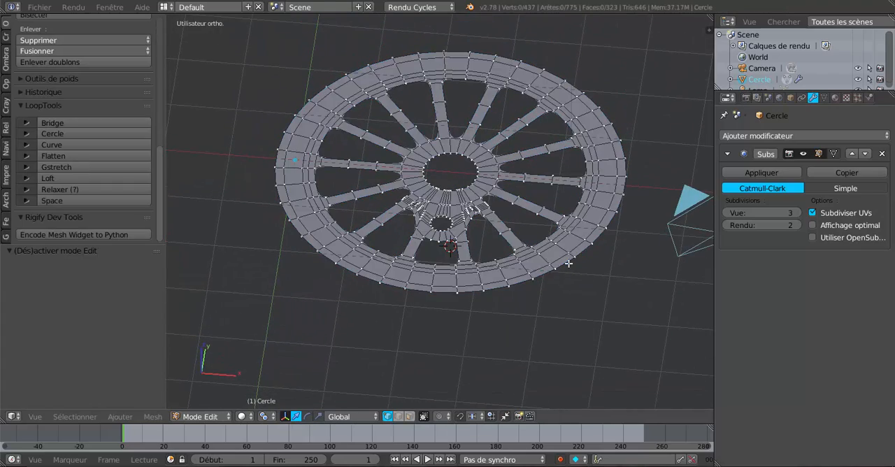
{"action": "scroll", "coordinate": [564, 262], "scroll_direction": "up", "scroll_amount": 3}
{"action": "middle_click_drag", "start_coordinate": [538, 246], "coordinate": [586, 210]}
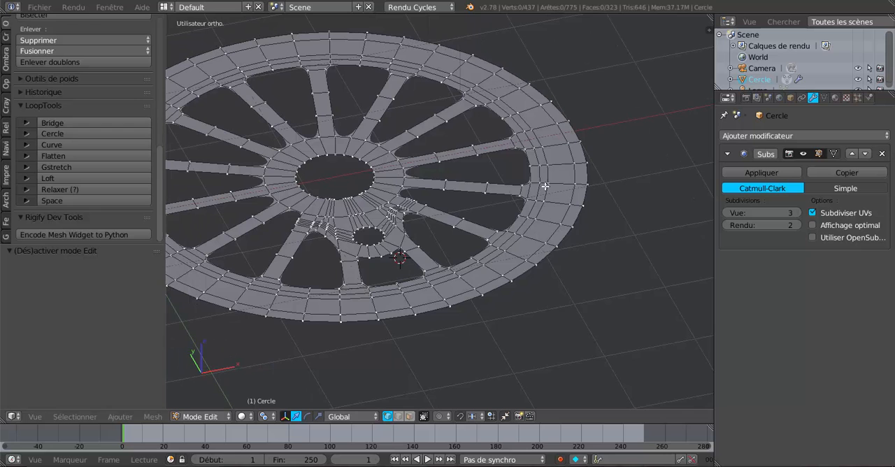
{"action": "middle_click_drag", "start_coordinate": [554, 187], "coordinate": [580, 183], "text": "shift"}
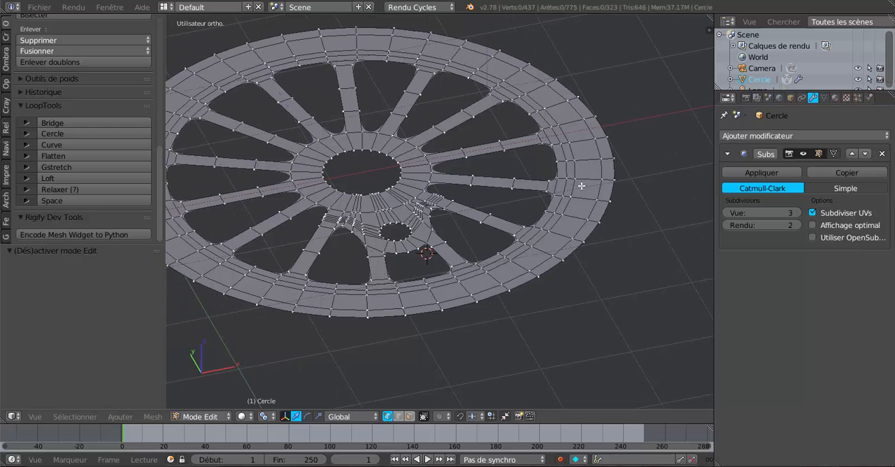
Step: Switch to face selection and select the wide face ring just inside the wheel's outermost ring
{"action": "left_click", "coordinate": [410, 416]}
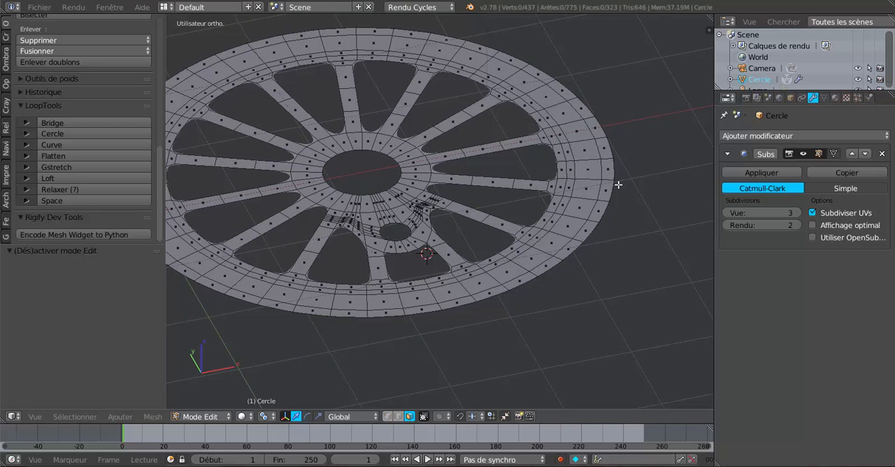
{"action": "middle_click_drag", "start_coordinate": [629, 212], "coordinate": [580, 205], "text": "shift"}
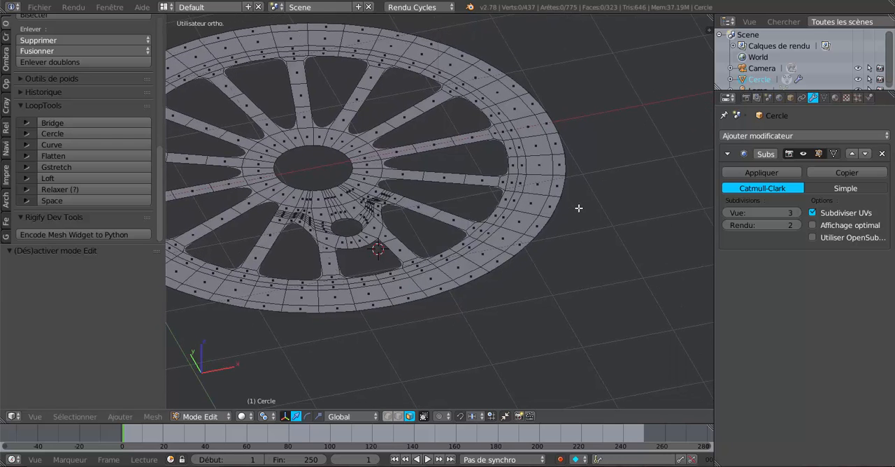
{"action": "scroll", "coordinate": [580, 203], "scroll_direction": "up", "scroll_amount": 1}
{"action": "left_click", "coordinate": [579, 192], "text": "alt"}
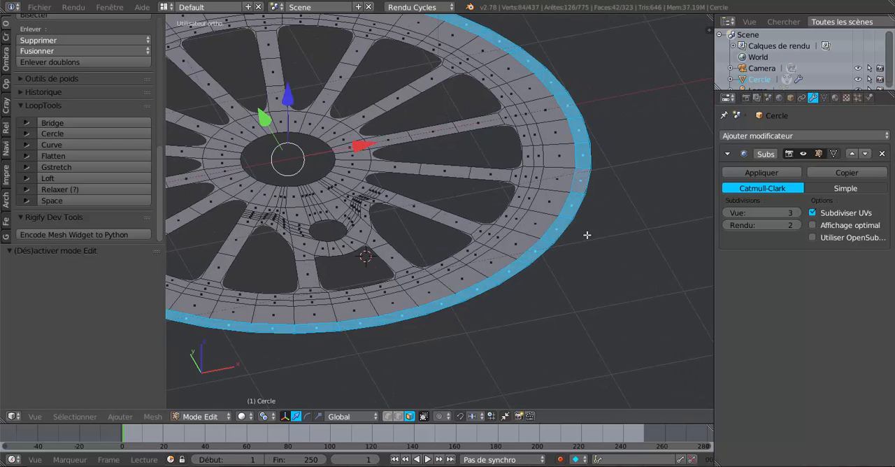
{"action": "scroll", "coordinate": [586, 217], "scroll_direction": "down", "scroll_amount": 1}
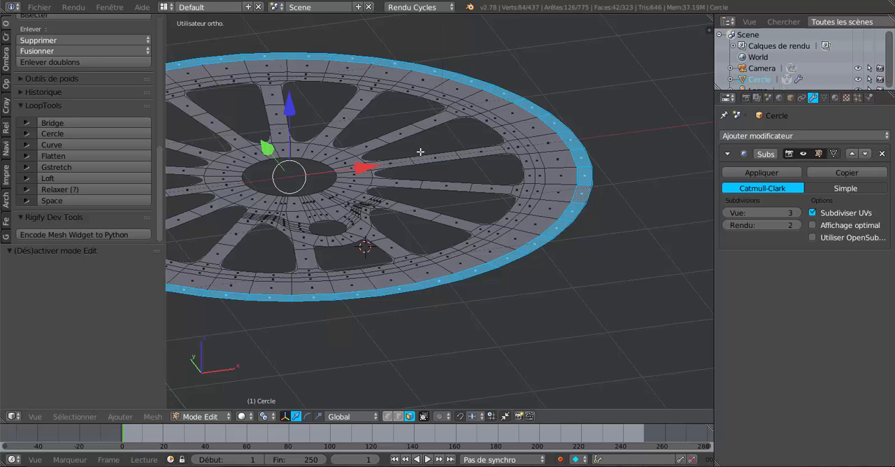
{"action": "left_click", "coordinate": [561, 166], "text": "alt"}
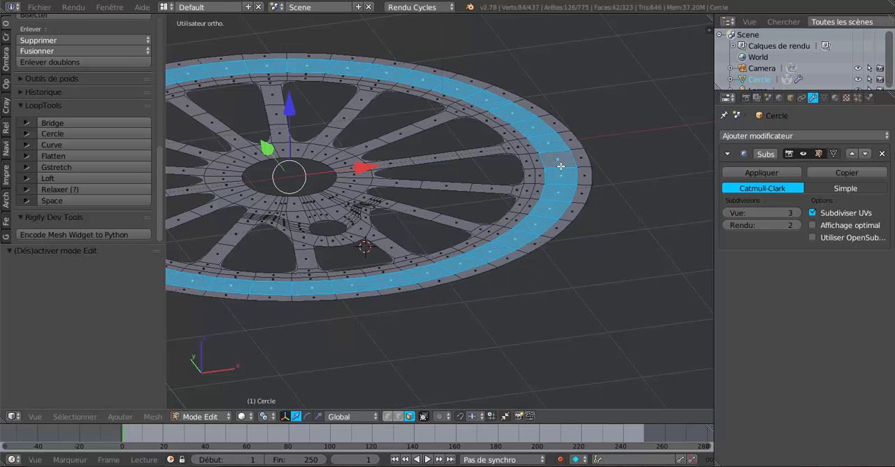
{"action": "middle_click_drag", "start_coordinate": [528, 191], "coordinate": [585, 186], "text": "shift"}
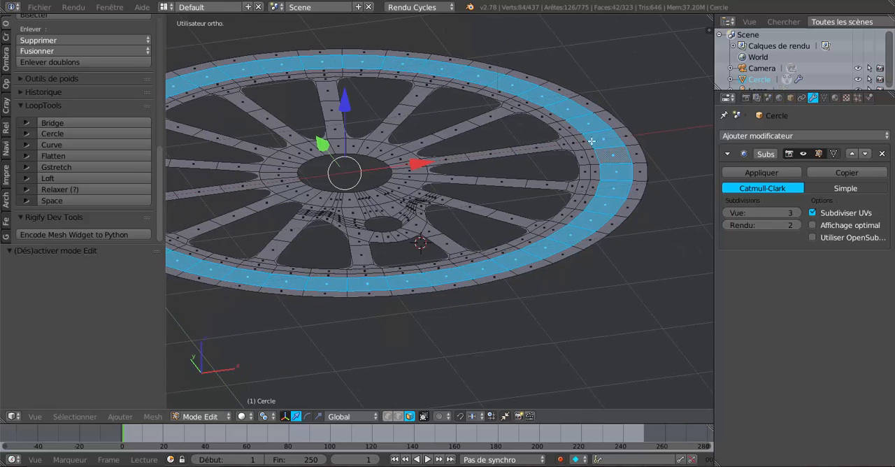
{"action": "right_click", "coordinate": [611, 196], "text": "alt"}
{"action": "right_click", "coordinate": [588, 194], "text": "alt"}
{"action": "right_click", "coordinate": [627, 201], "text": "alt"}
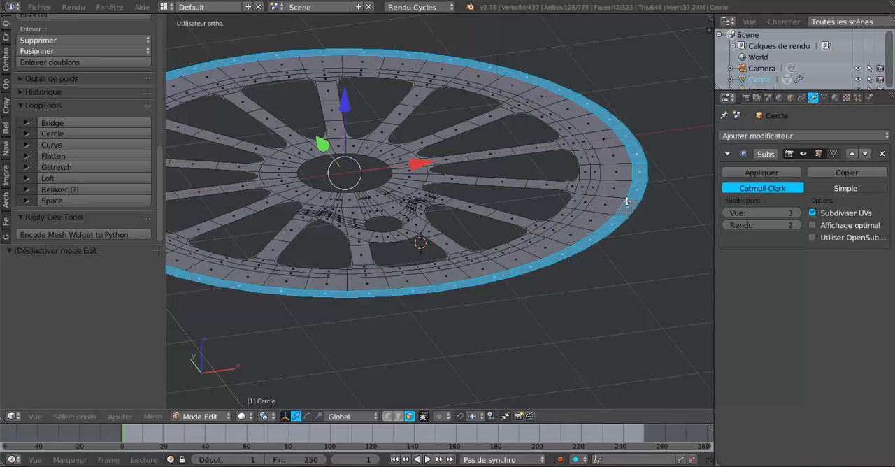
{"action": "right_click", "coordinate": [618, 198], "text": "alt"}
{"action": "scroll", "coordinate": [623, 197], "scroll_direction": "up", "scroll_amount": 1}
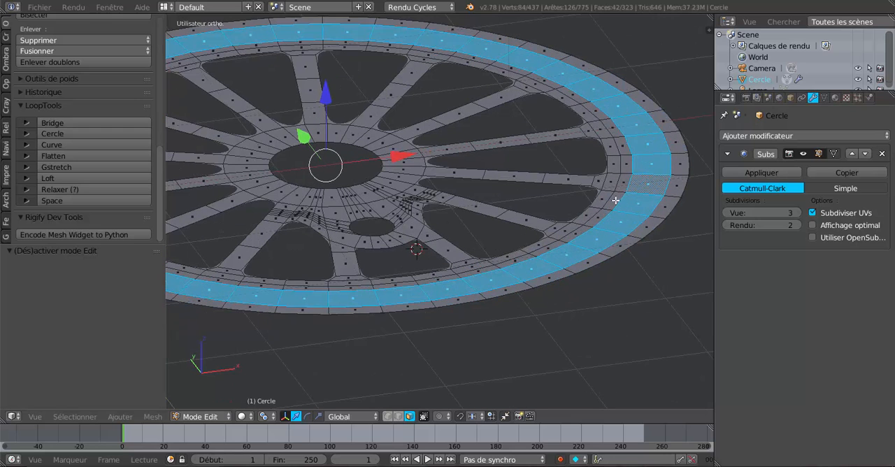
{"action": "mouse_move", "coordinate": [596, 200]}
{"action": "middle_mouse_down", "text": "shift"}
{"action": "mouse_move", "coordinate": [505, 191]}
{"action": "mouse_move", "coordinate": [603, 202]}
{"action": "middle_mouse_up", "text": "shift"}
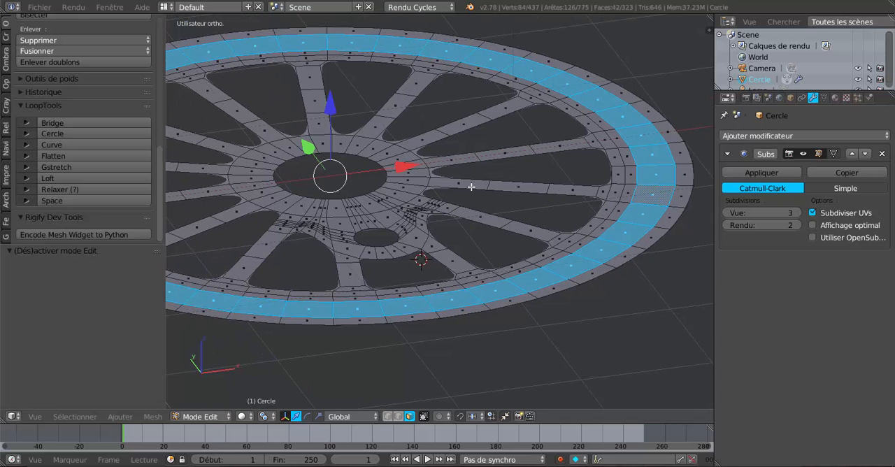
Step: Extrude the selected wide rim ring in place and move the new faces -0.031 along Z
{"action": "key", "text": "e"}
{"action": "key", "text": "Escape"}
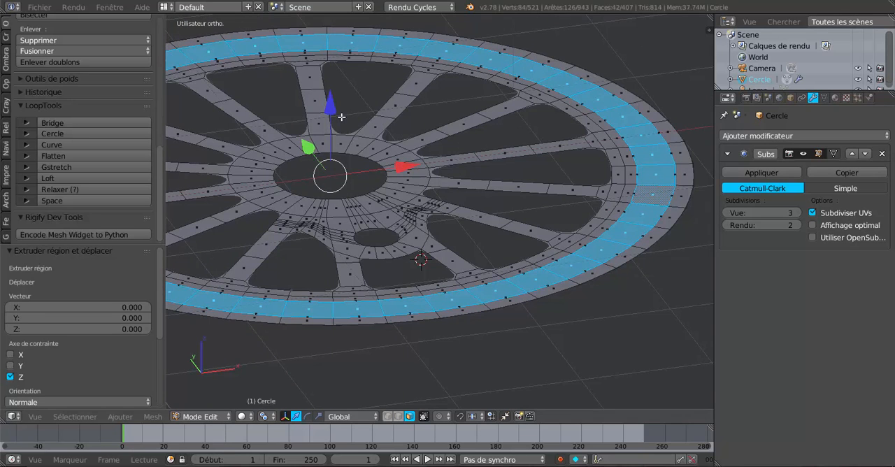
{"action": "left_click_drag", "start_coordinate": [332, 111], "coordinate": [332, 115]}
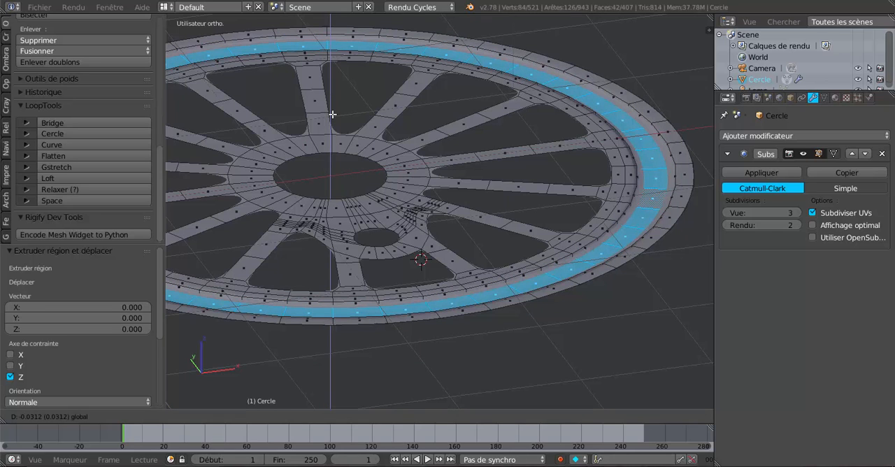
{"action": "left_click_drag", "start_coordinate": [332, 115], "coordinate": [332, 114]}
Step: Add one loop cut around the rim's inner face ring bordering the spoke openings, with a slide factor of -0.500
{"action": "scroll", "coordinate": [581, 182], "scroll_direction": "up", "scroll_amount": 5}
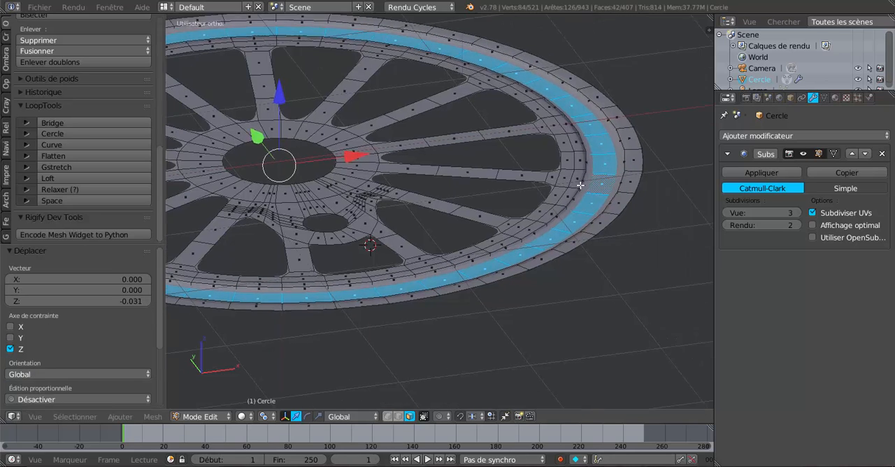
{"action": "scroll", "coordinate": [548, 208], "scroll_direction": "up", "scroll_amount": 2}
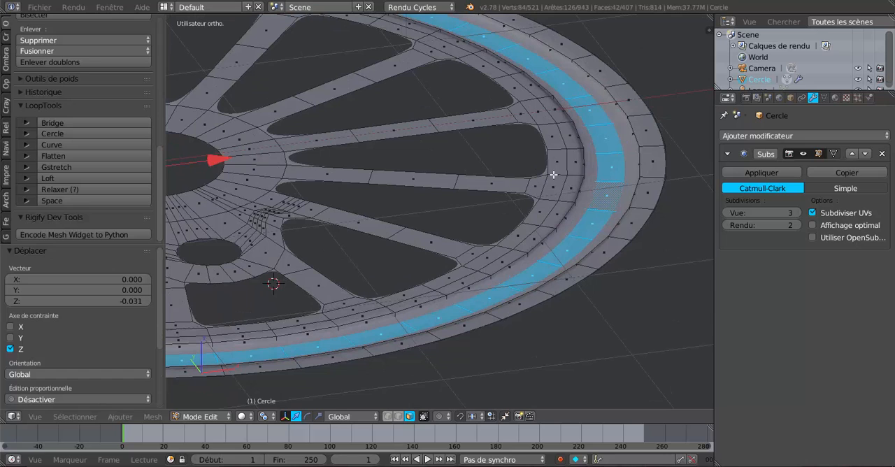
{"action": "key", "text": "ctrl+r"}
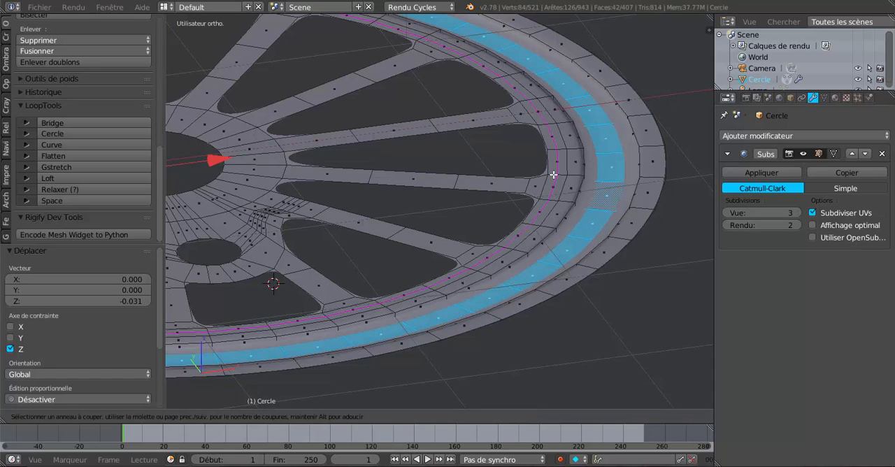
{"action": "left_click", "coordinate": [553, 174]}
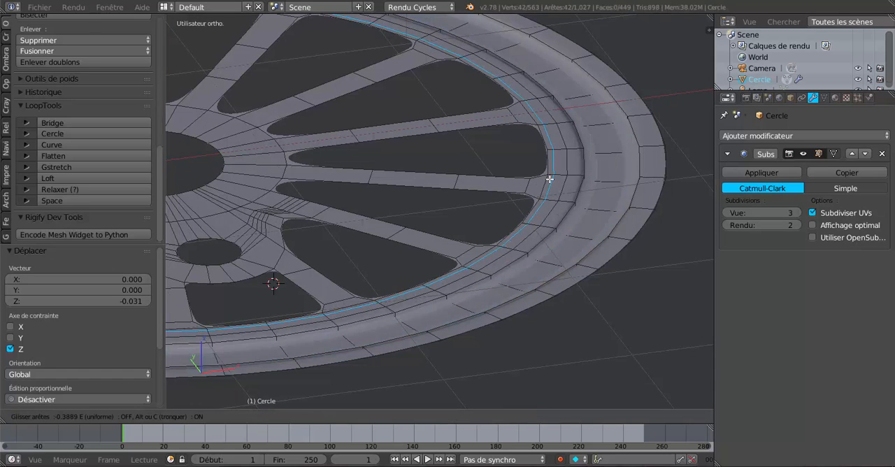
{"action": "left_click", "coordinate": [548, 180]}
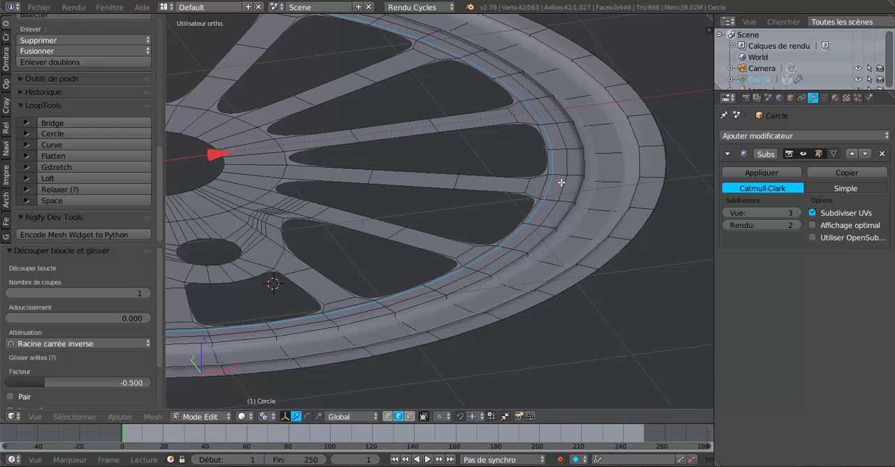
Step: Switch back to face selection and select the narrow face ring directly outside the new loop
{"action": "scroll", "coordinate": [564, 181], "scroll_direction": "up", "scroll_amount": 1}
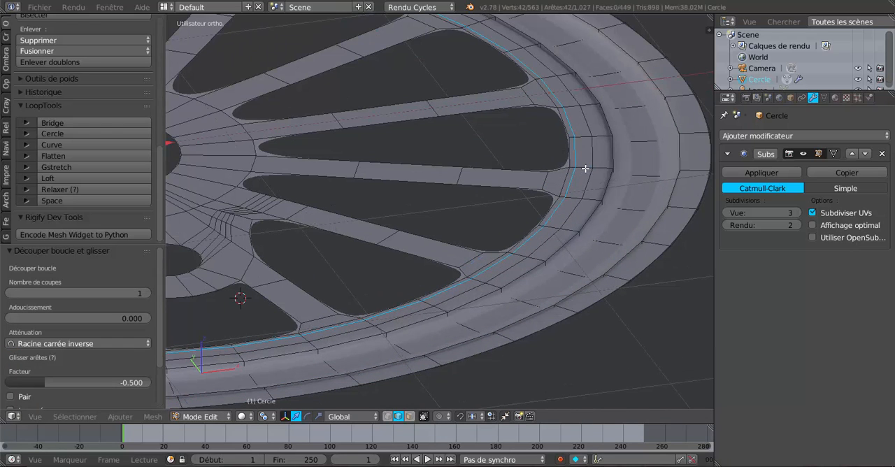
{"action": "left_click", "coordinate": [410, 416]}
{"action": "left_click", "coordinate": [579, 189], "text": "alt"}
{"action": "scroll", "coordinate": [576, 233], "scroll_direction": "down", "scroll_amount": 1}
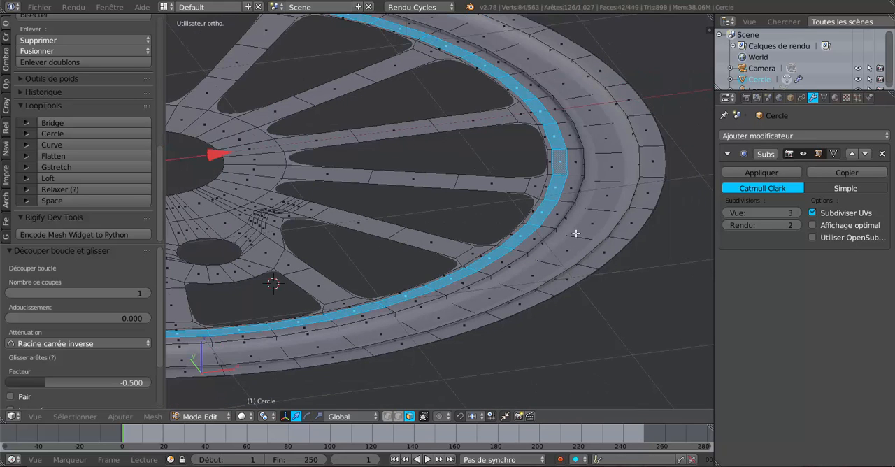
Step: Extrude the selected narrow rim ring bordering the spokes in place and lower the new faces slightly along Z
{"action": "key", "text": "e"}
{"action": "right_click", "coordinate": [561, 246]}
{"action": "scroll", "coordinate": [560, 246], "scroll_direction": "down", "scroll_amount": 2}
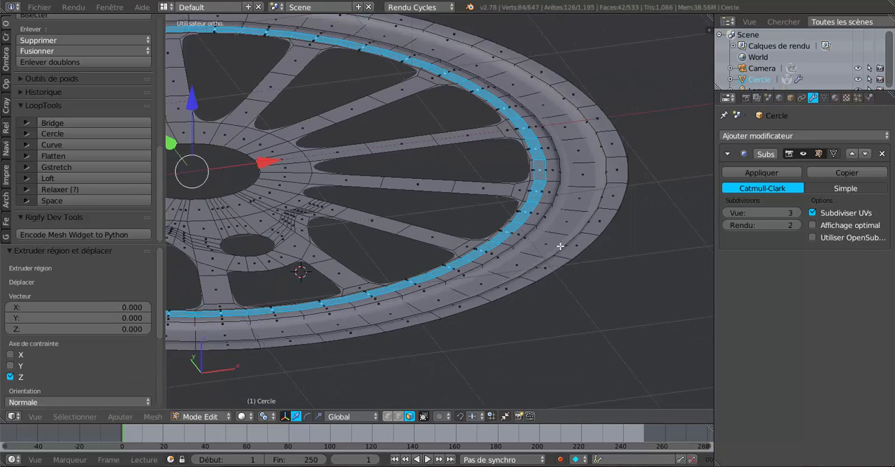
{"action": "left_click_drag", "start_coordinate": [234, 110], "coordinate": [233, 114]}
Step: Examine the rim relief from several angles, comparing the smoothed wheel in object mode with the edit mesh
{"action": "key", "text": "Tab"}
{"action": "middle_click_drag", "start_coordinate": [458, 202], "coordinate": [507, 218]}
{"action": "scroll", "coordinate": [507, 218], "scroll_direction": "up", "scroll_amount": 2}
{"action": "scroll", "coordinate": [505, 174], "scroll_direction": "down", "scroll_amount": 3}
{"action": "middle_click_drag", "start_coordinate": [506, 180], "coordinate": [465, 257]}
{"action": "scroll", "coordinate": [503, 175], "scroll_direction": "up", "scroll_amount": 2}
{"action": "key", "text": "Tab"}
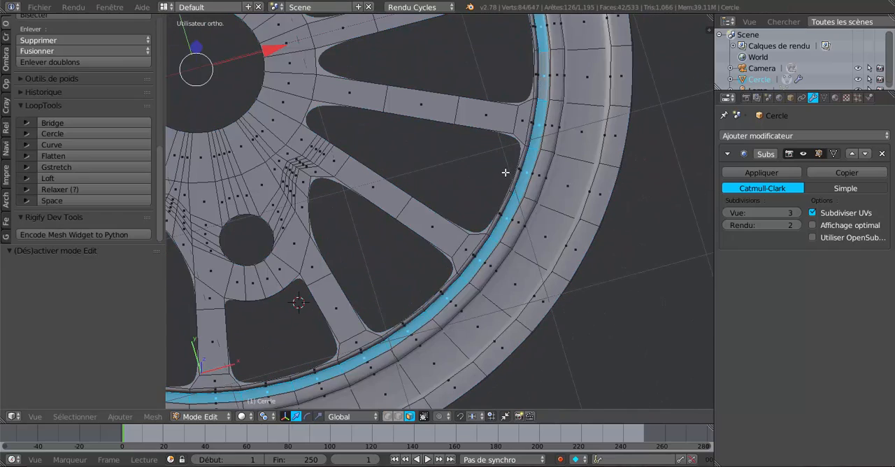
{"action": "scroll", "coordinate": [500, 184], "scroll_direction": "down", "scroll_amount": 1}
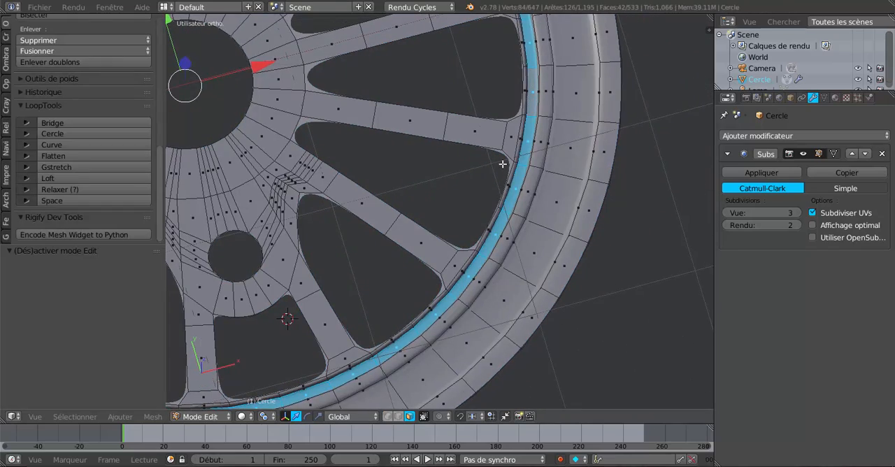
{"action": "scroll", "coordinate": [514, 167], "scroll_direction": "down", "scroll_amount": 2}
{"action": "middle_click_drag", "start_coordinate": [501, 209], "coordinate": [464, 156]}
{"action": "key", "text": "Tab"}
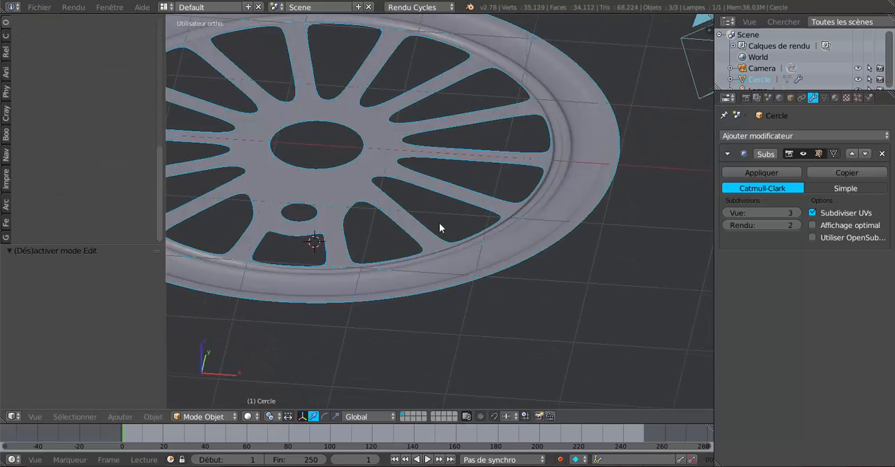
{"action": "middle_click_drag", "start_coordinate": [439, 227], "coordinate": [413, 215]}
Step: Return to edit mode and select the complete face ring around the central hub hole
{"action": "key", "text": "Tab"}
{"action": "scroll", "coordinate": [413, 200], "scroll_direction": "up", "scroll_amount": 2}
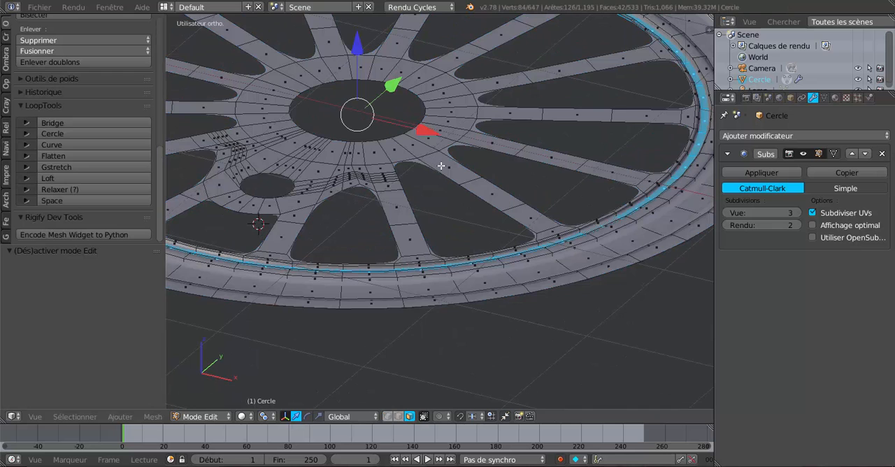
{"action": "middle_click_drag", "start_coordinate": [441, 166], "coordinate": [474, 198], "text": "shift"}
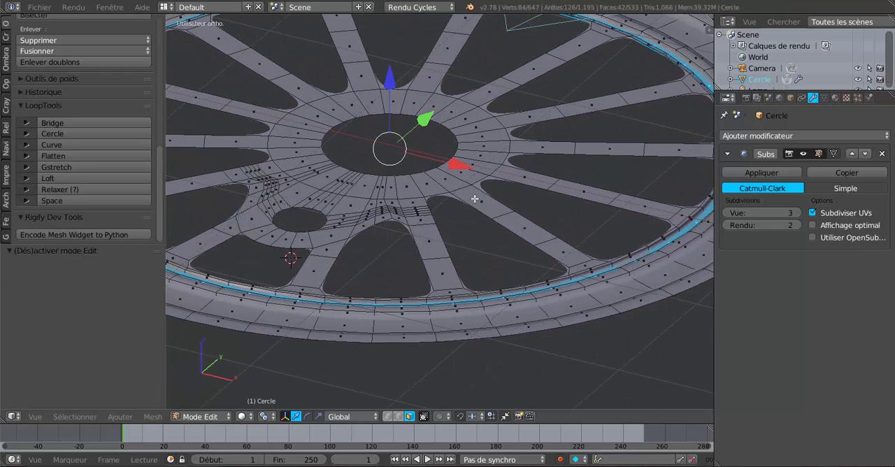
{"action": "right_click", "coordinate": [480, 162], "text": "alt"}
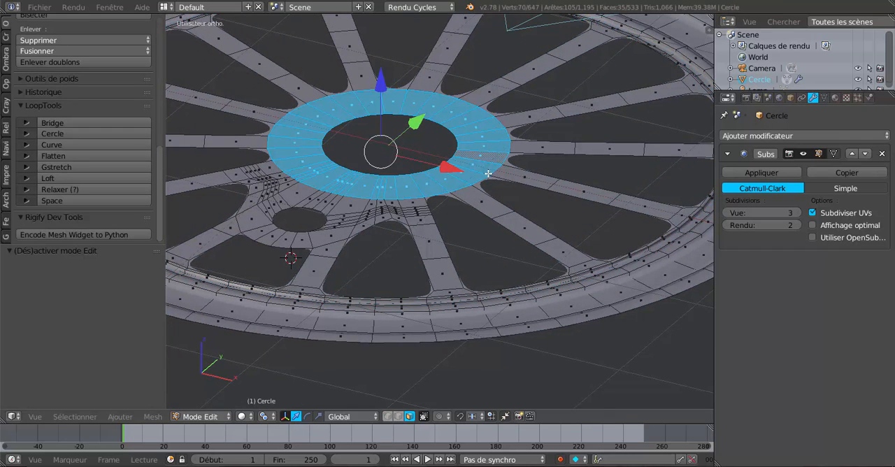
{"action": "middle_click_drag", "start_coordinate": [487, 173], "coordinate": [492, 172]}
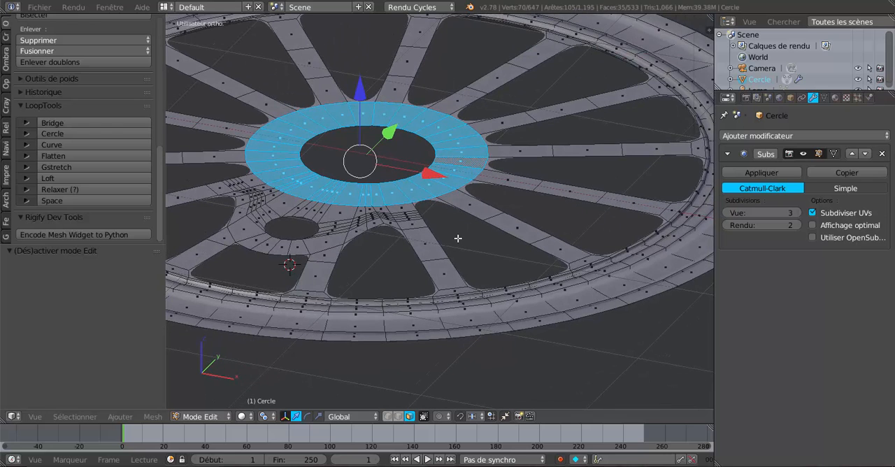
Step: Extrude the hub ring in place, raise the new faces slightly along Z, and check the smoothed hub
{"action": "key", "text": "e"}
{"action": "key", "text": "Escape"}
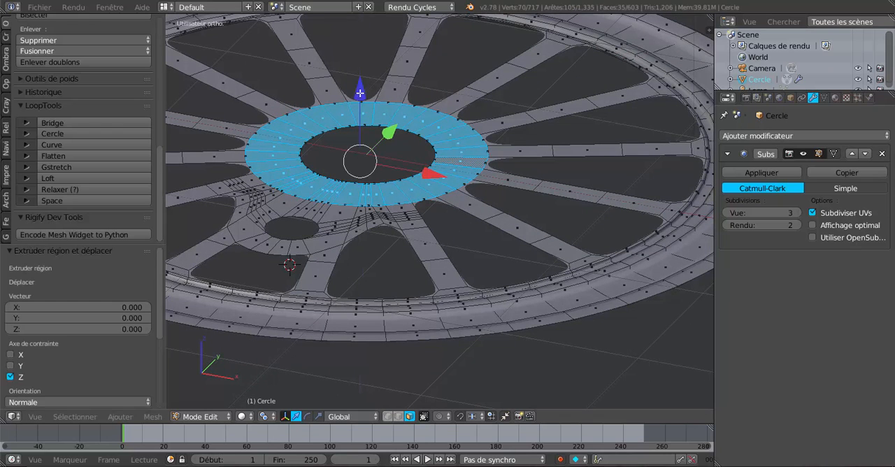
{"action": "left_click_drag", "start_coordinate": [360, 93], "coordinate": [360, 88]}
{"action": "key", "text": "Tab"}
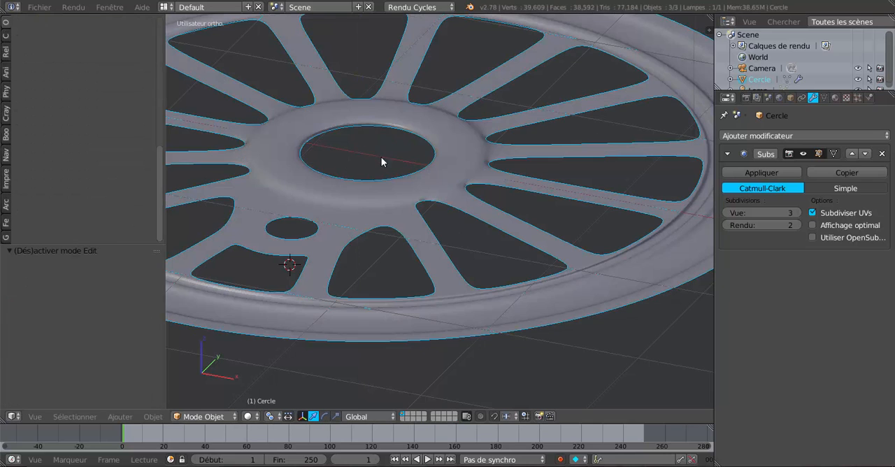
{"action": "middle_click_drag", "start_coordinate": [381, 163], "coordinate": [386, 181]}
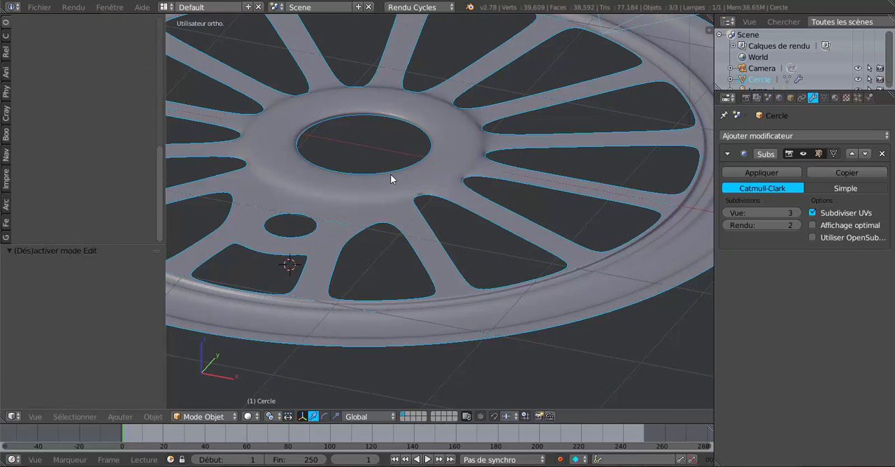
Step: Add three evenly spaced loop cuts around the inner wall of the hub hole
{"action": "key", "text": "Tab"}
{"action": "scroll", "coordinate": [446, 168], "scroll_direction": "up", "scroll_amount": 1}
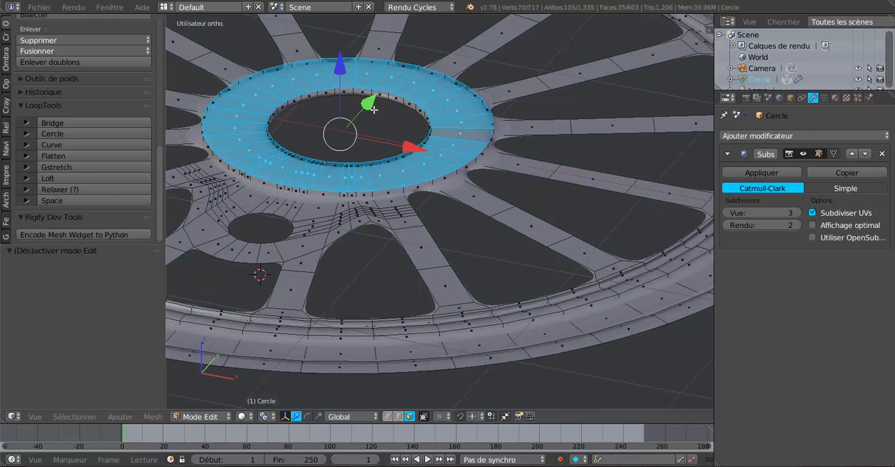
{"action": "middle_click_drag", "start_coordinate": [373, 110], "coordinate": [440, 213], "text": "shift"}
{"action": "scroll", "coordinate": [440, 212], "scroll_direction": "up", "scroll_amount": 4}
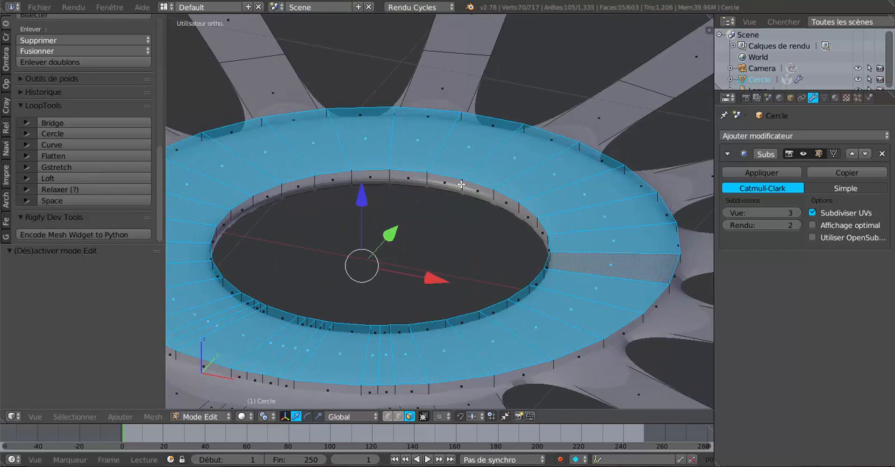
{"action": "key", "text": "ctrl+r"}
{"action": "scroll", "coordinate": [461, 184], "scroll_direction": "up", "scroll_amount": 2}
{"action": "left_click", "coordinate": [460, 184]}
{"action": "right_click", "coordinate": [461, 184]}
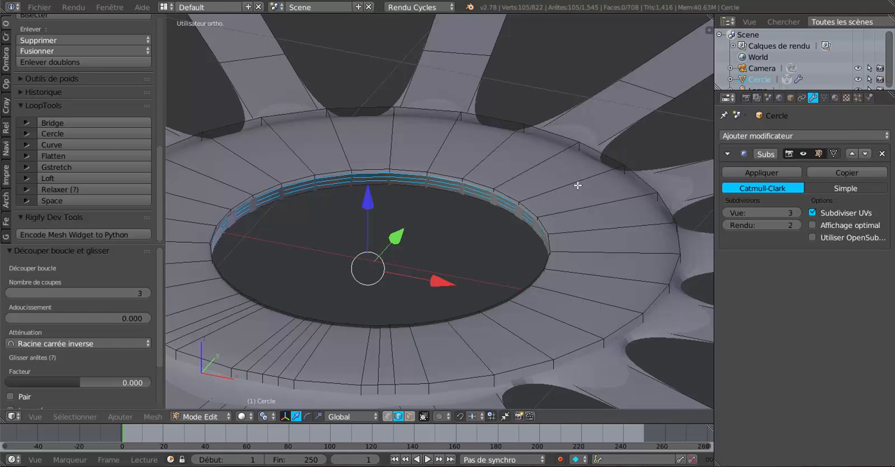
Step: Add loop cuts near the outer and inner edges of the hub's top face, with slide factors of 0.881 and -0.884
{"action": "key", "text": "g"}
{"action": "key", "text": "g"}
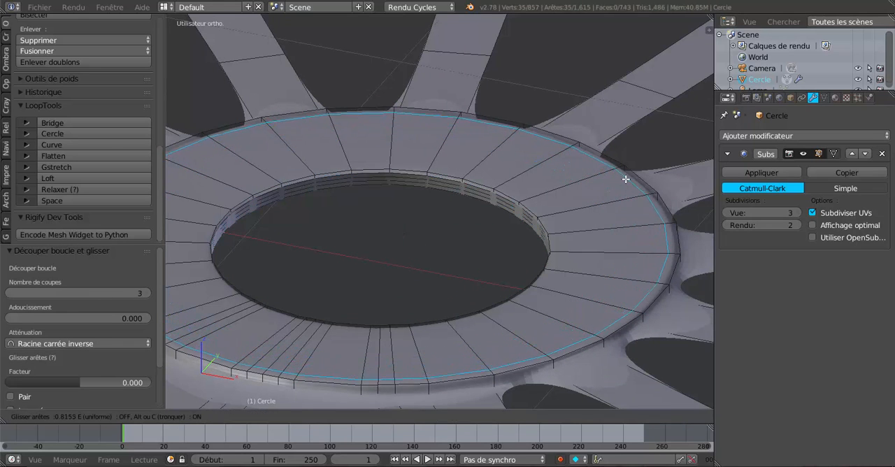
{"action": "left_click", "coordinate": [628, 180]}
{"action": "key", "text": "ctrl+r"}
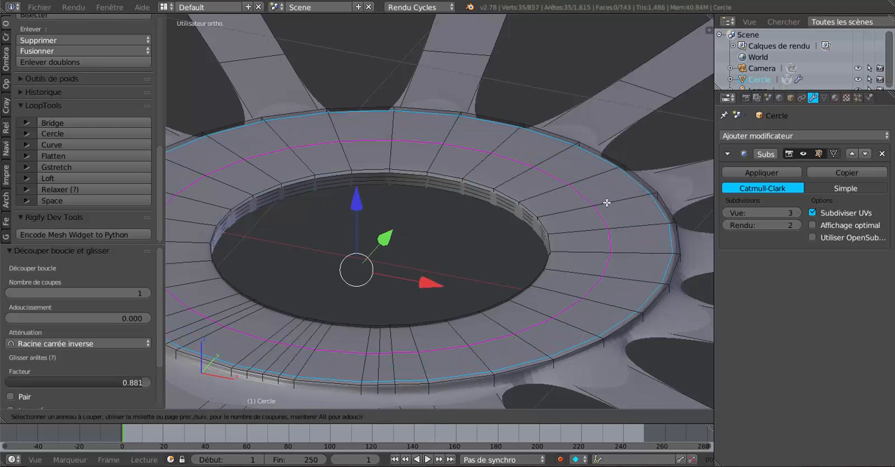
{"action": "left_click", "coordinate": [587, 207]}
{"action": "left_click", "coordinate": [558, 221]}
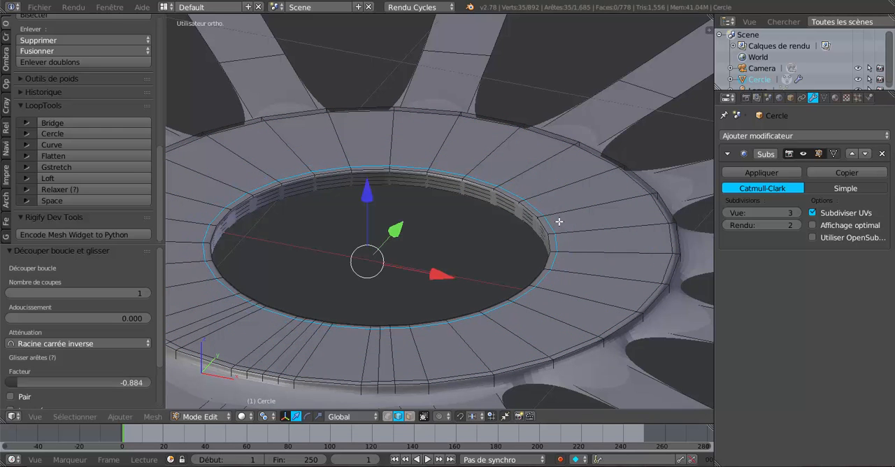
Step: Add two evenly spaced loop cuts around the outer side wall of the raised hub ring
{"action": "middle_click_drag", "start_coordinate": [559, 219], "coordinate": [548, 199]}
{"action": "middle_click_drag", "start_coordinate": [507, 289], "coordinate": [441, 24], "text": "shift"}
{"action": "scroll", "coordinate": [510, 180], "scroll_direction": "up", "scroll_amount": 1}
{"action": "key", "text": "ctrl+r"}
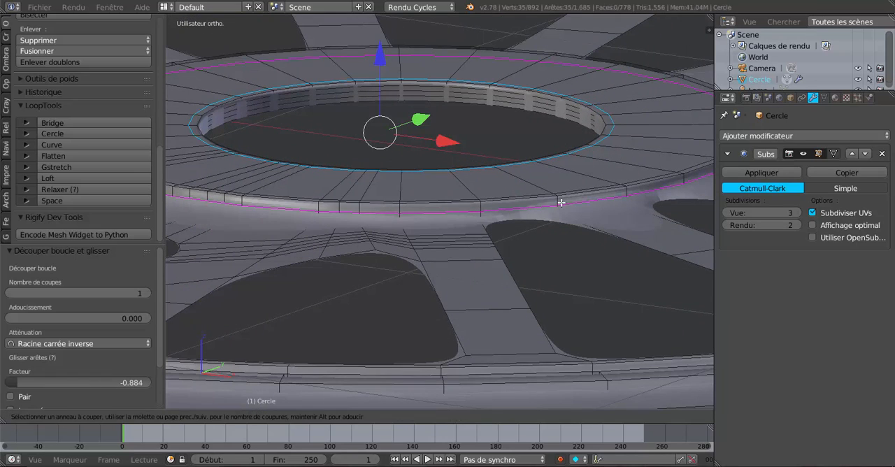
{"action": "scroll", "coordinate": [562, 202], "scroll_direction": "up", "scroll_amount": 1}
{"action": "scroll", "coordinate": [562, 202], "scroll_direction": "up", "scroll_amount": 1}
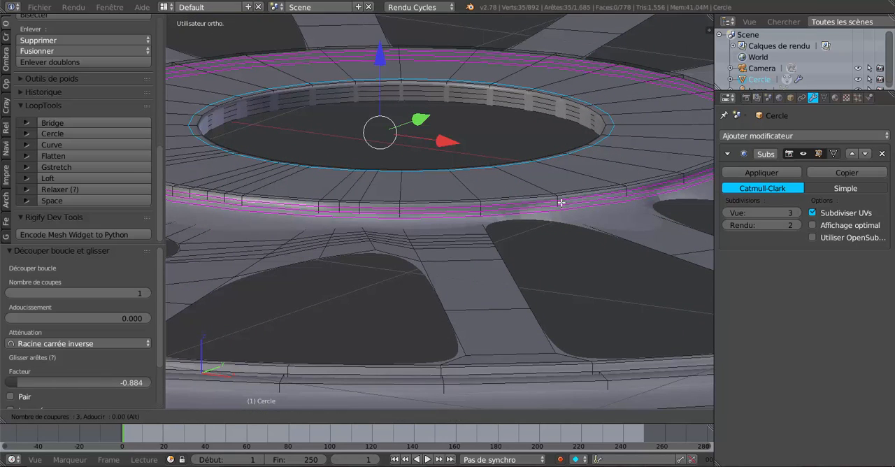
{"action": "scroll", "coordinate": [561, 202], "scroll_direction": "down", "scroll_amount": 1}
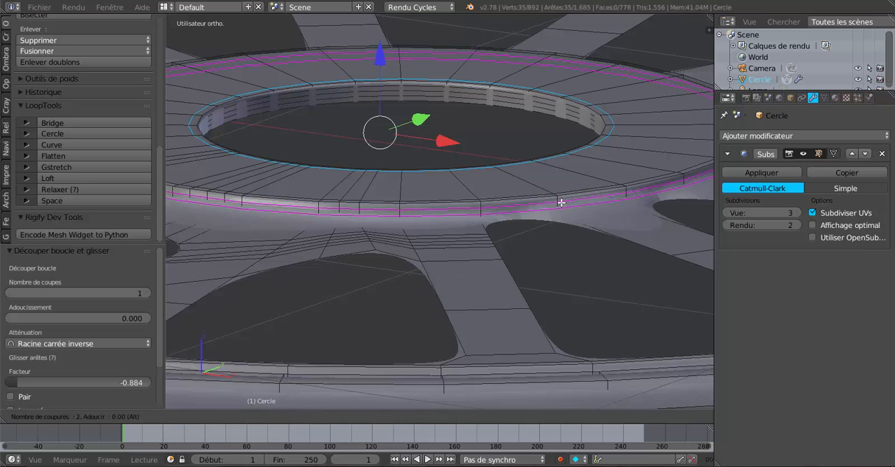
{"action": "left_click", "coordinate": [561, 202]}
{"action": "right_click", "coordinate": [561, 202]}
{"action": "scroll", "coordinate": [561, 202], "scroll_direction": "down", "scroll_amount": 2}
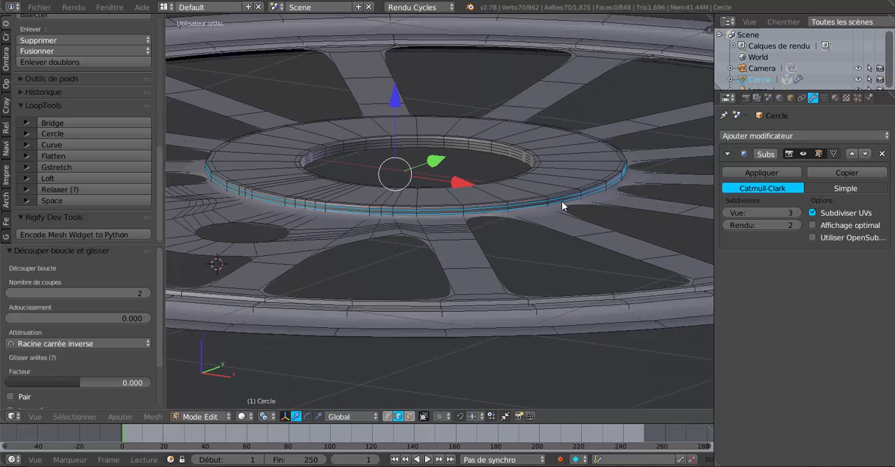
Step: Check the smoothed wheel, and add one loop cut near the wide rim ring's inner edge with a slide factor of -0.850
{"action": "key", "text": "Tab"}
{"action": "scroll", "coordinate": [561, 192], "scroll_direction": "down", "scroll_amount": 3}
{"action": "middle_click_drag", "start_coordinate": [561, 193], "coordinate": [633, 204]}
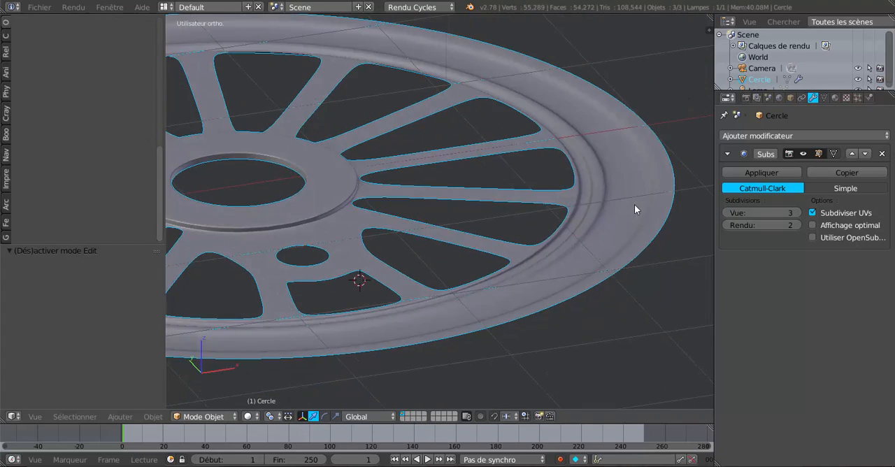
{"action": "key", "text": "Tab"}
{"action": "scroll", "coordinate": [553, 184], "scroll_direction": "up", "scroll_amount": 3}
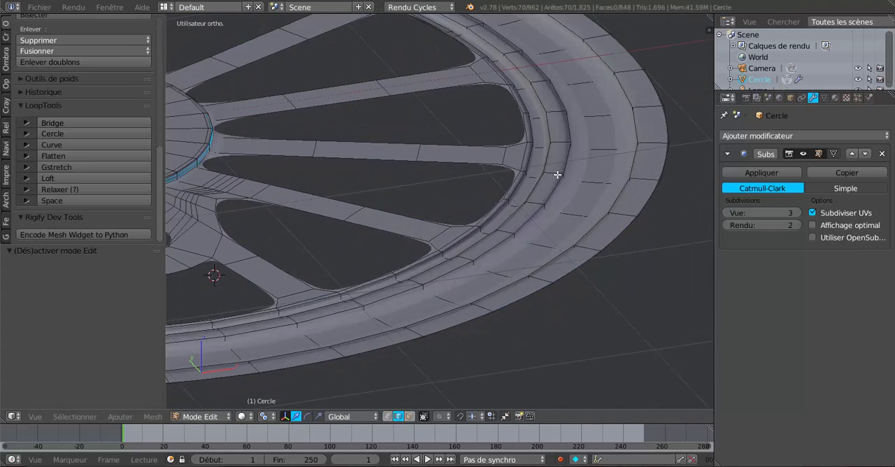
{"action": "key", "text": "ctrl+r"}
{"action": "left_click", "coordinate": [593, 149]}
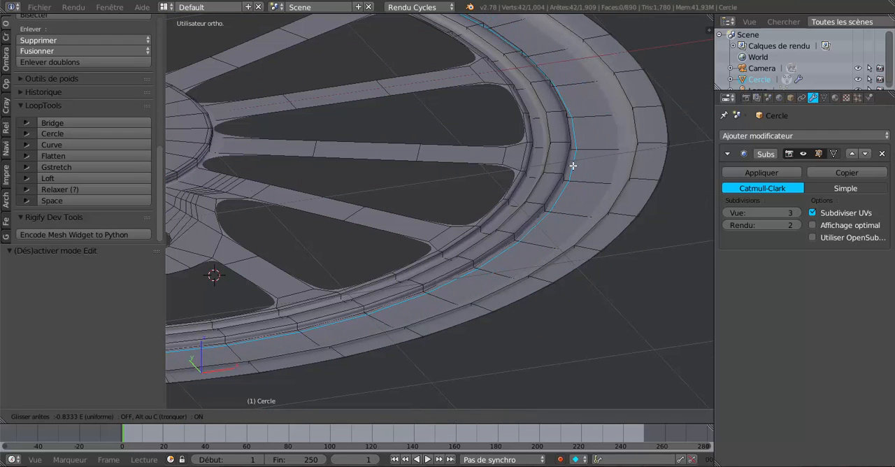
{"action": "left_click", "coordinate": [572, 166]}
Step: Add a loop cut near the wide rim ring's outer edge with slide factor 0.589, and edge-slide it outward by 0.607
{"action": "key", "text": "ctrl+r"}
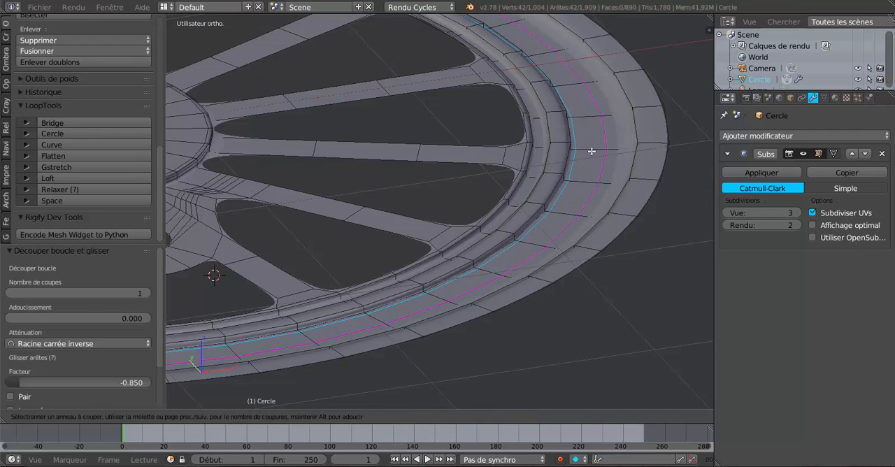
{"action": "left_click", "coordinate": [591, 149]}
{"action": "left_click", "coordinate": [609, 150]}
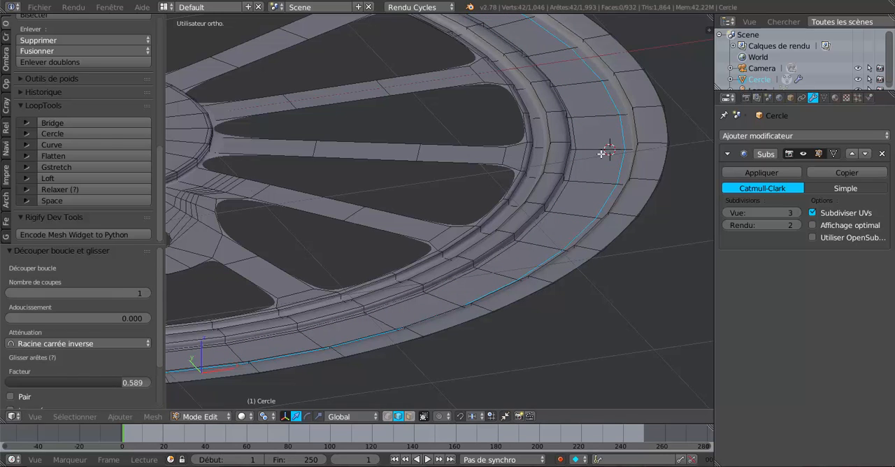
{"action": "key", "text": "g"}
{"action": "key", "text": "g"}
{"action": "left_click", "coordinate": [619, 151]}
Step: Add two evenly spaced loop cuts around the raised ring just inside the wide sunken rim ring
{"action": "middle_click_drag", "start_coordinate": [603, 161], "coordinate": [596, 171]}
{"action": "key", "text": "ctrl+r"}
{"action": "scroll", "coordinate": [556, 129], "scroll_direction": "up", "scroll_amount": 2}
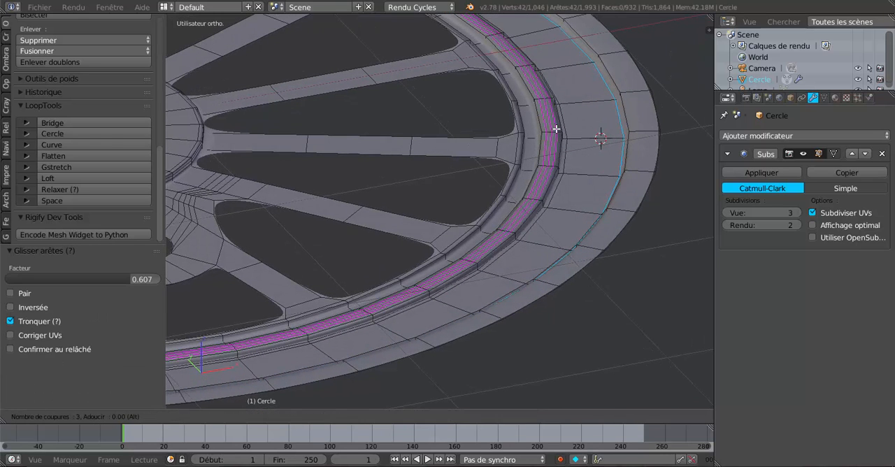
{"action": "scroll", "coordinate": [556, 128], "scroll_direction": "down", "scroll_amount": 1}
{"action": "left_click", "coordinate": [556, 128]}
{"action": "right_click", "coordinate": [556, 128]}
{"action": "scroll", "coordinate": [539, 150], "scroll_direction": "up", "scroll_amount": 3}
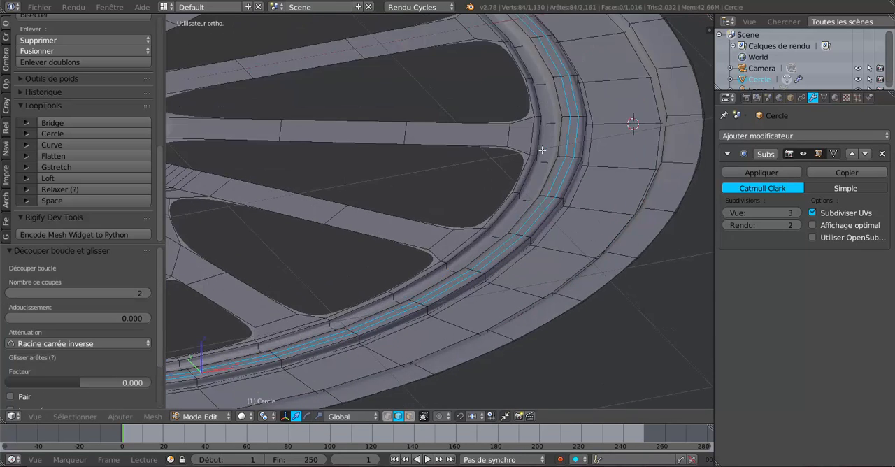
Step: Add two evenly spaced loop cuts around the thin face ring bordering the spokes' outer ends
{"action": "key", "text": "ctrl+r"}
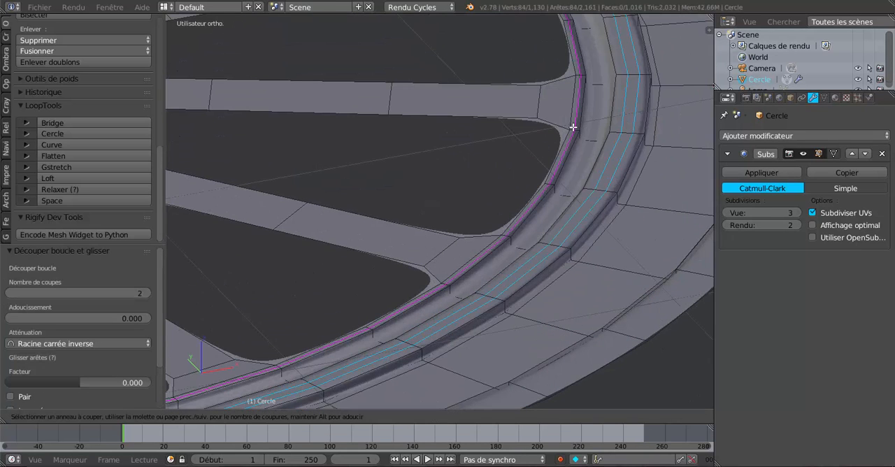
{"action": "left_click", "coordinate": [572, 126]}
{"action": "right_click", "coordinate": [572, 126]}
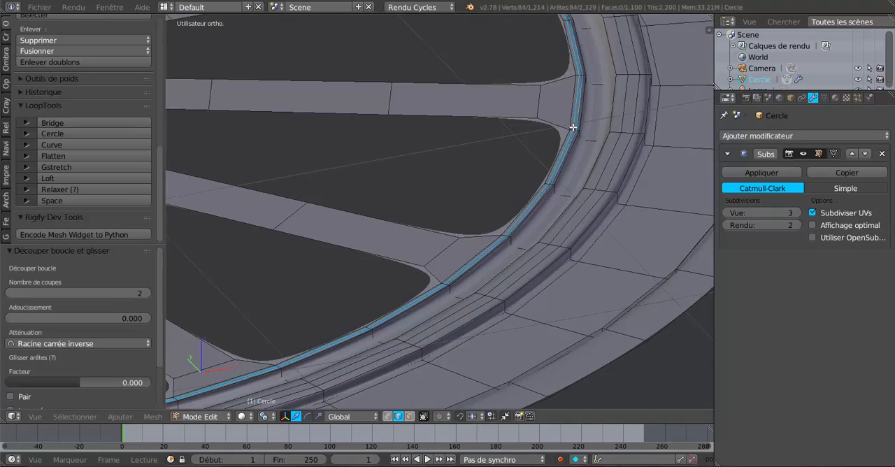
{"action": "key", "text": "Tab"}
{"action": "scroll", "coordinate": [572, 129], "scroll_direction": "down", "scroll_amount": 5}
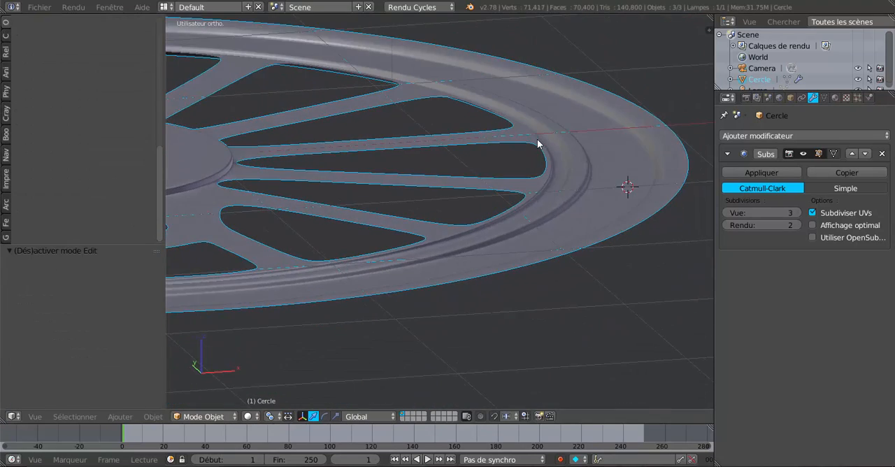
Step: Add two evenly spaced loop cuts around the sunken ring between the spoke border and the raised rim ring
{"action": "mouse_move", "coordinate": [538, 143]}
{"action": "middle_mouse_down"}
{"action": "mouse_move", "coordinate": [525, 134]}
{"action": "mouse_move", "coordinate": [524, 154]}
{"action": "mouse_move", "coordinate": [569, 156]}
{"action": "mouse_move", "coordinate": [535, 154]}
{"action": "middle_mouse_up"}
{"action": "scroll", "coordinate": [523, 154], "scroll_direction": "up", "scroll_amount": 2}
{"action": "key", "text": "Tab"}
{"action": "scroll", "coordinate": [519, 135], "scroll_direction": "up", "scroll_amount": 3}
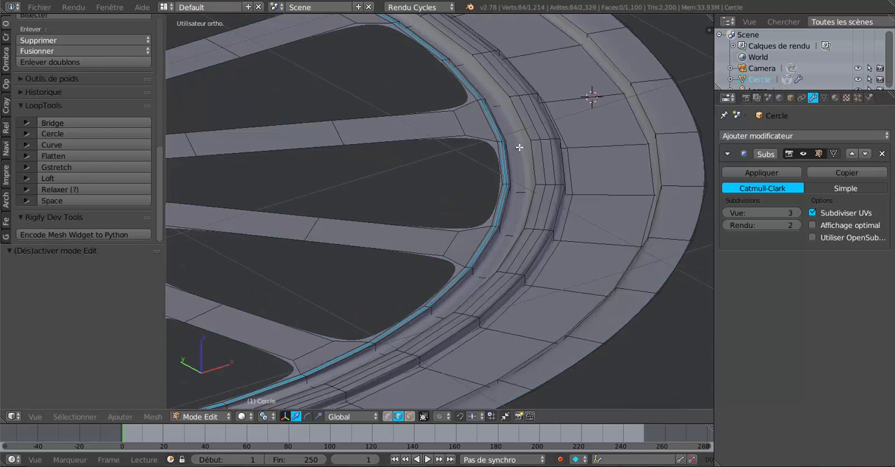
{"action": "key", "text": "ctrl+r"}
{"action": "scroll", "coordinate": [519, 147], "scroll_direction": "up", "scroll_amount": 2}
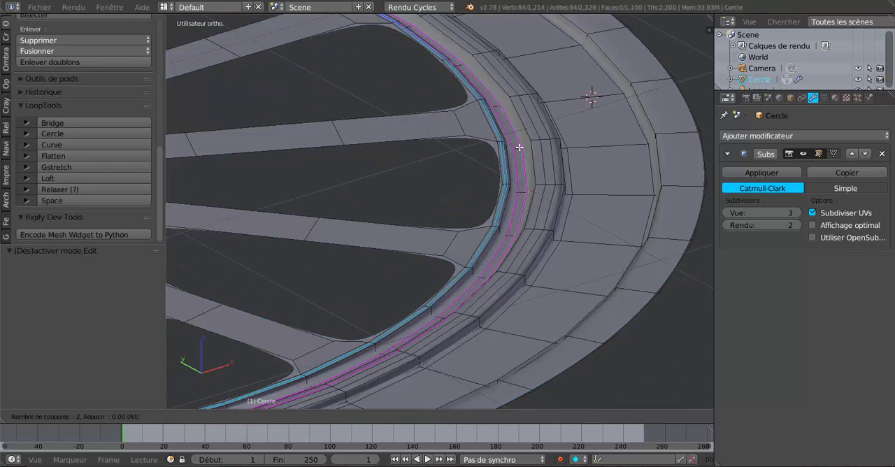
{"action": "left_click", "coordinate": [518, 146]}
{"action": "right_click", "coordinate": [518, 147]}
Step: Check the smoothed rim in object mode, and select the entire wheel mesh in edit mode
{"action": "key", "text": "Tab"}
{"action": "scroll", "coordinate": [518, 147], "scroll_direction": "down", "scroll_amount": 3}
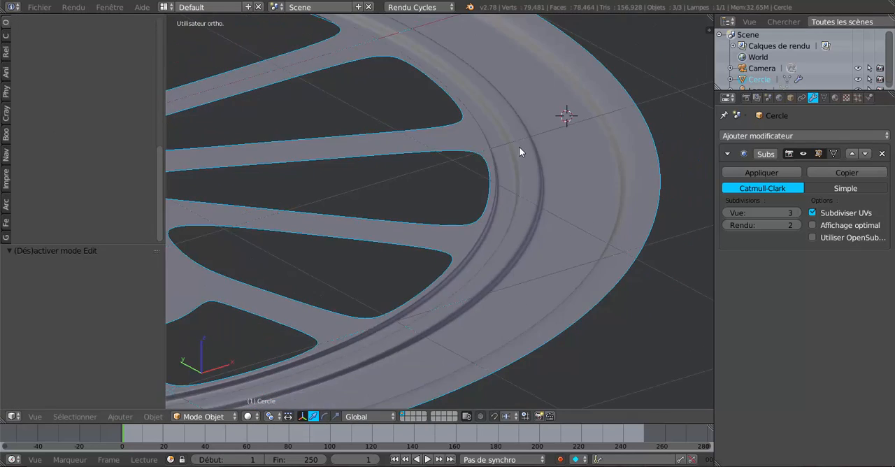
{"action": "middle_click_drag", "start_coordinate": [490, 198], "coordinate": [483, 268]}
{"action": "key", "text": "Tab"}
{"action": "key", "text": "a"}
{"action": "key", "text": "a"}
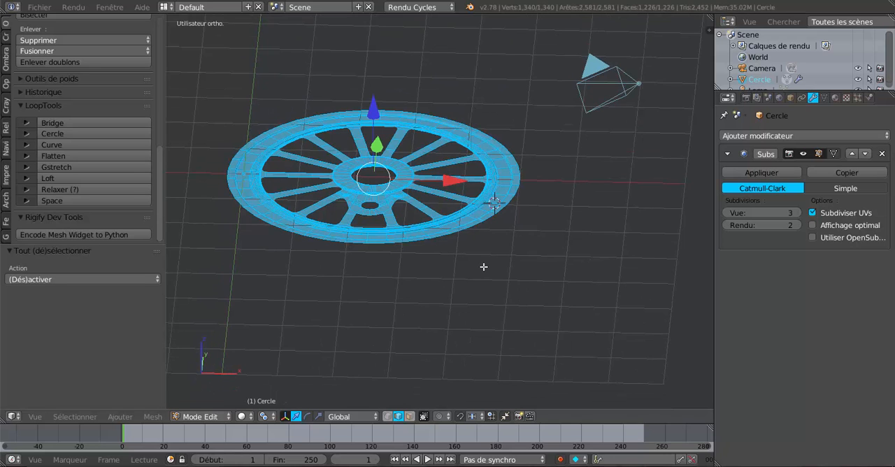
Step: Extrude the entire selected wheel mesh and move the new faces about 0.284 down along Z
{"action": "middle_click_drag", "start_coordinate": [478, 290], "coordinate": [539, 291], "text": "shift"}
{"action": "scroll", "coordinate": [508, 292], "scroll_direction": "up", "scroll_amount": 1}
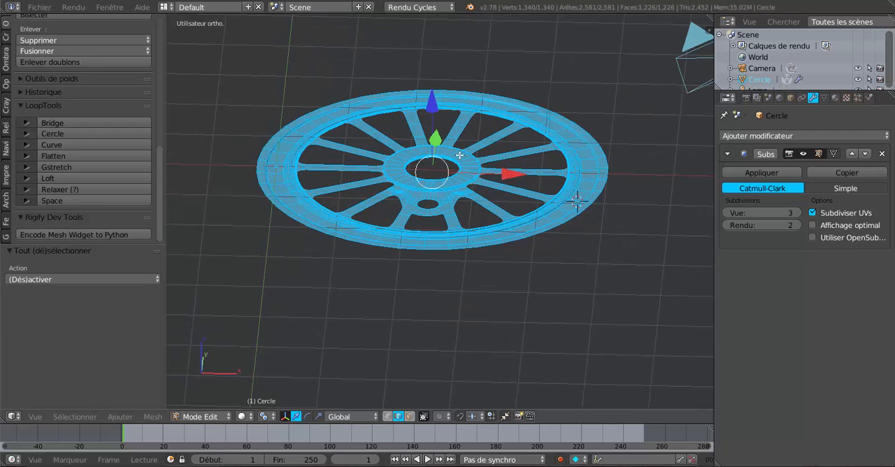
{"action": "key", "text": "e"}
{"action": "key", "text": "Escape"}
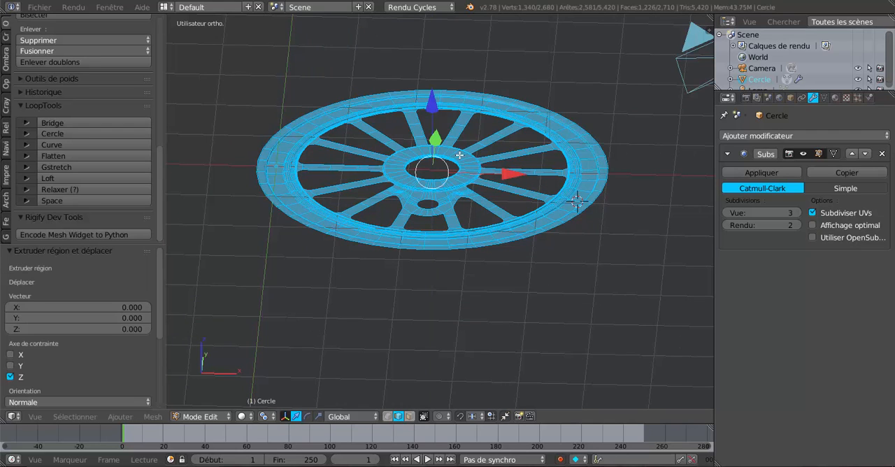
{"action": "left_click_drag", "start_coordinate": [431, 100], "coordinate": [434, 119]}
{"action": "middle_click_drag", "start_coordinate": [465, 169], "coordinate": [444, 163]}
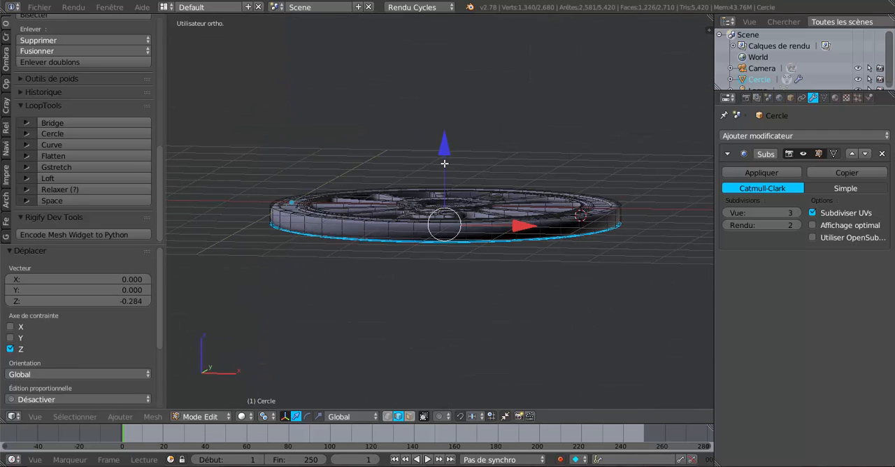
Step: Lower the extruded faces about 0.049 further along Z and check the thickened wheel in object mode
{"action": "scroll", "coordinate": [447, 163], "scroll_direction": "up", "scroll_amount": 1}
{"action": "left_click_drag", "start_coordinate": [447, 158], "coordinate": [448, 160]}
{"action": "middle_click_drag", "start_coordinate": [461, 189], "coordinate": [574, 195]}
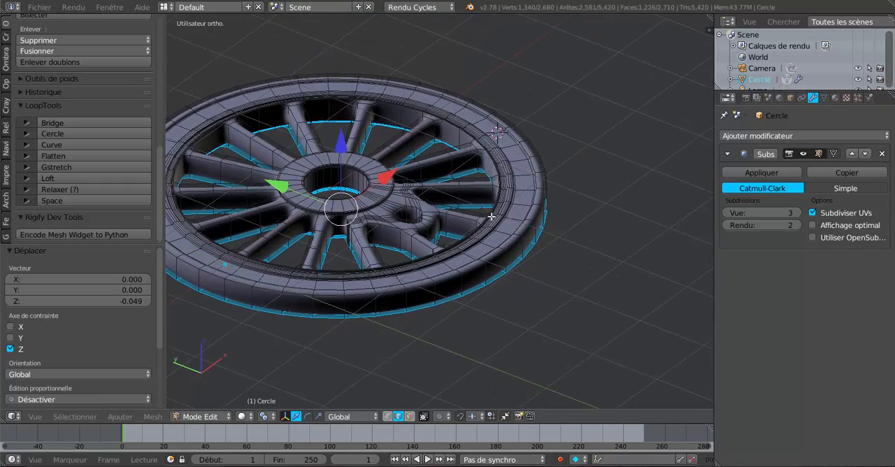
{"action": "middle_click_drag", "start_coordinate": [492, 216], "coordinate": [510, 216]}
{"action": "scroll", "coordinate": [548, 201], "scroll_direction": "up", "scroll_amount": 2}
{"action": "scroll", "coordinate": [503, 226], "scroll_direction": "up", "scroll_amount": 2}
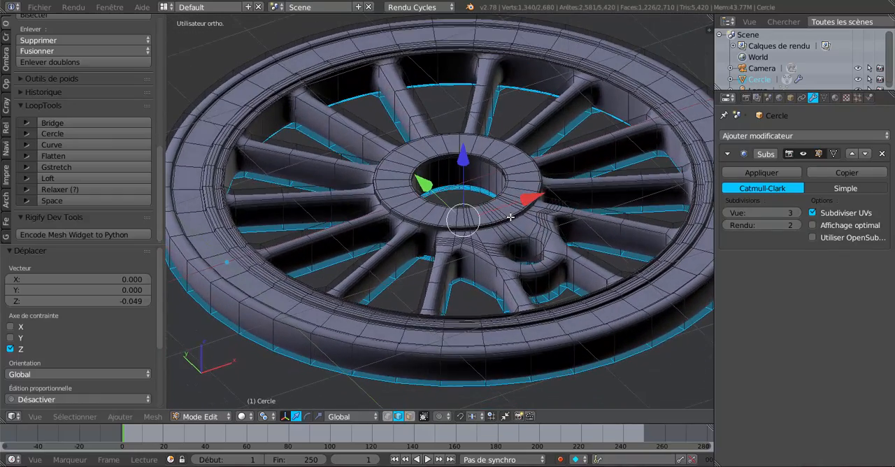
{"action": "key", "text": "Tab"}
{"action": "scroll", "coordinate": [509, 215], "scroll_direction": "down", "scroll_amount": 3}
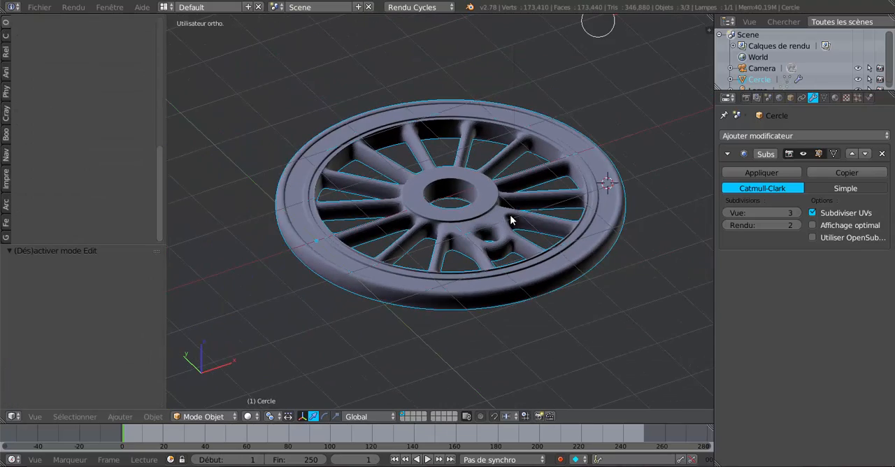
{"action": "scroll", "coordinate": [510, 215], "scroll_direction": "up", "scroll_amount": 3}
{"action": "key", "text": "Tab"}
{"action": "scroll", "coordinate": [514, 216], "scroll_direction": "down", "scroll_amount": 1}
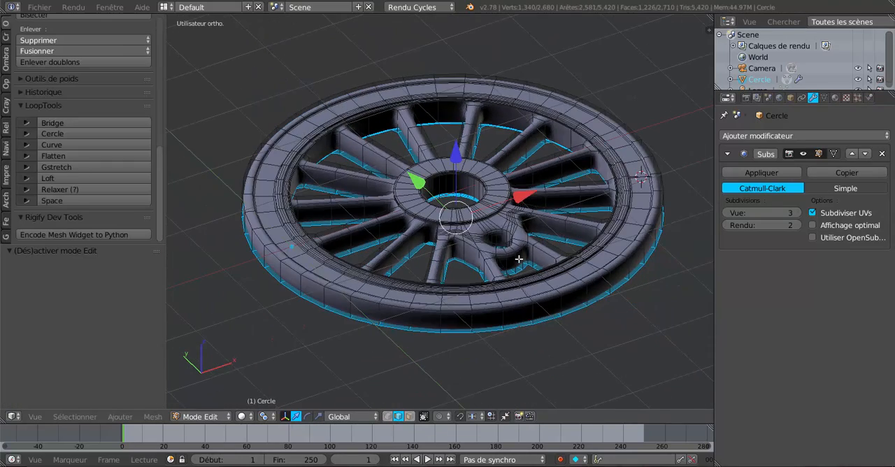
{"action": "middle_click_drag", "start_coordinate": [508, 270], "coordinate": [504, 261]}
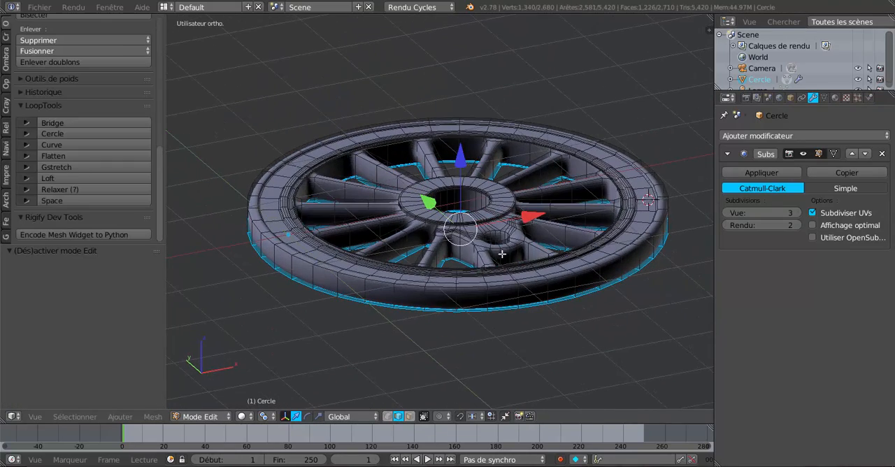
Step: Mirror the extruded faces vertically by scaling them by -1 along the global Z axis
{"action": "left_click", "coordinate": [319, 416]}
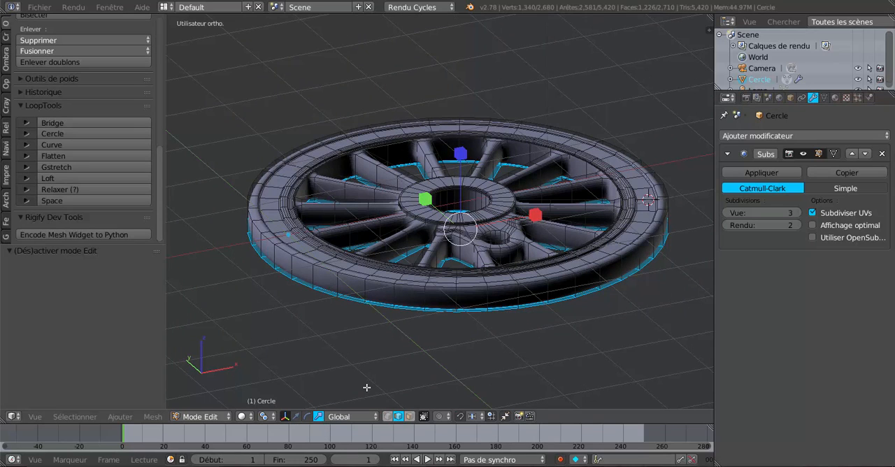
{"action": "left_click", "coordinate": [461, 152]}
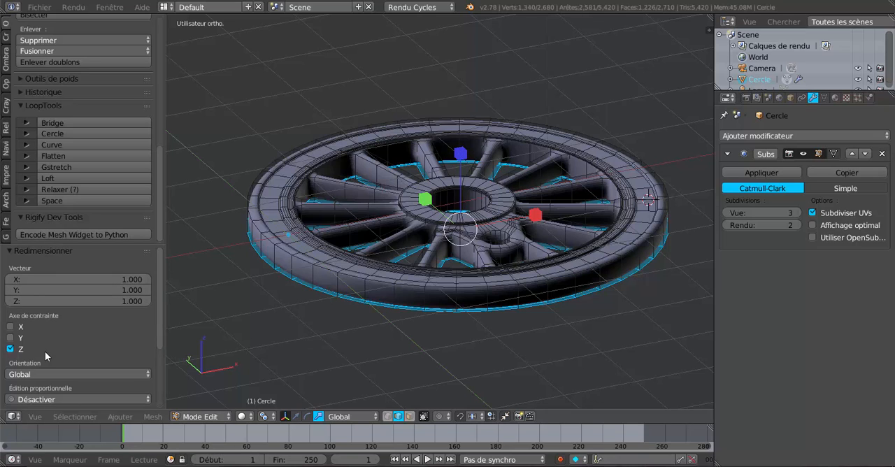
{"action": "scroll", "coordinate": [156, 280], "scroll_direction": "down", "scroll_amount": 2}
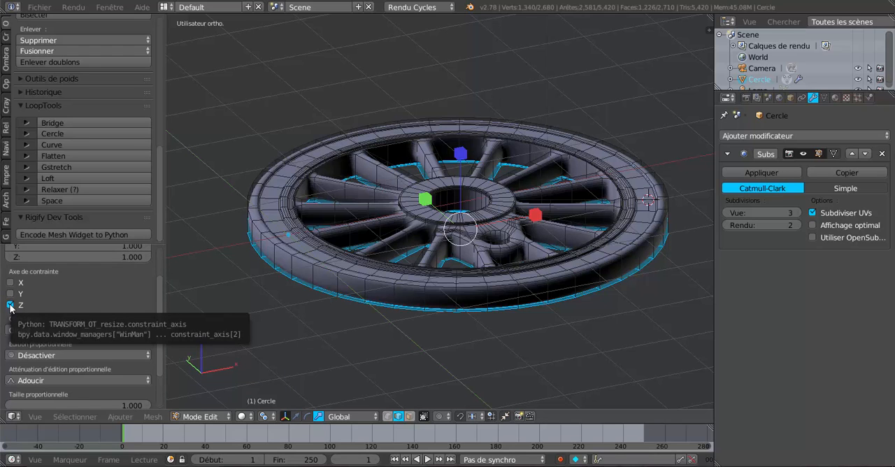
{"action": "scroll", "coordinate": [83, 302], "scroll_direction": "up", "scroll_amount": 2}
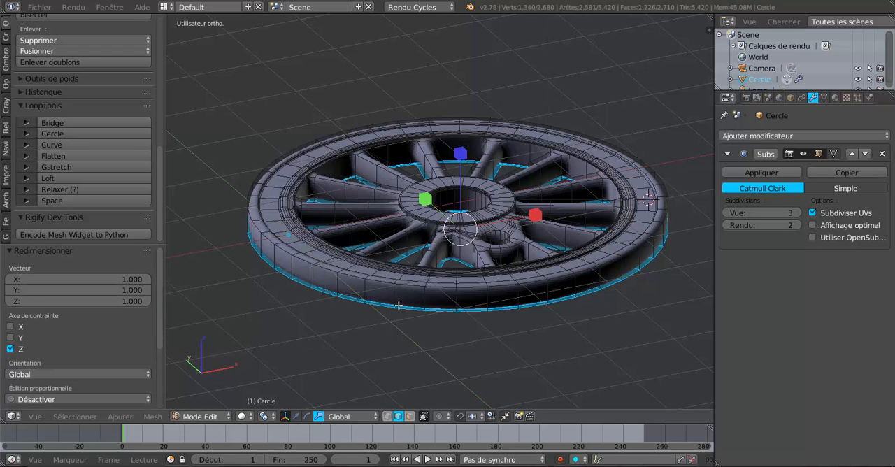
{"action": "middle_click_drag", "start_coordinate": [481, 330], "coordinate": [500, 328]}
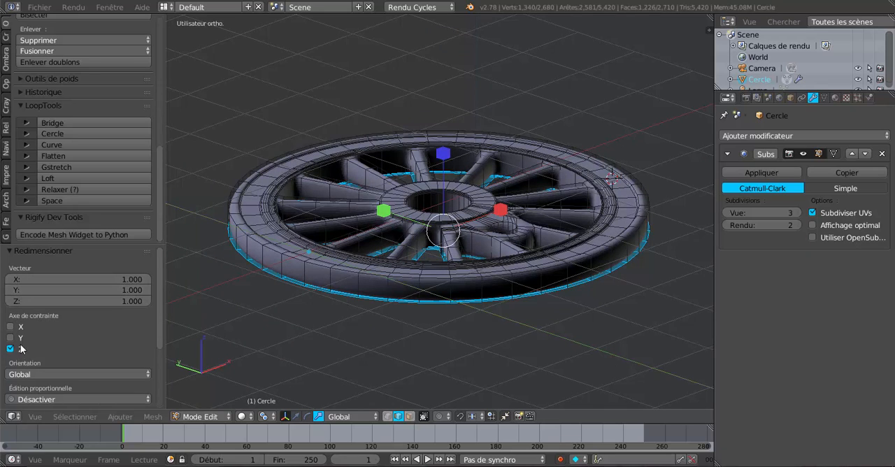
{"action": "left_click", "coordinate": [130, 300]}
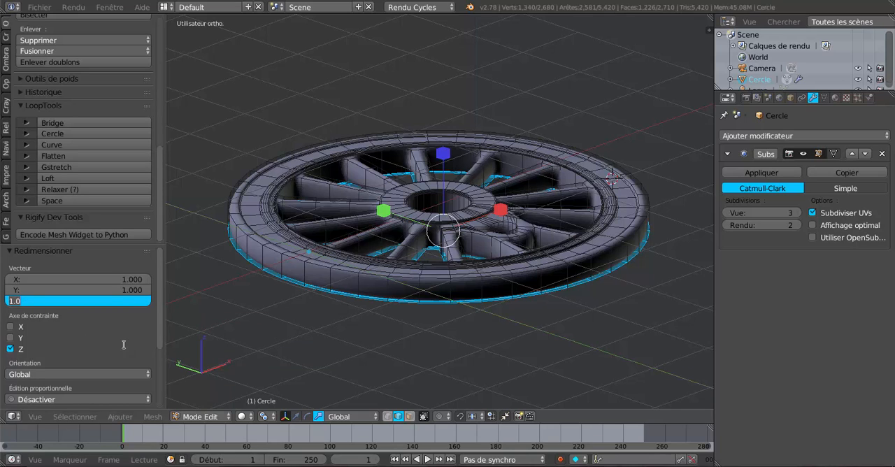
{"action": "key", "text": "BackSpace"}
{"action": "type", "text": "-1"}
{"action": "key", "text": "Return"}
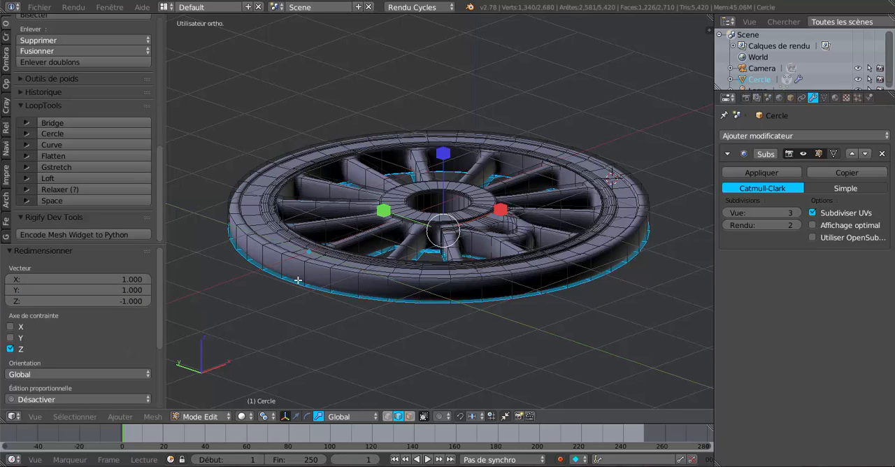
Step: Examine the front and back relief of the smoothed wheel in object mode
{"action": "middle_click_drag", "start_coordinate": [489, 337], "coordinate": [480, 237]}
{"action": "scroll", "coordinate": [481, 300], "scroll_direction": "down", "scroll_amount": 1}
{"action": "key", "text": "Tab"}
{"action": "middle_click_drag", "start_coordinate": [484, 316], "coordinate": [482, 233]}
{"action": "scroll", "coordinate": [482, 209], "scroll_direction": "up", "scroll_amount": 3}
{"action": "scroll", "coordinate": [484, 197], "scroll_direction": "down", "scroll_amount": 3}
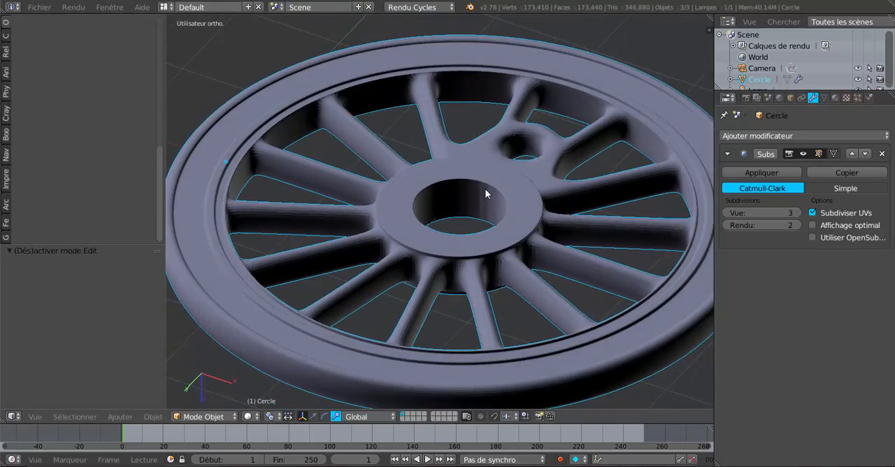
{"action": "middle_click_drag", "start_coordinate": [485, 192], "coordinate": [480, 386]}
{"action": "scroll", "coordinate": [471, 364], "scroll_direction": "down", "scroll_amount": 2}
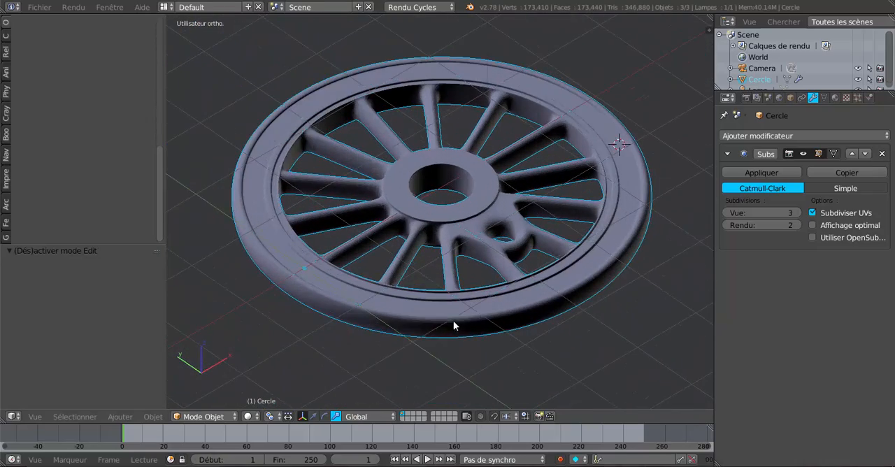
Step: Apply smooth shading to the wheel object and return to edit mode
{"action": "key", "text": "Tab"}
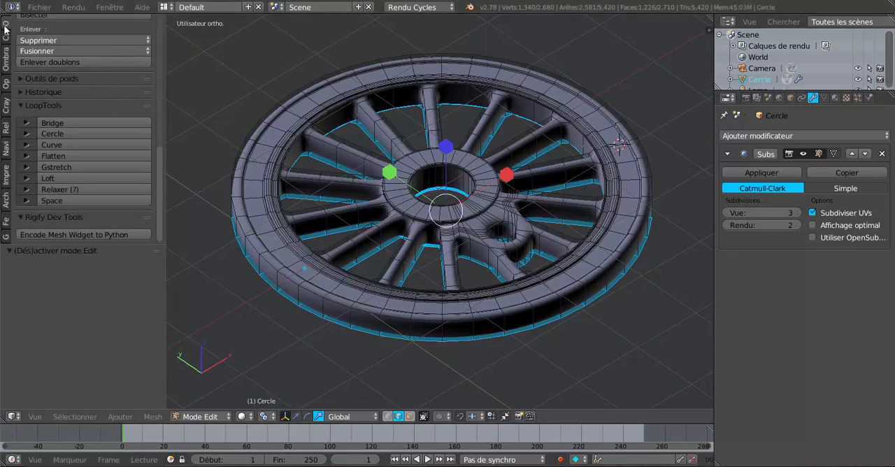
{"action": "left_click", "coordinate": [5, 28]}
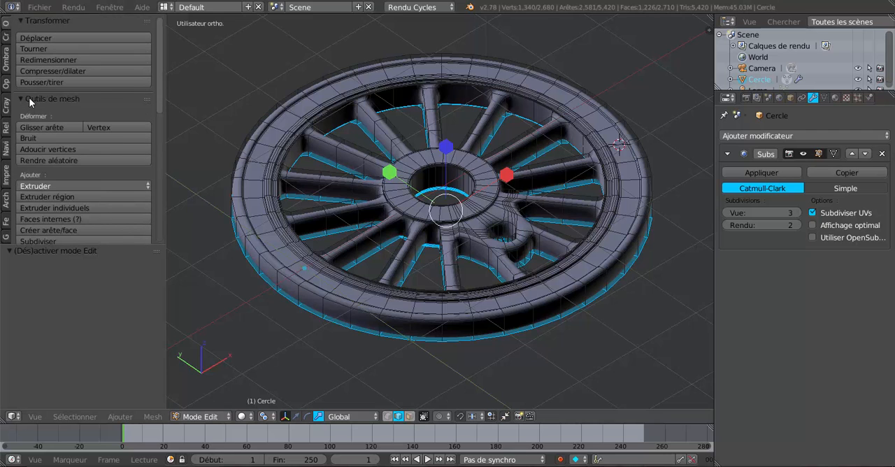
{"action": "key", "text": "Tab"}
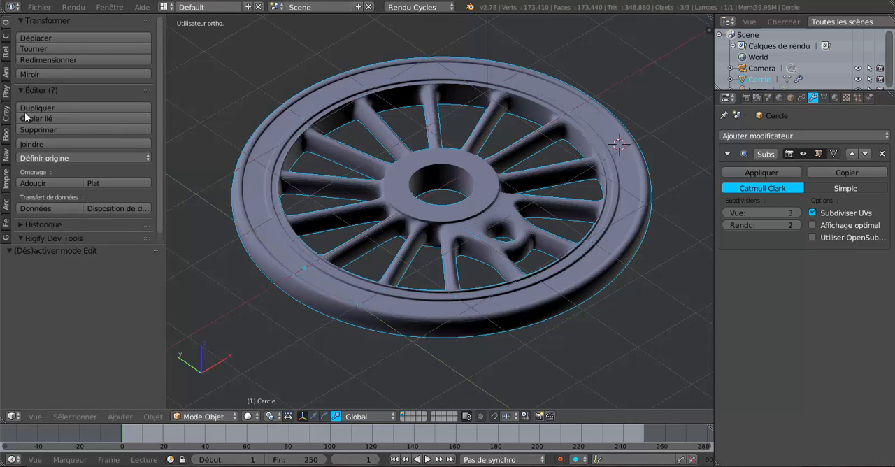
{"action": "left_click", "coordinate": [41, 183]}
{"action": "key", "text": "Tab"}
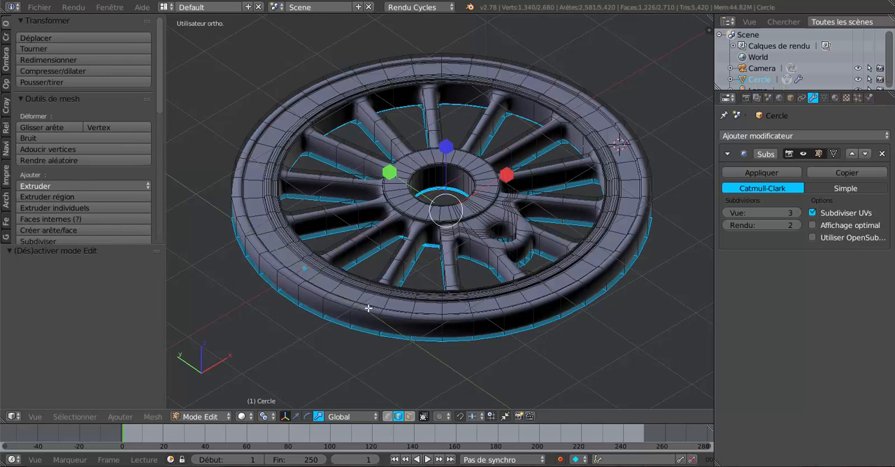
Step: Switch the wheel mesh to face selection mode
{"action": "middle_click_drag", "start_coordinate": [370, 310], "coordinate": [334, 293]}
{"action": "middle_click_drag", "start_coordinate": [458, 311], "coordinate": [394, 274], "text": "shift"}
{"action": "scroll", "coordinate": [428, 284], "scroll_direction": "up", "scroll_amount": 2}
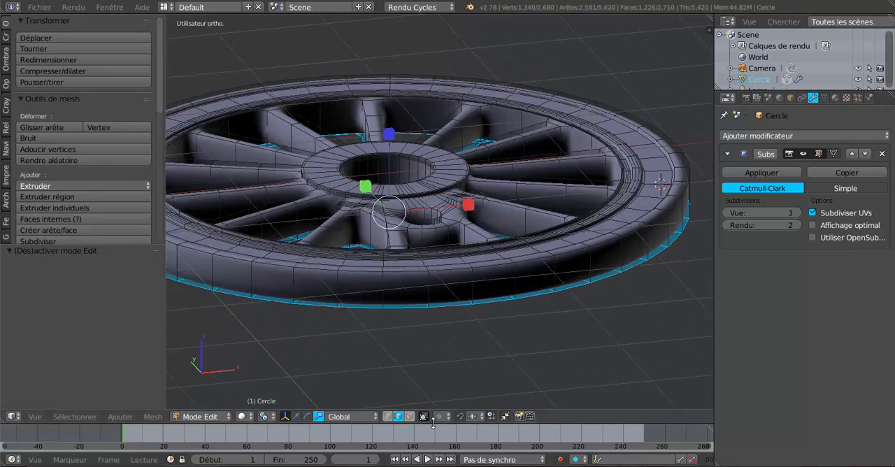
{"action": "left_click", "coordinate": [409, 416]}
{"action": "middle_click_drag", "start_coordinate": [434, 336], "coordinate": [484, 277]}
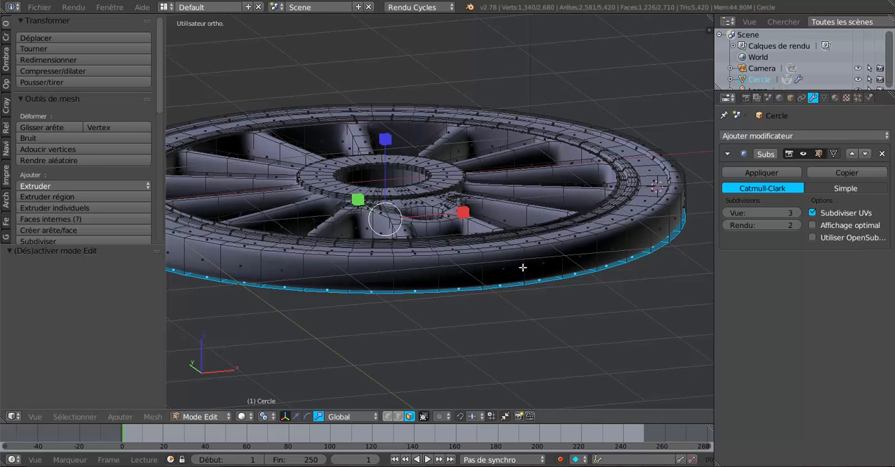
Step: Try adding four evenly spaced loop cuts around the wheel's outer side wall
{"action": "key", "text": "ctrl+r"}
{"action": "scroll", "coordinate": [523, 267], "scroll_direction": "up", "scroll_amount": 1}
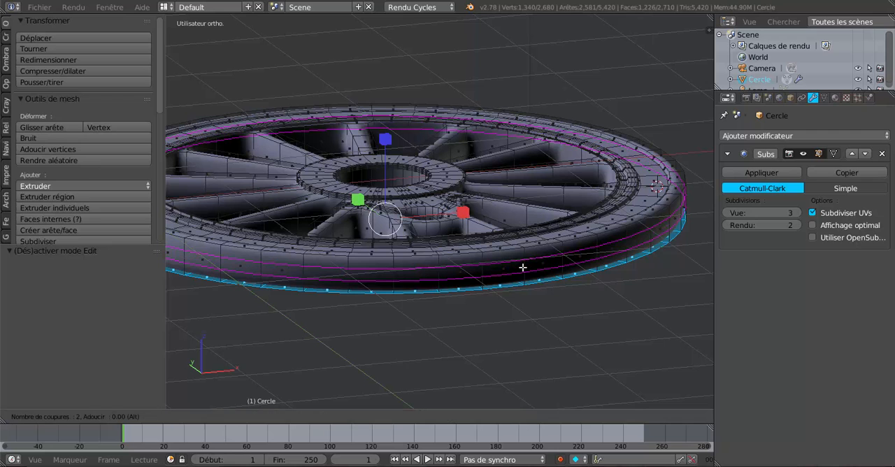
{"action": "scroll", "coordinate": [522, 267], "scroll_direction": "up", "scroll_amount": 2}
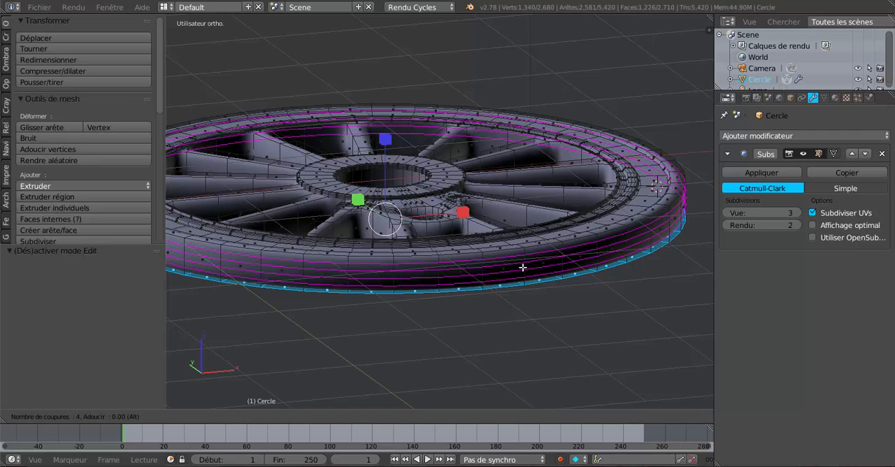
{"action": "left_click", "coordinate": [522, 267]}
{"action": "right_click", "coordinate": [522, 267]}
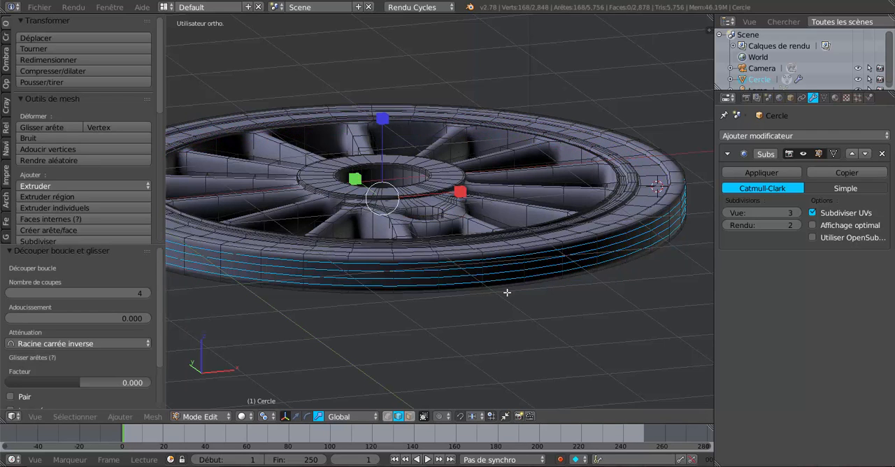
{"action": "middle_click_drag", "start_coordinate": [507, 292], "coordinate": [475, 240]}
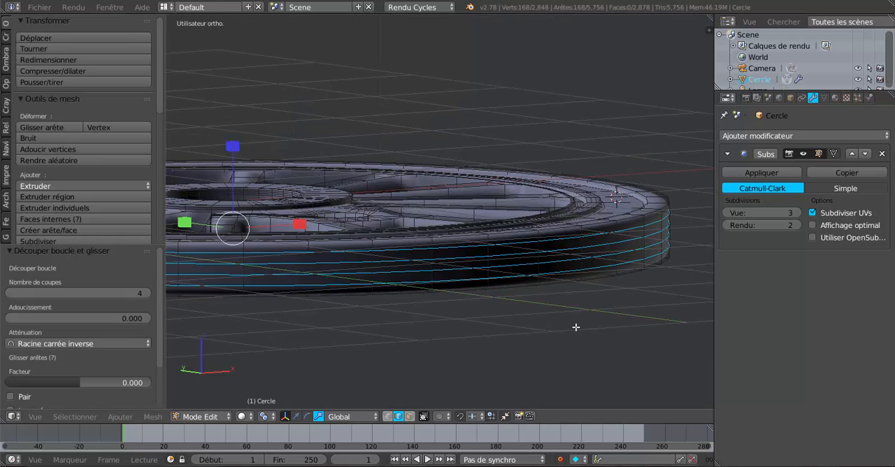
{"action": "key", "text": "ctrl+z"}
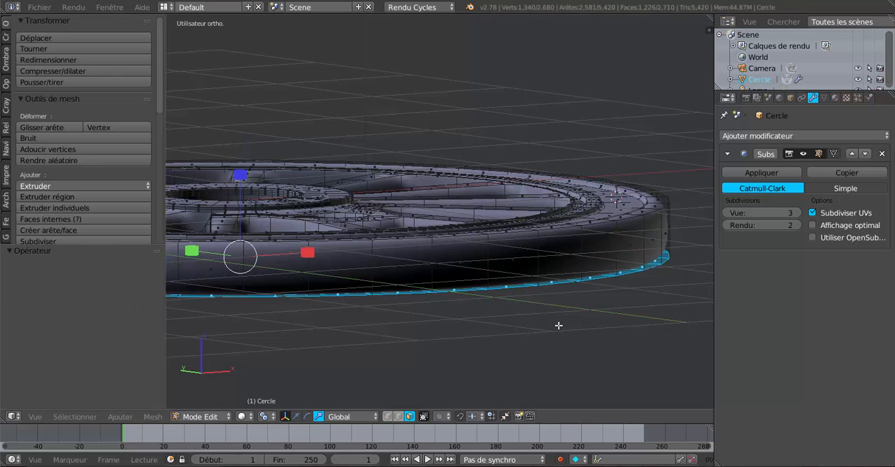
Step: Add a single loop cut around the wheel's outer side wall, slid toward its upper edge with a factor of 0.560
{"action": "key", "text": "ctrl+r"}
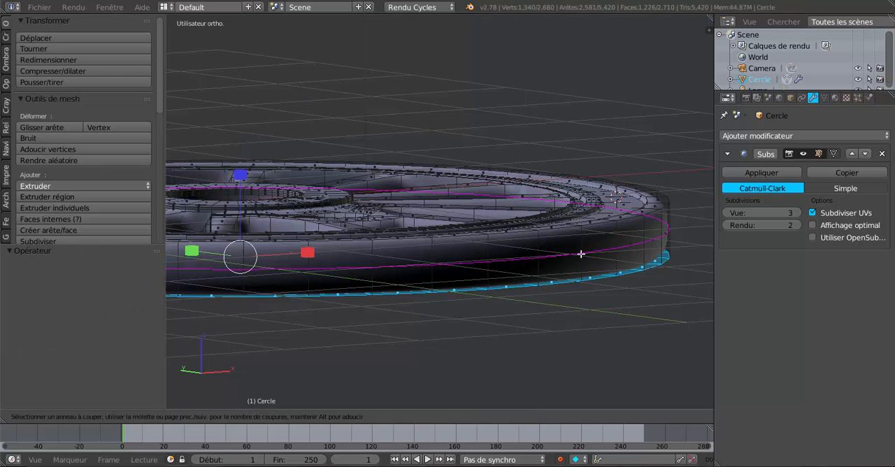
{"action": "left_click", "coordinate": [581, 248]}
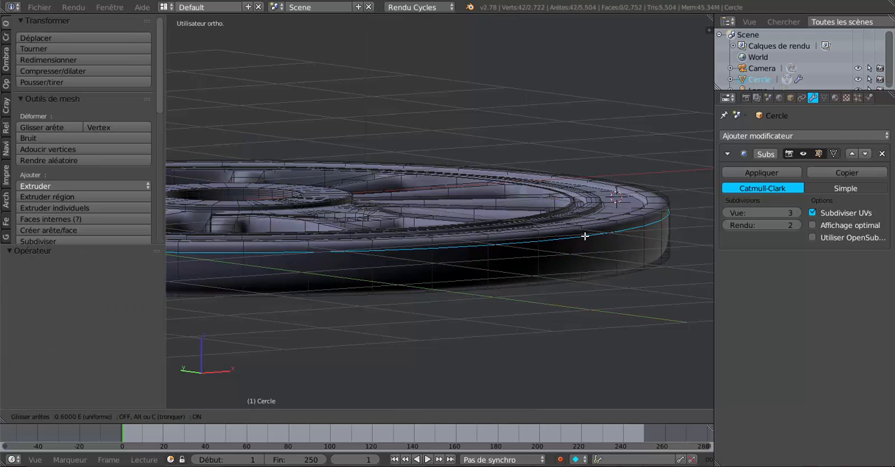
{"action": "left_click", "coordinate": [586, 250]}
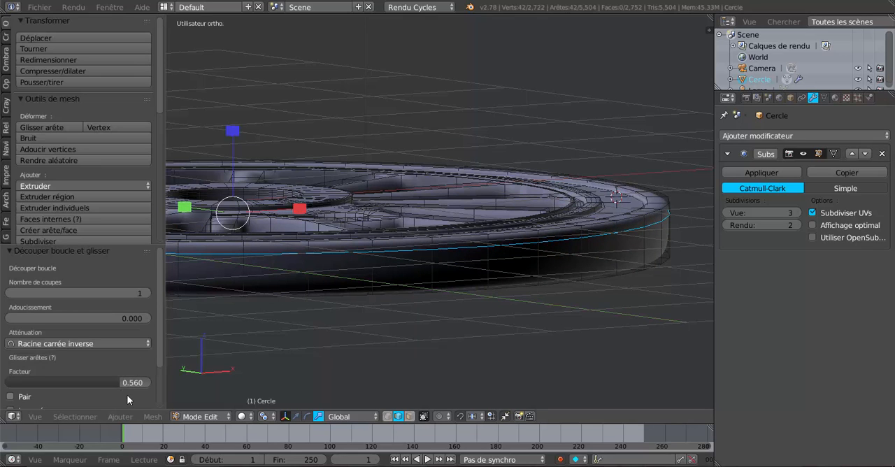
{"action": "scroll", "coordinate": [119, 390], "scroll_direction": "down", "scroll_amount": 1}
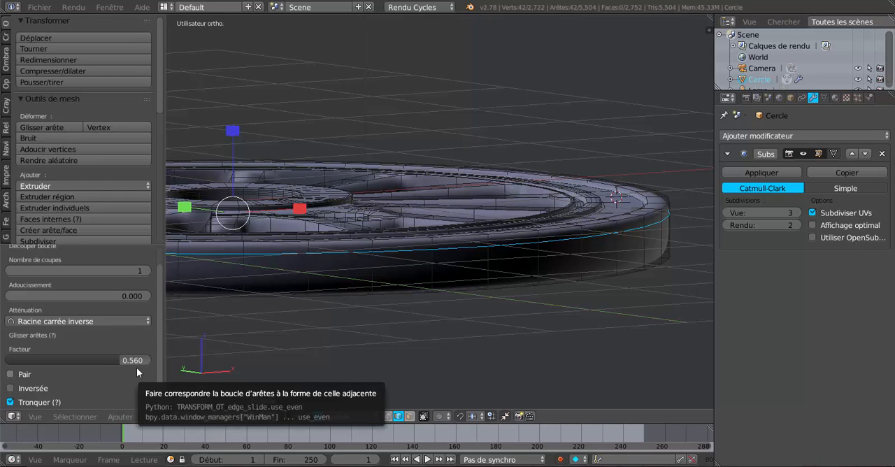
Step: Add a second loop cut around the wheel's outer side wall, slid toward its lower edge with a factor of -0.560
{"action": "left_click", "coordinate": [536, 259]}
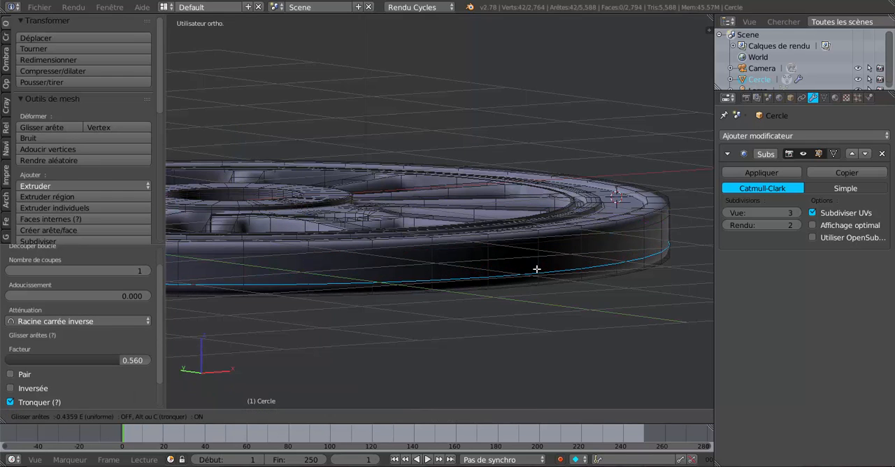
{"action": "left_click", "coordinate": [536, 268]}
{"action": "left_click", "coordinate": [137, 359]}
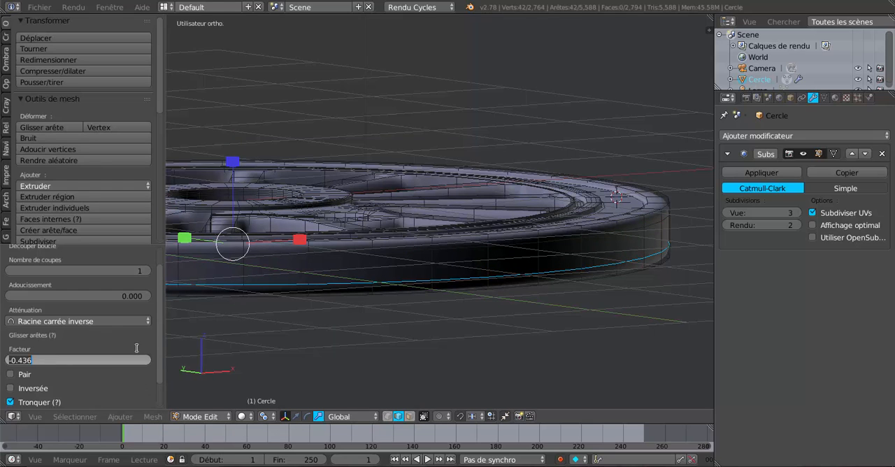
{"action": "key", "text": "BackSpace"}
{"action": "key", "text": "Return"}
{"action": "middle_click_drag", "start_coordinate": [420, 333], "coordinate": [422, 327]}
{"action": "middle_click_drag", "start_coordinate": [448, 249], "coordinate": [459, 300]}
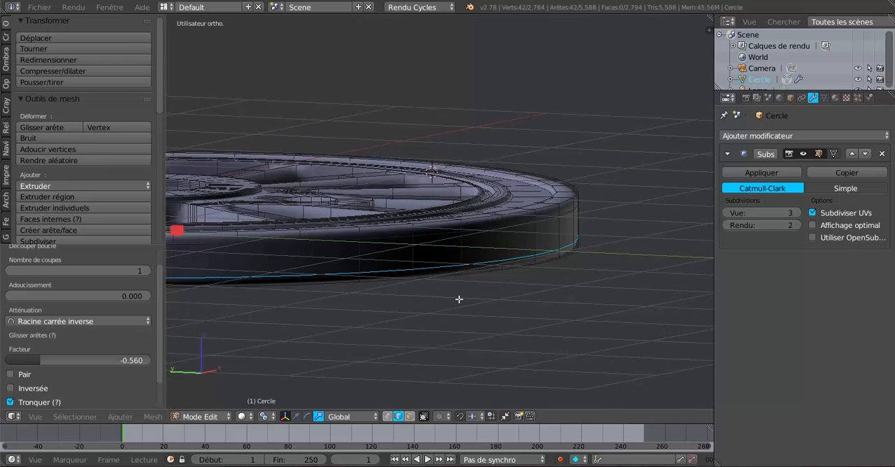
Step: Select the middle face loop of the outer side wall, extrude it and scale it inward to about 0.975 to form a groove
{"action": "left_click", "coordinate": [409, 417]}
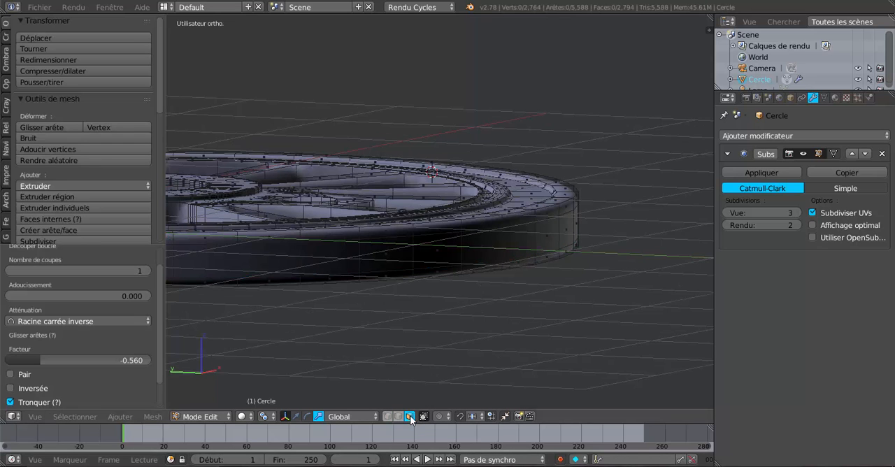
{"action": "left_click", "coordinate": [534, 242], "text": "alt"}
{"action": "middle_click_drag", "start_coordinate": [519, 300], "coordinate": [557, 299]}
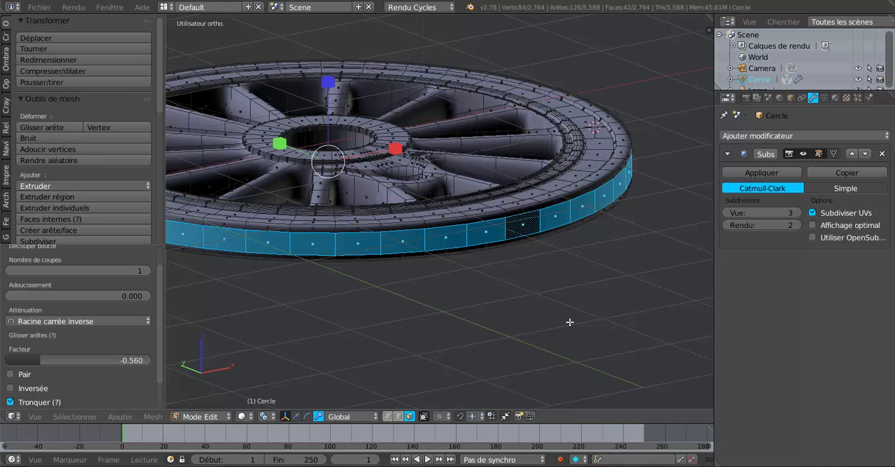
{"action": "key", "text": "s"}
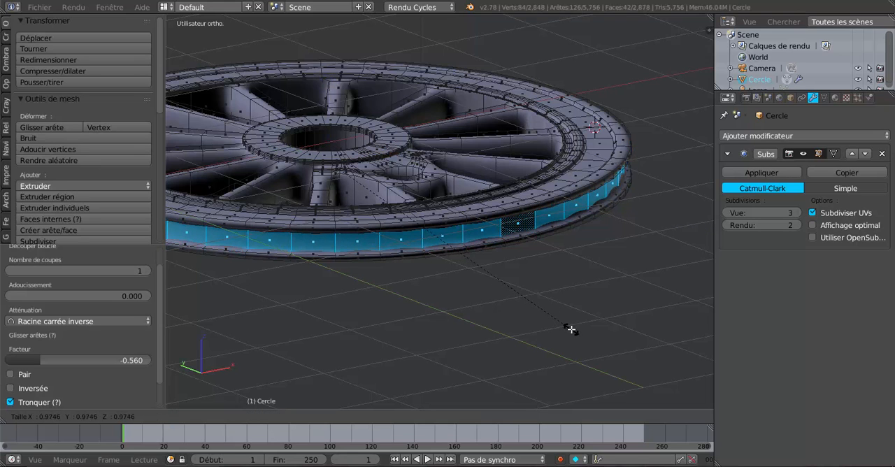
{"action": "left_click", "coordinate": [571, 329]}
{"action": "key", "text": "Tab"}
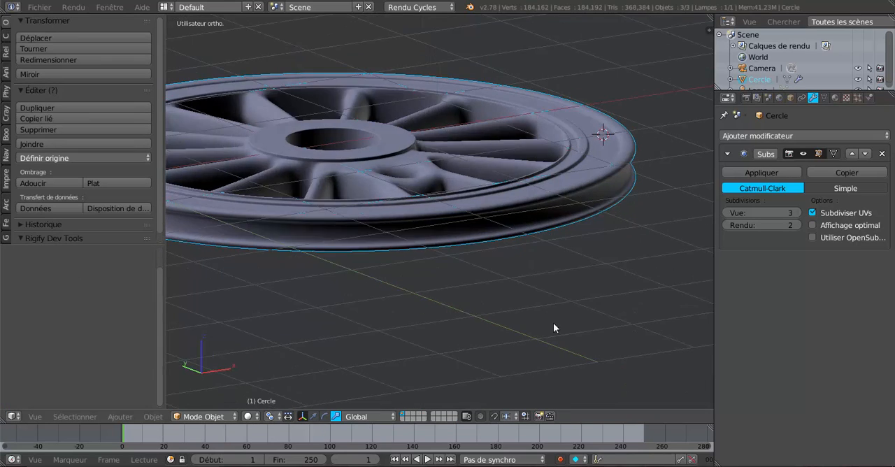
{"action": "mouse_move", "coordinate": [553, 328]}
{"action": "middle_mouse_down"}
{"action": "mouse_move", "coordinate": [472, 317]}
{"action": "mouse_move", "coordinate": [469, 299]}
{"action": "mouse_move", "coordinate": [632, 315]}
{"action": "mouse_move", "coordinate": [639, 305]}
{"action": "mouse_move", "coordinate": [624, 287]}
{"action": "mouse_move", "coordinate": [553, 300]}
{"action": "middle_mouse_up"}
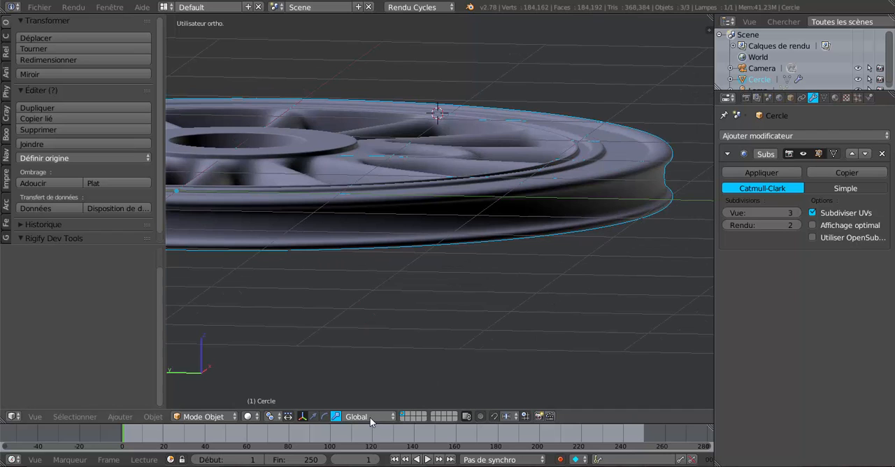
{"action": "scroll", "coordinate": [407, 342], "scroll_direction": "down", "scroll_amount": 2}
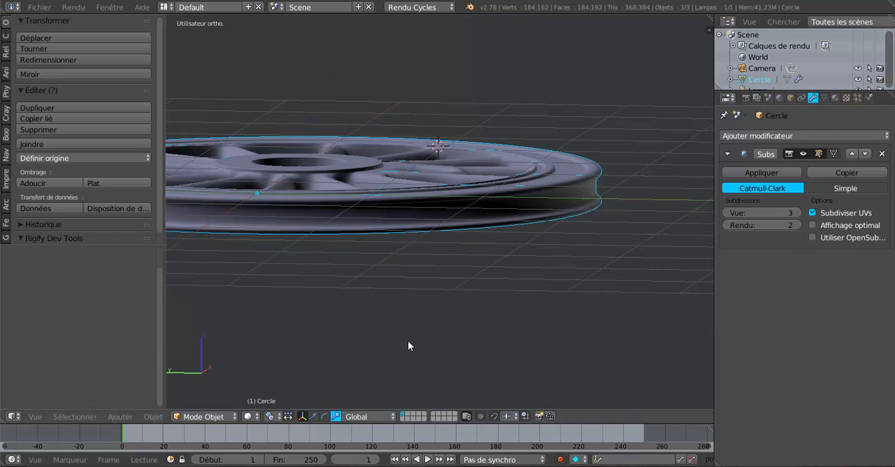
Step: Scale the groove's inner face loop down along the Z axis so the flanges slope, and check the profile in object mode
{"action": "key", "text": "Tab"}
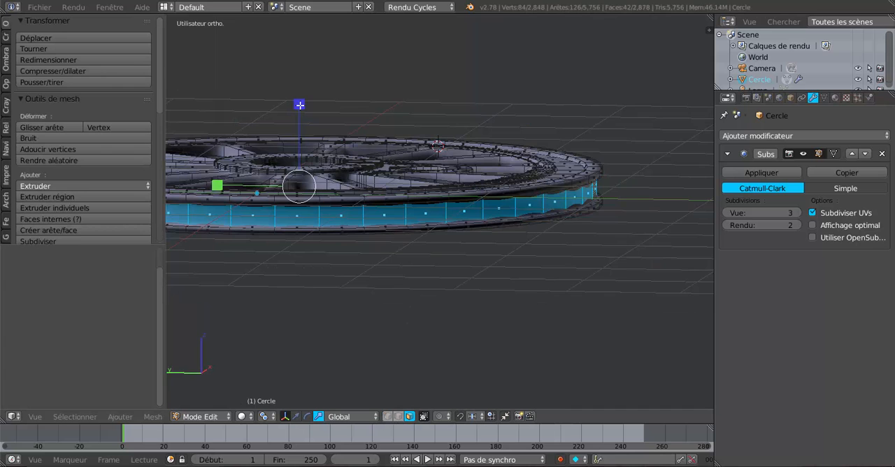
{"action": "left_click_drag", "start_coordinate": [298, 105], "coordinate": [311, 142]}
{"action": "key", "text": "Tab"}
{"action": "middle_click_drag", "start_coordinate": [417, 268], "coordinate": [435, 263]}
{"action": "scroll", "coordinate": [623, 177], "scroll_direction": "up", "scroll_amount": 2}
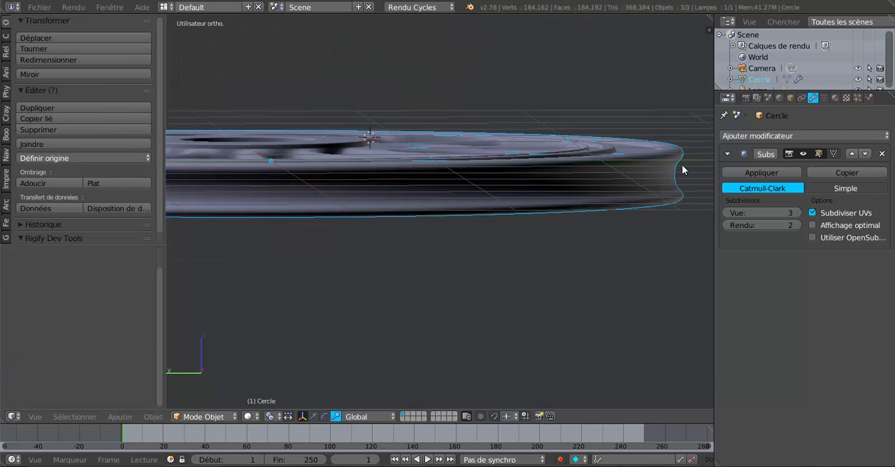
{"action": "middle_click_drag", "start_coordinate": [677, 189], "coordinate": [588, 178], "text": "shift"}
{"action": "scroll", "coordinate": [631, 154], "scroll_direction": "up", "scroll_amount": 1}
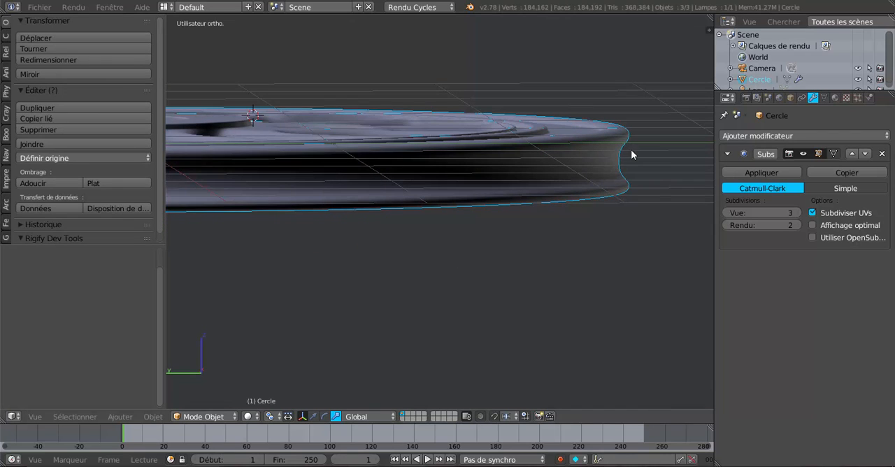
Step: Add two loop cuts to the groove's inner wall, slid toward its upper edge at 0.885 and its lower edge at -0.720
{"action": "key", "text": "Tab"}
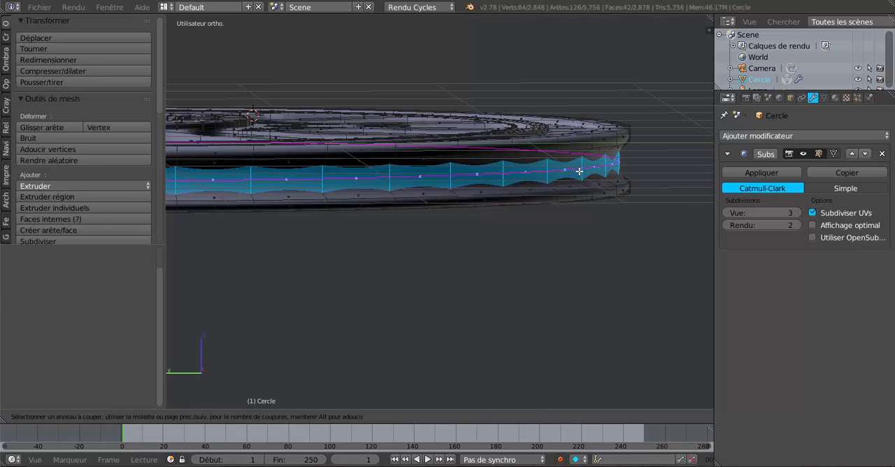
{"action": "left_click", "coordinate": [579, 171], "text": "alt"}
{"action": "key", "text": "g"}
{"action": "key", "text": "g"}
{"action": "left_click", "coordinate": [582, 159]}
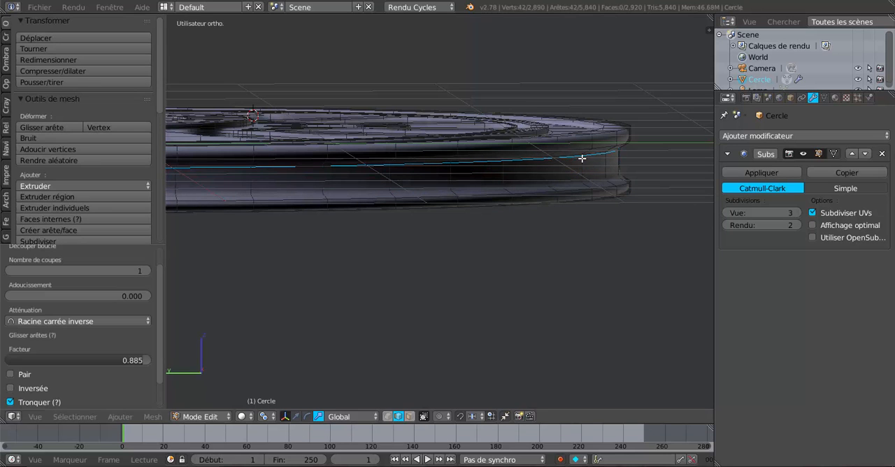
{"action": "key", "text": "g"}
{"action": "key", "text": "g"}
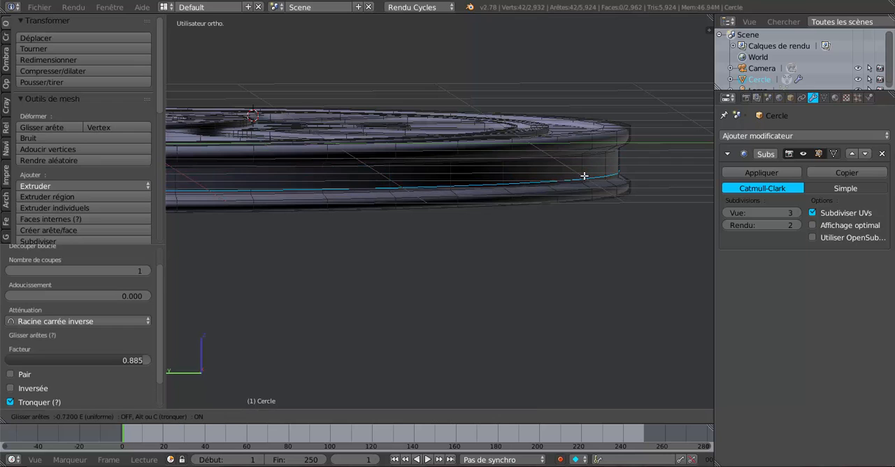
{"action": "left_click", "coordinate": [584, 176]}
Step: Add three centred loop cuts to the outer wall of the upper flange and three to the outer wall of the lower flange
{"action": "middle_click_drag", "start_coordinate": [587, 173], "coordinate": [596, 162]}
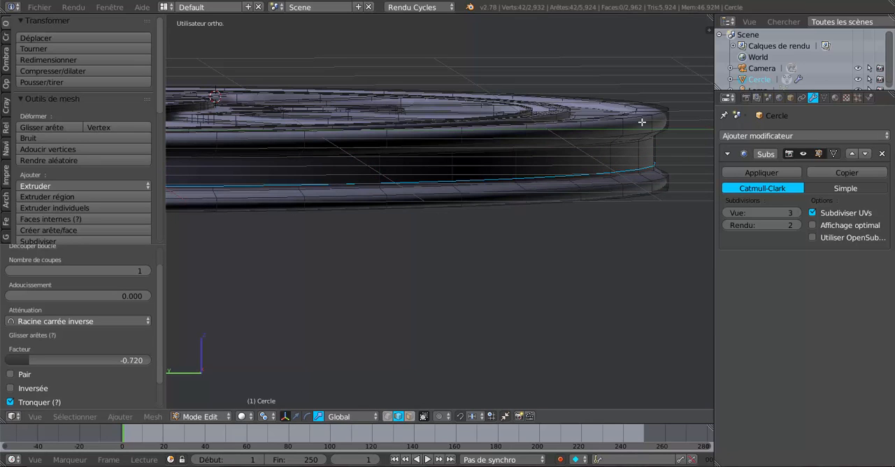
{"action": "key", "text": "ctrl+r"}
{"action": "scroll", "coordinate": [625, 123], "scroll_direction": "up", "scroll_amount": 2}
{"action": "left_click", "coordinate": [625, 124]}
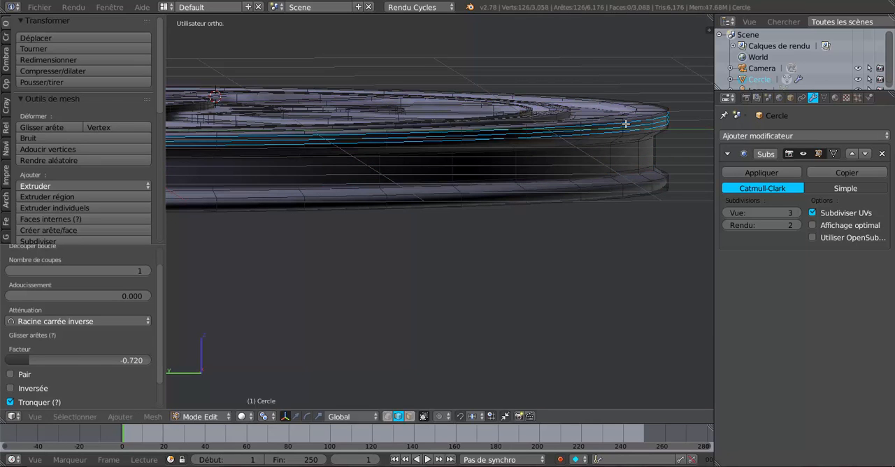
{"action": "right_click", "coordinate": [626, 126]}
{"action": "key", "text": "ctrl+r"}
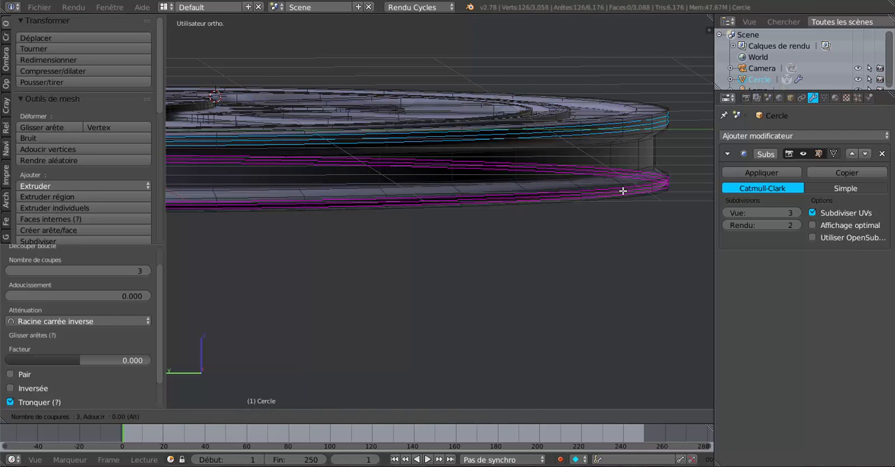
{"action": "left_click", "coordinate": [622, 190]}
{"action": "right_click", "coordinate": [621, 190]}
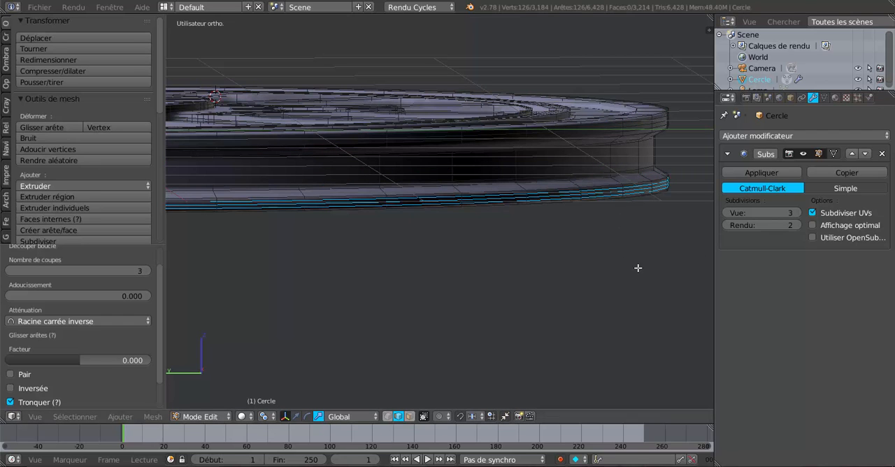
{"action": "middle_click_drag", "start_coordinate": [551, 283], "coordinate": [441, 233]}
{"action": "key", "text": "Tab"}
{"action": "scroll", "coordinate": [530, 290], "scroll_direction": "up", "scroll_amount": 3}
{"action": "key", "text": "Tab"}
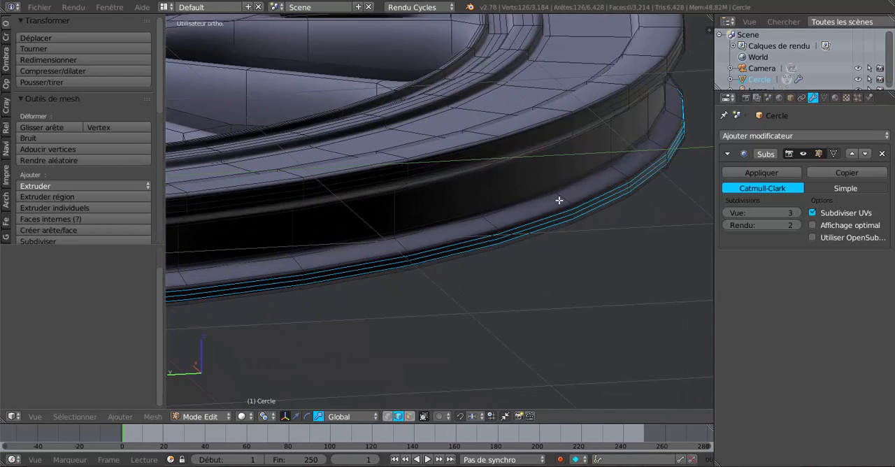
{"action": "key", "text": "ctrl+r"}
{"action": "left_click", "coordinate": [566, 197]}
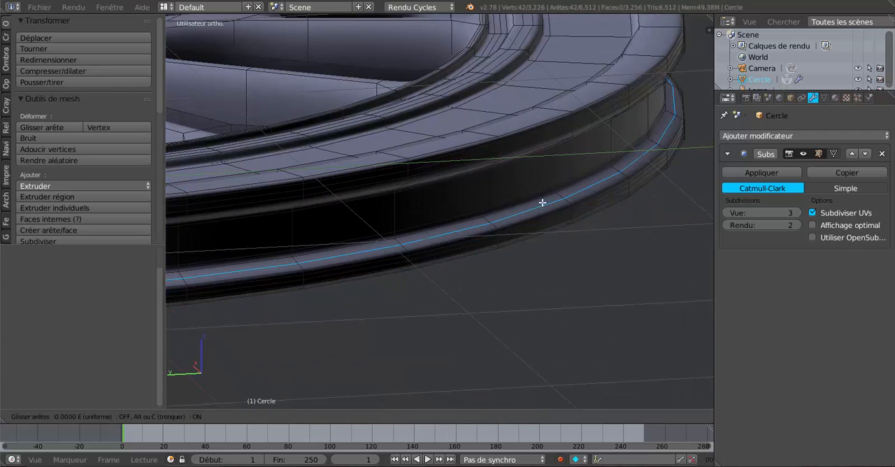
{"action": "left_click", "coordinate": [567, 273]}
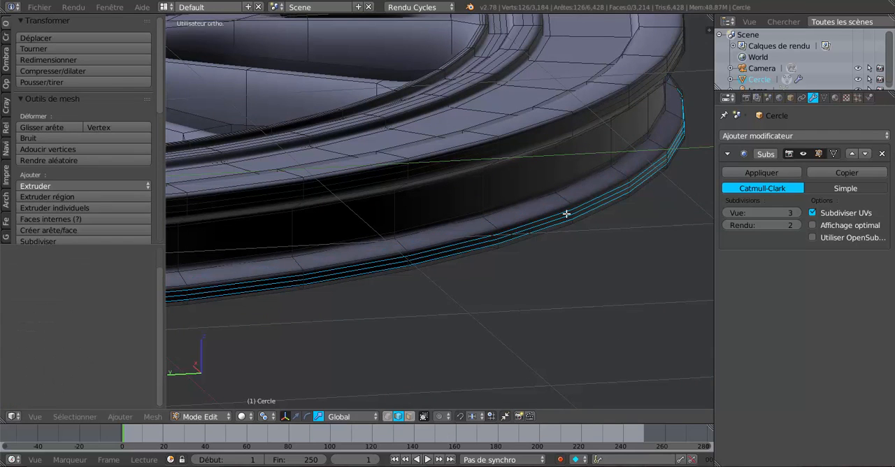
Step: Add three evenly spaced loop cuts to the sloped groove side of the lower flange
{"action": "key", "text": "ctrl+r"}
{"action": "scroll", "coordinate": [560, 199], "scroll_direction": "up", "scroll_amount": 1}
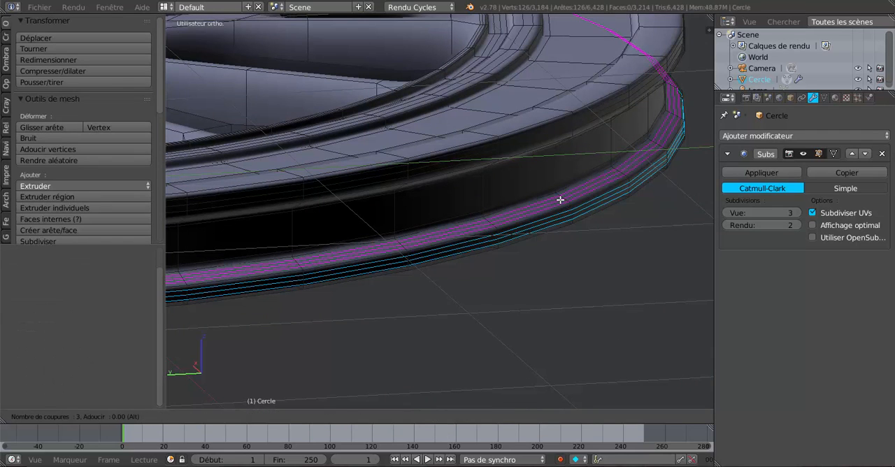
{"action": "left_click", "coordinate": [560, 200]}
{"action": "right_click", "coordinate": [560, 200]}
Step: Add two sets of three loop cuts on the underside of the upper flange and return to object mode
{"action": "scroll", "coordinate": [593, 262], "scroll_direction": "down", "scroll_amount": 5}
{"action": "middle_click_drag", "start_coordinate": [594, 262], "coordinate": [500, 175]}
{"action": "middle_click_drag", "start_coordinate": [559, 244], "coordinate": [523, 336]}
{"action": "scroll", "coordinate": [457, 251], "scroll_direction": "up", "scroll_amount": 5}
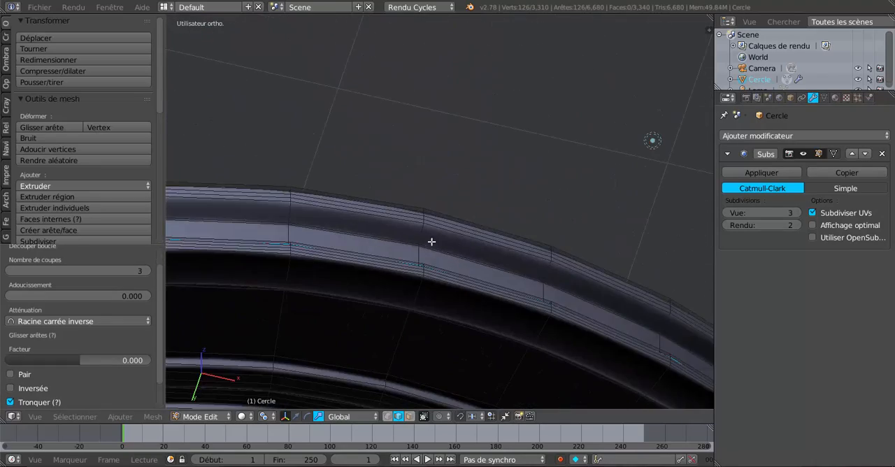
{"action": "left_click", "coordinate": [424, 242]}
{"action": "right_click", "coordinate": [424, 240]}
{"action": "key", "text": "ctrl+r"}
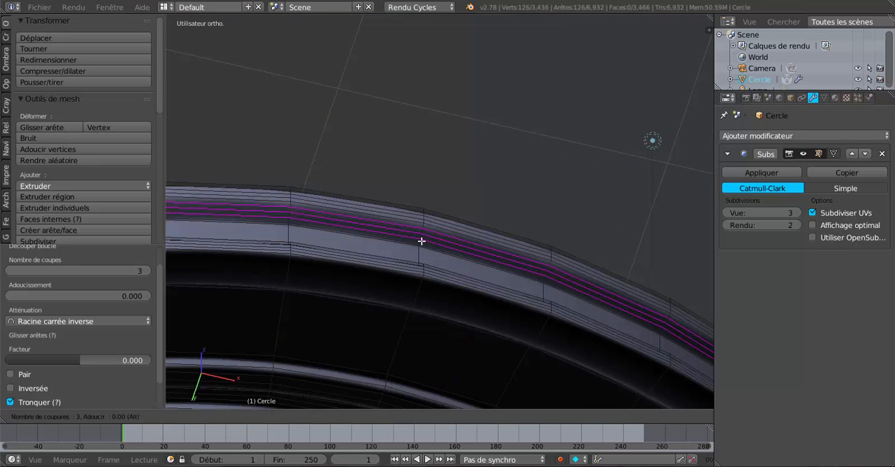
{"action": "left_click", "coordinate": [421, 242]}
{"action": "right_click", "coordinate": [422, 242]}
{"action": "key", "text": "Tab"}
{"action": "scroll", "coordinate": [422, 241], "scroll_direction": "down", "scroll_amount": 5}
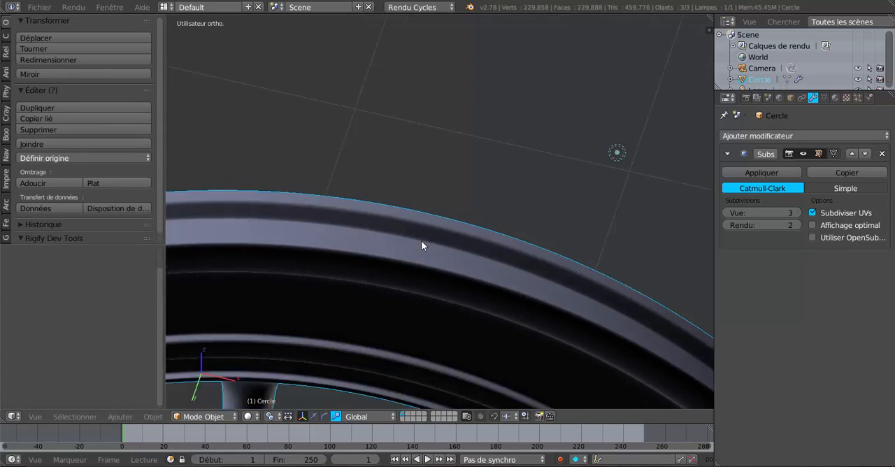
{"action": "middle_click_drag", "start_coordinate": [436, 261], "coordinate": [448, 334]}
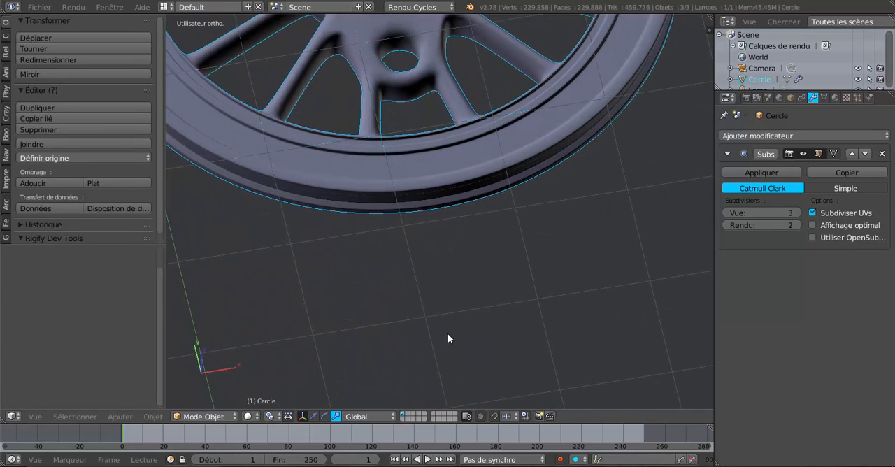
Step: In edit mode, add a loop cut inside the small hole beside the hub, slid to its upper rim with a factor of 0.931
{"action": "middle_click_drag", "start_coordinate": [467, 242], "coordinate": [509, 324], "text": "shift"}
{"action": "middle_click_drag", "start_coordinate": [501, 292], "coordinate": [555, 295]}
{"action": "scroll", "coordinate": [508, 266], "scroll_direction": "up", "scroll_amount": 4}
{"action": "scroll", "coordinate": [493, 297], "scroll_direction": "up", "scroll_amount": 2}
{"action": "key", "text": "Tab"}
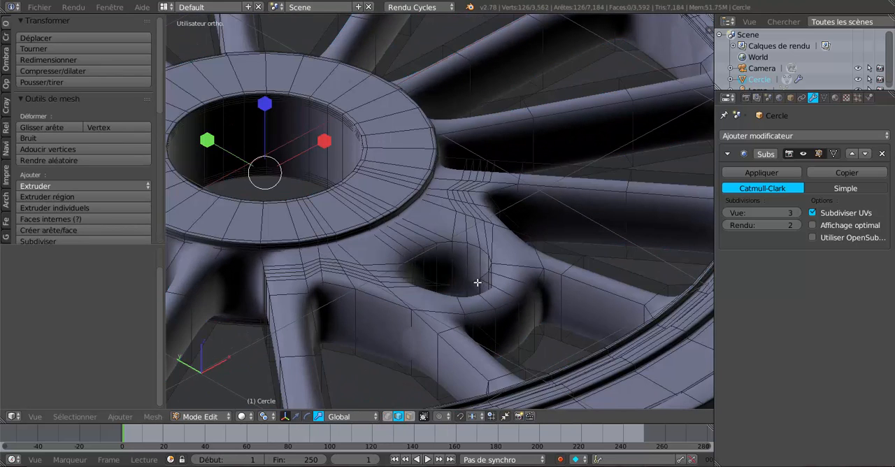
{"action": "scroll", "coordinate": [477, 282], "scroll_direction": "up", "scroll_amount": 1}
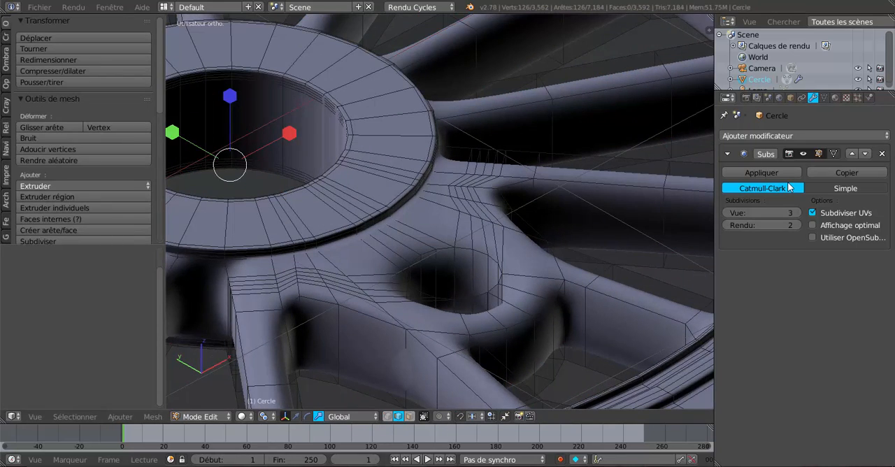
{"action": "key", "text": "ctrl+r"}
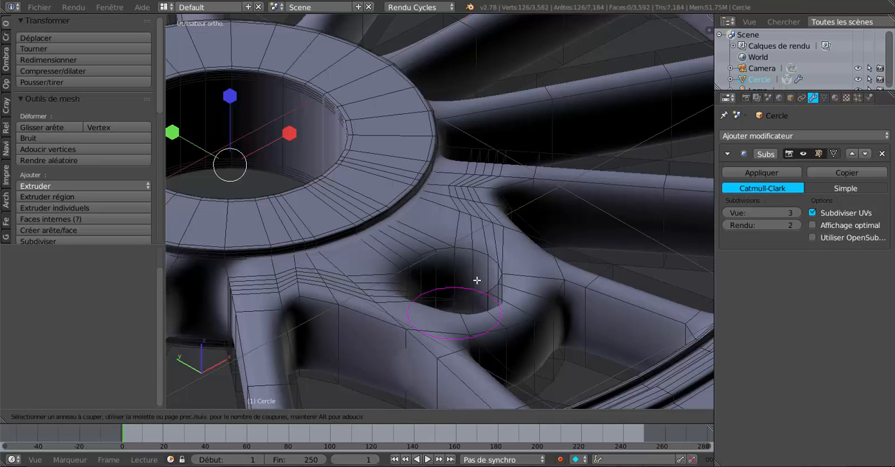
{"action": "left_click", "coordinate": [477, 281]}
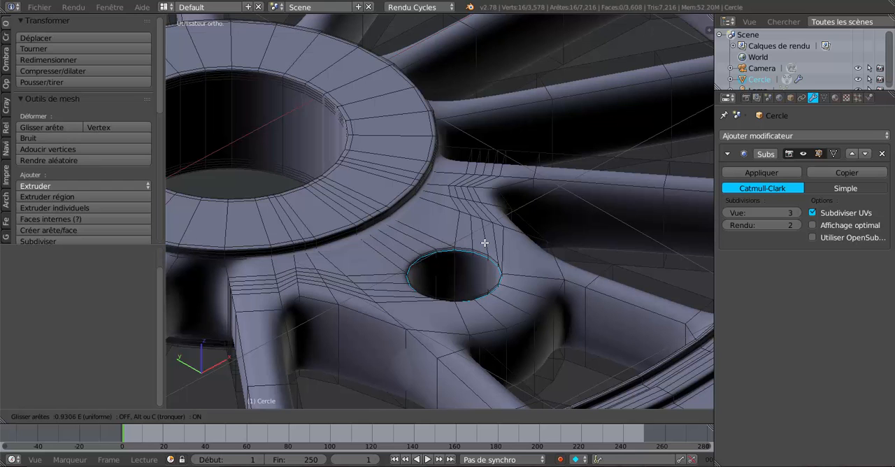
{"action": "left_click", "coordinate": [484, 243]}
Step: Add a second loop cut inside the small hole, slid toward its lower rim with a factor of -0.615
{"action": "middle_click_drag", "start_coordinate": [476, 278], "coordinate": [478, 306]}
{"action": "key", "text": "ctrl+r"}
{"action": "left_click", "coordinate": [473, 260]}
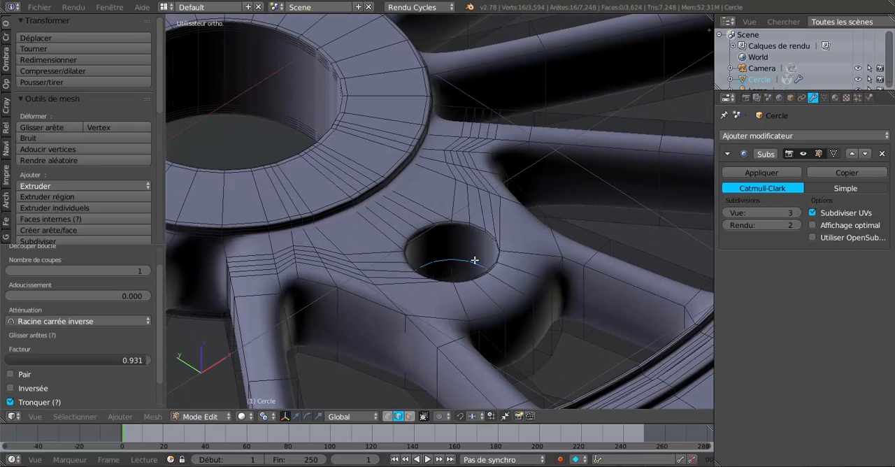
{"action": "left_click", "coordinate": [476, 282]}
Step: Edge-slide the new loop closer to the small hole's lower rim with a factor of -0.565
{"action": "middle_click_drag", "start_coordinate": [473, 363], "coordinate": [475, 241]}
{"action": "scroll", "coordinate": [475, 241], "scroll_direction": "down", "scroll_amount": 4}
{"action": "middle_click_drag", "start_coordinate": [442, 346], "coordinate": [511, 178], "text": "shift"}
{"action": "scroll", "coordinate": [521, 186], "scroll_direction": "up", "scroll_amount": 3}
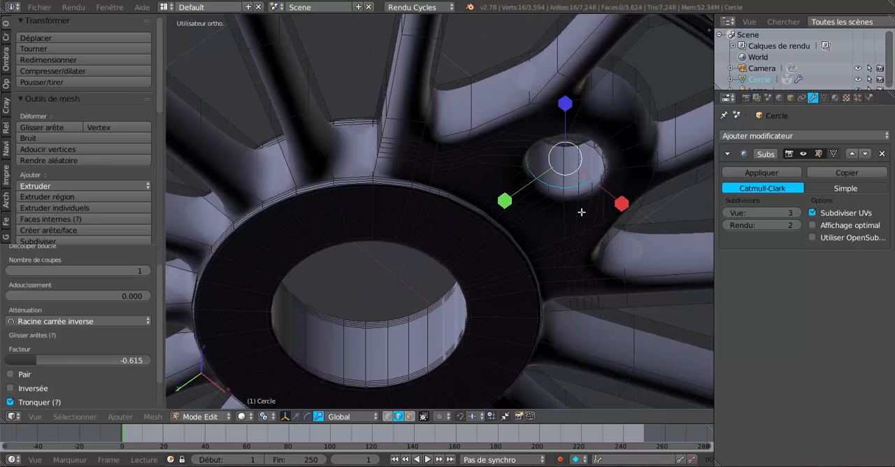
{"action": "key", "text": "g"}
{"action": "key", "text": "g"}
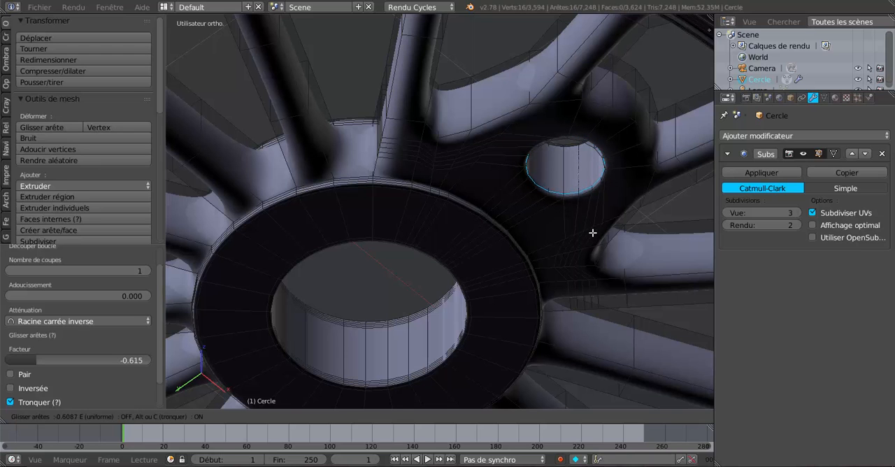
{"action": "left_click", "coordinate": [592, 237]}
{"action": "middle_click_drag", "start_coordinate": [592, 233], "coordinate": [481, 293]}
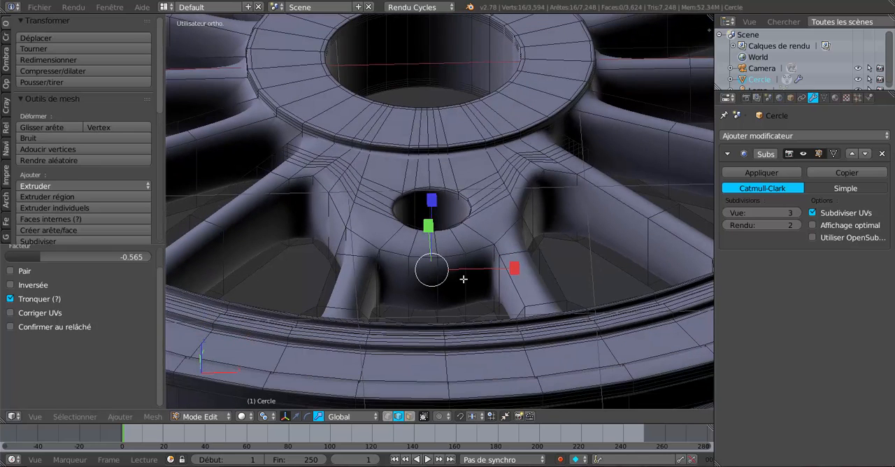
Step: Add a loop cut around the walls beneath the small hole's boss, slid toward their upper edge with a factor of 0.873
{"action": "key", "text": "ctrl+r"}
{"action": "left_click", "coordinate": [463, 272]}
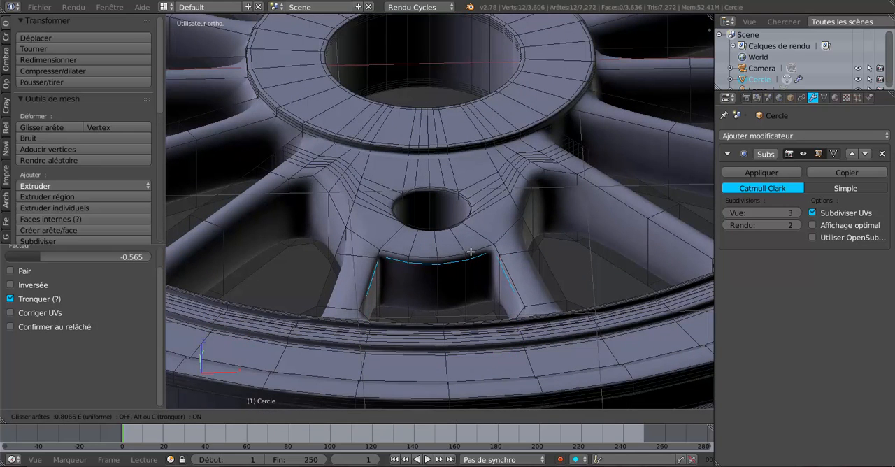
{"action": "left_click", "coordinate": [469, 251]}
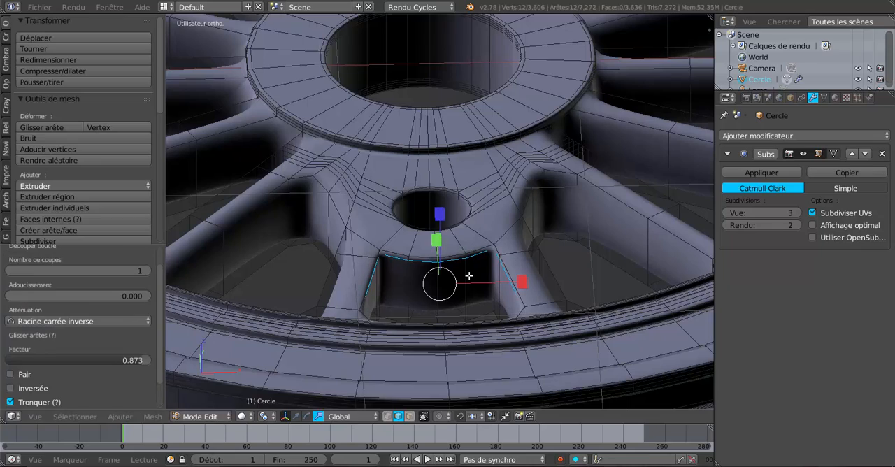
Step: Add a second loop cut on the walls beneath the small hole's boss, slid toward their lower edge with a factor of -0.737
{"action": "key", "text": "ctrl+r"}
{"action": "left_click", "coordinate": [469, 277]}
{"action": "left_click", "coordinate": [469, 297]}
{"action": "scroll", "coordinate": [470, 297], "scroll_direction": "down", "scroll_amount": 3}
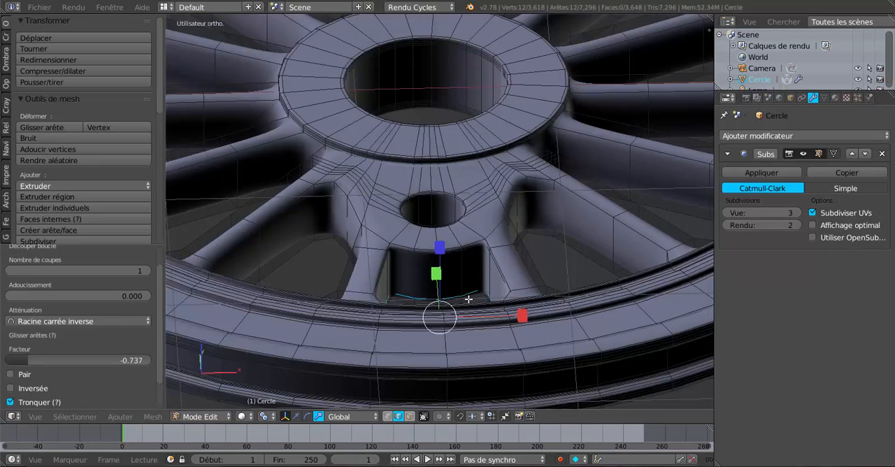
{"action": "middle_click_drag", "start_coordinate": [480, 297], "coordinate": [459, 290]}
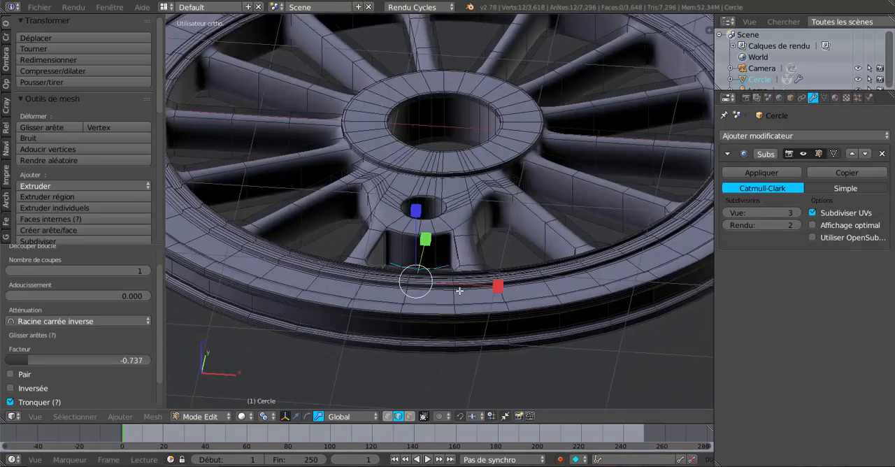
{"action": "scroll", "coordinate": [459, 290], "scroll_direction": "down", "scroll_amount": 4}
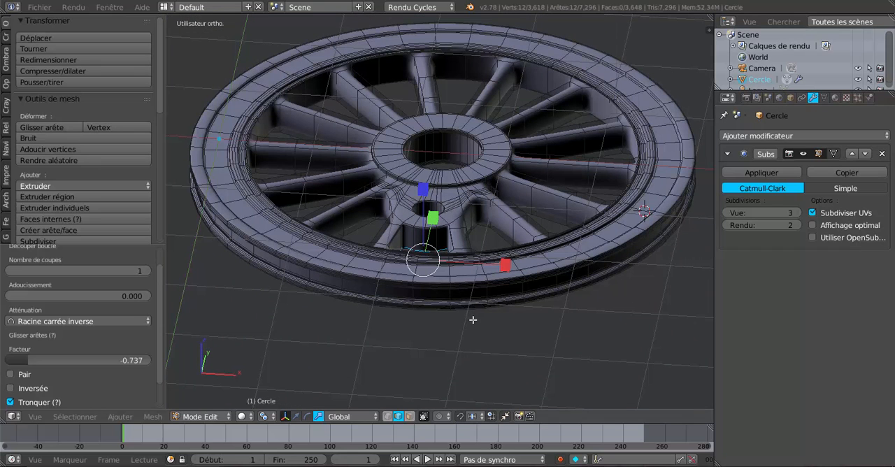
Step: Undo the recent edits, back through the loop cuts, rim groove and downward displacement of the extruded faces, until the wheel is flat
{"action": "key", "text": "ctrl+z"}
{"action": "key", "text": "ctrl+z"}
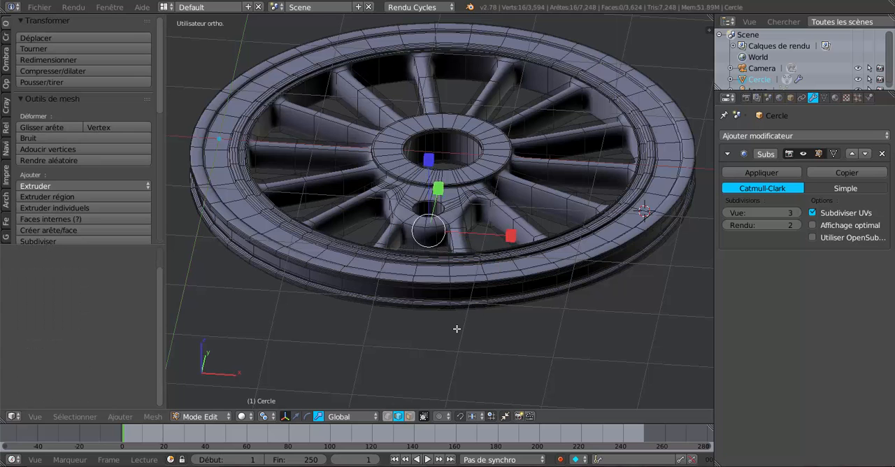
{"action": "key", "text": "ctrl+z"}
{"action": "key", "text": "ctrl+z"}
{"action": "key", "text": "ctrl+z"}
{"action": "key", "text": "ctrl+z"}
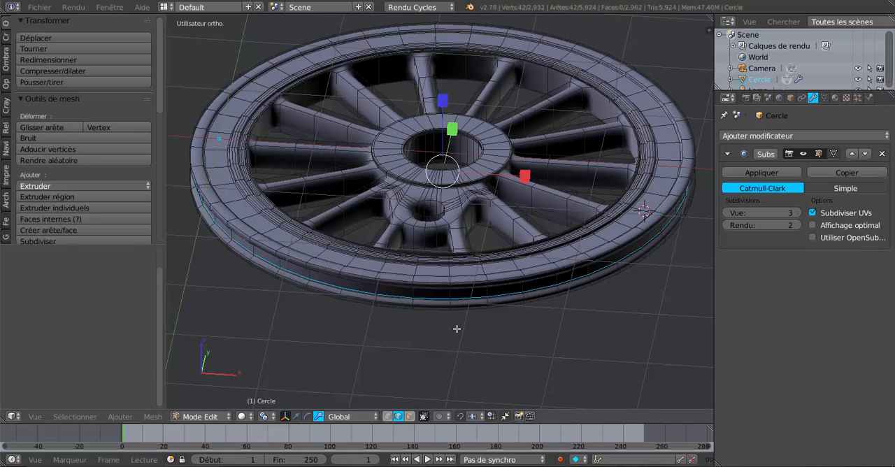
{"action": "key", "text": "ctrl+z"}
{"action": "key", "text": "ctrl+z"}
{"action": "key", "text": "ctrl+z"}
{"action": "key", "text": "ctrl+z"}
{"action": "key", "text": "ctrl+z"}
{"action": "key", "text": "ctrl+z"}
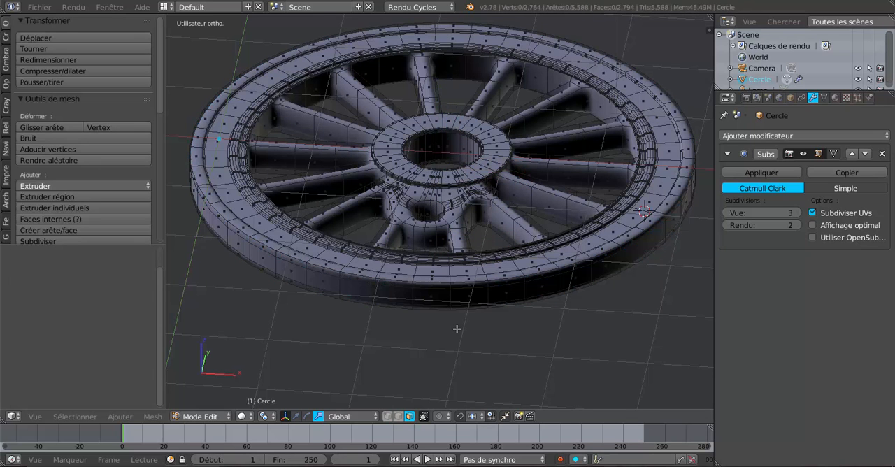
{"action": "key", "text": "ctrl+z"}
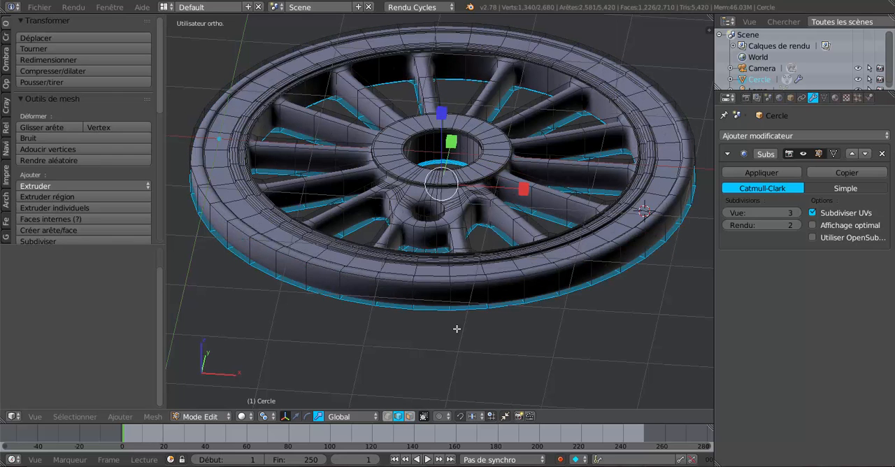
{"action": "key", "text": "ctrl+z"}
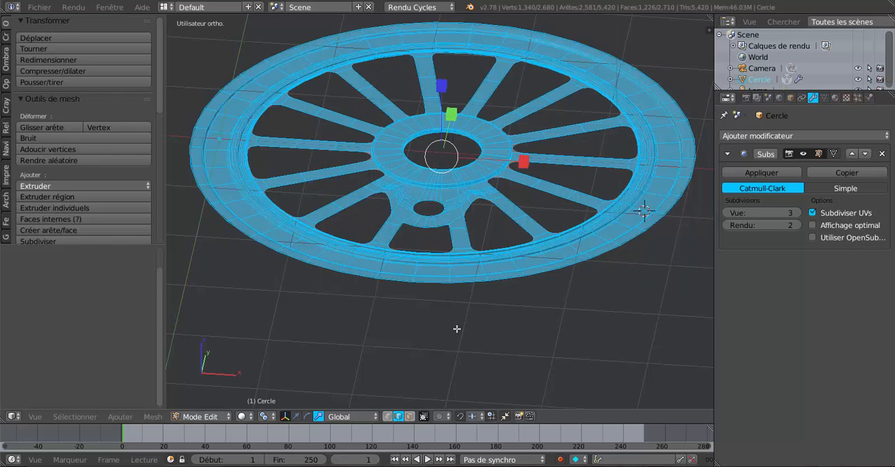
Step: Switch to the translate manipulator, extrude the selected wheel faces in place, and move the extrusion -0.022 along Z
{"action": "mouse_move", "coordinate": [463, 330]}
{"action": "middle_mouse_down"}
{"action": "mouse_move", "coordinate": [475, 330]}
{"action": "mouse_move", "coordinate": [463, 359]}
{"action": "mouse_move", "coordinate": [464, 339]}
{"action": "middle_mouse_up"}
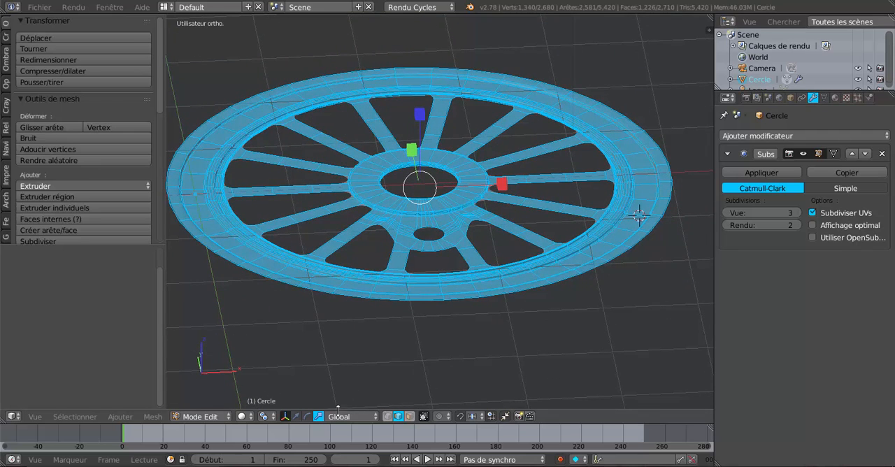
{"action": "left_click", "coordinate": [295, 415]}
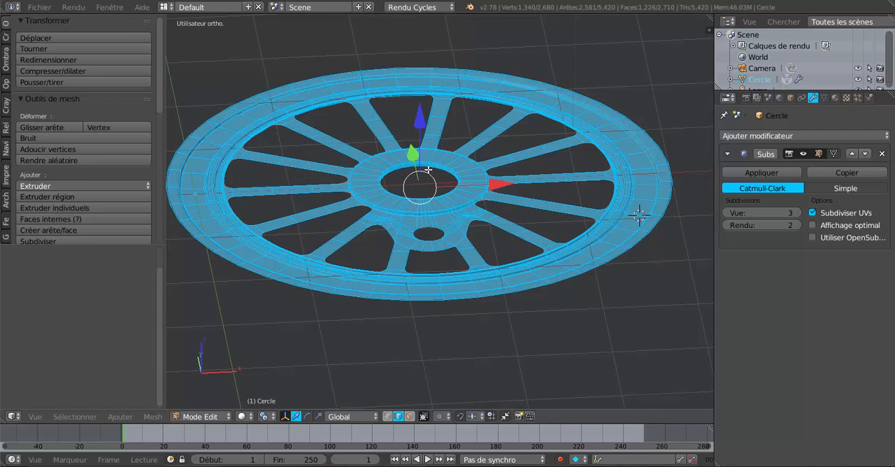
{"action": "middle_click_drag", "start_coordinate": [429, 169], "coordinate": [554, 217]}
{"action": "scroll", "coordinate": [554, 217], "scroll_direction": "up", "scroll_amount": 7}
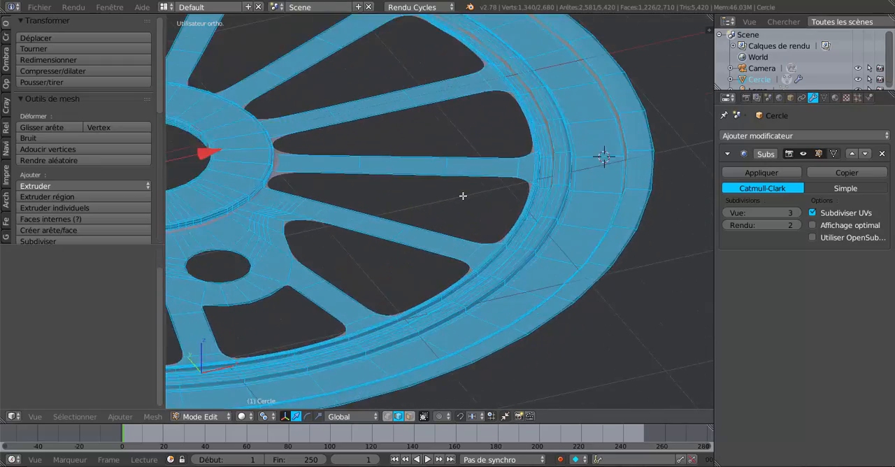
{"action": "scroll", "coordinate": [459, 193], "scroll_direction": "down", "scroll_amount": 8}
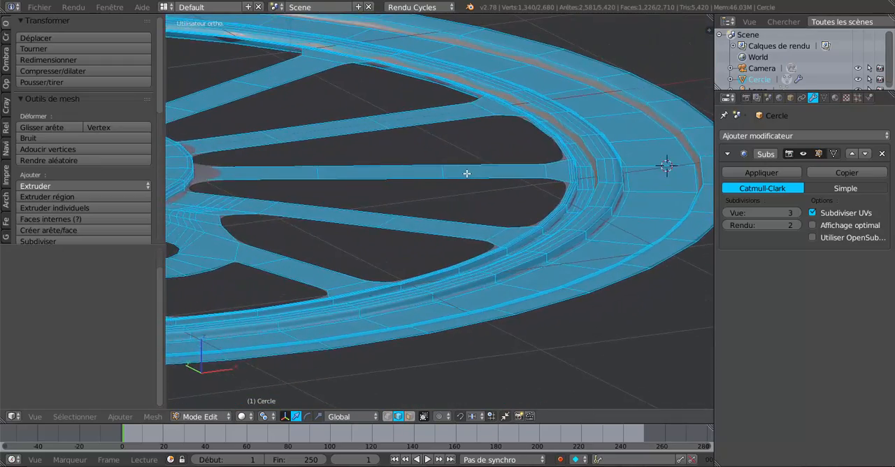
{"action": "key", "text": "KP_Decimal"}
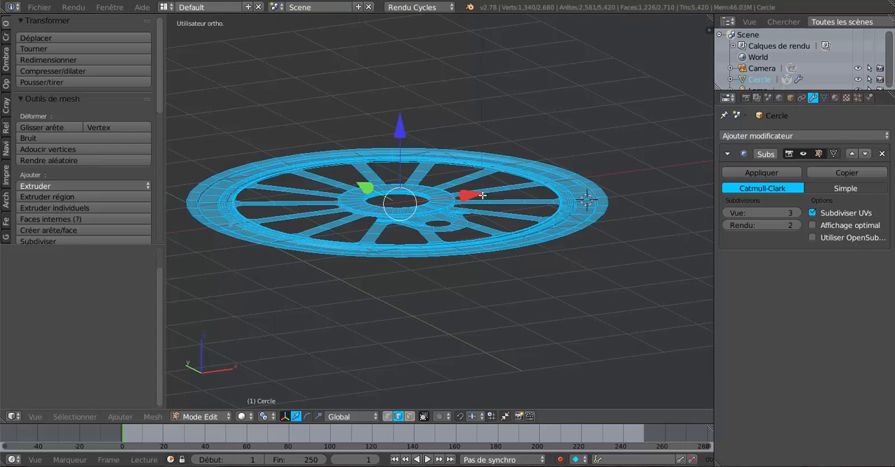
{"action": "key", "text": "e"}
{"action": "right_click", "coordinate": [471, 194]}
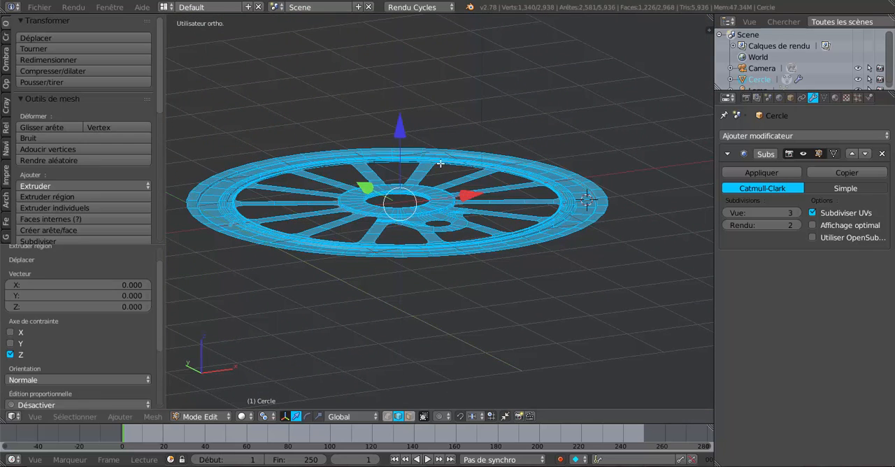
{"action": "left_click_drag", "start_coordinate": [402, 133], "coordinate": [404, 140]}
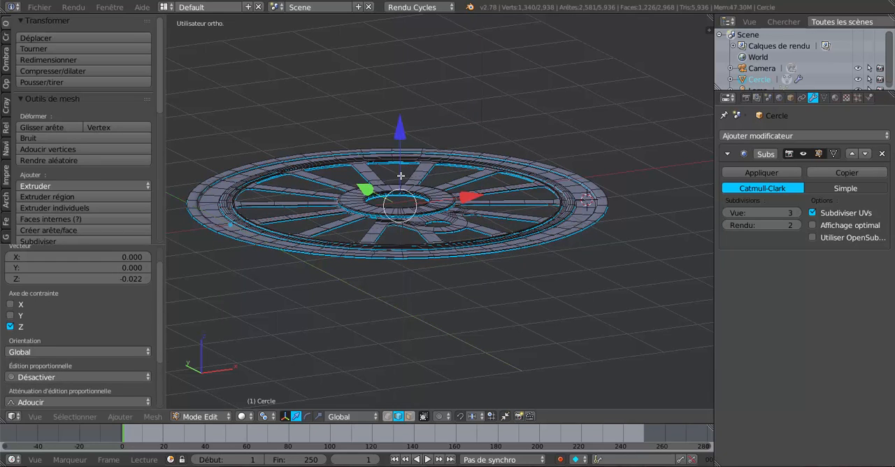
Step: Extrude the selected underside faces again and move them -0.357 along Z to give the wheel its thickness
{"action": "key", "text": "e"}
{"action": "right_click", "coordinate": [399, 170]}
{"action": "left_click_drag", "start_coordinate": [401, 138], "coordinate": [406, 164]}
{"action": "middle_click_drag", "start_coordinate": [413, 180], "coordinate": [418, 203]}
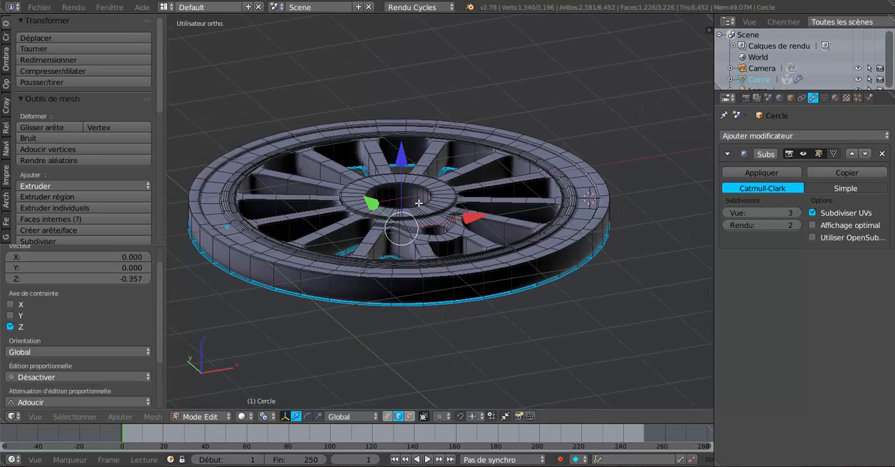
{"action": "scroll", "coordinate": [418, 203], "scroll_direction": "up", "scroll_amount": 6}
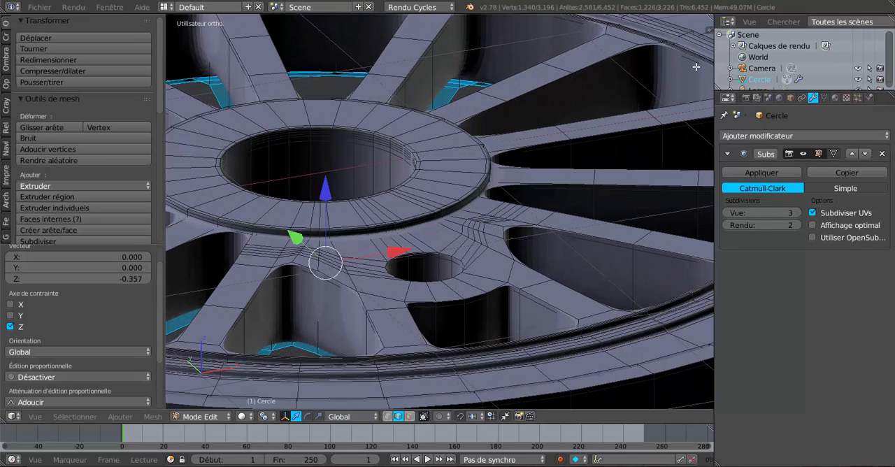
{"action": "scroll", "coordinate": [489, 132], "scroll_direction": "down", "scroll_amount": 6}
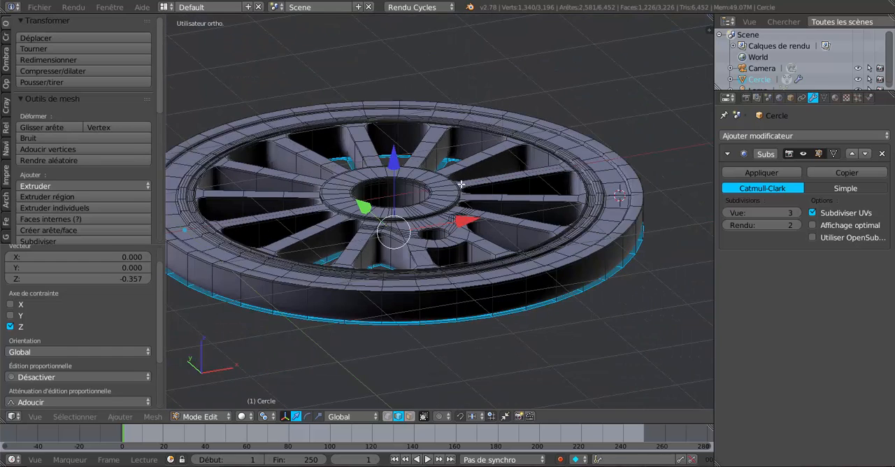
Step: Show the wheel in front view, widen the 3D viewport, and switch to the scale manipulator for the selected underside faces
{"action": "middle_click_drag", "start_coordinate": [452, 188], "coordinate": [486, 171]}
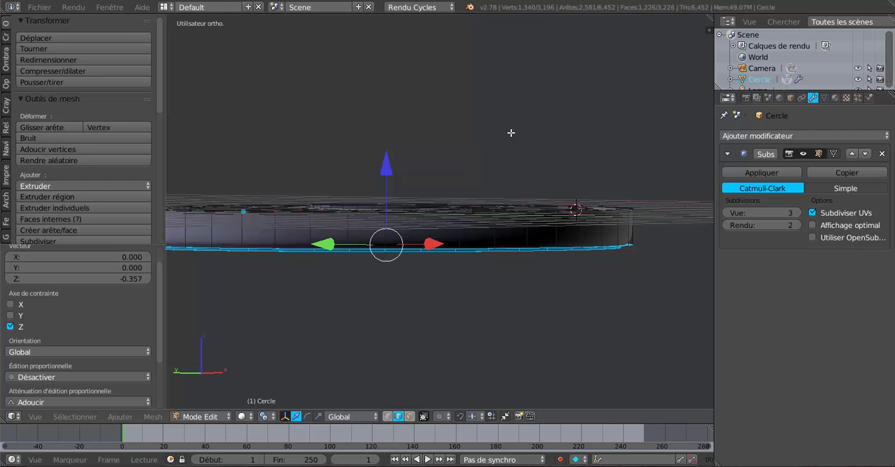
{"action": "key", "text": "KP_7"}
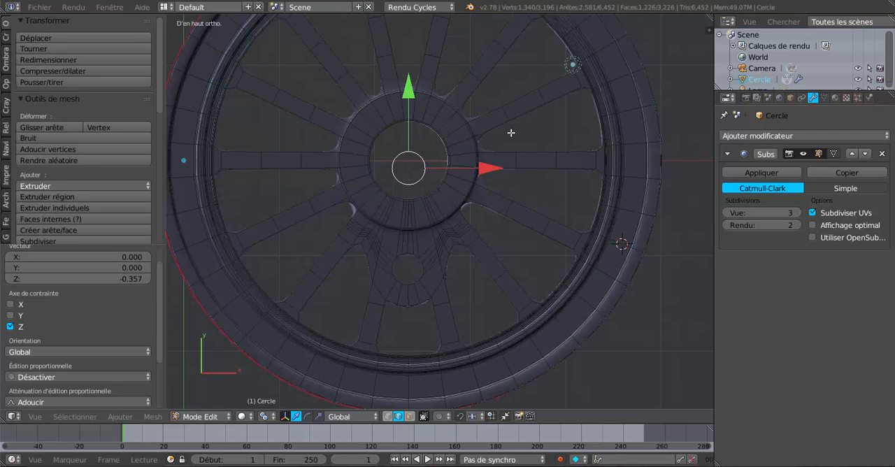
{"action": "key", "text": "KP_1"}
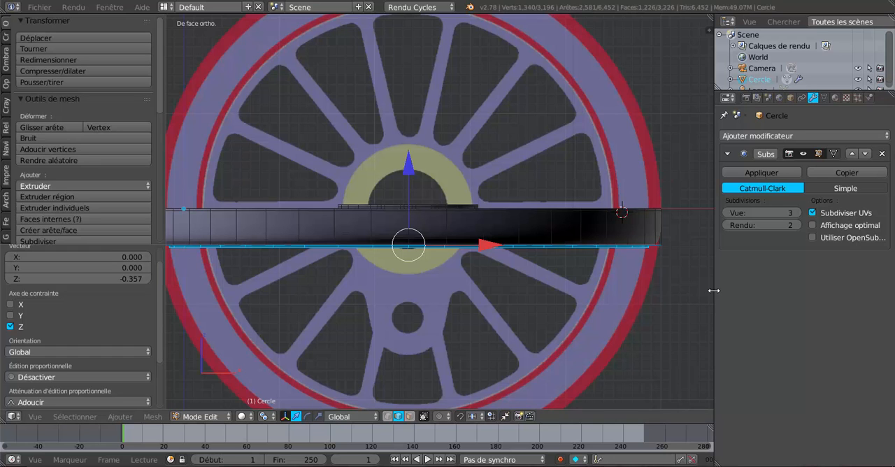
{"action": "left_click_drag", "start_coordinate": [713, 290], "coordinate": [798, 290]}
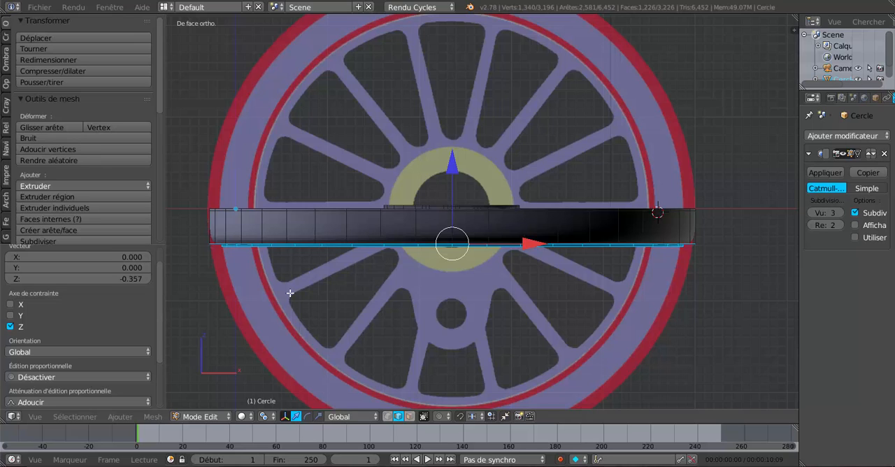
{"action": "left_click", "coordinate": [320, 417]}
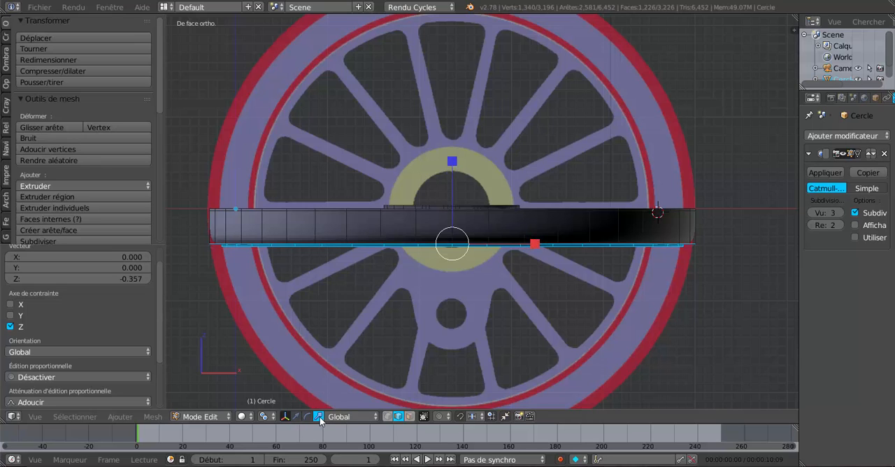
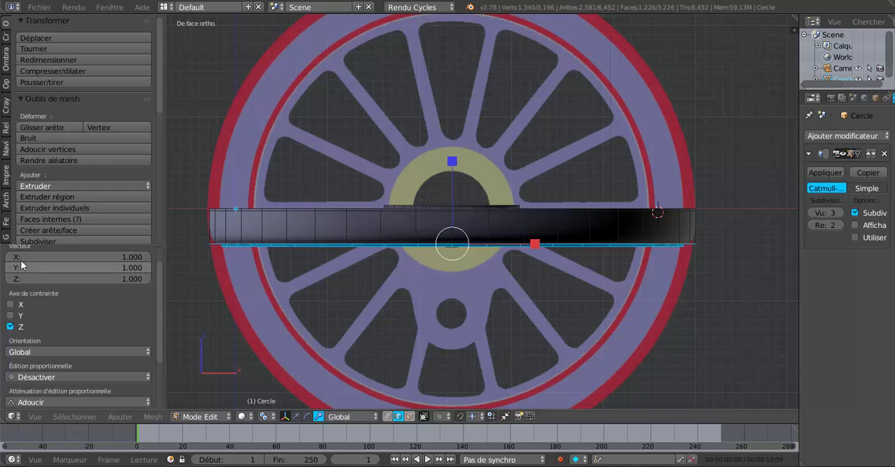
Step: Flip the selected underside faces vertically by setting their Z scale to -1.000
{"action": "left_click", "coordinate": [123, 275]}
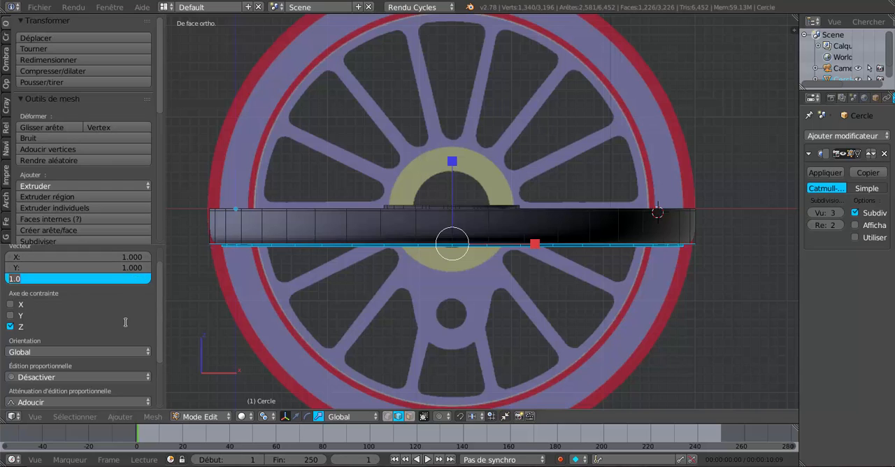
{"action": "type", "text": "-1"}
{"action": "key", "text": "Return"}
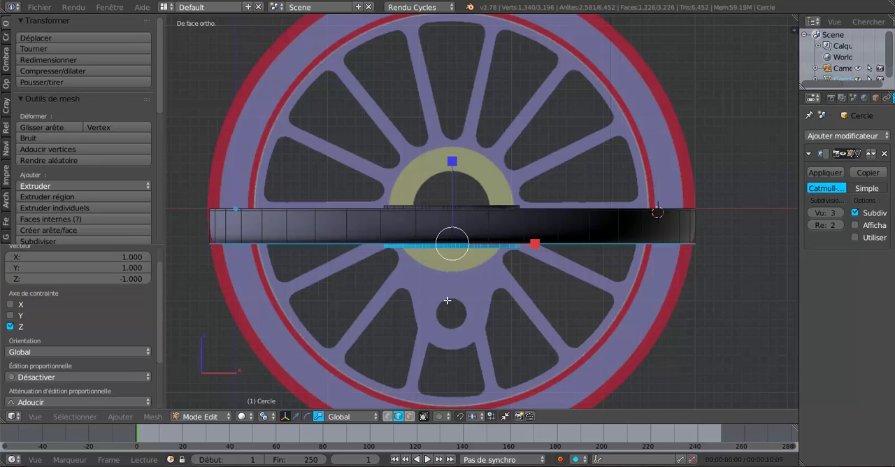
Step: Switch to the translate manipulator, extrude the flipped underside faces in place, and move the extrusion -0.037 along Z
{"action": "left_click", "coordinate": [297, 416]}
{"action": "key", "text": "e"}
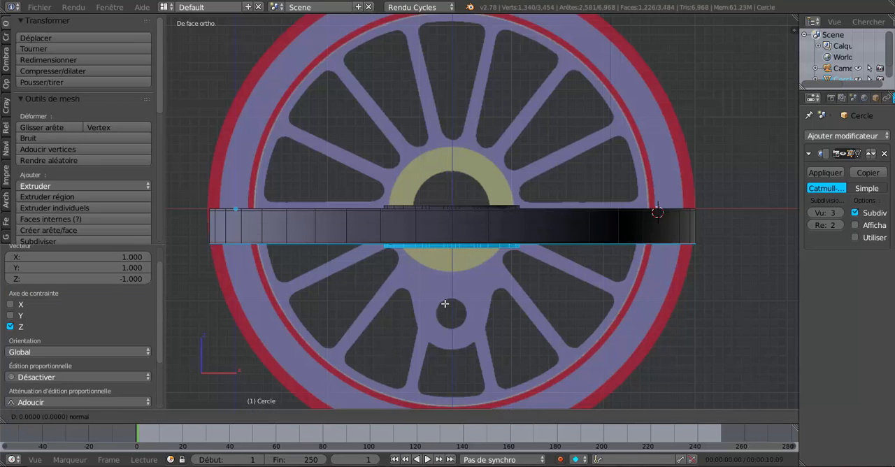
{"action": "right_click", "coordinate": [447, 278]}
{"action": "left_click_drag", "start_coordinate": [453, 169], "coordinate": [456, 175]}
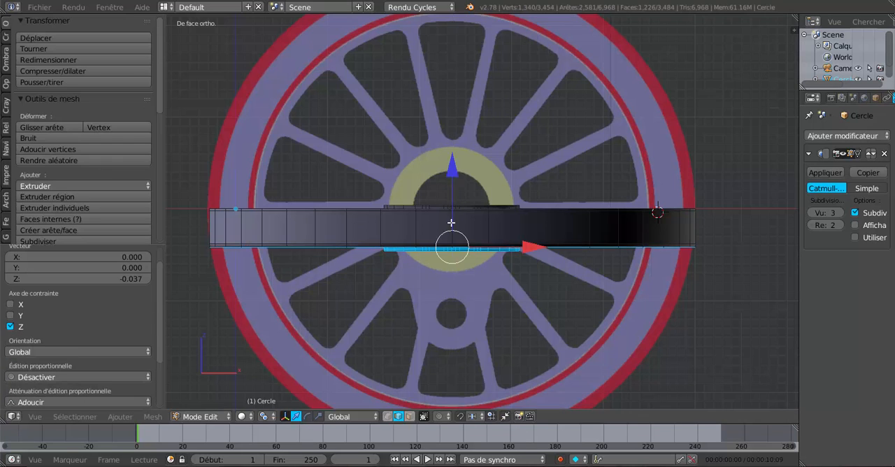
Step: Add two loop cuts around the wheel's outer side, slid toward its upper and lower edges with factors 0.791 and -0.718
{"action": "scroll", "coordinate": [452, 222], "scroll_direction": "up", "scroll_amount": 2}
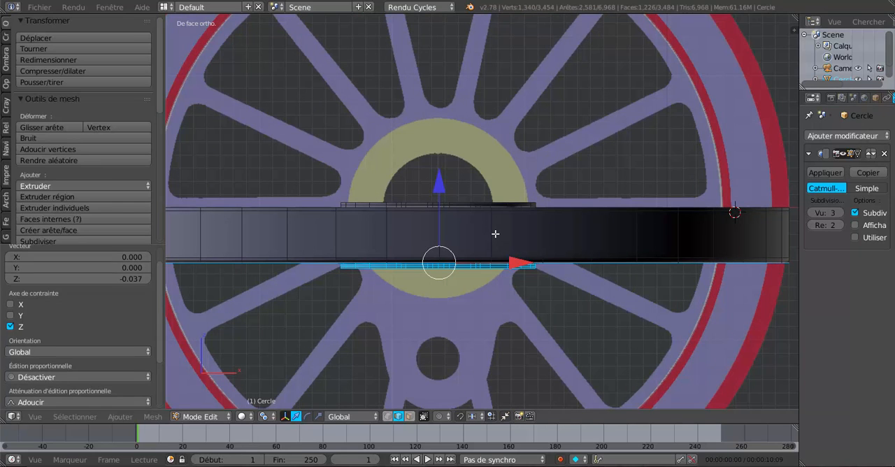
{"action": "key", "text": "g"}
{"action": "key", "text": "g"}
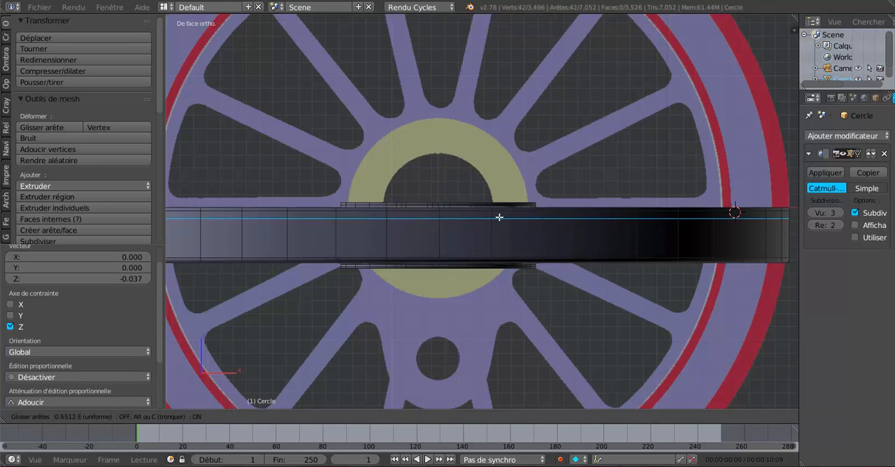
{"action": "left_click", "coordinate": [501, 215]}
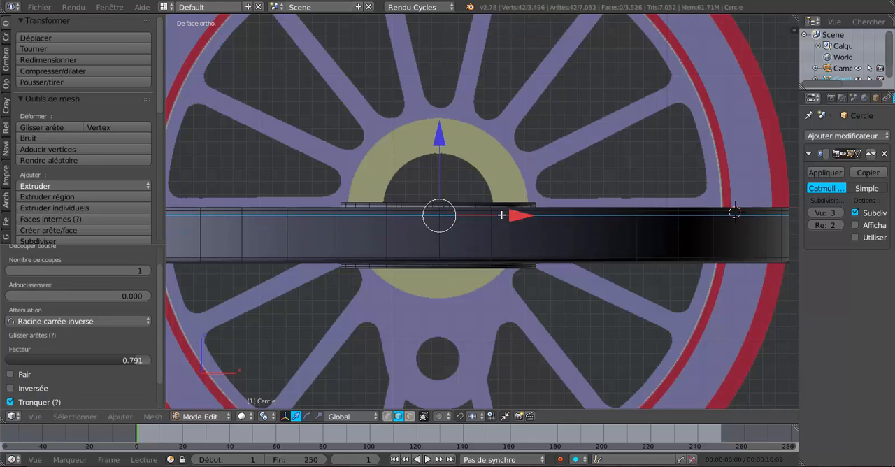
{"action": "key", "text": "ctrl+r"}
{"action": "left_click", "coordinate": [493, 240]}
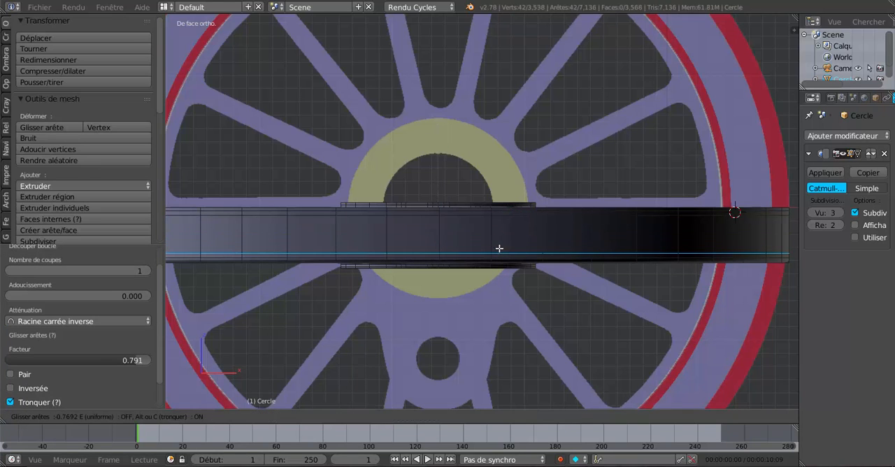
{"action": "left_click", "coordinate": [501, 249]}
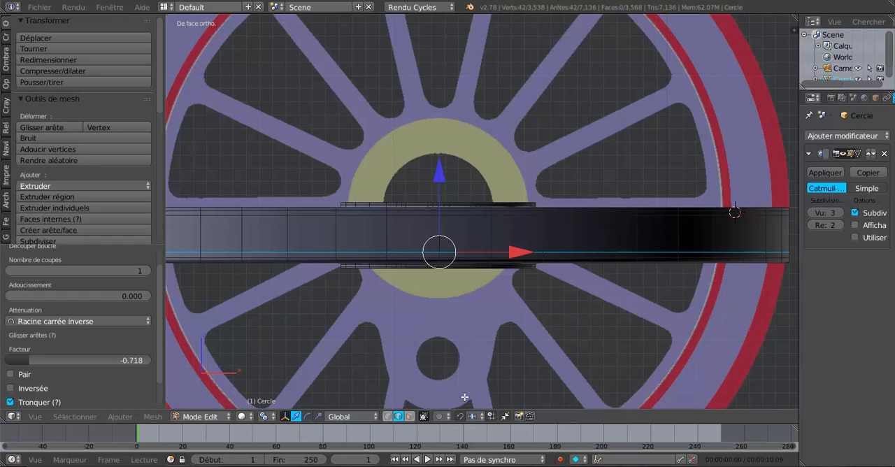
Step: Select the lower edge loop on the wheel's outer side and move it -0.013 along Z
{"action": "left_click", "coordinate": [410, 417]}
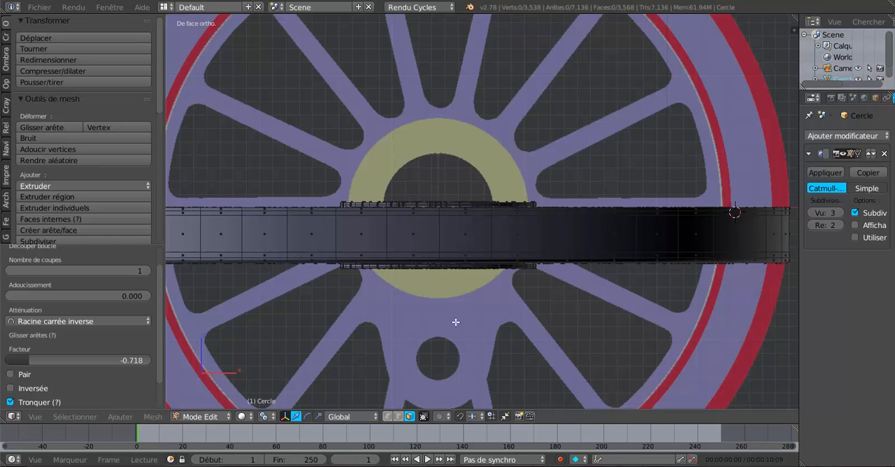
{"action": "right_click", "coordinate": [497, 230], "text": "alt"}
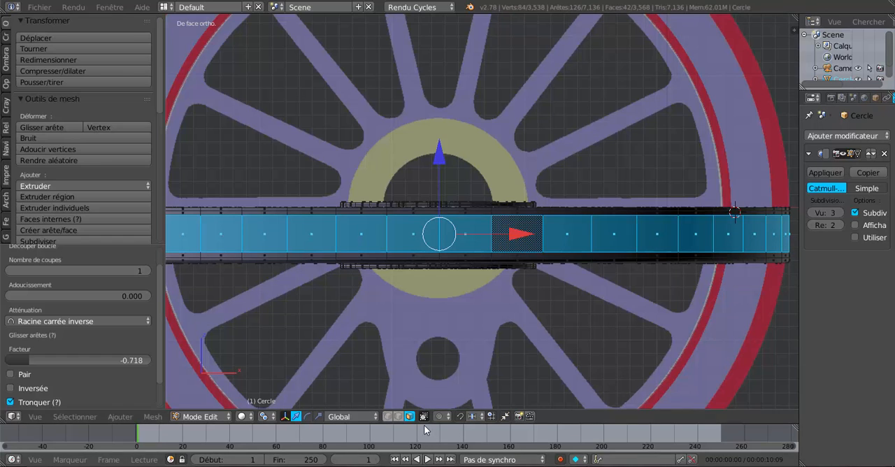
{"action": "left_click", "coordinate": [398, 416]}
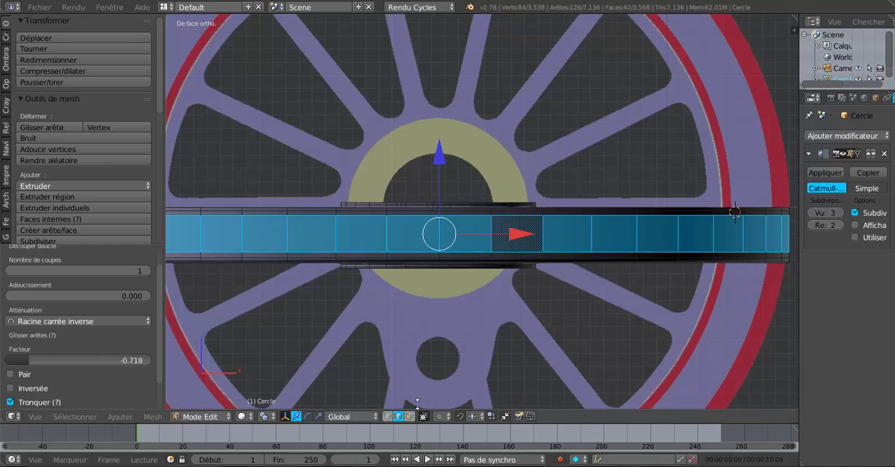
{"action": "right_click", "coordinate": [599, 250], "text": "alt"}
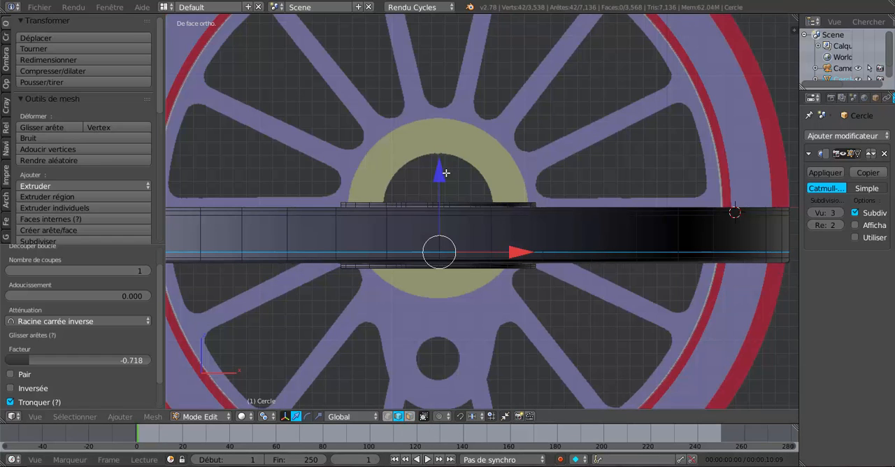
{"action": "left_click_drag", "start_coordinate": [445, 172], "coordinate": [446, 174]}
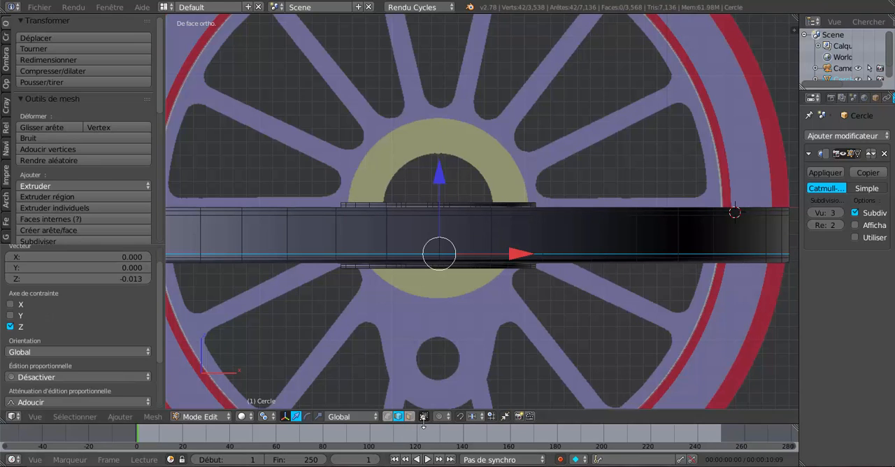
Step: Extrude the central face loop of the outer side, scale it inward to 0.981 as a groove, and rescale it along Z
{"action": "left_click", "coordinate": [409, 416]}
{"action": "right_click", "coordinate": [496, 231], "text": "alt"}
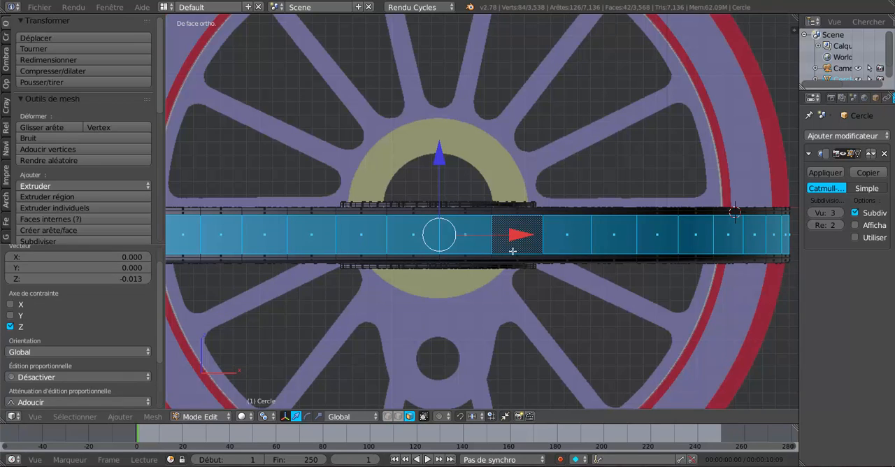
{"action": "key", "text": "e"}
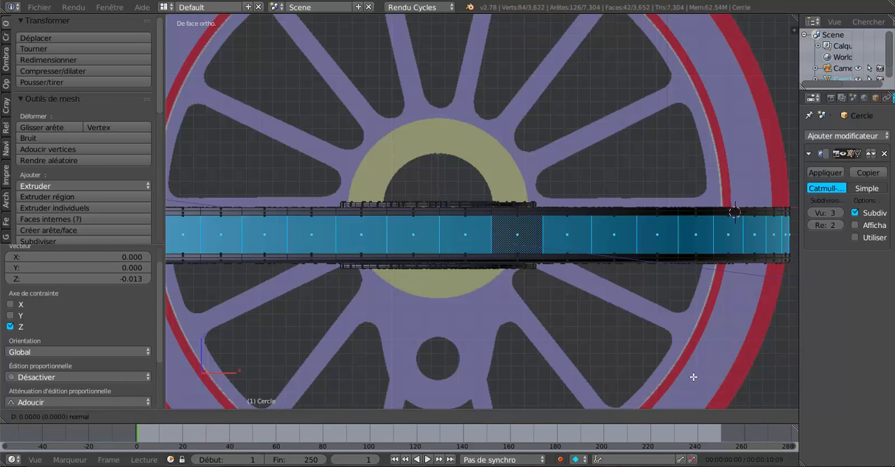
{"action": "key", "text": "s"}
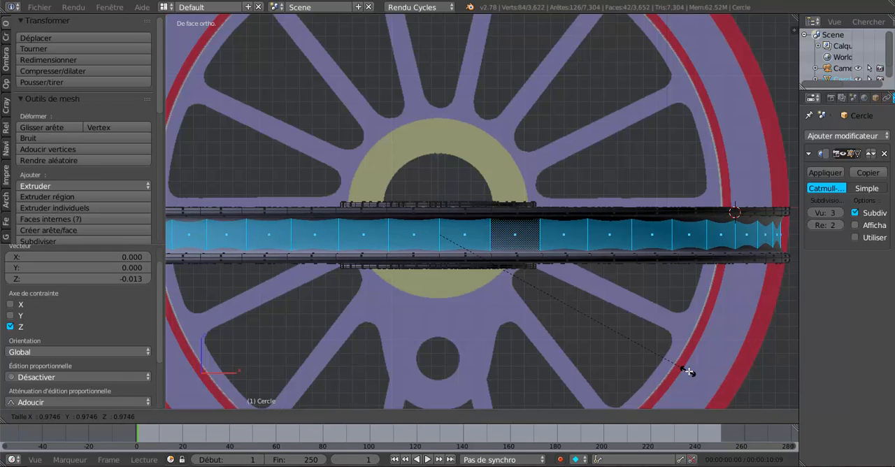
{"action": "left_click", "coordinate": [689, 370]}
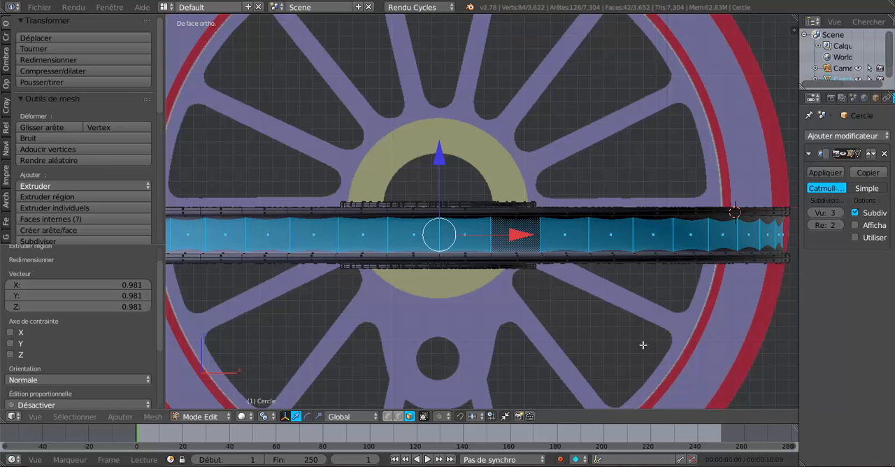
{"action": "left_click", "coordinate": [318, 416]}
{"action": "left_click_drag", "start_coordinate": [438, 151], "coordinate": [444, 162]}
{"action": "key", "text": "Tab"}
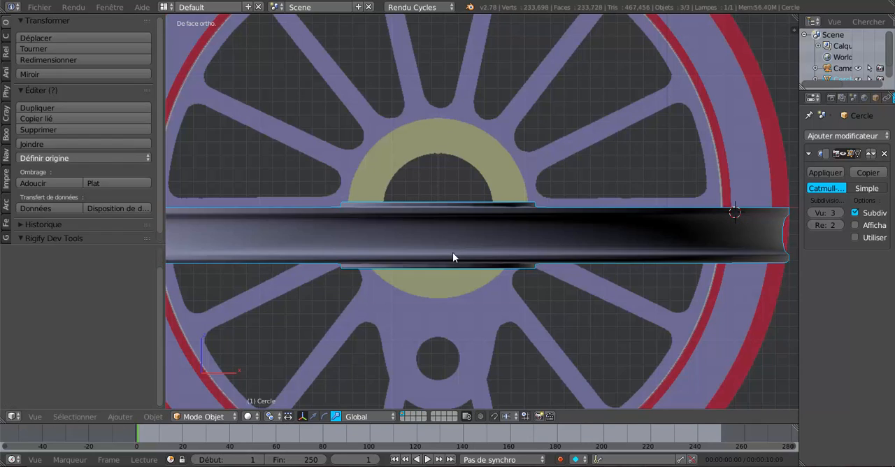
Step: Add two loop cuts inside the rim groove, slid toward its upper and lower edges with factors 0.778 and -0.750
{"action": "scroll", "coordinate": [454, 258], "scroll_direction": "down", "scroll_amount": 2}
{"action": "middle_click_drag", "start_coordinate": [455, 267], "coordinate": [492, 264]}
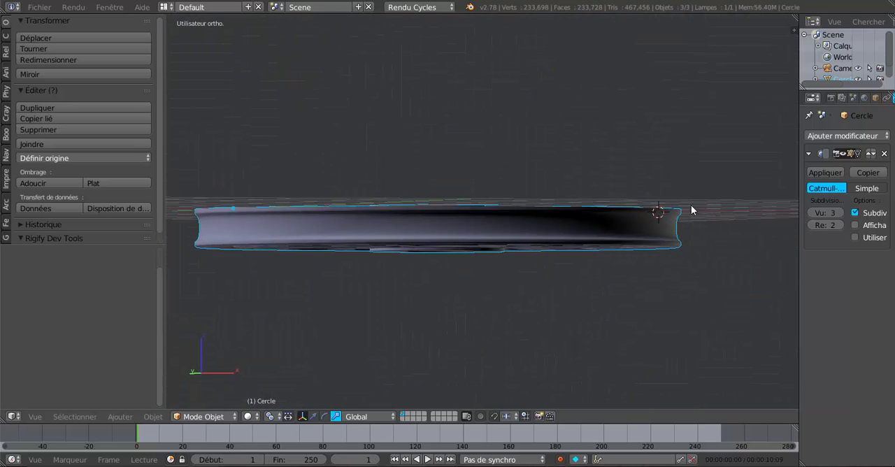
{"action": "middle_click_drag", "start_coordinate": [691, 209], "coordinate": [649, 278]}
{"action": "scroll", "coordinate": [627, 269], "scroll_direction": "up", "scroll_amount": 3}
{"action": "key", "text": "Tab"}
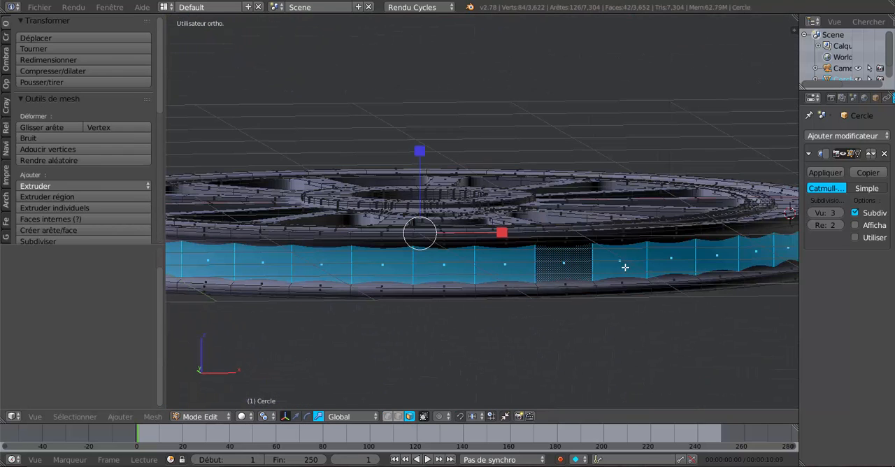
{"action": "key", "text": "ctrl+r"}
{"action": "left_click", "coordinate": [604, 256]}
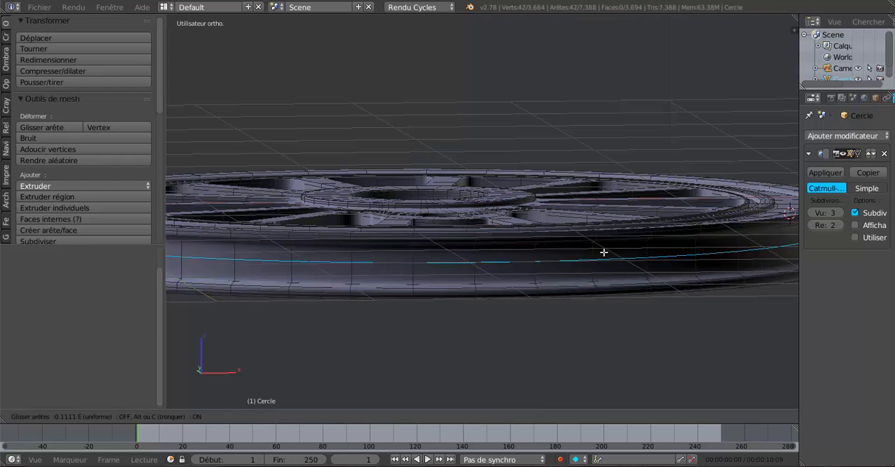
{"action": "left_click", "coordinate": [603, 263]}
{"action": "key", "text": "ctrl+r"}
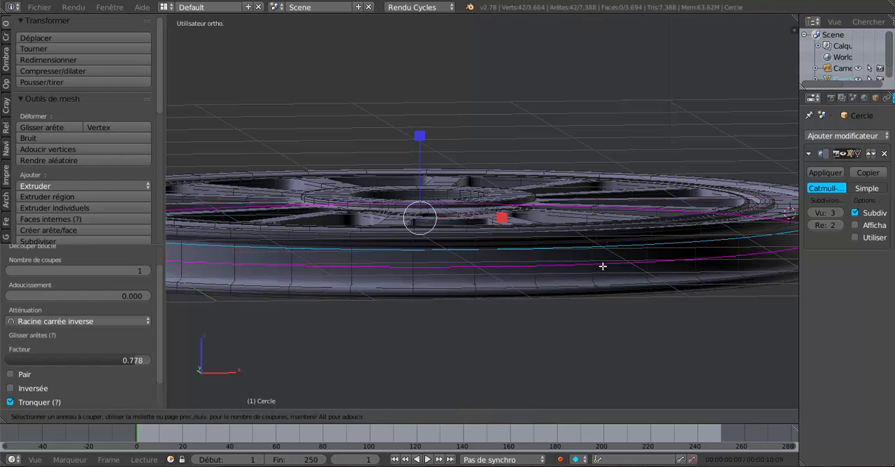
{"action": "left_click", "coordinate": [602, 269]}
{"action": "left_click", "coordinate": [604, 279]}
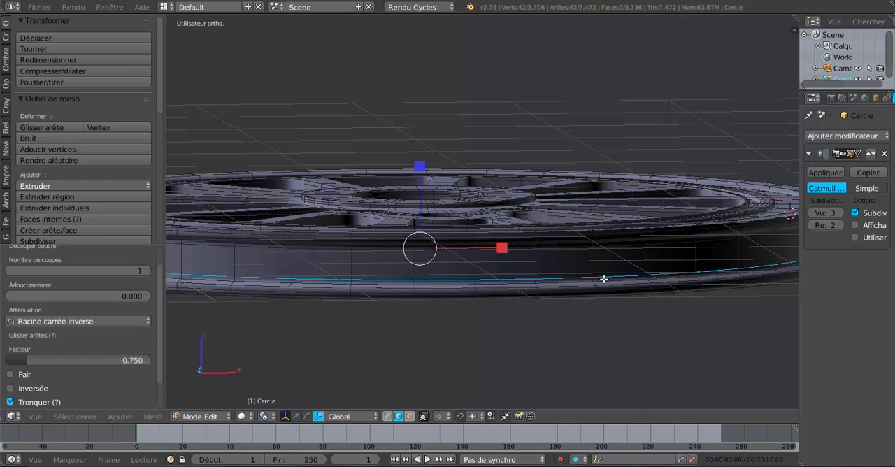
Step: Add two evenly spaced loop cuts around the flange below the groove, without sliding them
{"action": "scroll", "coordinate": [529, 323], "scroll_direction": "up", "scroll_amount": 2}
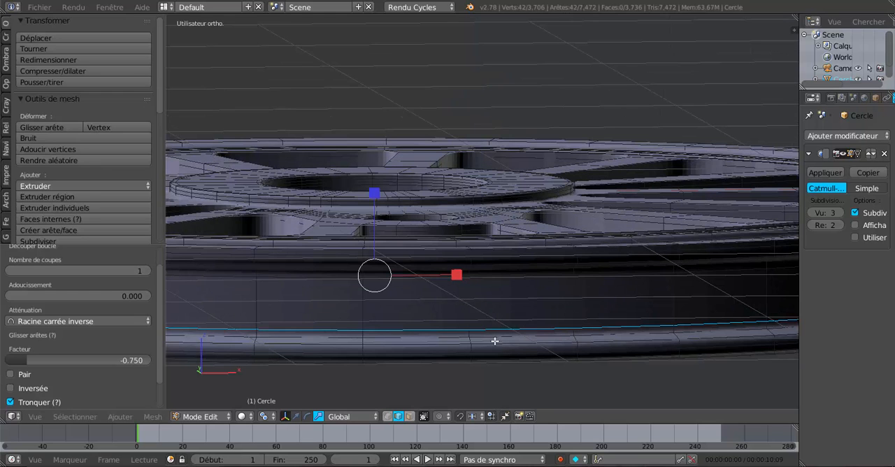
{"action": "key", "text": "ctrl+r"}
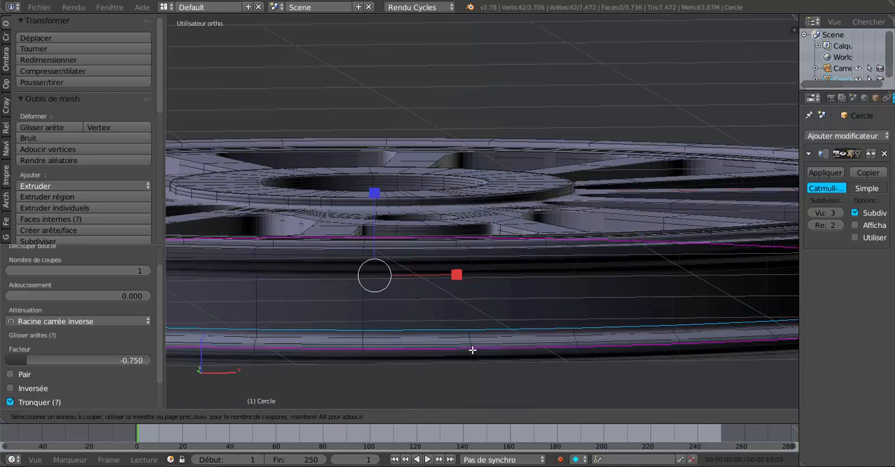
{"action": "scroll", "coordinate": [470, 350], "scroll_direction": "up", "scroll_amount": 1}
{"action": "left_click", "coordinate": [471, 350]}
{"action": "right_click", "coordinate": [471, 351]}
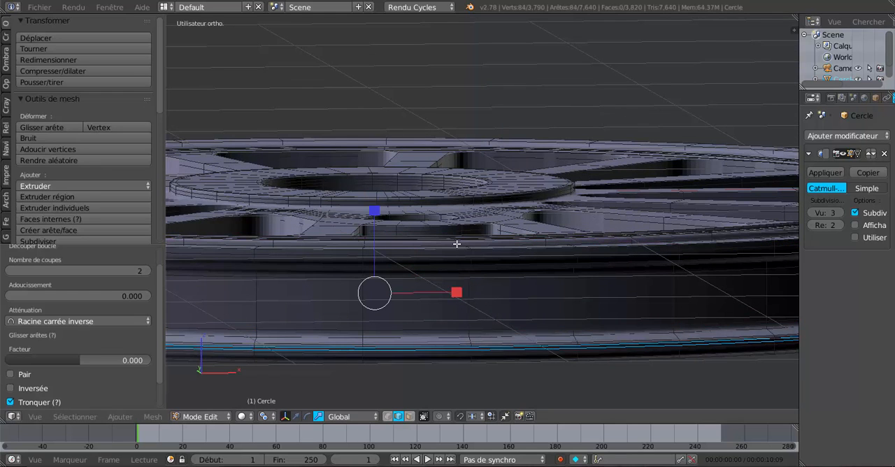
Step: Add two evenly spaced loop cuts around the band along the rim's top edge, without sliding them
{"action": "middle_click_drag", "start_coordinate": [456, 244], "coordinate": [471, 245]}
{"action": "scroll", "coordinate": [523, 260], "scroll_direction": "up", "scroll_amount": 1}
{"action": "key", "text": "ctrl+r"}
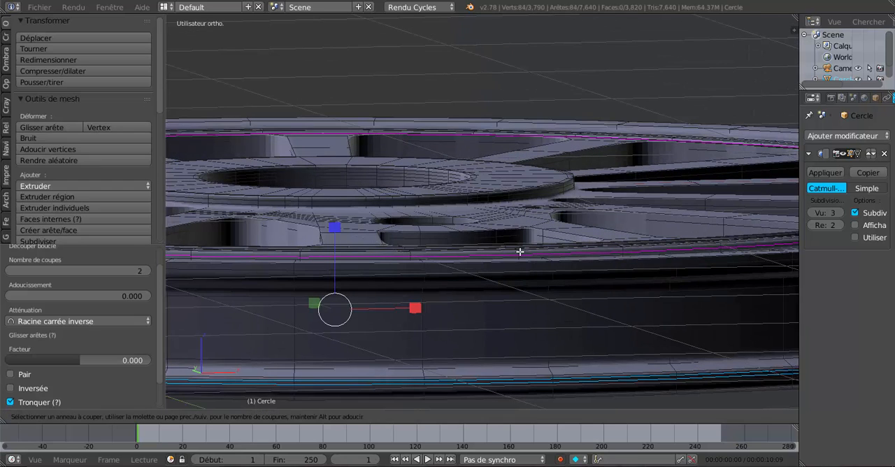
{"action": "left_click", "coordinate": [520, 253]}
{"action": "right_click", "coordinate": [520, 253]}
{"action": "scroll", "coordinate": [514, 272], "scroll_direction": "down", "scroll_amount": 3}
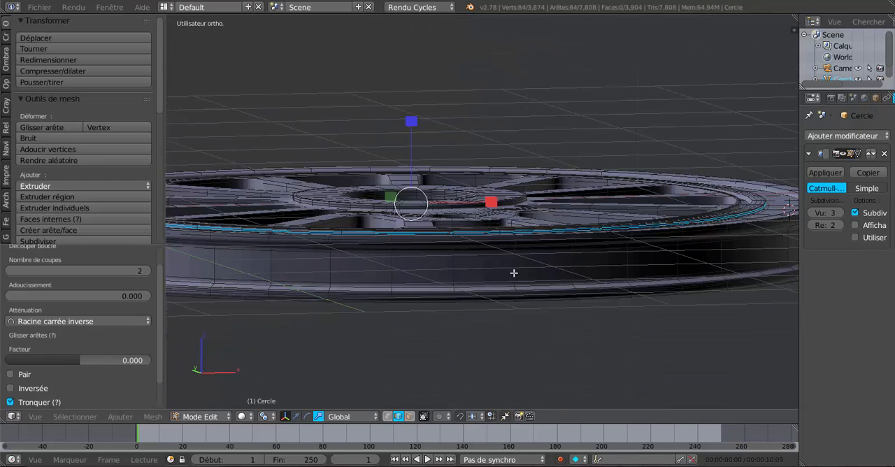
Step: Add two evenly spaced loop cuts around the side of the upper flange, just above the groove, without sliding them
{"action": "key", "text": "Tab"}
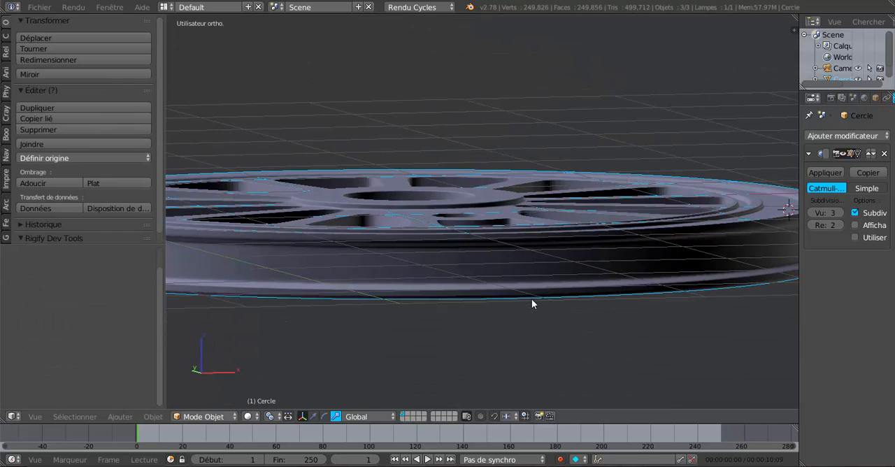
{"action": "scroll", "coordinate": [521, 283], "scroll_direction": "up", "scroll_amount": 2}
{"action": "key", "text": "Tab"}
{"action": "scroll", "coordinate": [519, 275], "scroll_direction": "up", "scroll_amount": 1}
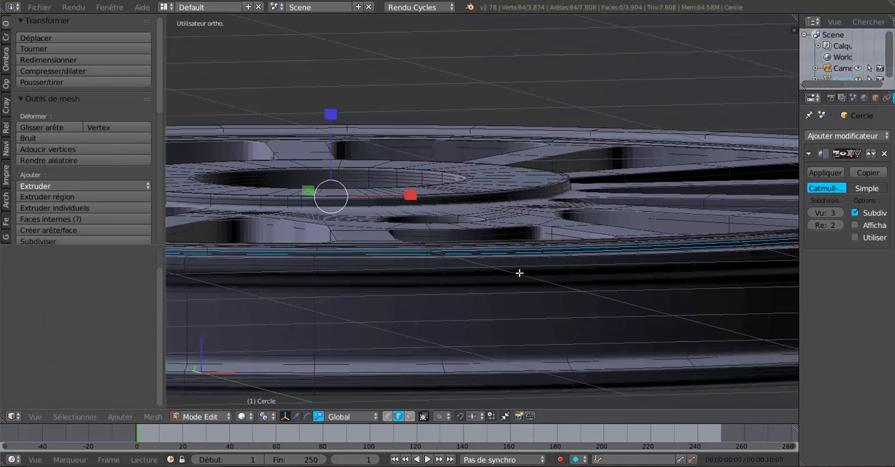
{"action": "key", "text": "ctrl+r"}
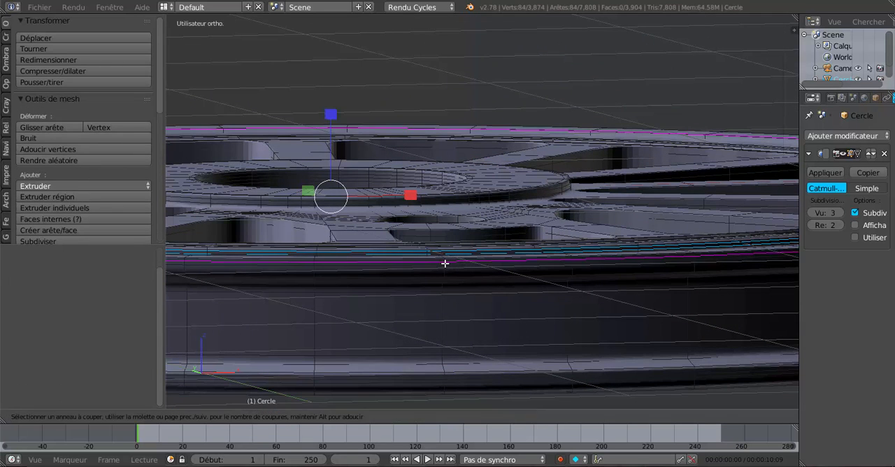
{"action": "left_click", "coordinate": [444, 263]}
{"action": "right_click", "coordinate": [444, 263]}
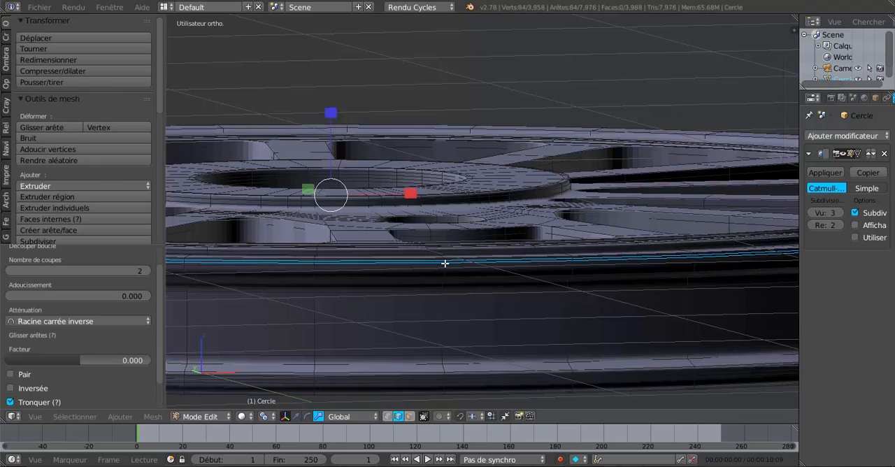
Step: Show the wheel's spokes and crank pin hole up close in edit mode, and set the Subdivision modifier's view level to 0
{"action": "key", "text": "Tab"}
{"action": "scroll", "coordinate": [445, 263], "scroll_direction": "down", "scroll_amount": 5}
{"action": "middle_click_drag", "start_coordinate": [474, 312], "coordinate": [649, 266]}
{"action": "scroll", "coordinate": [649, 265], "scroll_direction": "up", "scroll_amount": 1}
{"action": "key", "text": "Tab"}
{"action": "middle_click_drag", "start_coordinate": [594, 280], "coordinate": [519, 289], "text": "shift"}
{"action": "scroll", "coordinate": [614, 129], "scroll_direction": "up", "scroll_amount": 4}
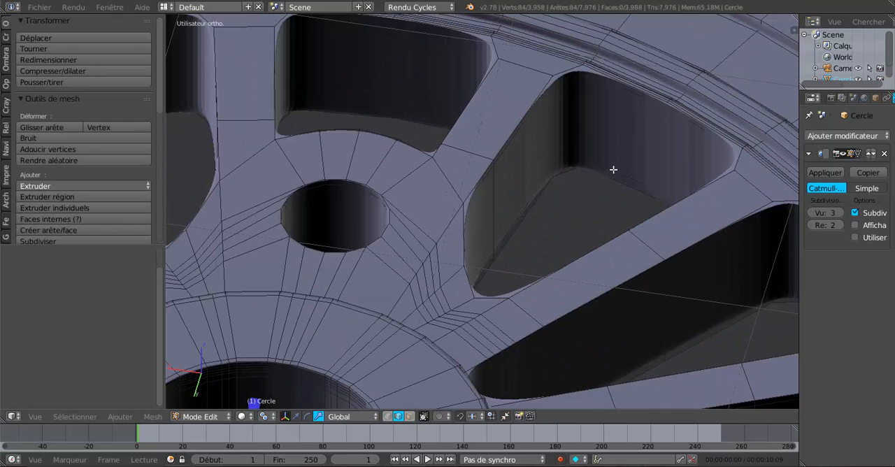
{"action": "left_click_drag", "start_coordinate": [824, 212], "coordinate": [800, 212]}
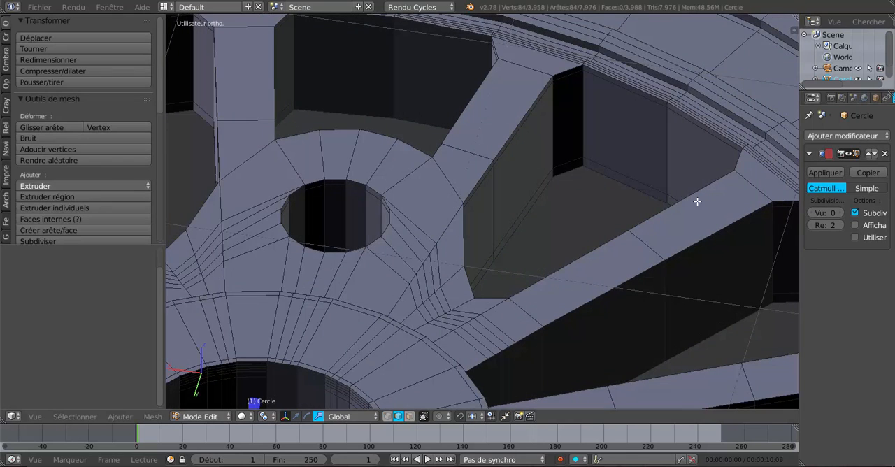
Step: Set the Subdivision modifier's view level to 3 and view the whole smoothed wheel
{"action": "middle_click_drag", "start_coordinate": [649, 188], "coordinate": [648, 183]}
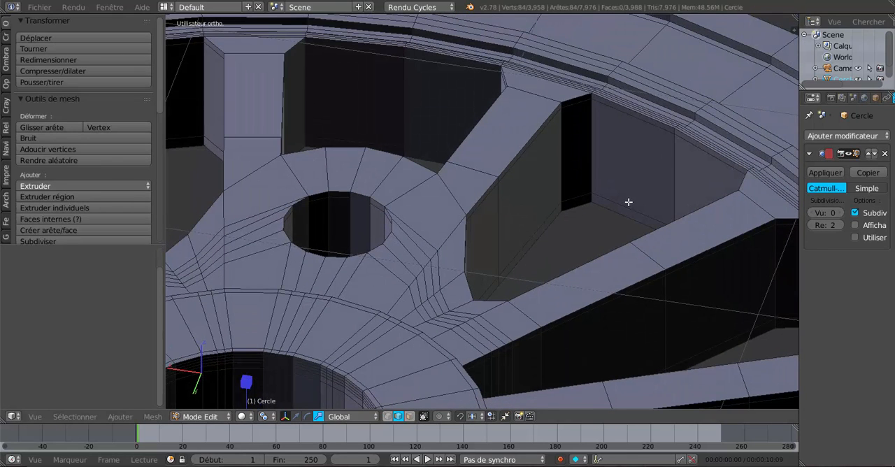
{"action": "scroll", "coordinate": [666, 205], "scroll_direction": "down", "scroll_amount": 1}
{"action": "left_click_drag", "start_coordinate": [839, 211], "coordinate": [845, 211]}
{"action": "left_click", "coordinate": [841, 212]}
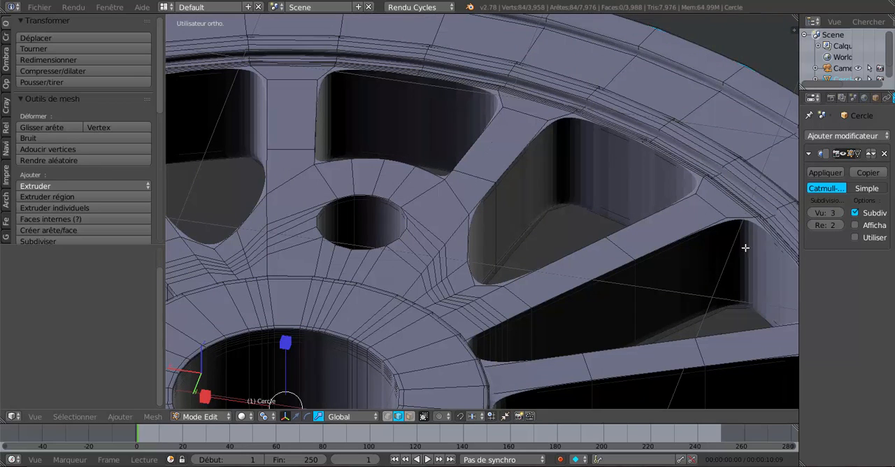
{"action": "scroll", "coordinate": [697, 267], "scroll_direction": "down", "scroll_amount": 5}
{"action": "middle_click_drag", "start_coordinate": [645, 283], "coordinate": [640, 275]}
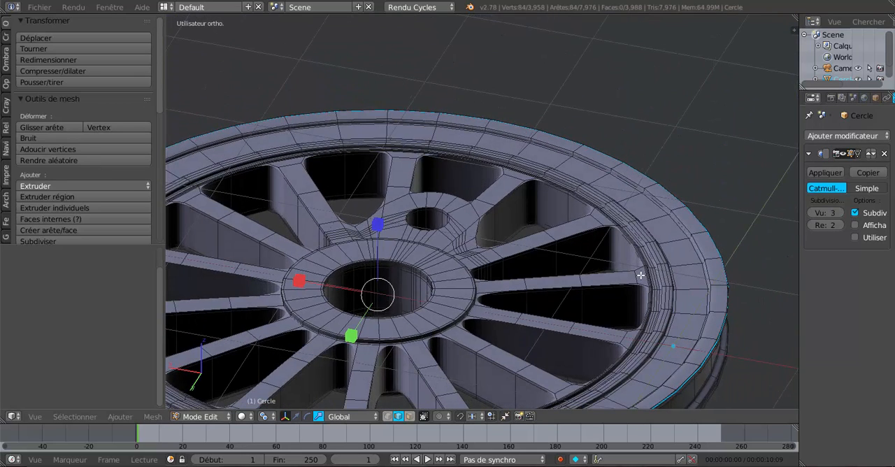
{"action": "scroll", "coordinate": [641, 275], "scroll_direction": "down", "scroll_amount": 3}
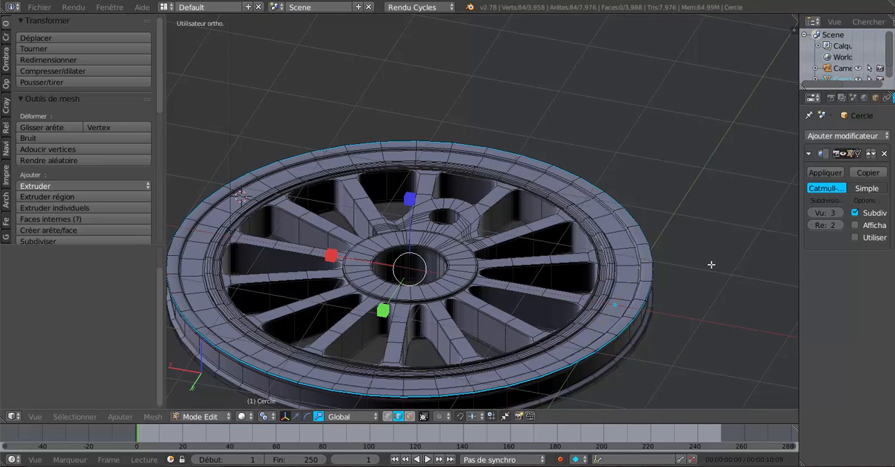
Step: Show the wheel from the top and switch to vertex selection mode
{"action": "key", "text": "KP_7"}
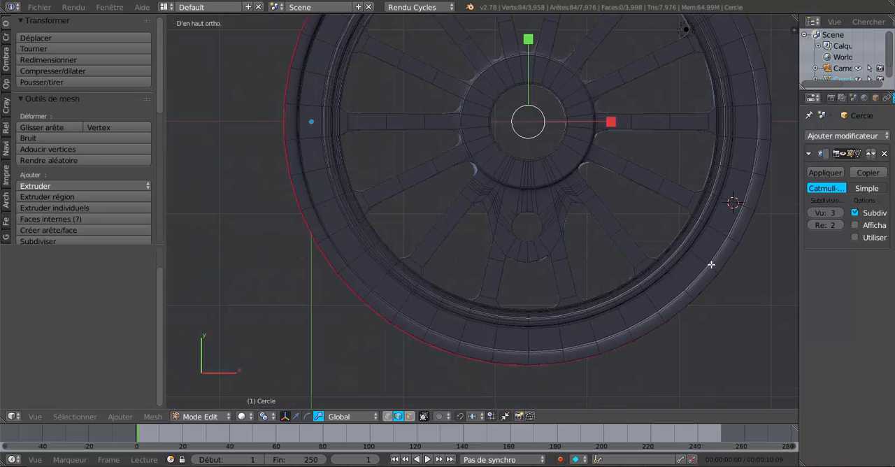
{"action": "scroll", "coordinate": [620, 305], "scroll_direction": "down", "scroll_amount": 3}
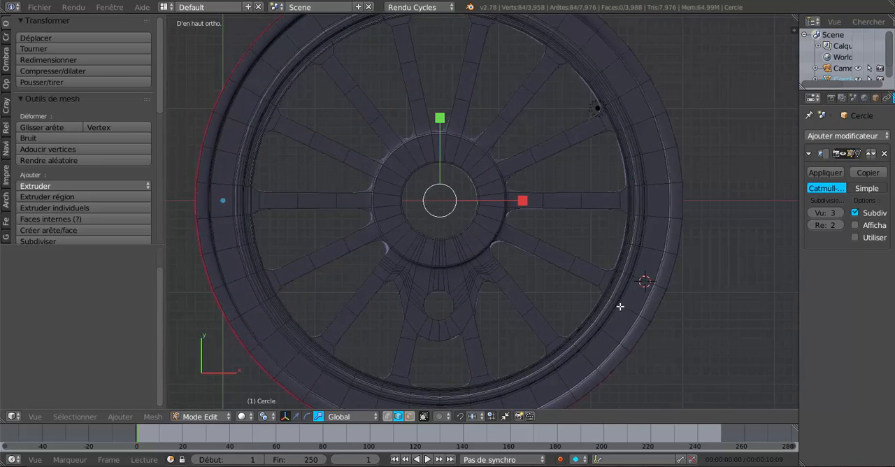
{"action": "left_click", "coordinate": [388, 416]}
{"action": "scroll", "coordinate": [475, 239], "scroll_direction": "up", "scroll_amount": 1}
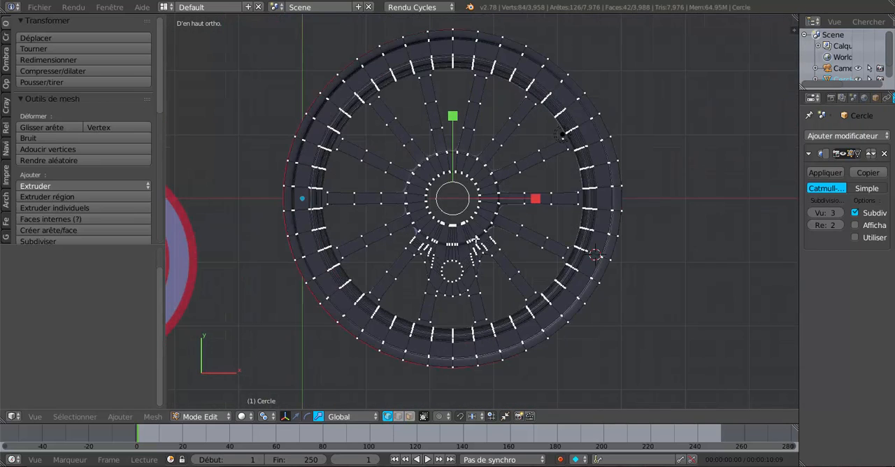
{"action": "key", "text": "c"}
{"action": "scroll", "coordinate": [468, 184], "scroll_direction": "down", "scroll_amount": 10}
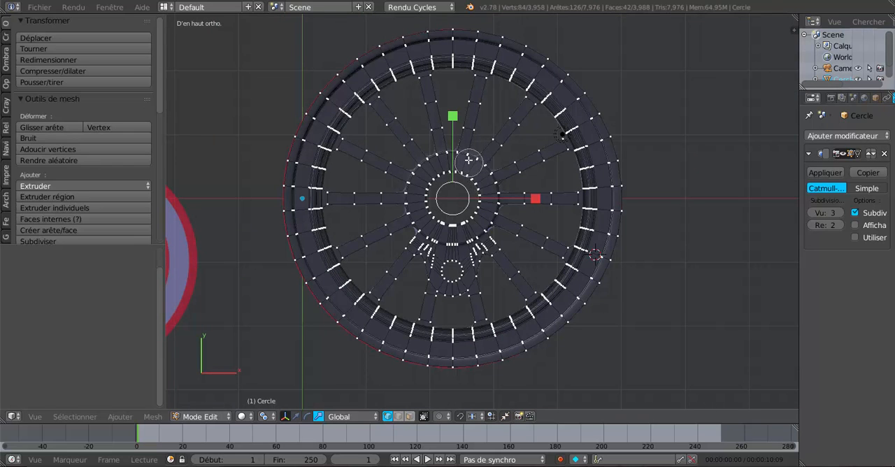
{"action": "scroll", "coordinate": [465, 182], "scroll_direction": "down", "scroll_amount": 6}
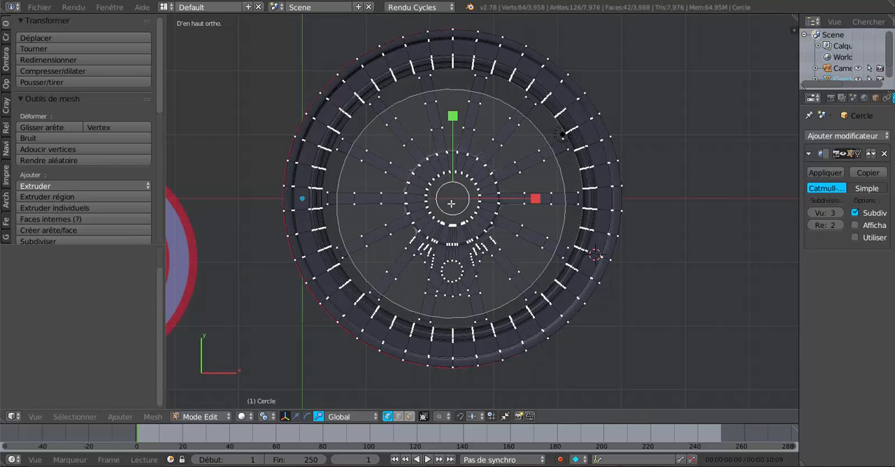
{"action": "key", "text": "Escape"}
Step: Select the hub, all spokes and the crank pin boss through the full depth with circle select in wireframe shading
{"action": "key", "text": "z"}
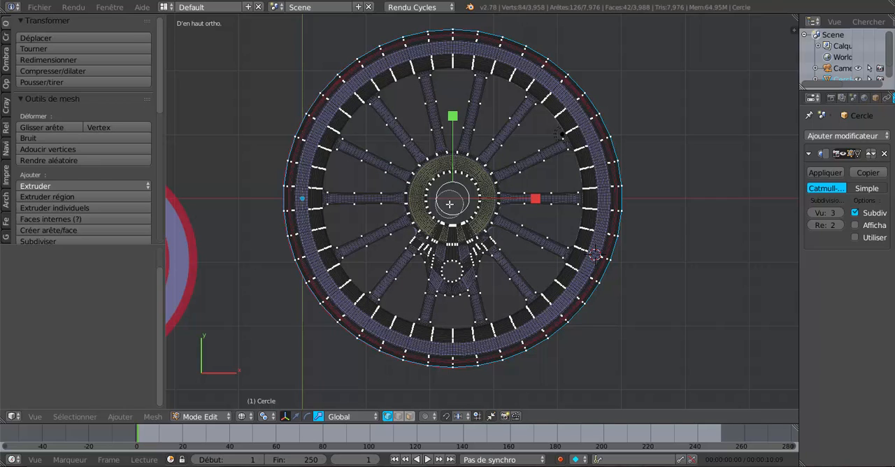
{"action": "key", "text": "c"}
{"action": "scroll", "coordinate": [452, 186], "scroll_direction": "down", "scroll_amount": 8}
{"action": "scroll", "coordinate": [451, 186], "scroll_direction": "down", "scroll_amount": 3}
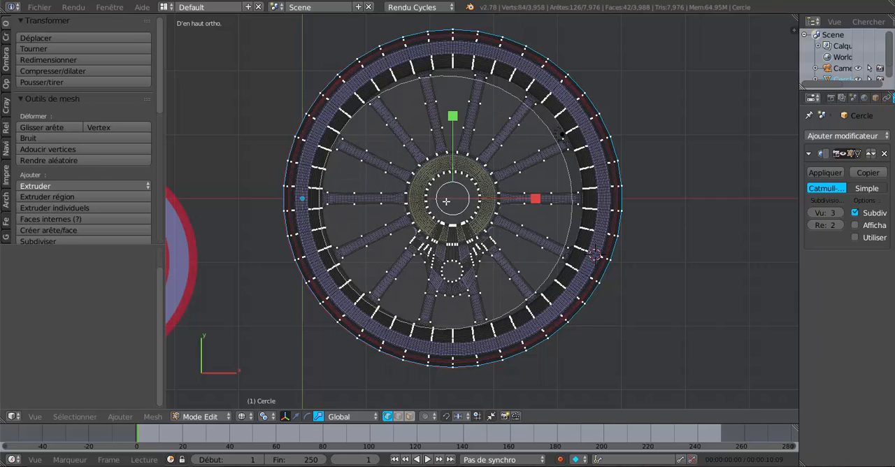
{"action": "left_click", "coordinate": [453, 199]}
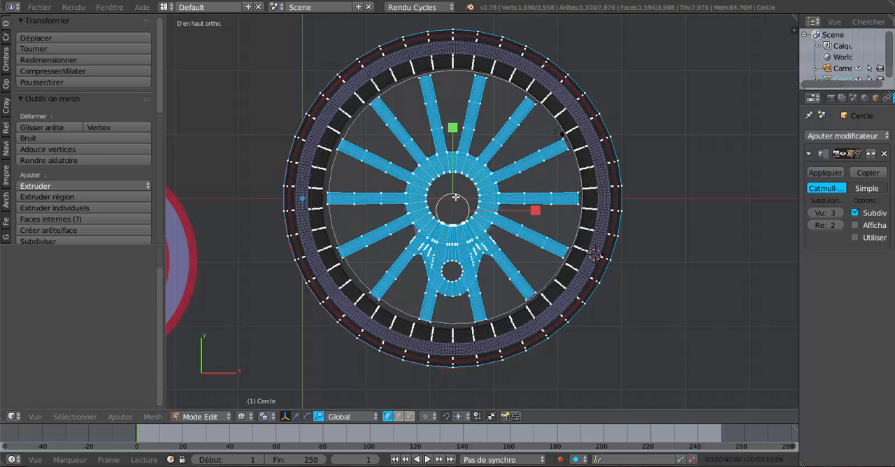
{"action": "scroll", "coordinate": [507, 221], "scroll_direction": "up", "scroll_amount": 3}
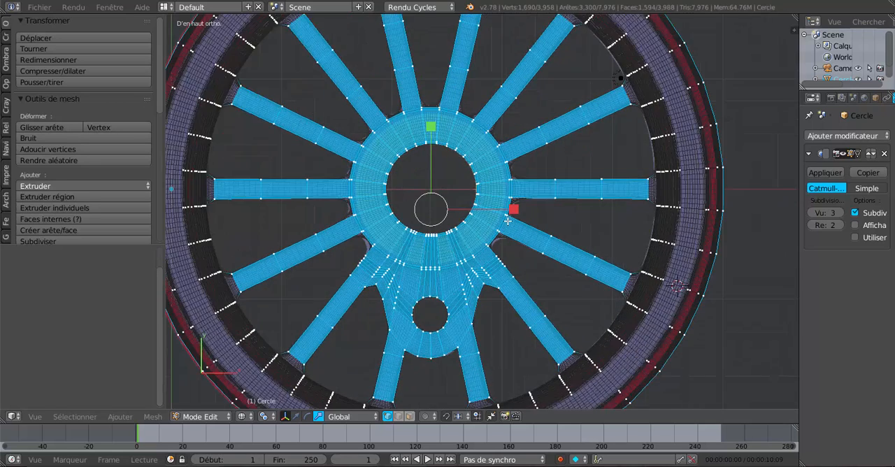
Step: Return to solid shading and set the Subdivision modifier's view level to 0
{"action": "scroll", "coordinate": [505, 222], "scroll_direction": "down", "scroll_amount": 4}
{"action": "mouse_move", "coordinate": [506, 231]}
{"action": "middle_mouse_down"}
{"action": "mouse_move", "coordinate": [492, 153]}
{"action": "mouse_move", "coordinate": [518, 228]}
{"action": "mouse_move", "coordinate": [552, 251]}
{"action": "mouse_move", "coordinate": [538, 256]}
{"action": "mouse_move", "coordinate": [547, 287]}
{"action": "middle_mouse_up"}
{"action": "scroll", "coordinate": [504, 234], "scroll_direction": "up", "scroll_amount": 3}
{"action": "key", "text": "z"}
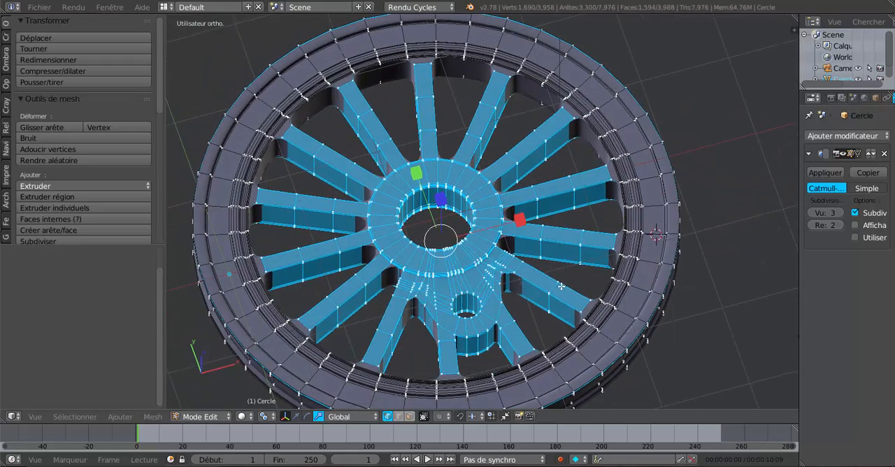
{"action": "left_click", "coordinate": [810, 213]}
{"action": "left_click", "coordinate": [810, 214]}
{"action": "left_click", "coordinate": [810, 213]}
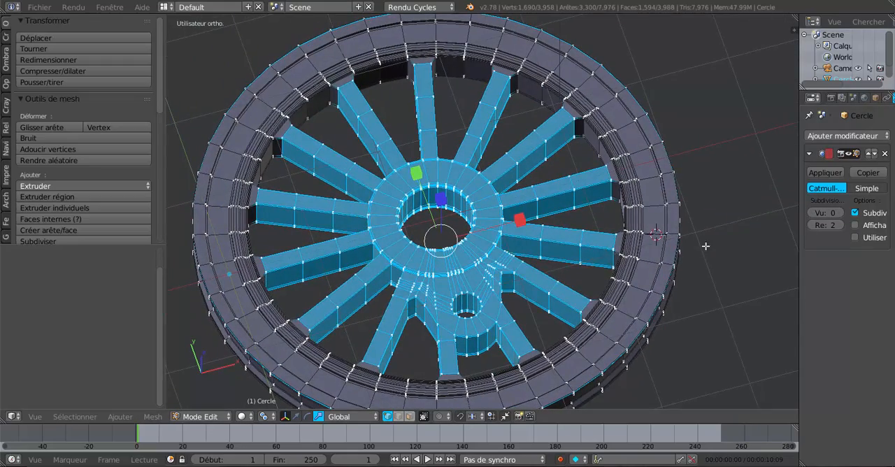
Step: Scale the selected hub, spokes and crank boss along the Z axis by about 0.649
{"action": "middle_click_drag", "start_coordinate": [704, 247], "coordinate": [707, 246]}
{"action": "middle_click_drag", "start_coordinate": [572, 224], "coordinate": [423, 189]}
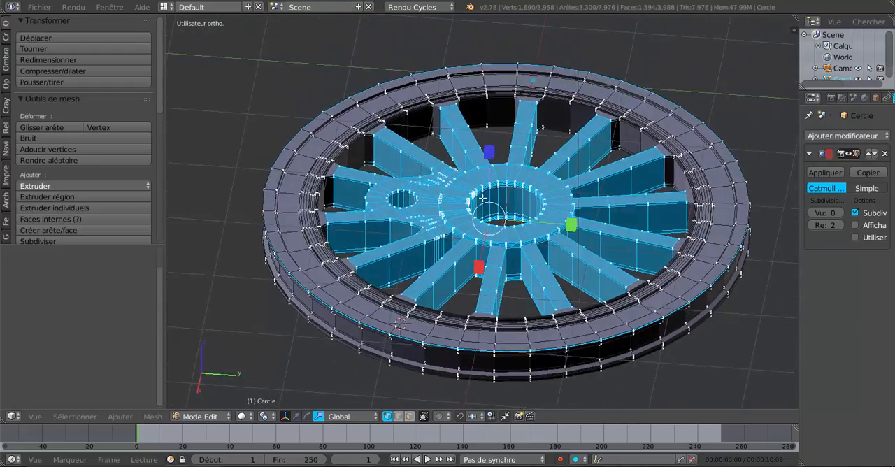
{"action": "scroll", "coordinate": [487, 197], "scroll_direction": "up", "scroll_amount": 2}
{"action": "scroll", "coordinate": [508, 242], "scroll_direction": "down", "scroll_amount": 2}
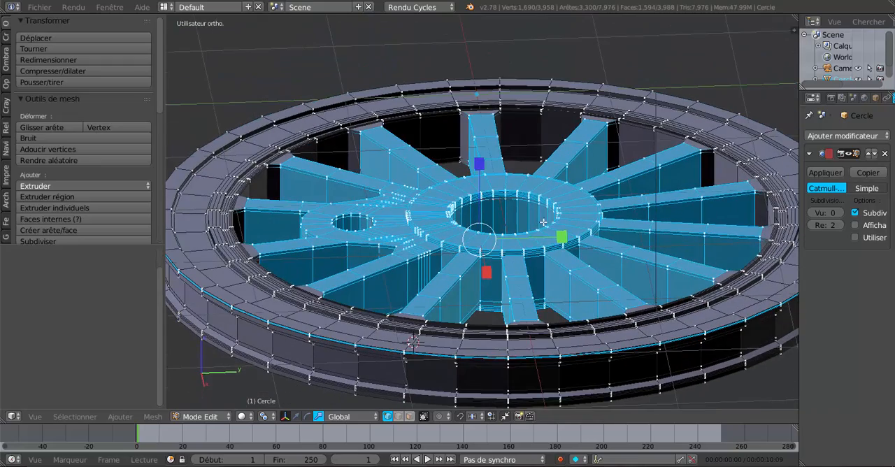
{"action": "key", "text": "s"}
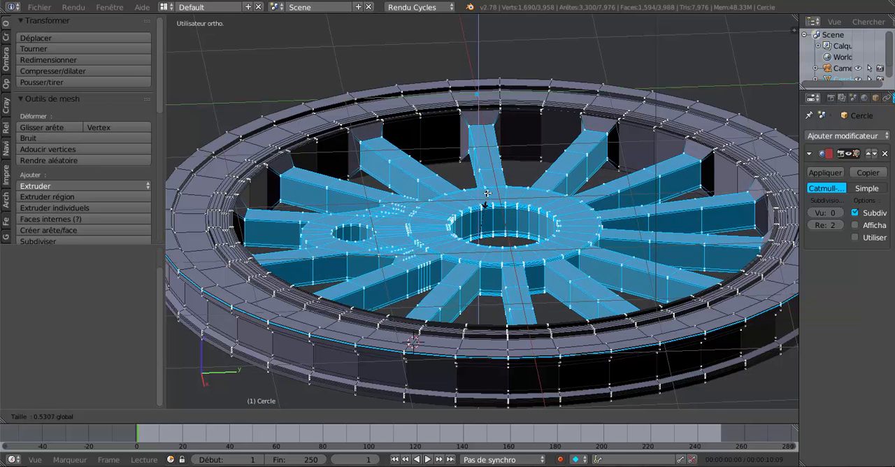
{"action": "left_click", "coordinate": [485, 192]}
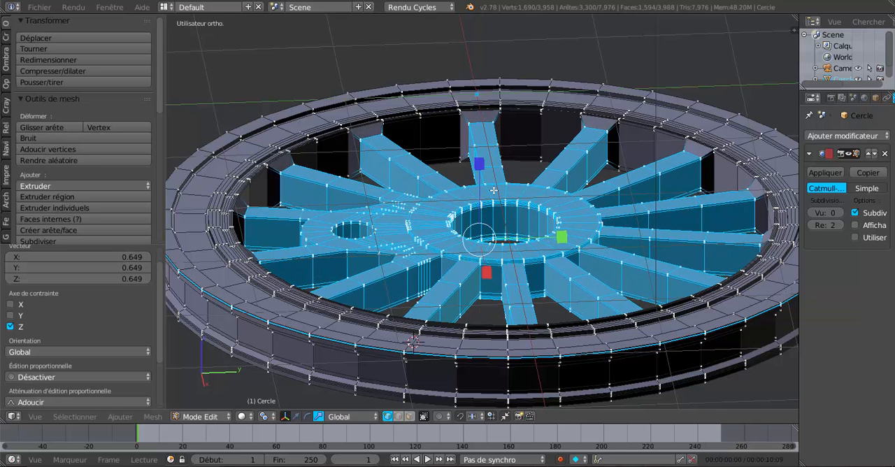
Step: Set the Subdivision modifier's view level to 3 and view the smoothed wheel in object mode
{"action": "left_click", "coordinate": [840, 212]}
{"action": "left_click", "coordinate": [840, 212]}
{"action": "left_click", "coordinate": [840, 212]}
{"action": "key", "text": "Tab"}
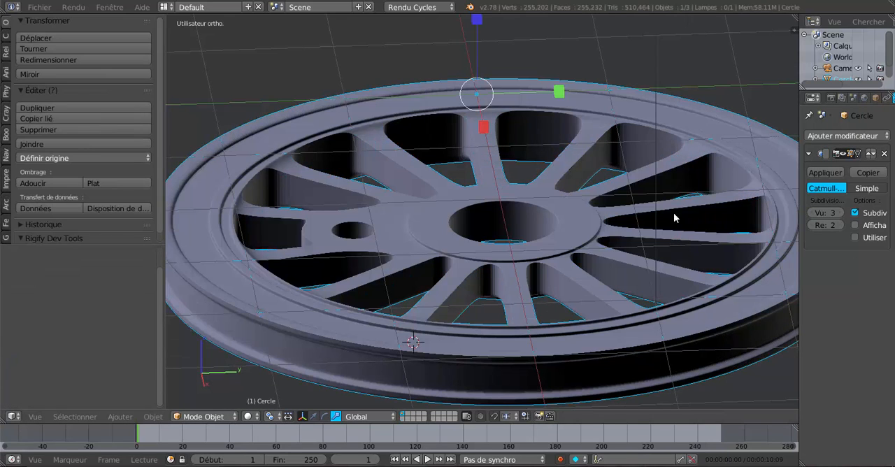
{"action": "middle_click_drag", "start_coordinate": [488, 135], "coordinate": [417, 225]}
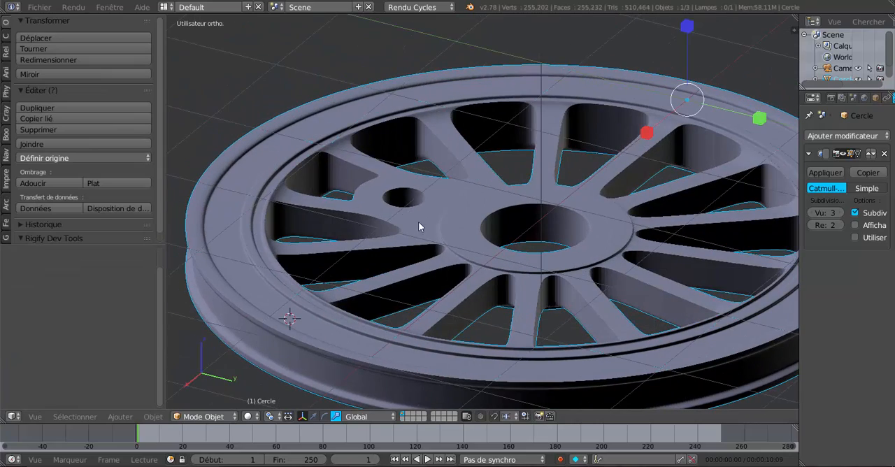
Step: Scale the selected hub and spokes slightly along the Z axis in edit mode, and return to object mode
{"action": "key", "text": "Tab"}
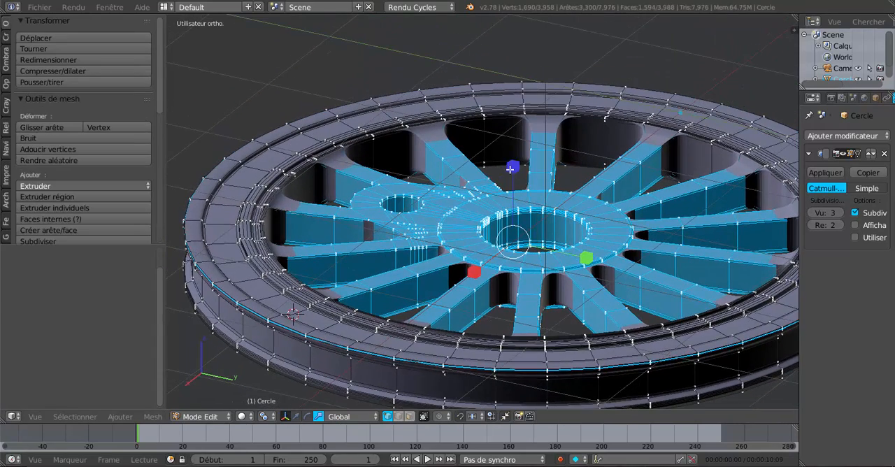
{"action": "left_click_drag", "start_coordinate": [509, 169], "coordinate": [512, 175]}
{"action": "key", "text": "Tab"}
{"action": "middle_click_drag", "start_coordinate": [563, 219], "coordinate": [489, 256]}
{"action": "scroll", "coordinate": [689, 181], "scroll_direction": "down", "scroll_amount": 4}
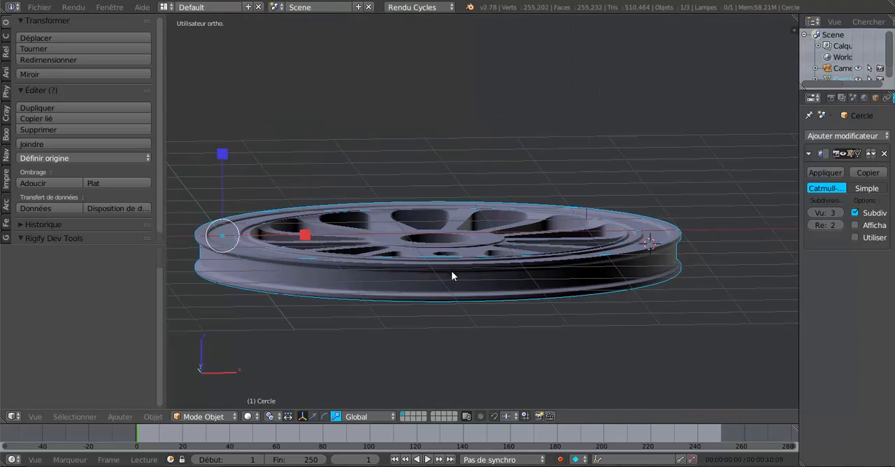
Step: Set the pivot point to Barycentre and scale the whole wheel along the Z axis by about 0.819
{"action": "left_click", "coordinate": [286, 416]}
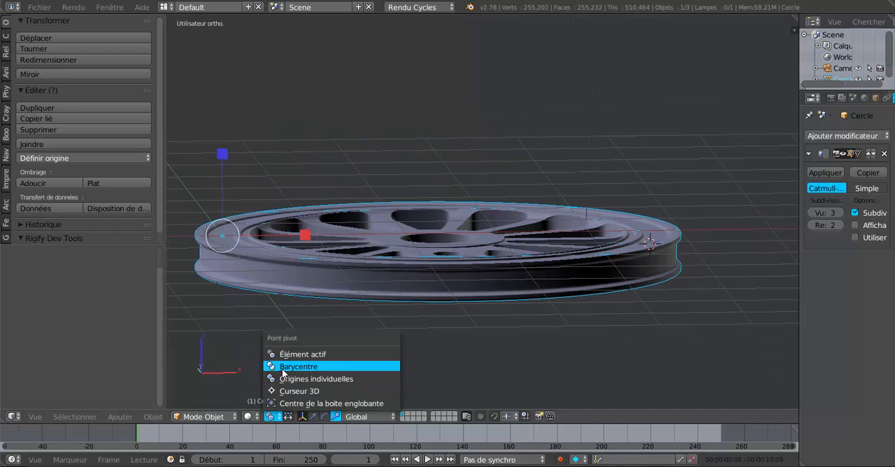
{"action": "left_click", "coordinate": [282, 369]}
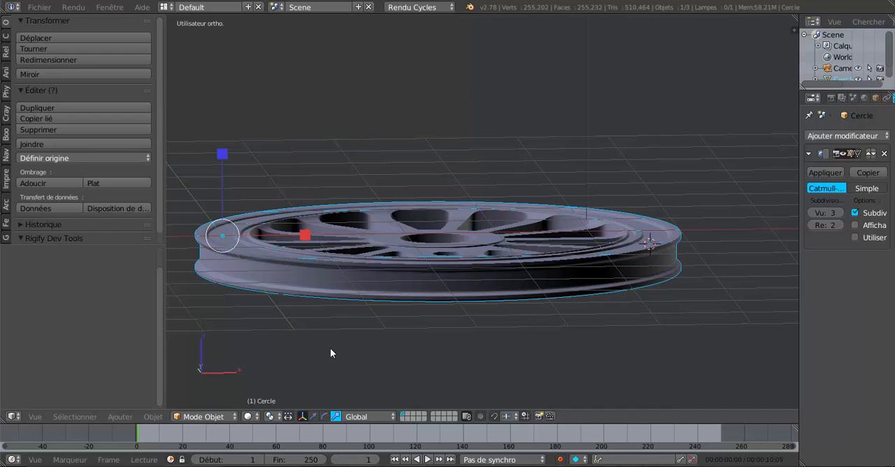
{"action": "key", "text": "KP_8"}
{"action": "key", "text": "KP_8"}
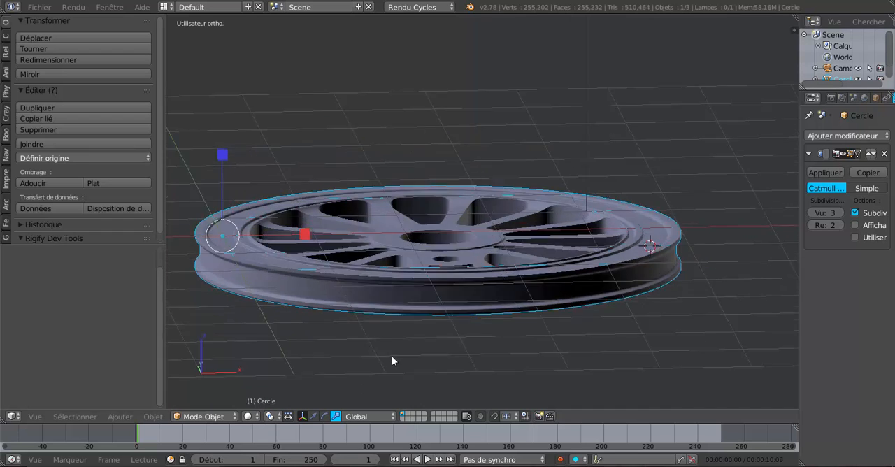
{"action": "key", "text": "KP_8"}
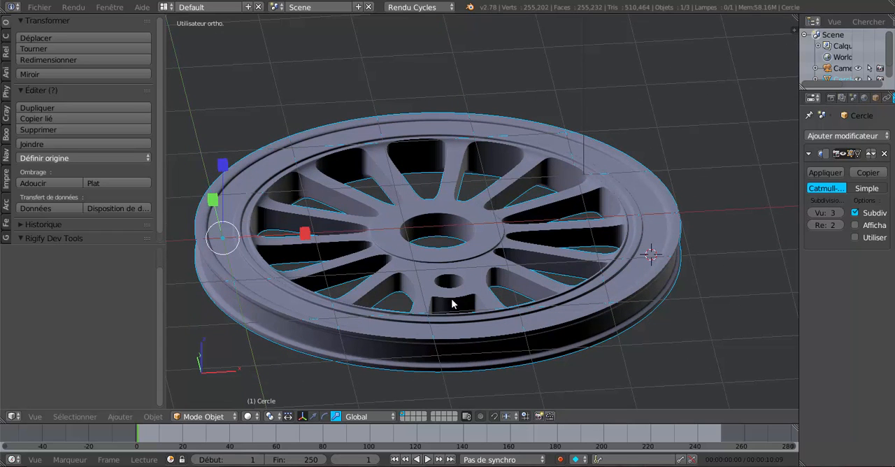
{"action": "middle_click_drag", "start_coordinate": [453, 293], "coordinate": [484, 272]}
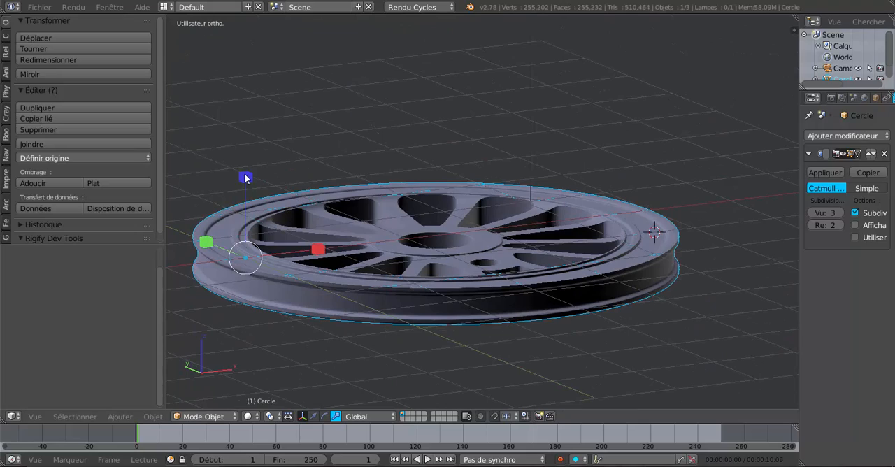
{"action": "left_click_drag", "start_coordinate": [244, 178], "coordinate": [250, 190]}
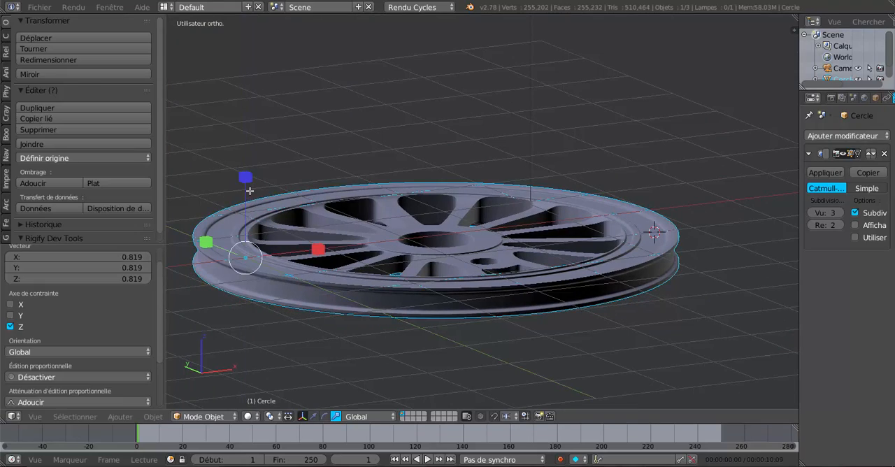
Step: Examine the wheel's thickness and spokes from several angles in edit mode and object mode
{"action": "key", "text": "Tab"}
{"action": "middle_click_drag", "start_coordinate": [441, 266], "coordinate": [398, 250]}
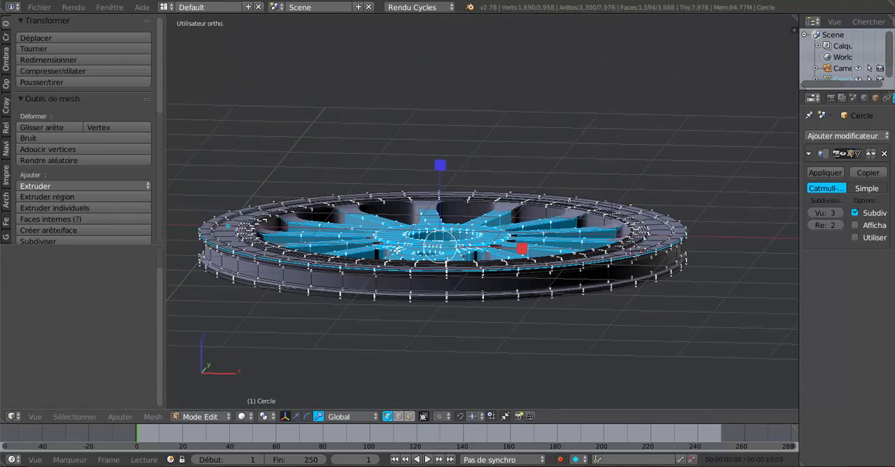
{"action": "key", "text": "Tab"}
{"action": "middle_click_drag", "start_coordinate": [462, 237], "coordinate": [455, 310]}
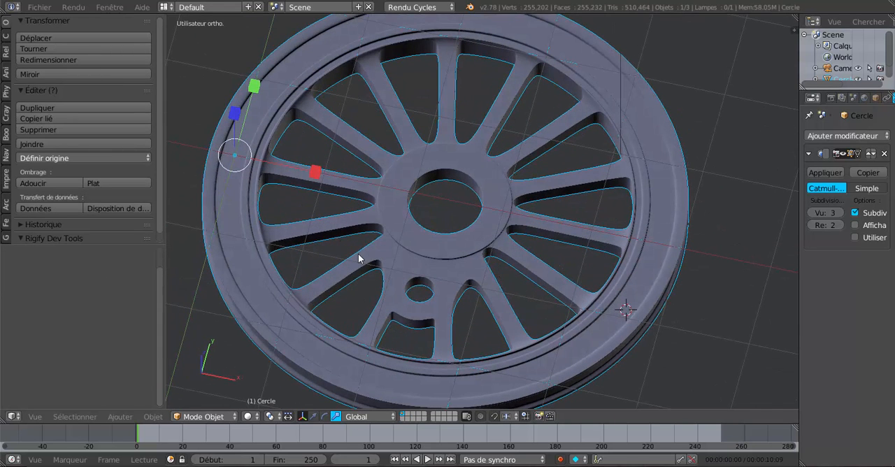
Step: Show the wheel's hub and crank pin area close up from the top in edit mode
{"action": "key", "text": "KP_1"}
{"action": "key", "text": "KP_7"}
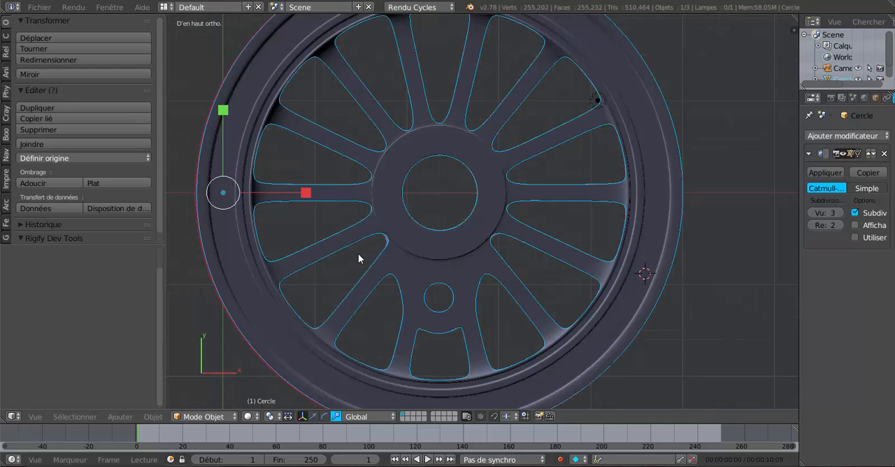
{"action": "scroll", "coordinate": [257, 196], "scroll_direction": "down", "scroll_amount": 1}
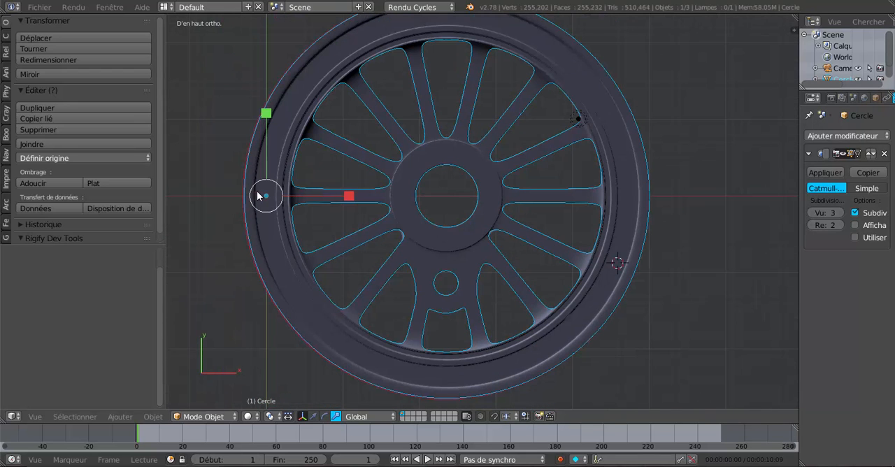
{"action": "key", "text": "Tab"}
{"action": "scroll", "coordinate": [259, 195], "scroll_direction": "up", "scroll_amount": 2}
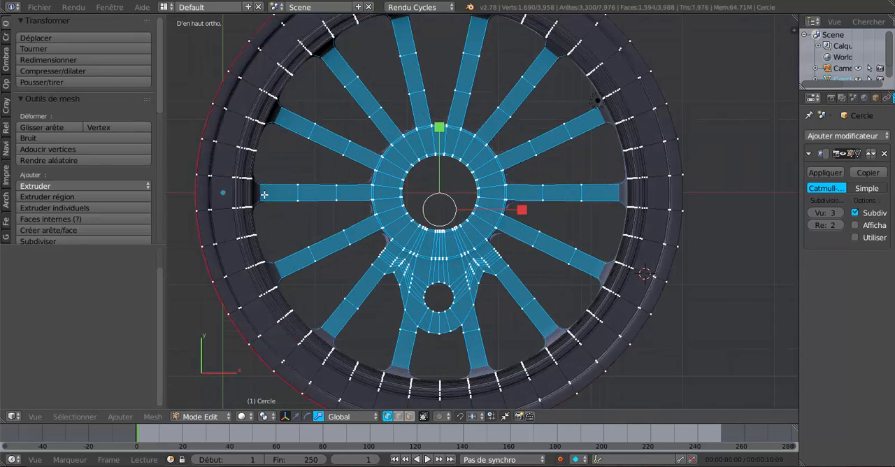
{"action": "scroll", "coordinate": [264, 195], "scroll_direction": "down", "scroll_amount": 1}
{"action": "scroll", "coordinate": [255, 206], "scroll_direction": "up", "scroll_amount": 1}
{"action": "scroll", "coordinate": [454, 166], "scroll_direction": "up", "scroll_amount": 2}
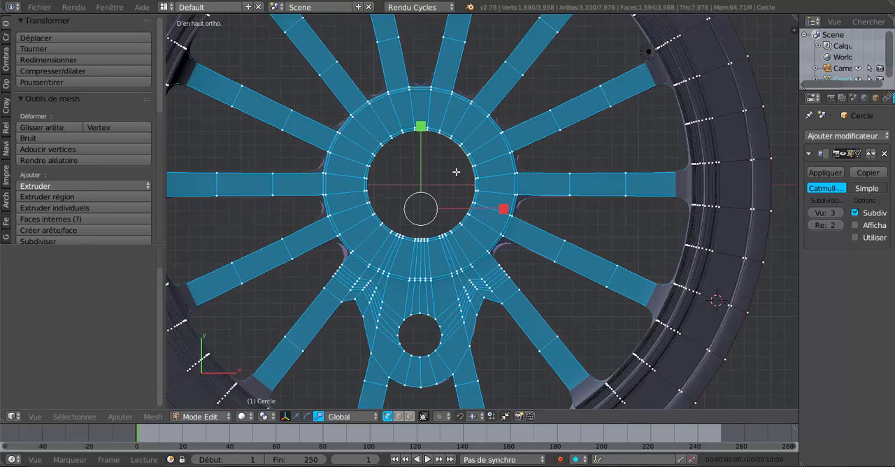
Step: Select the lower edge loop of the hub's central hole, set the pivot point to Curseur 3D and snap the 3D cursor to the selection
{"action": "scroll", "coordinate": [458, 210], "scroll_direction": "down", "scroll_amount": 3}
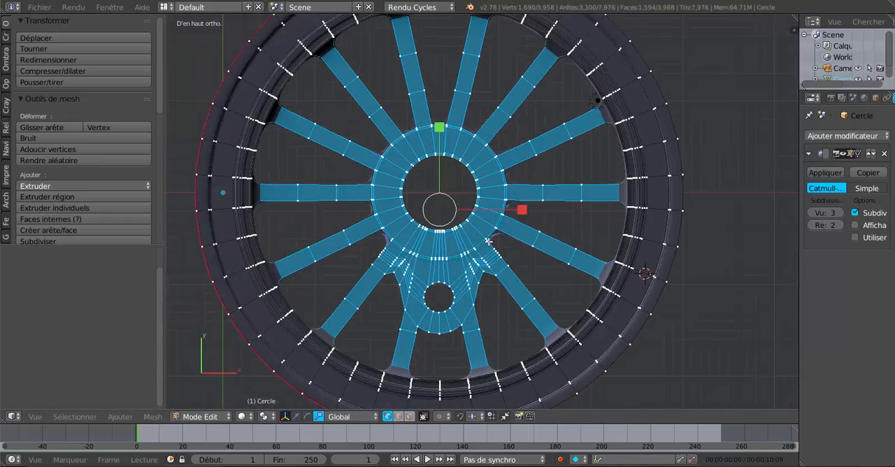
{"action": "middle_click_drag", "start_coordinate": [493, 241], "coordinate": [431, 258]}
{"action": "scroll", "coordinate": [431, 257], "scroll_direction": "up", "scroll_amount": 3}
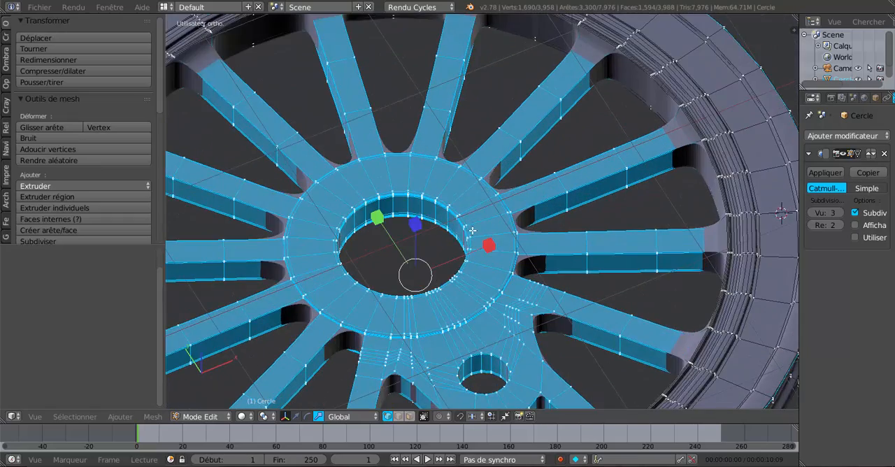
{"action": "scroll", "coordinate": [431, 258], "scroll_direction": "up", "scroll_amount": 2}
{"action": "right_click", "coordinate": [368, 212], "text": "alt"}
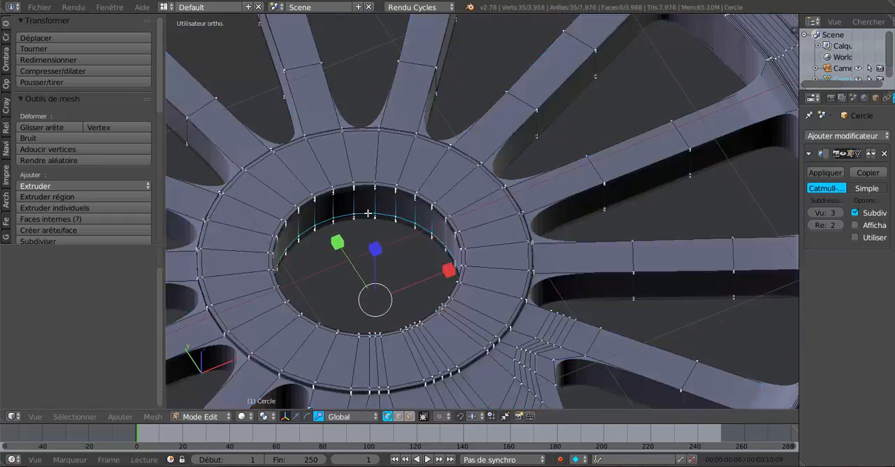
{"action": "mouse_move", "coordinate": [375, 253]}
{"action": "middle_mouse_down", "text": "shift"}
{"action": "mouse_move", "coordinate": [448, 161]}
{"action": "mouse_move", "coordinate": [443, 170]}
{"action": "mouse_move", "coordinate": [475, 223]}
{"action": "mouse_move", "coordinate": [427, 284]}
{"action": "mouse_move", "coordinate": [412, 271]}
{"action": "middle_mouse_up", "text": "shift"}
{"action": "left_click", "coordinate": [265, 416]}
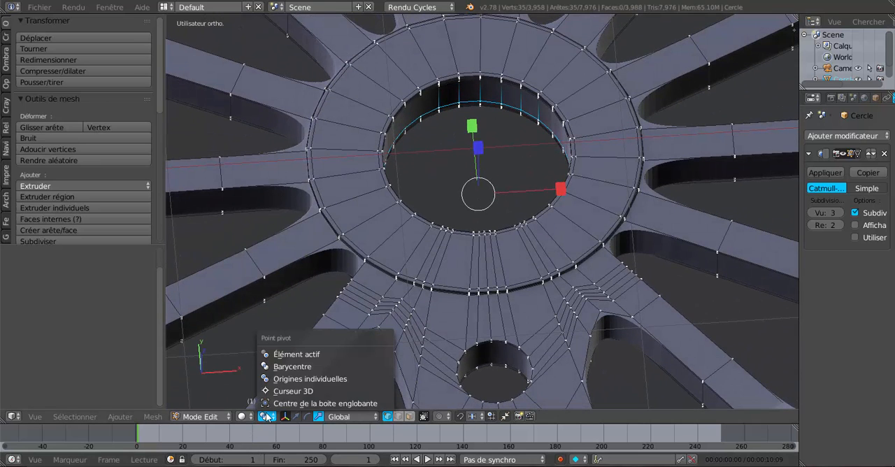
{"action": "left_click", "coordinate": [276, 394]}
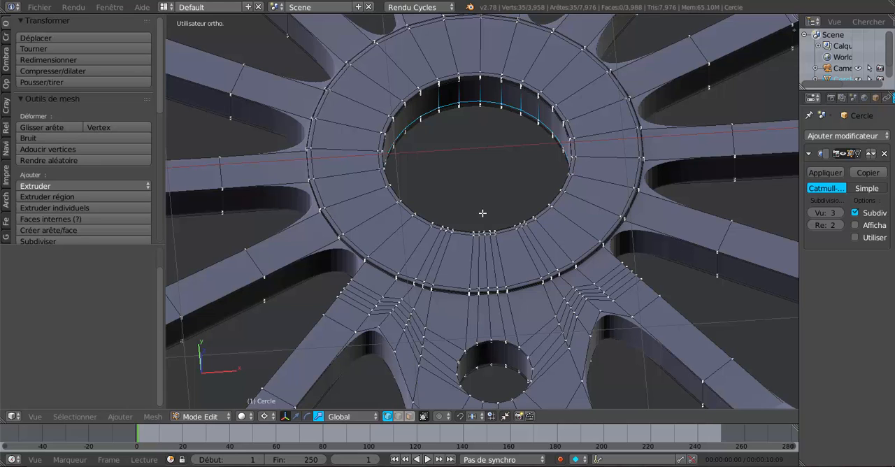
{"action": "key", "text": "shift+s"}
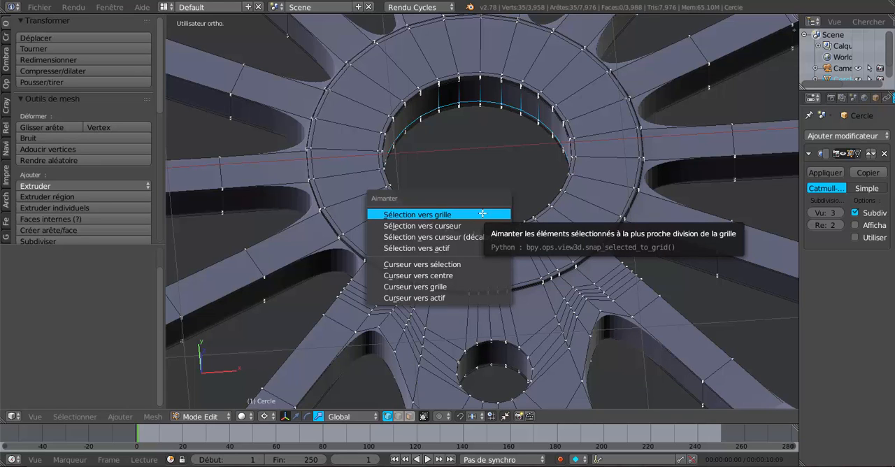
{"action": "left_click", "coordinate": [447, 264]}
Step: Examine the 3D cursor's position inside the hub's central hole from several angles, close up and with the whole wheel in view
{"action": "scroll", "coordinate": [496, 213], "scroll_direction": "down", "scroll_amount": 1}
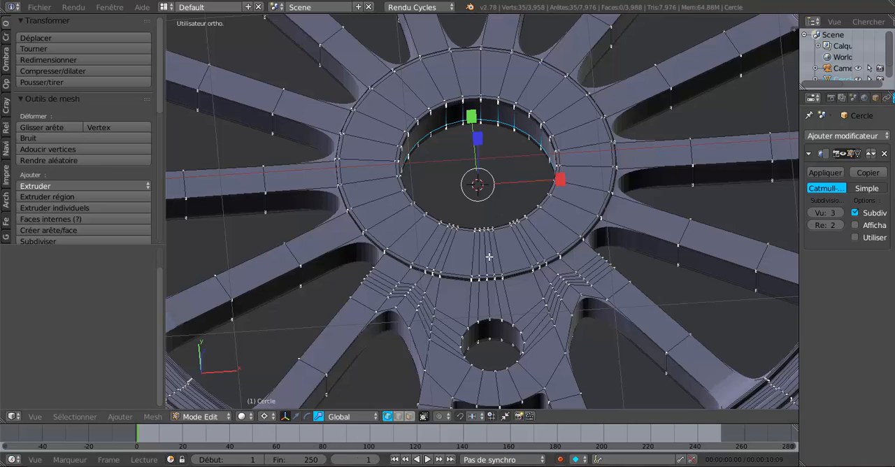
{"action": "middle_click_drag", "start_coordinate": [511, 239], "coordinate": [486, 279]}
{"action": "mouse_move", "coordinate": [537, 225]}
{"action": "middle_mouse_down"}
{"action": "mouse_move", "coordinate": [552, 190]}
{"action": "mouse_move", "coordinate": [513, 187]}
{"action": "middle_mouse_up"}
{"action": "scroll", "coordinate": [514, 187], "scroll_direction": "up", "scroll_amount": 2}
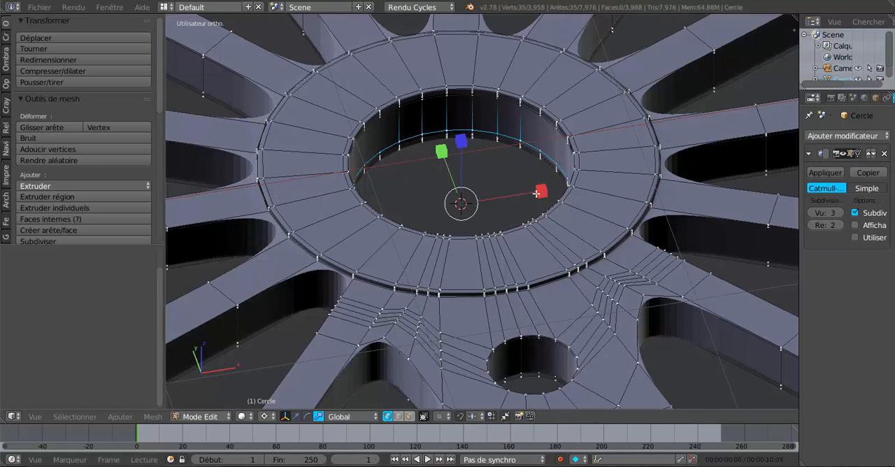
{"action": "scroll", "coordinate": [524, 198], "scroll_direction": "down", "scroll_amount": 2}
{"action": "middle_click_drag", "start_coordinate": [481, 235], "coordinate": [470, 186]}
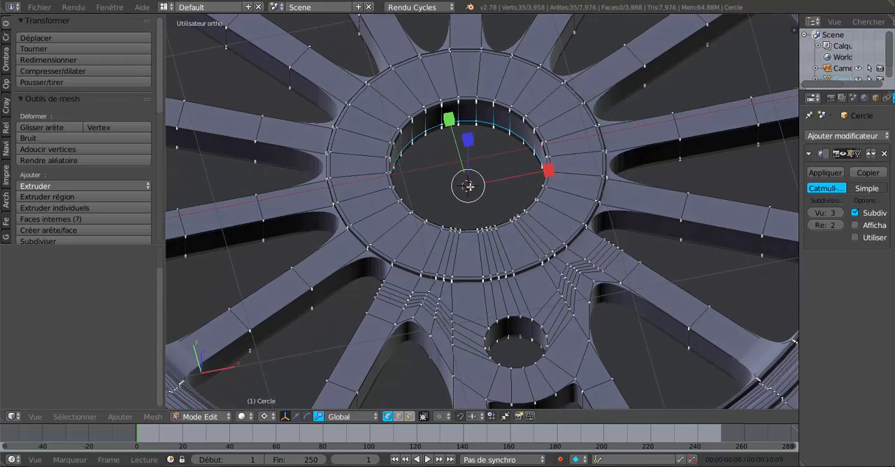
{"action": "scroll", "coordinate": [532, 179], "scroll_direction": "down", "scroll_amount": 4}
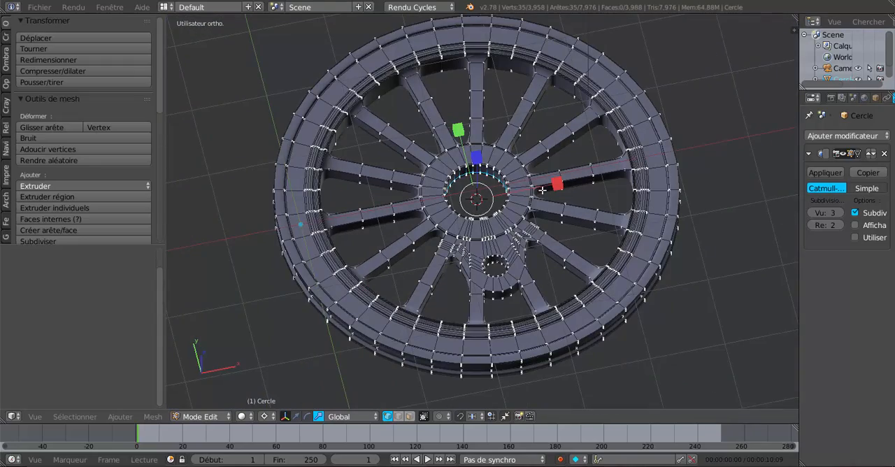
{"action": "mouse_move", "coordinate": [543, 191]}
{"action": "middle_mouse_down"}
{"action": "mouse_move", "coordinate": [537, 175]}
{"action": "mouse_move", "coordinate": [531, 186]}
{"action": "middle_mouse_up"}
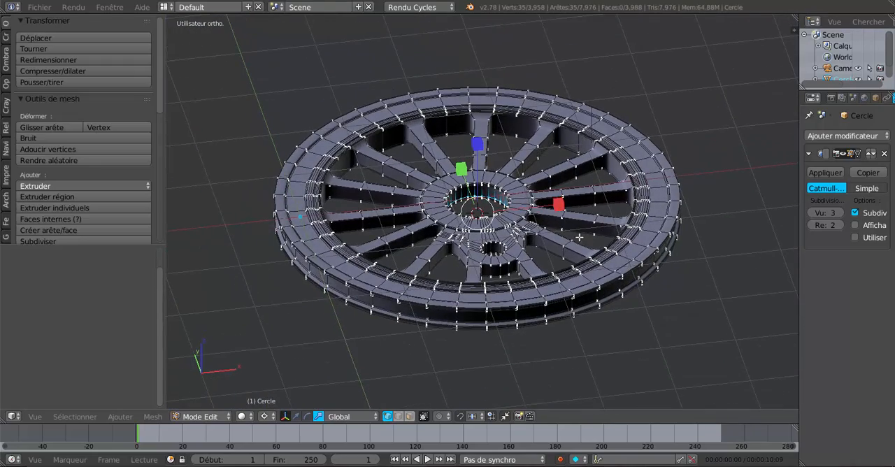
{"action": "middle_click_drag", "start_coordinate": [579, 238], "coordinate": [541, 269]}
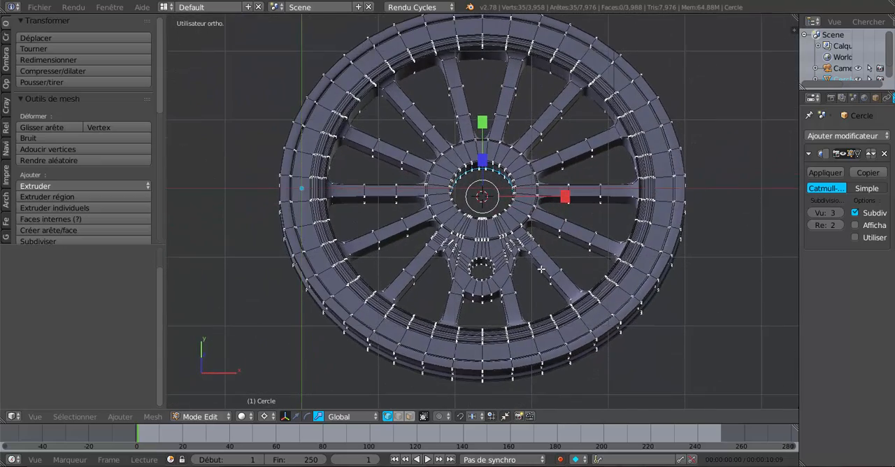
{"action": "scroll", "coordinate": [531, 255], "scroll_direction": "up", "scroll_amount": 5}
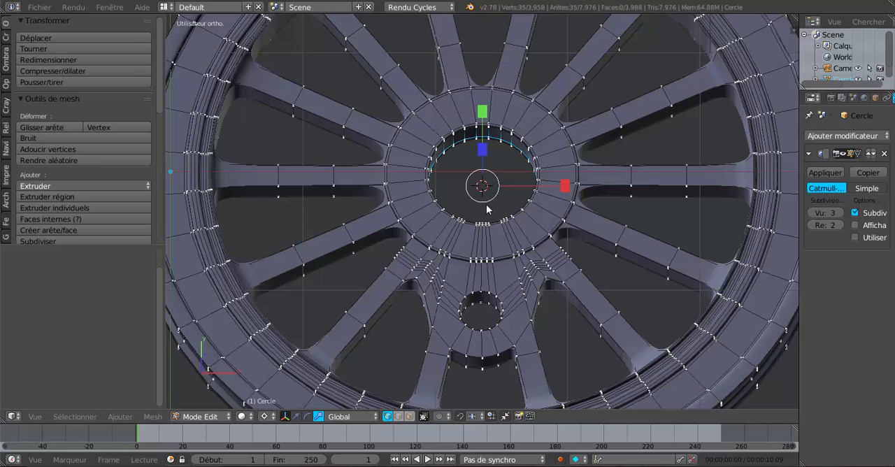
Step: Return to object mode and set the wheel's origin to the 3D cursor
{"action": "key", "text": "Tab"}
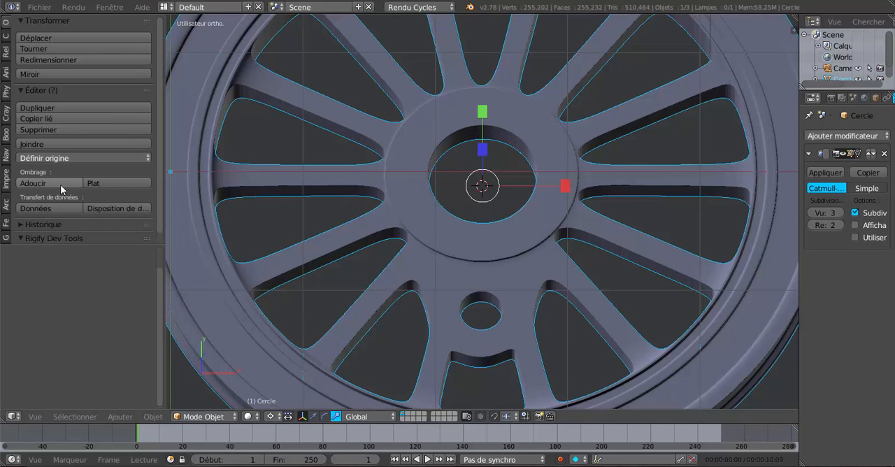
{"action": "left_click", "coordinate": [62, 159]}
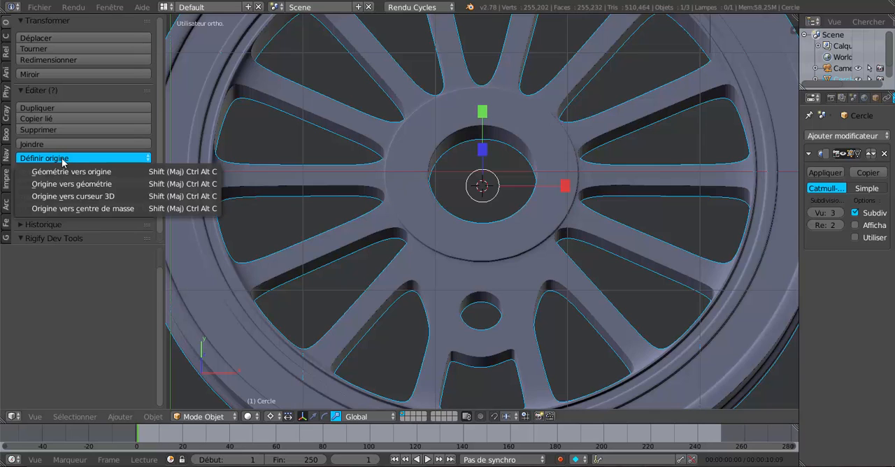
{"action": "left_click", "coordinate": [74, 196]}
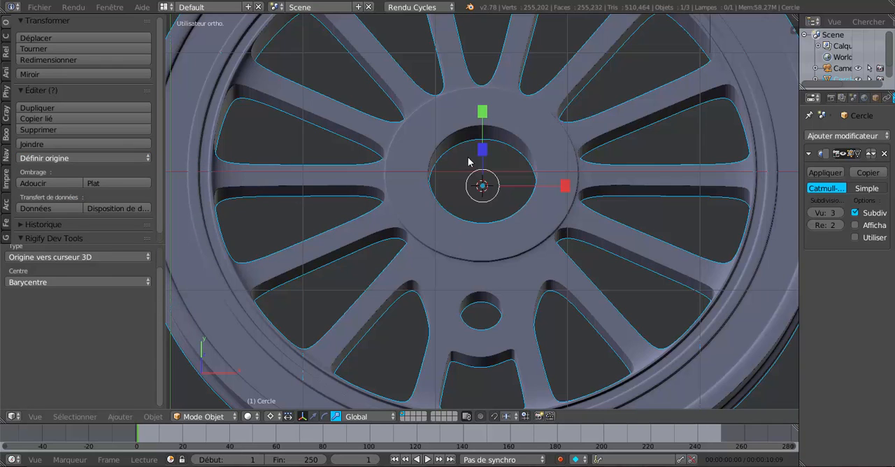
{"action": "left_click", "coordinate": [71, 160]}
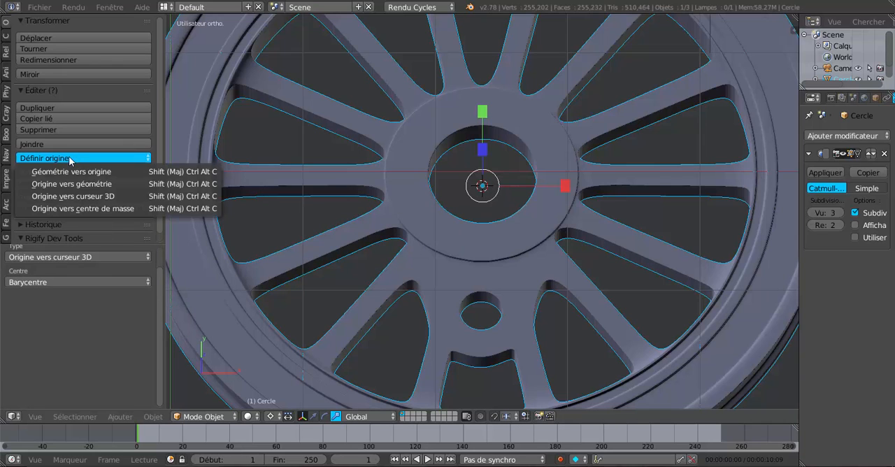
{"action": "left_click", "coordinate": [110, 197]}
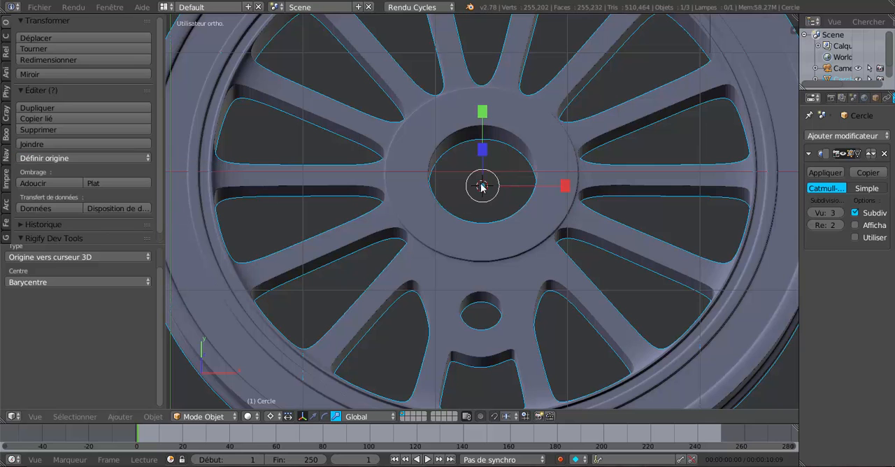
Step: Test the wheel's rotation about its origin in top view, and cancel the rotation
{"action": "scroll", "coordinate": [534, 196], "scroll_direction": "down", "scroll_amount": 5}
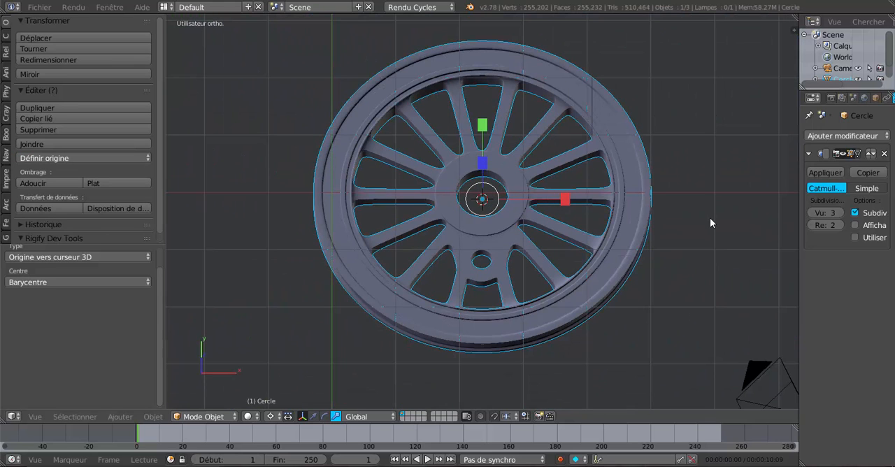
{"action": "key", "text": "KP_7"}
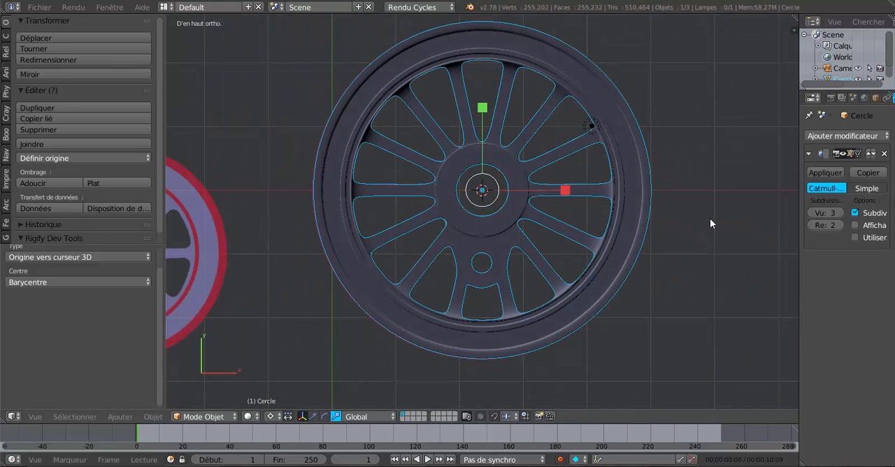
{"action": "middle_click_drag", "start_coordinate": [713, 226], "coordinate": [675, 248], "text": "shift"}
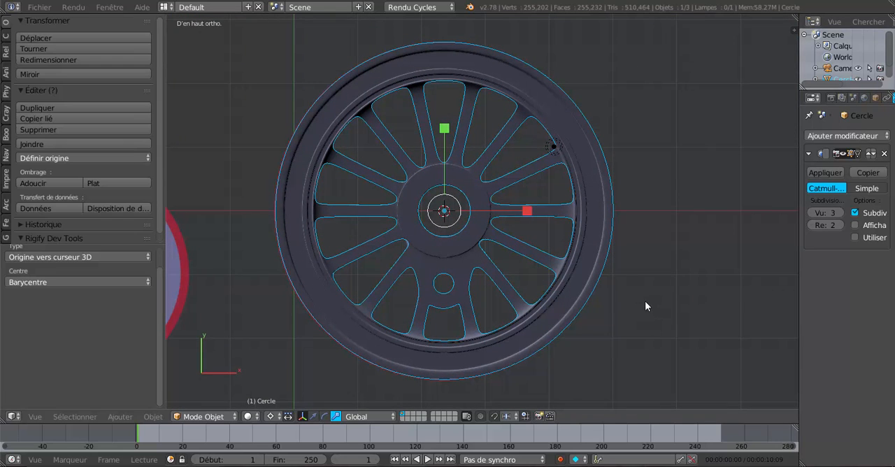
{"action": "key", "text": "r"}
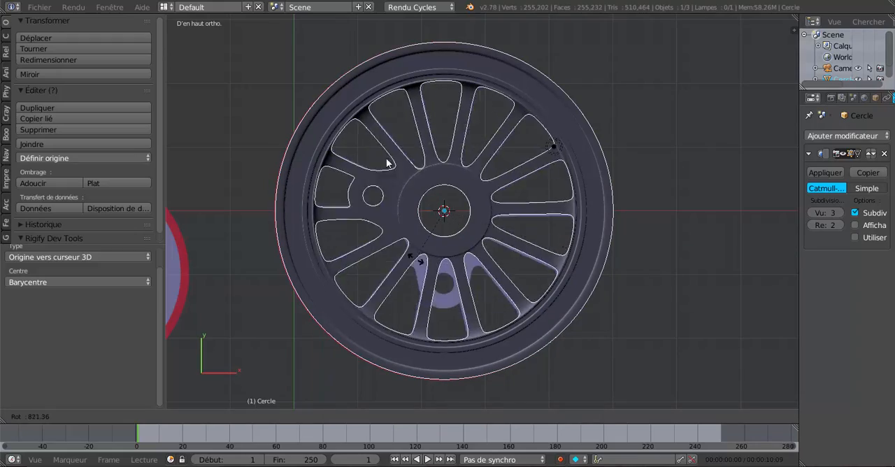
{"action": "key", "text": "Escape"}
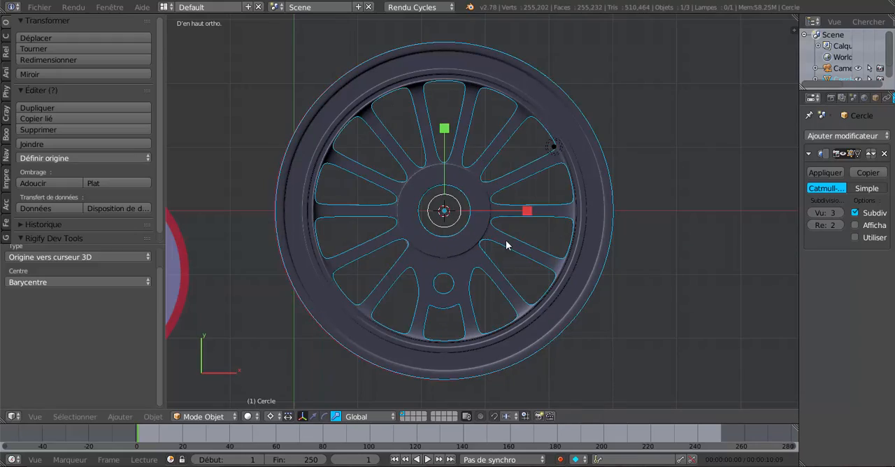
Step: Select the rim's outermost edge loop in edit mode and check the selection from several angles
{"action": "scroll", "coordinate": [506, 245], "scroll_direction": "up", "scroll_amount": 2}
{"action": "key", "text": "Tab"}
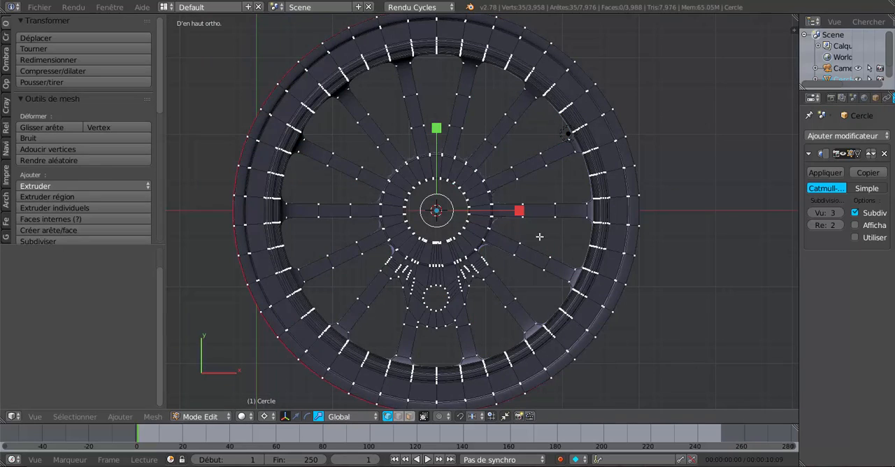
{"action": "right_click", "coordinate": [642, 168], "text": "alt"}
{"action": "scroll", "coordinate": [627, 218], "scroll_direction": "down", "scroll_amount": 3}
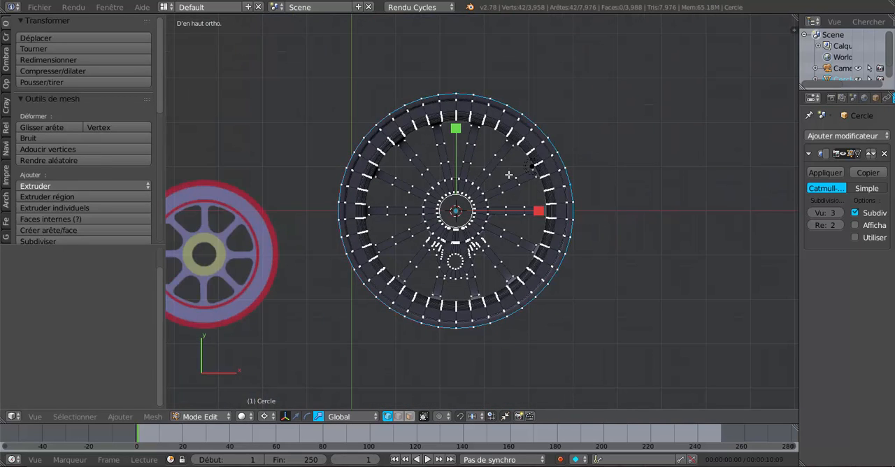
{"action": "scroll", "coordinate": [508, 174], "scroll_direction": "up", "scroll_amount": 2}
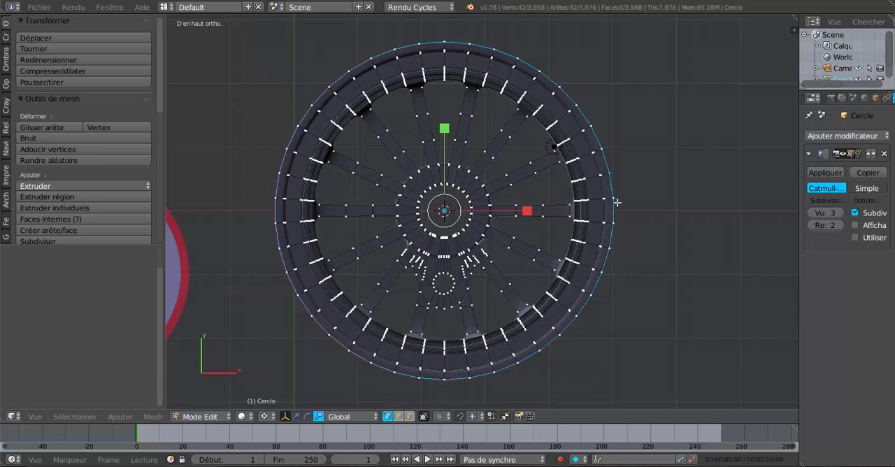
{"action": "scroll", "coordinate": [616, 203], "scroll_direction": "up", "scroll_amount": 2}
{"action": "middle_click_drag", "start_coordinate": [617, 202], "coordinate": [650, 168]}
{"action": "scroll", "coordinate": [648, 167], "scroll_direction": "up", "scroll_amount": 2}
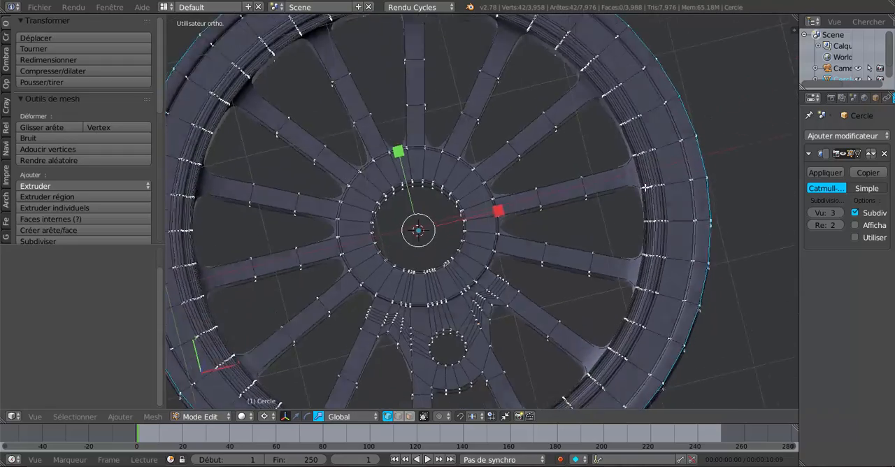
{"action": "middle_click_drag", "start_coordinate": [660, 176], "coordinate": [596, 152]}
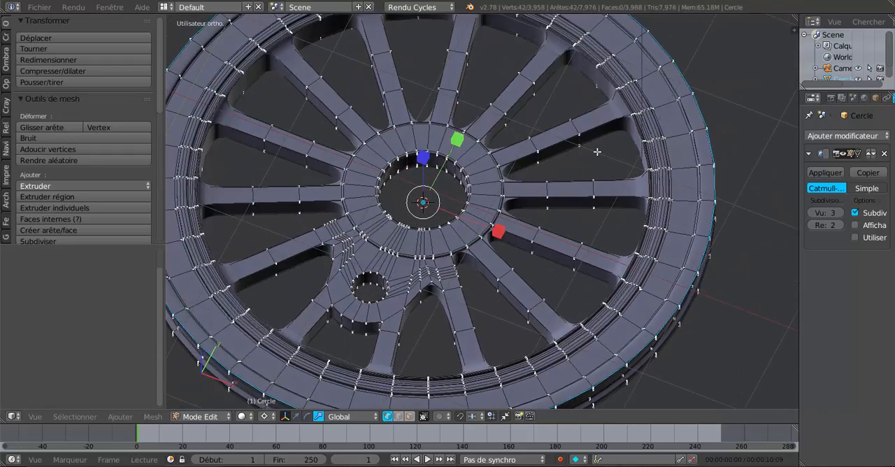
{"action": "key", "text": "KP_7"}
{"action": "scroll", "coordinate": [596, 152], "scroll_direction": "down", "scroll_amount": 2}
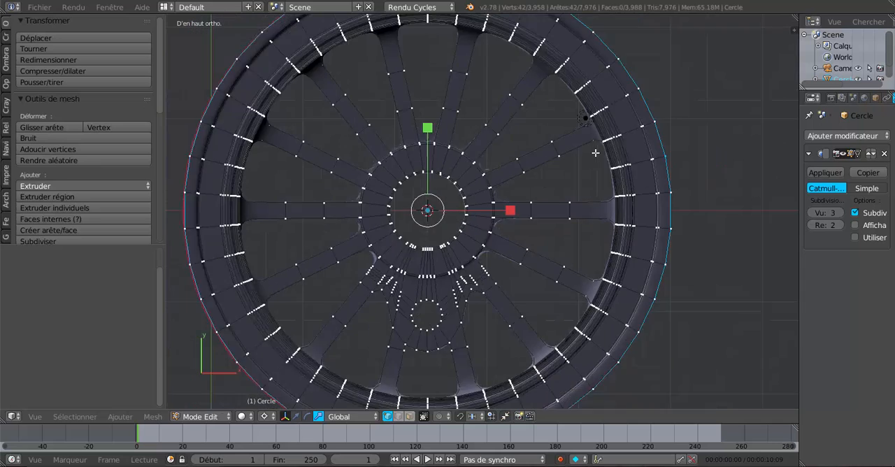
Step: Snap the 3D cursor to the centre of the rim's selected outer edge loop
{"action": "left_click", "coordinate": [264, 417]}
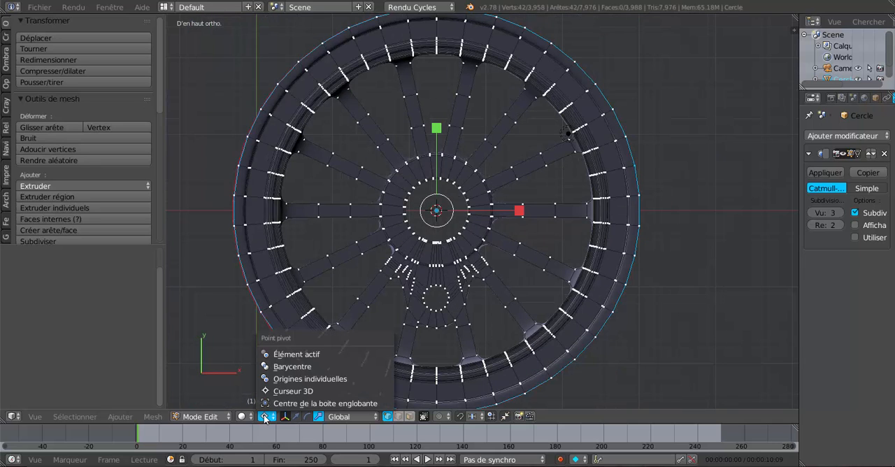
{"action": "left_click", "coordinate": [292, 367]}
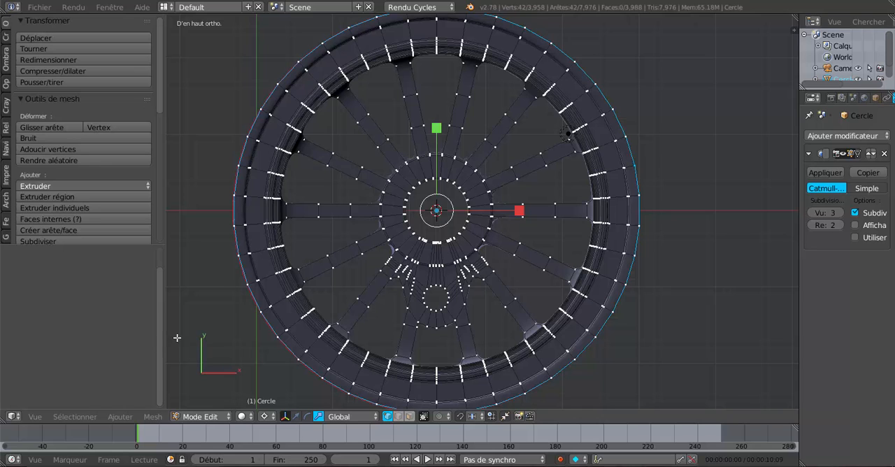
{"action": "key", "text": "shift+s"}
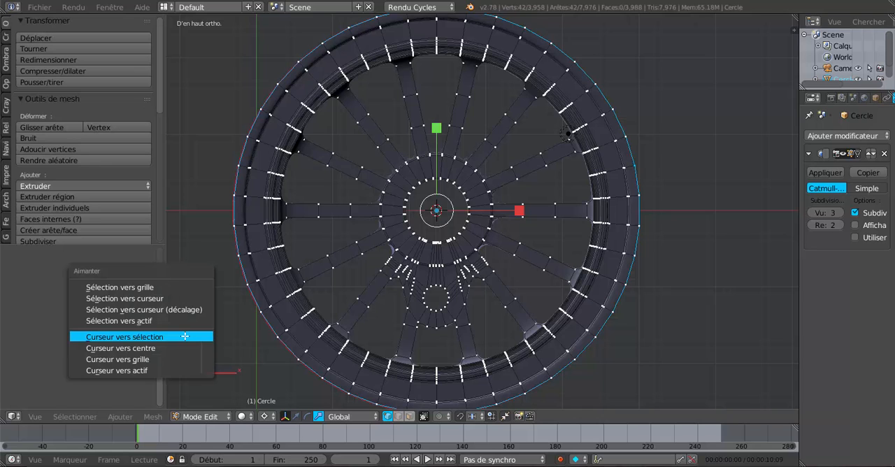
{"action": "left_click", "coordinate": [130, 336]}
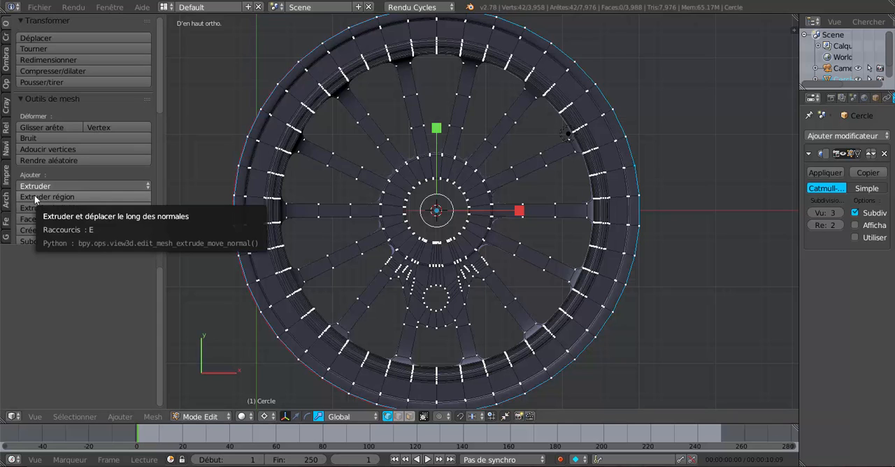
Step: Return to object mode and set the wheel's origin to its geometry
{"action": "key", "text": "Tab"}
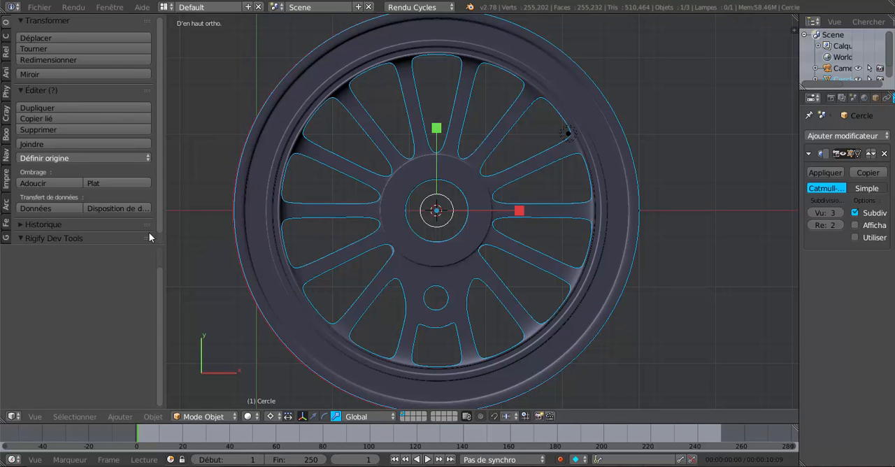
{"action": "left_click", "coordinate": [40, 157]}
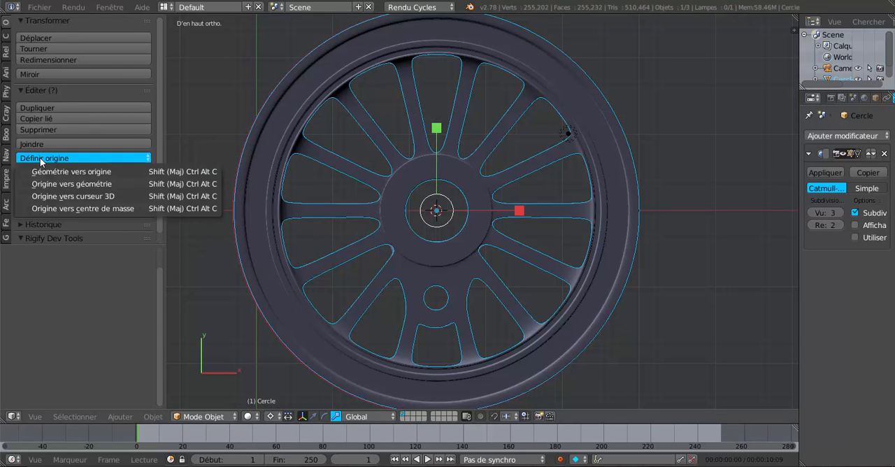
{"action": "left_click", "coordinate": [92, 183]}
Step: Examine the wheel and the position of its origin from top and oblique views, in both object and edit mode
{"action": "scroll", "coordinate": [660, 226], "scroll_direction": "down", "scroll_amount": 1}
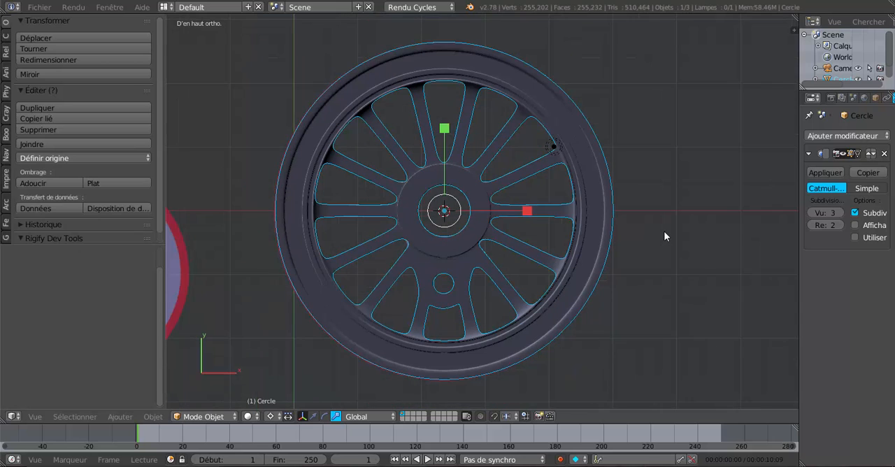
{"action": "scroll", "coordinate": [668, 242], "scroll_direction": "up", "scroll_amount": 1}
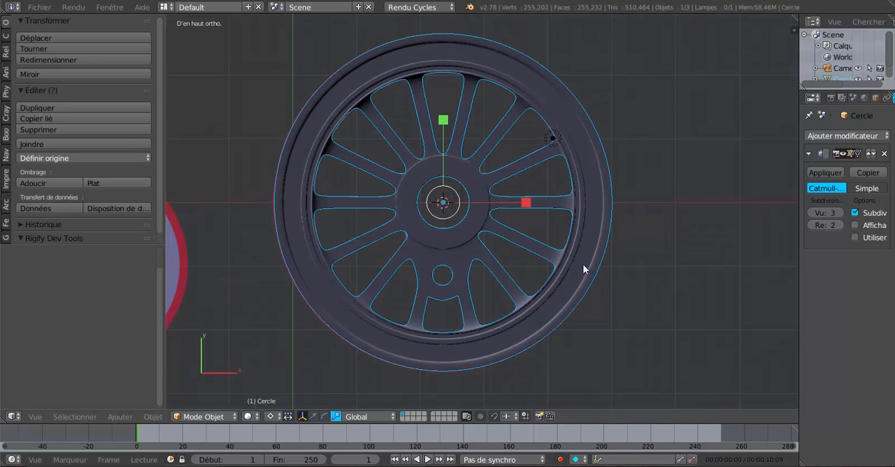
{"action": "scroll", "coordinate": [583, 265], "scroll_direction": "up", "scroll_amount": 1}
{"action": "scroll", "coordinate": [582, 263], "scroll_direction": "down", "scroll_amount": 1}
{"action": "scroll", "coordinate": [443, 232], "scroll_direction": "up", "scroll_amount": 1}
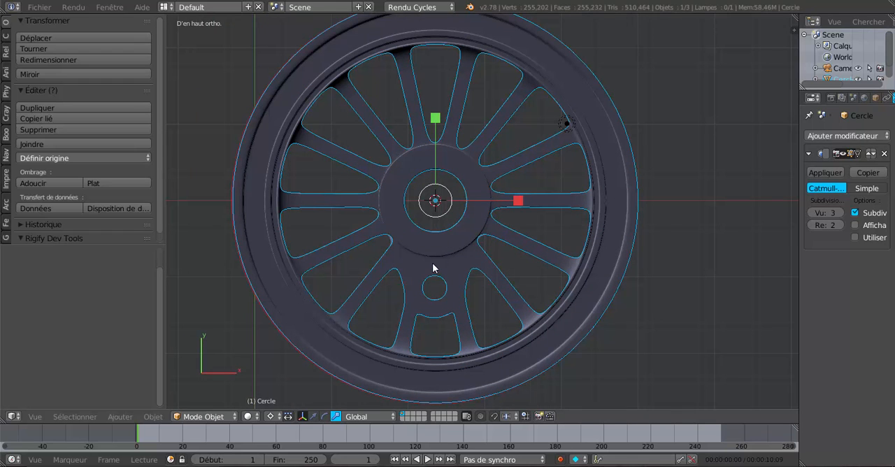
{"action": "middle_click_drag", "start_coordinate": [448, 281], "coordinate": [455, 217]}
{"action": "scroll", "coordinate": [455, 216], "scroll_direction": "up", "scroll_amount": 1}
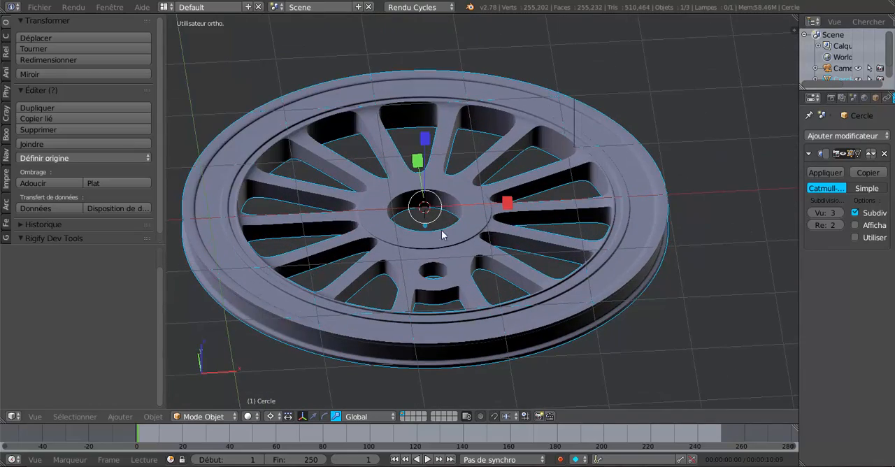
{"action": "middle_click_drag", "start_coordinate": [433, 252], "coordinate": [438, 320]}
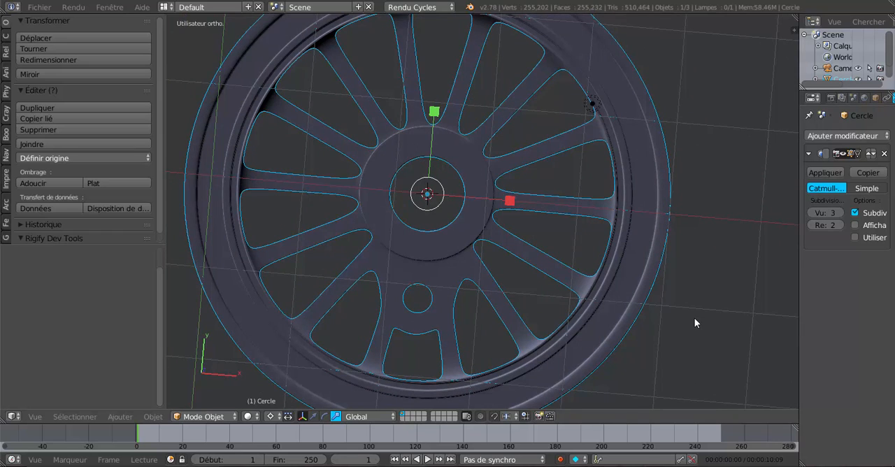
{"action": "scroll", "coordinate": [694, 316], "scroll_direction": "down", "scroll_amount": 4}
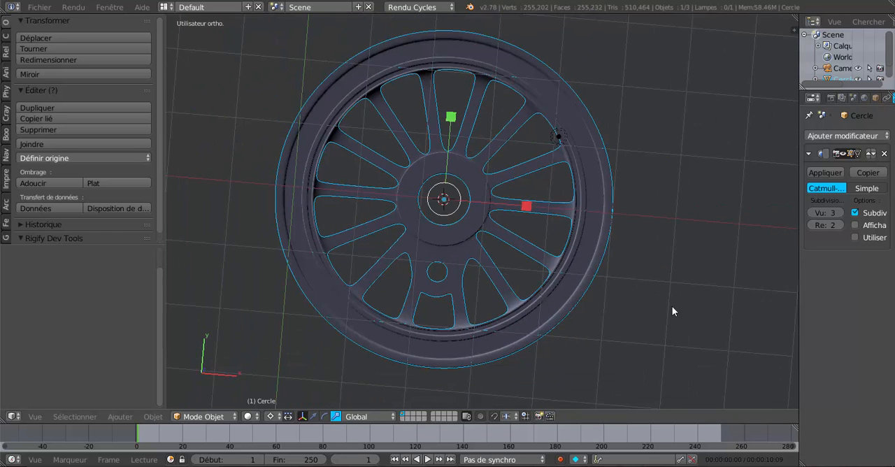
{"action": "middle_click_drag", "start_coordinate": [671, 310], "coordinate": [674, 251]}
{"action": "scroll", "coordinate": [675, 249], "scroll_direction": "up", "scroll_amount": 3}
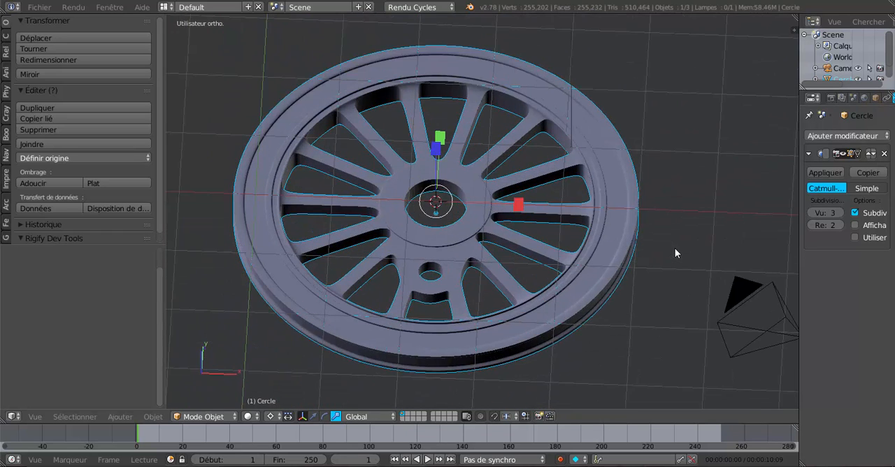
{"action": "key", "text": "Tab"}
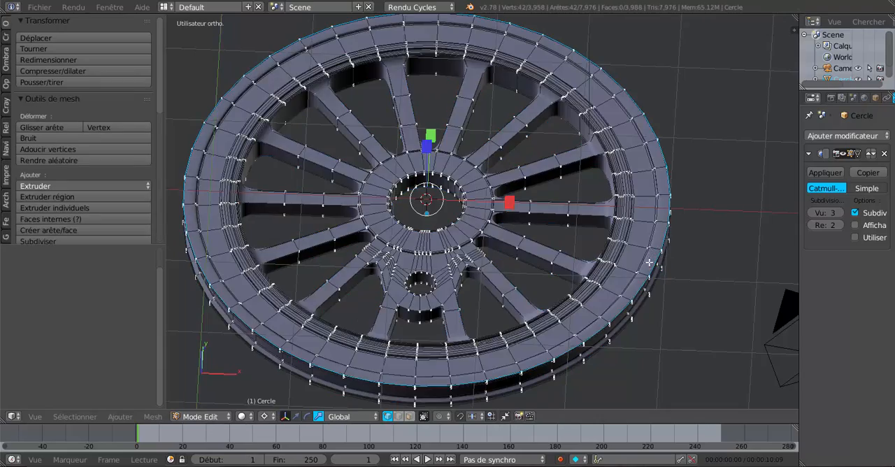
{"action": "middle_click_drag", "start_coordinate": [652, 256], "coordinate": [674, 201]}
{"action": "key", "text": "Tab"}
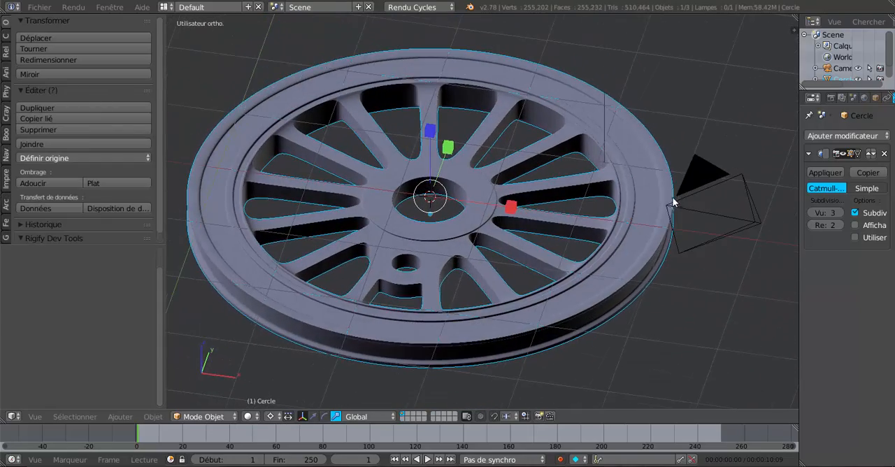
Step: In edit mode, cut two evenly spaced edge loops around the hub's flat top face without sliding them
{"action": "scroll", "coordinate": [545, 257], "scroll_direction": "up", "scroll_amount": 3}
{"action": "key", "text": "Tab"}
{"action": "middle_click_drag", "start_coordinate": [526, 247], "coordinate": [506, 239]}
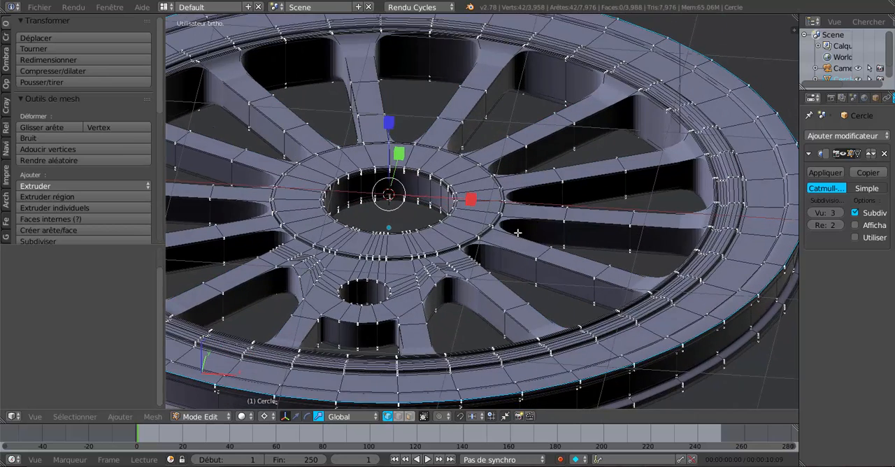
{"action": "scroll", "coordinate": [506, 239], "scroll_direction": "up", "scroll_amount": 2}
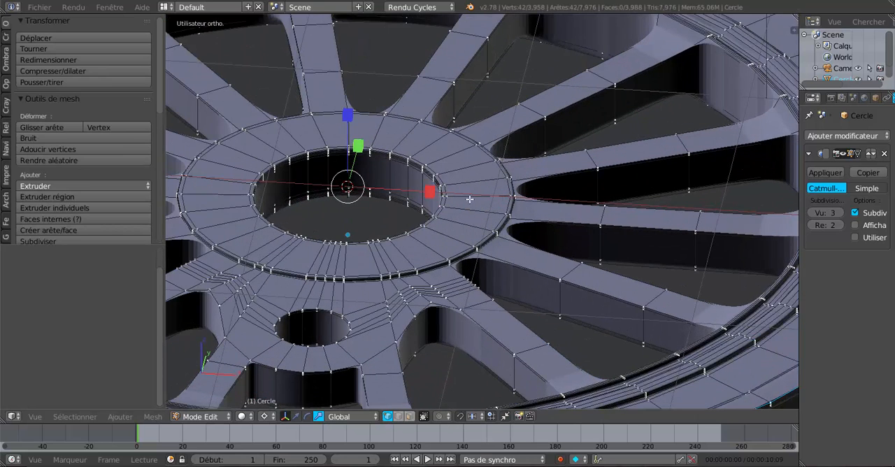
{"action": "key", "text": "ctrl+r"}
{"action": "scroll", "coordinate": [469, 195], "scroll_direction": "up", "scroll_amount": 1}
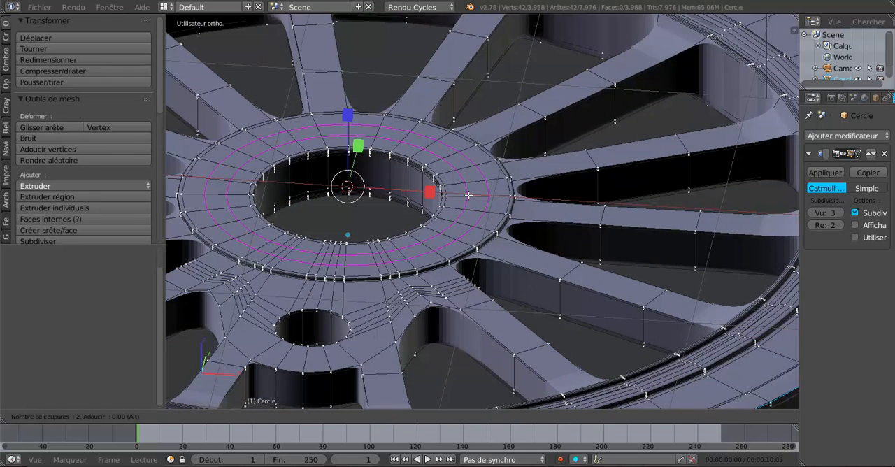
{"action": "left_click", "coordinate": [468, 195]}
{"action": "right_click", "coordinate": [468, 195]}
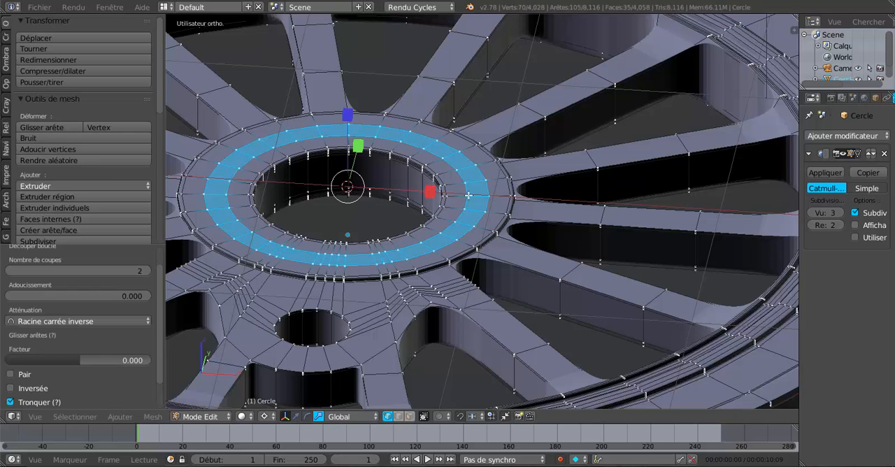
Step: Switch to face selection with the move manipulator and set the pivot point to Barycentre
{"action": "left_click", "coordinate": [434, 418]}
{"action": "left_click", "coordinate": [409, 416]}
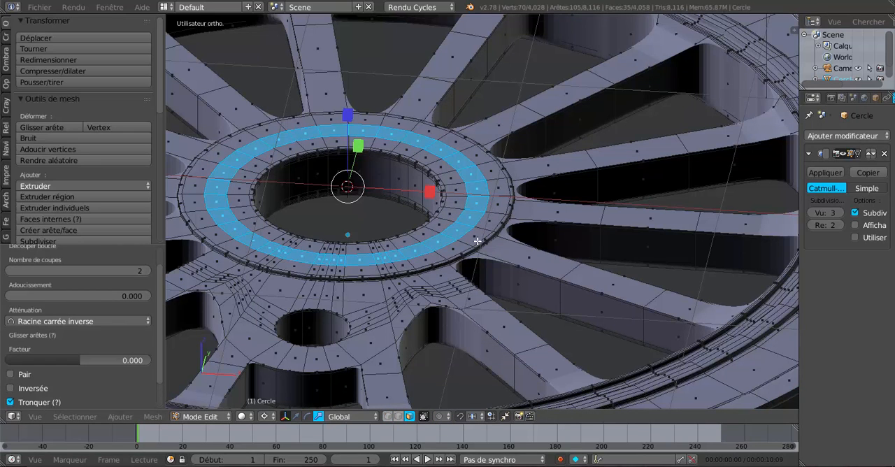
{"action": "left_click", "coordinate": [295, 416]}
{"action": "left_click", "coordinate": [262, 417]}
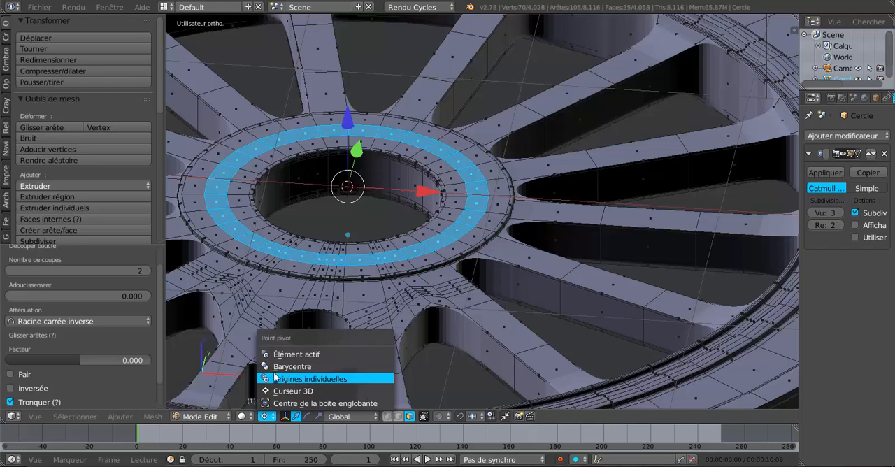
{"action": "left_click", "coordinate": [276, 365]}
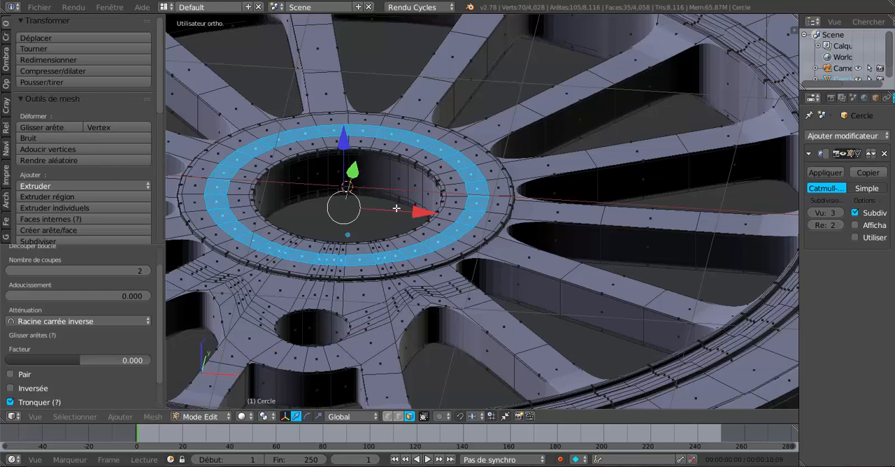
Step: Extrude the selected ring of hub faces, raise it slightly along Z, and check the smoothed result in object mode
{"action": "key", "text": "e"}
{"action": "right_click", "coordinate": [396, 209]}
{"action": "left_click_drag", "start_coordinate": [343, 143], "coordinate": [345, 137]}
{"action": "key", "text": "Tab"}
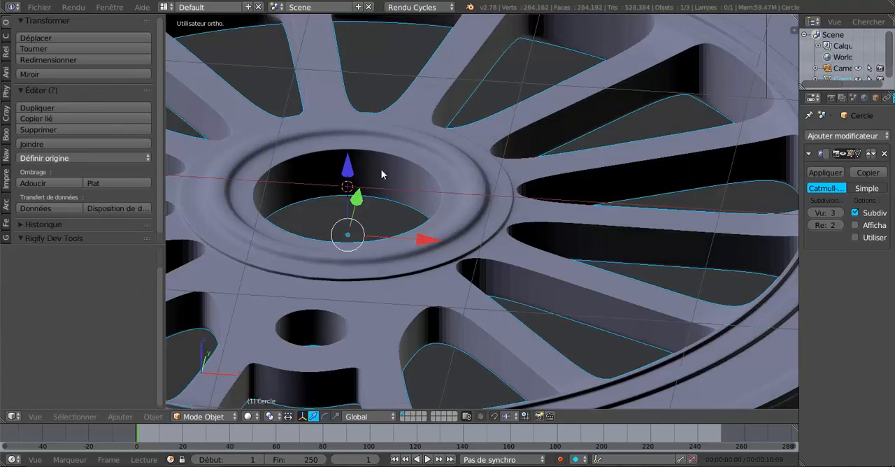
{"action": "scroll", "coordinate": [392, 184], "scroll_direction": "down", "scroll_amount": 3}
{"action": "middle_click_drag", "start_coordinate": [394, 184], "coordinate": [497, 197]}
{"action": "scroll", "coordinate": [407, 240], "scroll_direction": "up", "scroll_amount": 3}
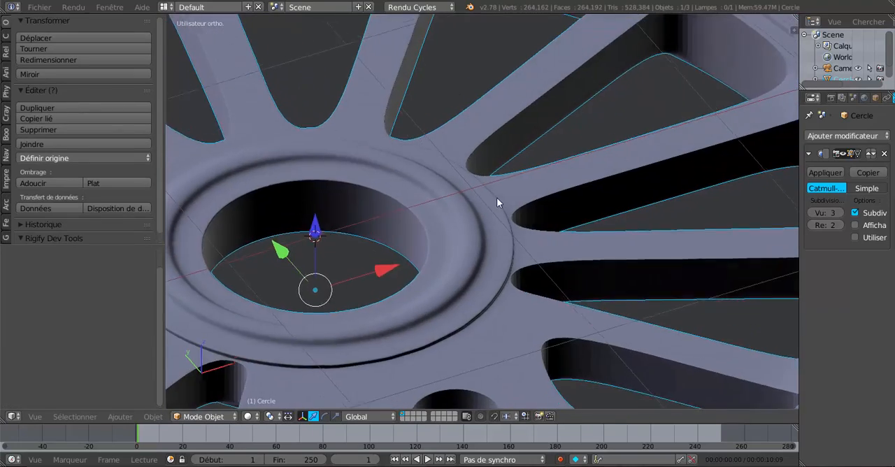
Step: Cut two centred edge loops around the top face of the hub's raised ring to sharpen its edges
{"action": "scroll", "coordinate": [493, 212], "scroll_direction": "up", "scroll_amount": 2}
{"action": "key", "text": "Tab"}
{"action": "scroll", "coordinate": [479, 233], "scroll_direction": "up", "scroll_amount": 1}
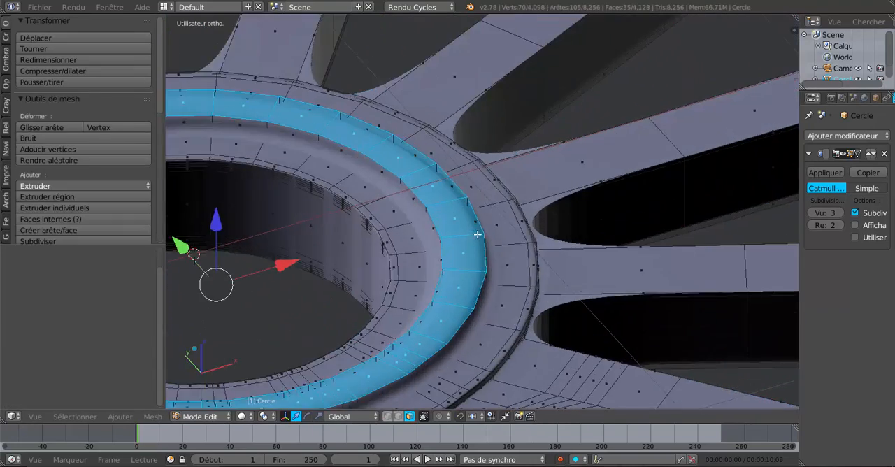
{"action": "key", "text": "ctrl+r"}
{"action": "scroll", "coordinate": [457, 240], "scroll_direction": "up", "scroll_amount": 1}
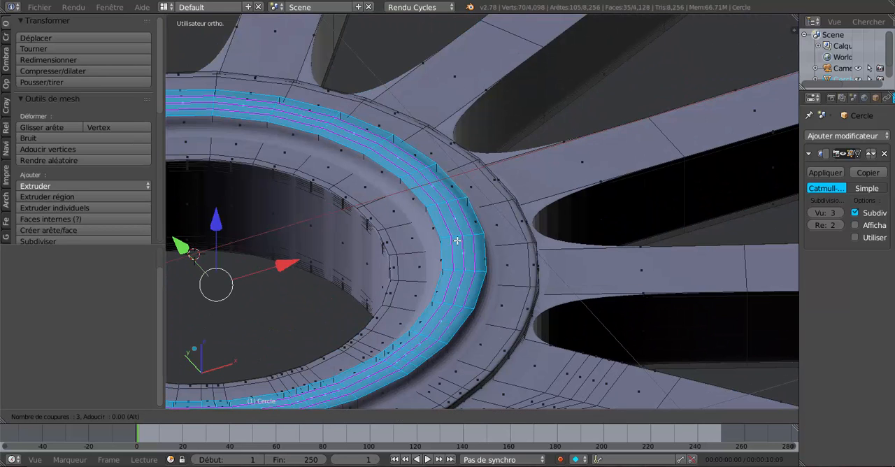
{"action": "left_click", "coordinate": [457, 240]}
{"action": "key", "text": "ctrl+space"}
{"action": "right_click", "coordinate": [457, 240]}
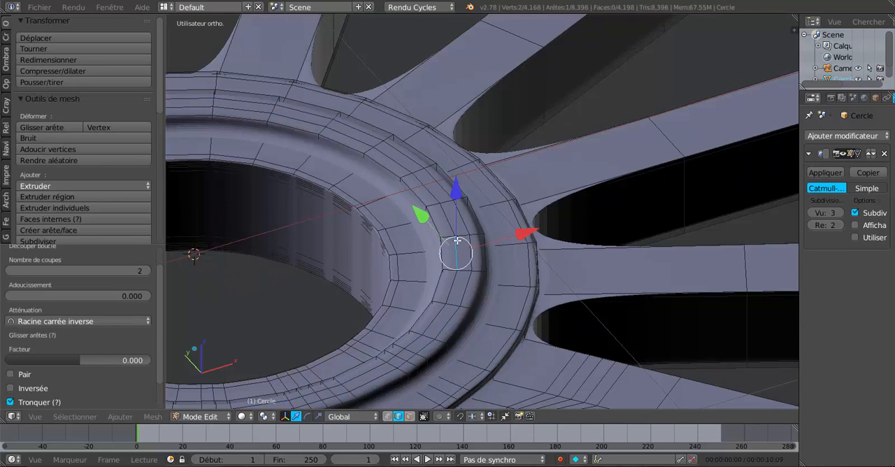
{"action": "right_click", "coordinate": [466, 267]}
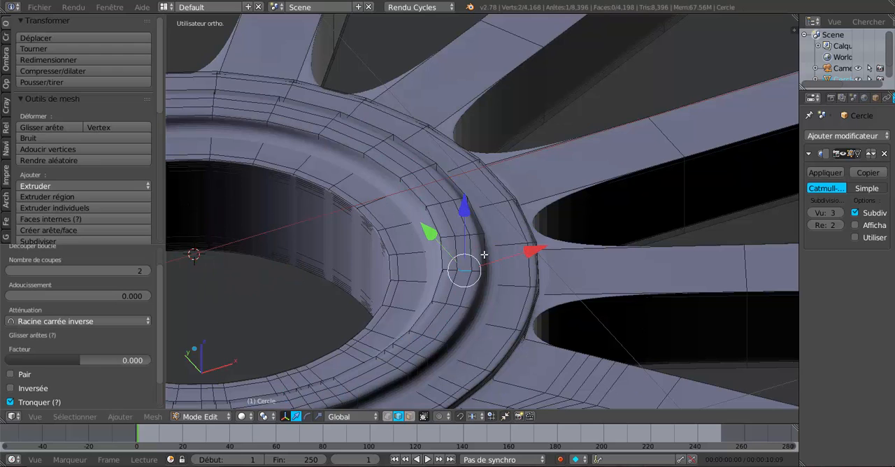
Step: Cut two centred edge loops around the inner side wall of the hub's raised ring
{"action": "middle_click_drag", "start_coordinate": [484, 254], "coordinate": [508, 237]}
{"action": "scroll", "coordinate": [479, 251], "scroll_direction": "up", "scroll_amount": 2}
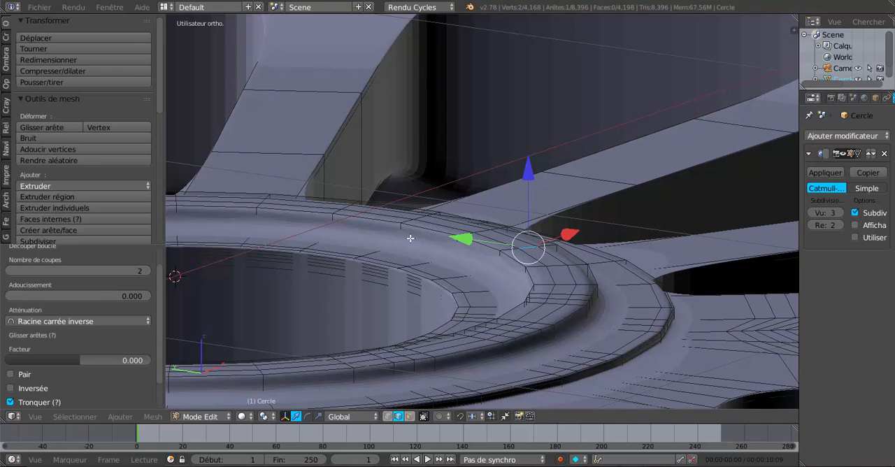
{"action": "key", "text": "ctrl+r"}
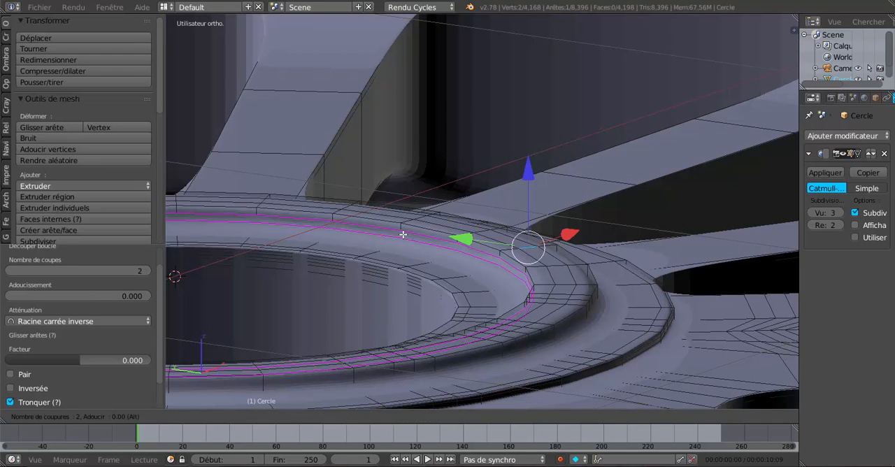
{"action": "left_click", "coordinate": [402, 234]}
{"action": "right_click", "coordinate": [403, 234]}
{"action": "right_click", "coordinate": [403, 234]}
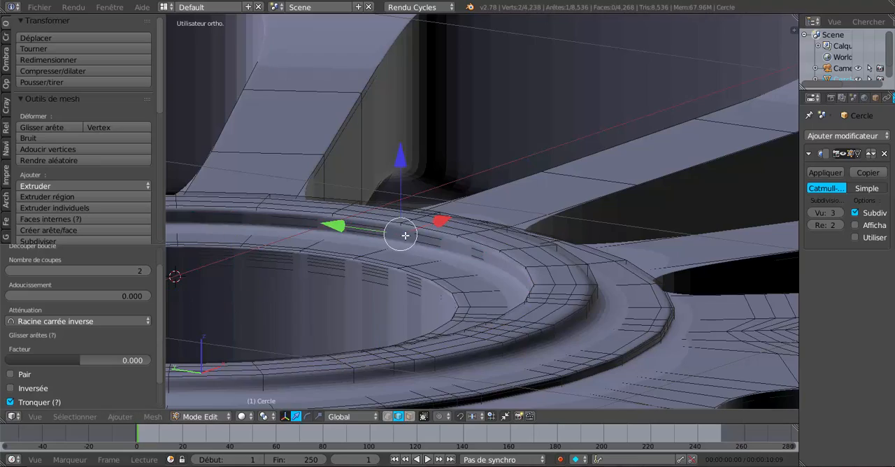
Step: Cut two centred edge loops around the outer side wall of the hub's raised ring and return to object mode
{"action": "scroll", "coordinate": [402, 234], "scroll_direction": "down", "scroll_amount": 3}
{"action": "key", "text": "Tab"}
{"action": "middle_click_drag", "start_coordinate": [466, 250], "coordinate": [323, 266]}
{"action": "scroll", "coordinate": [472, 279], "scroll_direction": "up", "scroll_amount": 2}
{"action": "middle_click_drag", "start_coordinate": [475, 281], "coordinate": [482, 236]}
{"action": "scroll", "coordinate": [482, 236], "scroll_direction": "up", "scroll_amount": 1}
{"action": "key", "text": "Tab"}
{"action": "scroll", "coordinate": [481, 236], "scroll_direction": "up", "scroll_amount": 2}
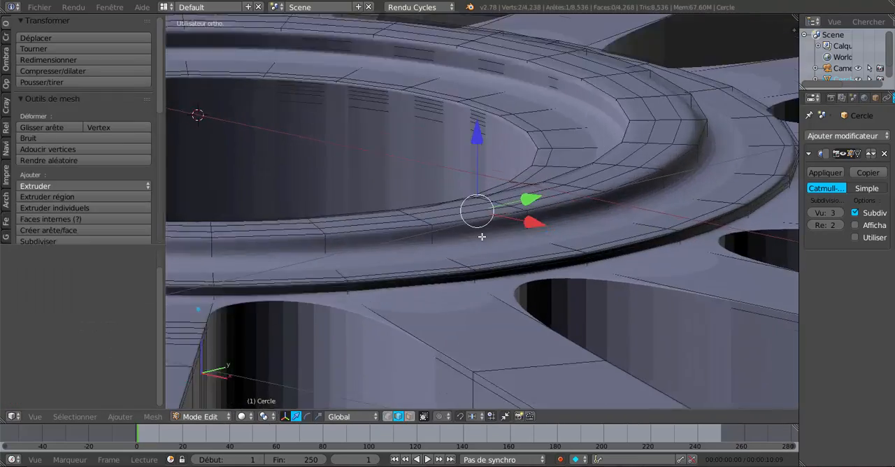
{"action": "key", "text": "ctrl+r"}
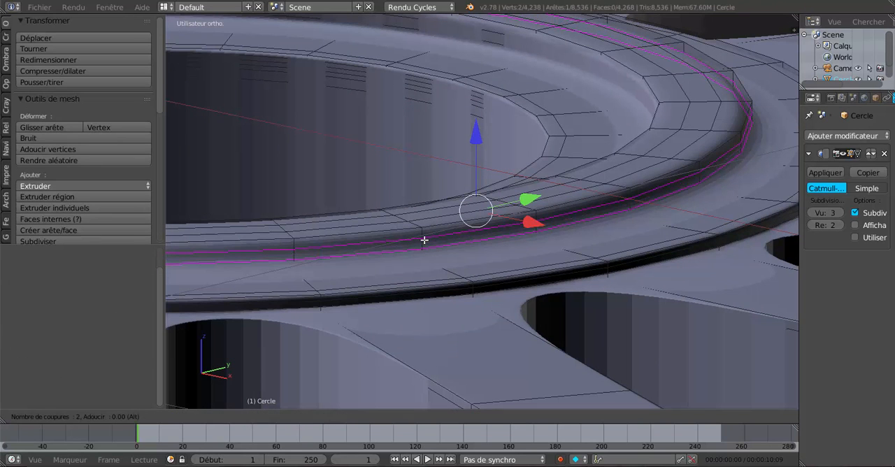
{"action": "left_click", "coordinate": [423, 240]}
{"action": "right_click", "coordinate": [424, 240]}
{"action": "key", "text": "Tab"}
{"action": "scroll", "coordinate": [424, 239], "scroll_direction": "down", "scroll_amount": 11}
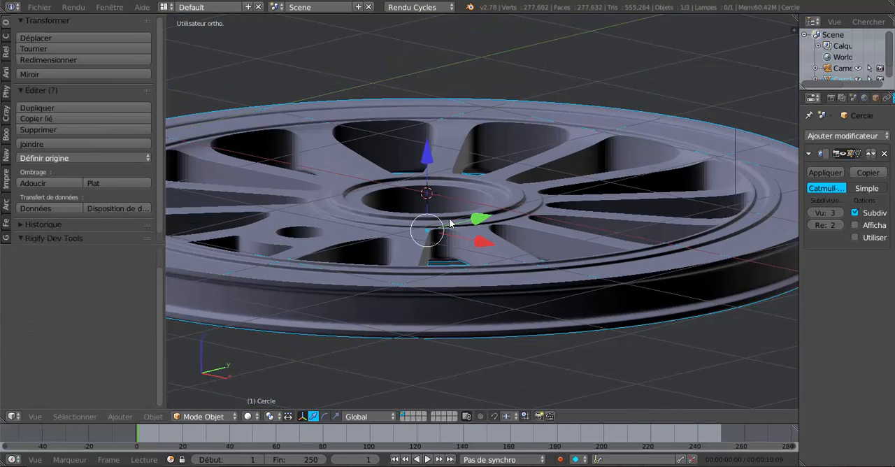
Step: Try rotating the wheel about the global Z axis in the top view
{"action": "middle_click_drag", "start_coordinate": [449, 218], "coordinate": [482, 300]}
{"action": "scroll", "coordinate": [463, 283], "scroll_direction": "down", "scroll_amount": 6}
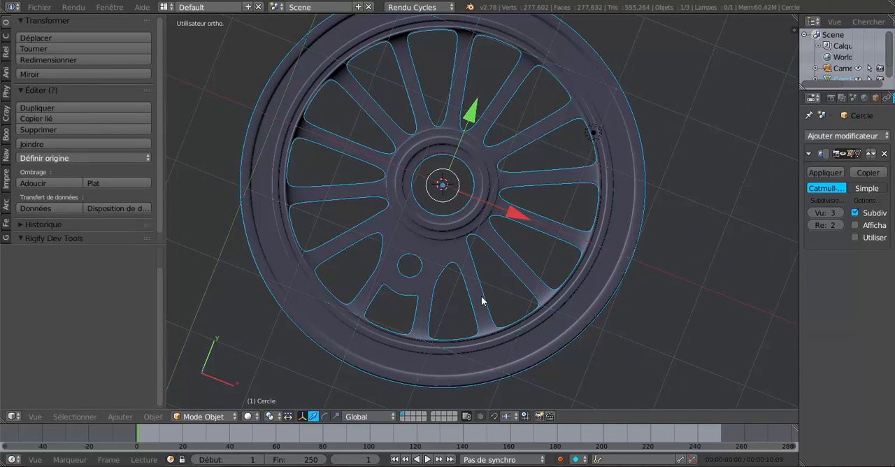
{"action": "key", "text": "KP_1"}
{"action": "key", "text": "KP_7"}
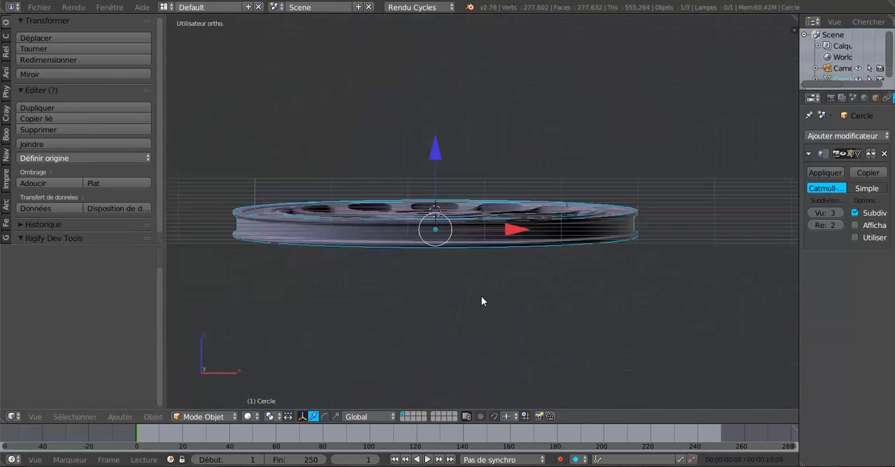
{"action": "scroll", "coordinate": [517, 308], "scroll_direction": "down", "scroll_amount": 2}
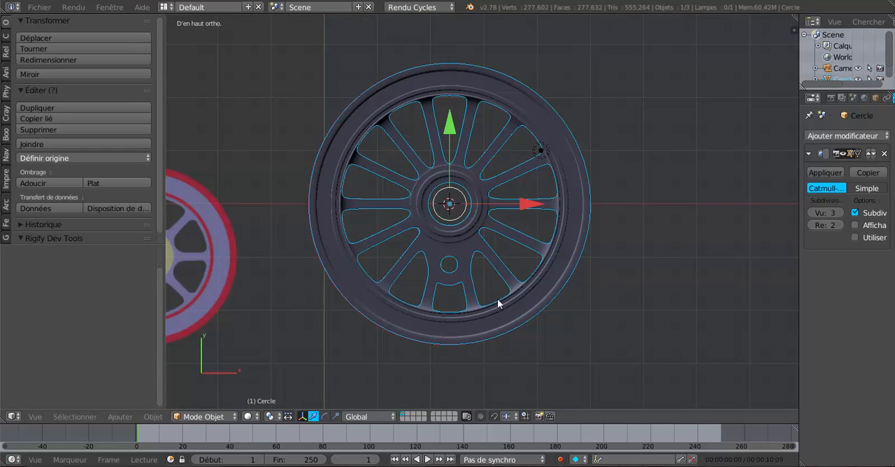
{"action": "middle_click_drag", "start_coordinate": [497, 304], "coordinate": [538, 307]}
{"action": "key", "text": "KP_7"}
{"action": "key", "text": "r"}
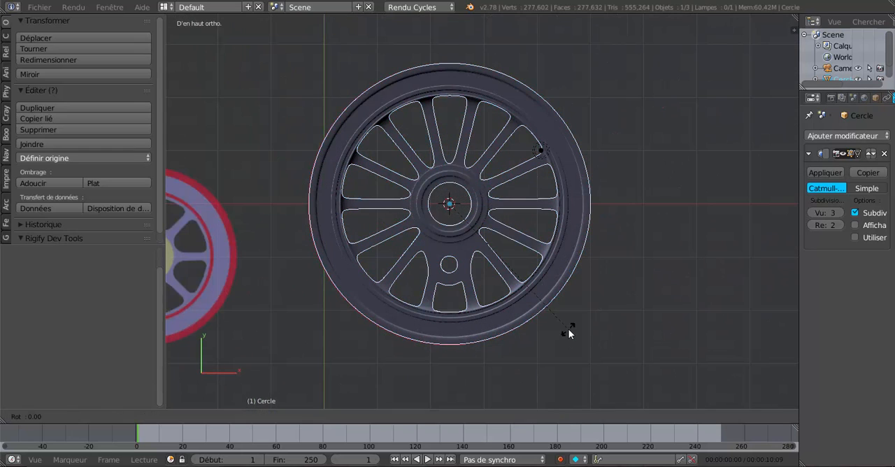
{"action": "key", "text": "z"}
{"action": "left_click", "coordinate": [533, 234]}
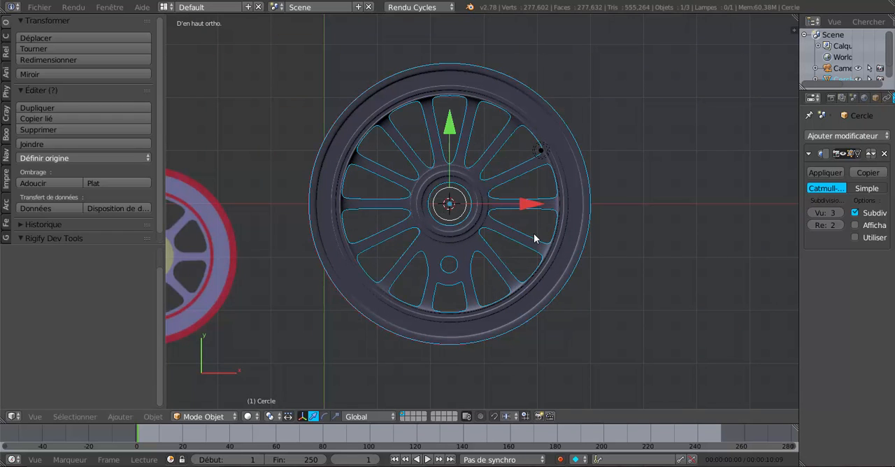
Step: Hide the background image roue loco vapeur3.png from the viewport
{"action": "key", "text": "n"}
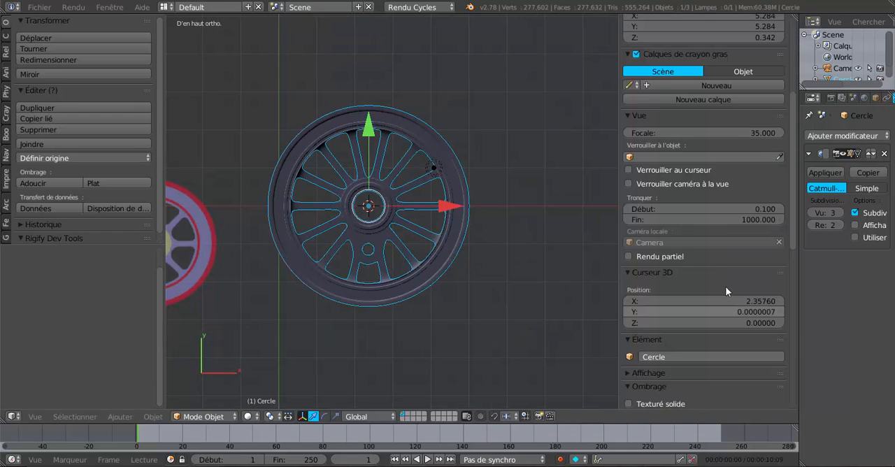
{"action": "scroll", "coordinate": [724, 283], "scroll_direction": "up", "scroll_amount": 4}
{"action": "scroll", "coordinate": [723, 278], "scroll_direction": "down", "scroll_amount": 9}
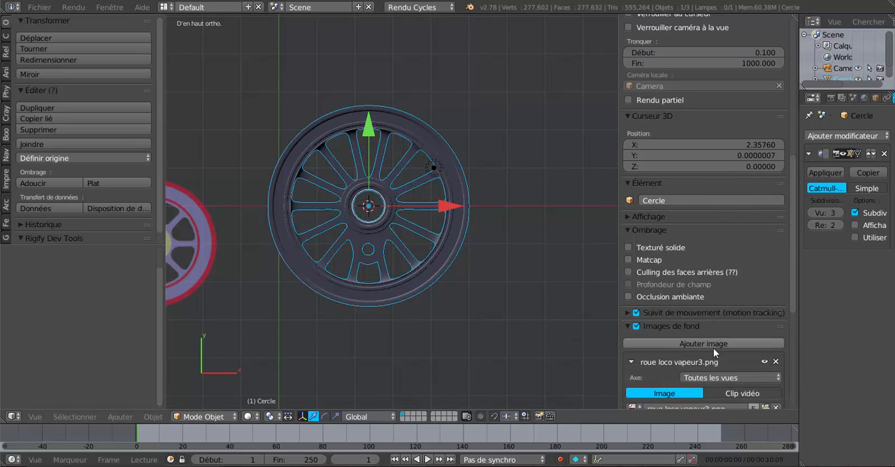
{"action": "scroll", "coordinate": [714, 310], "scroll_direction": "down", "scroll_amount": 1}
{"action": "scroll", "coordinate": [714, 312], "scroll_direction": "down", "scroll_amount": 2}
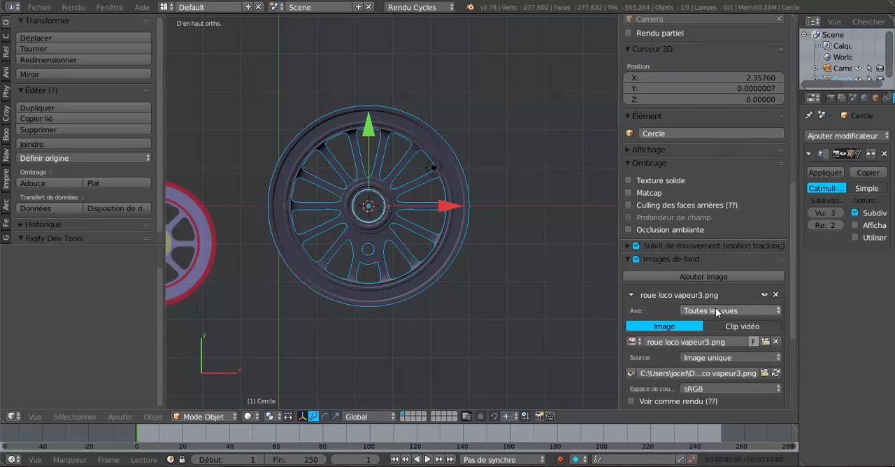
{"action": "left_click", "coordinate": [765, 297]}
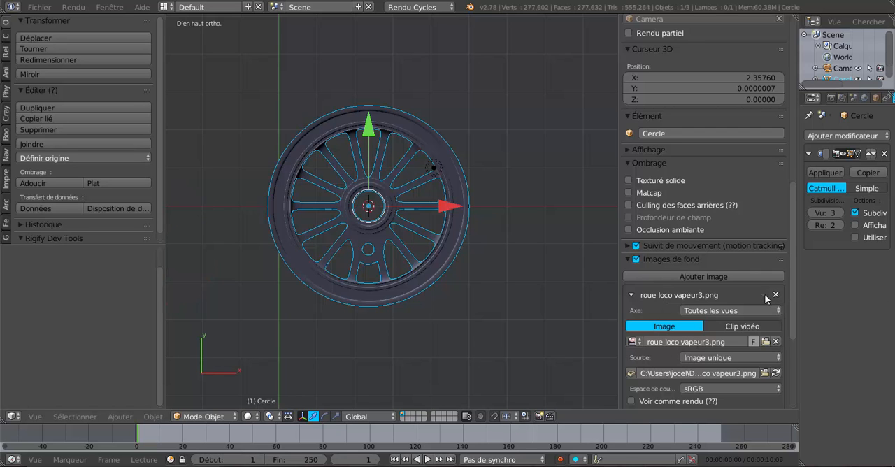
{"action": "scroll", "coordinate": [509, 315], "scroll_direction": "down", "scroll_amount": 5}
{"action": "scroll", "coordinate": [414, 276], "scroll_direction": "up", "scroll_amount": 5}
{"action": "key", "text": "n"}
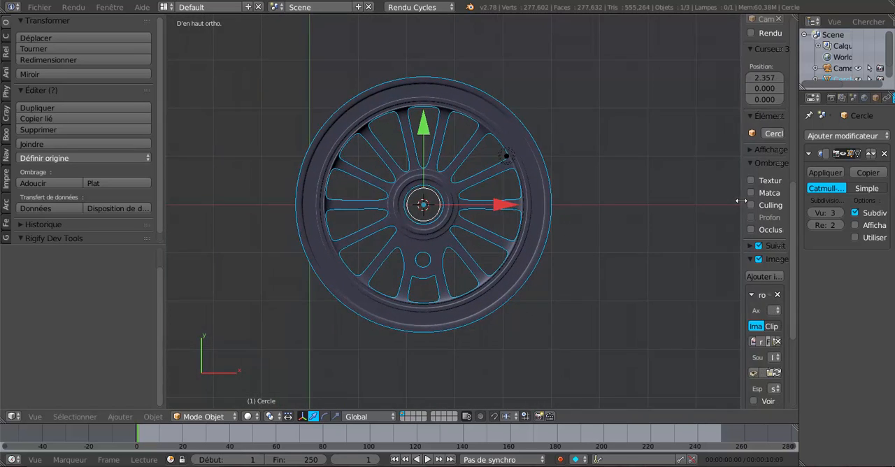
Step: Test the wheel's centred origin by spinning it freely about the Z axis in object mode, then cancel the rotation
{"action": "scroll", "coordinate": [555, 241], "scroll_direction": "up", "scroll_amount": 3}
{"action": "key", "text": "Tab"}
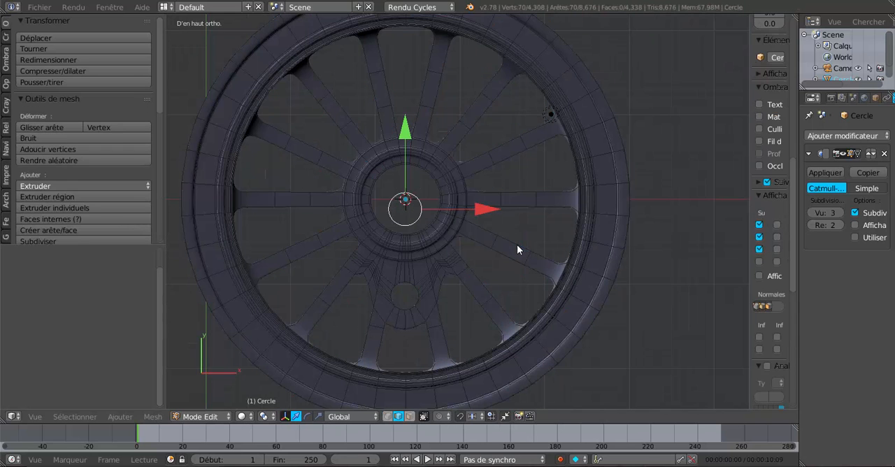
{"action": "key", "text": "Tab"}
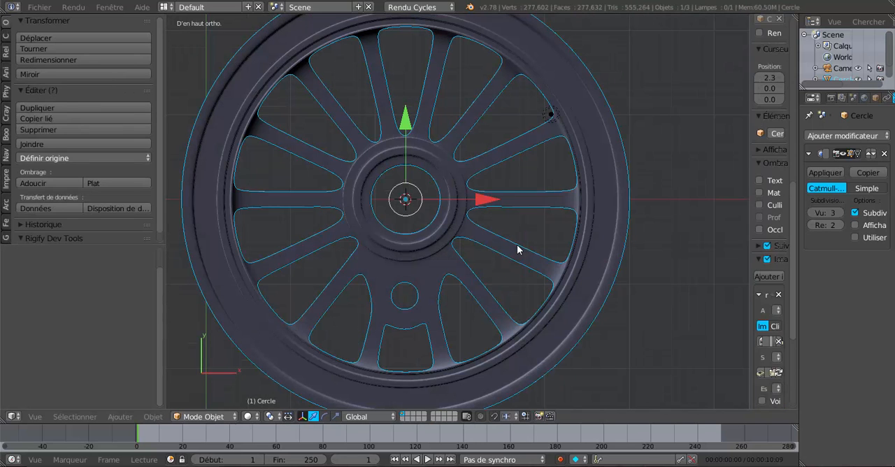
{"action": "scroll", "coordinate": [518, 249], "scroll_direction": "down", "scroll_amount": 3}
{"action": "key", "text": "r"}
{"action": "key", "text": "z"}
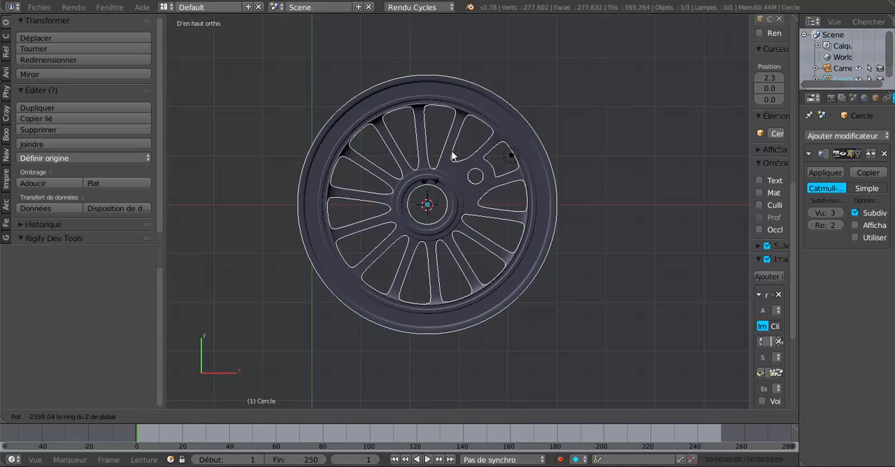
{"action": "left_click", "coordinate": [496, 184]}
{"action": "scroll", "coordinate": [494, 261], "scroll_direction": "up", "scroll_amount": 3}
{"action": "scroll", "coordinate": [494, 265], "scroll_direction": "down", "scroll_amount": 3}
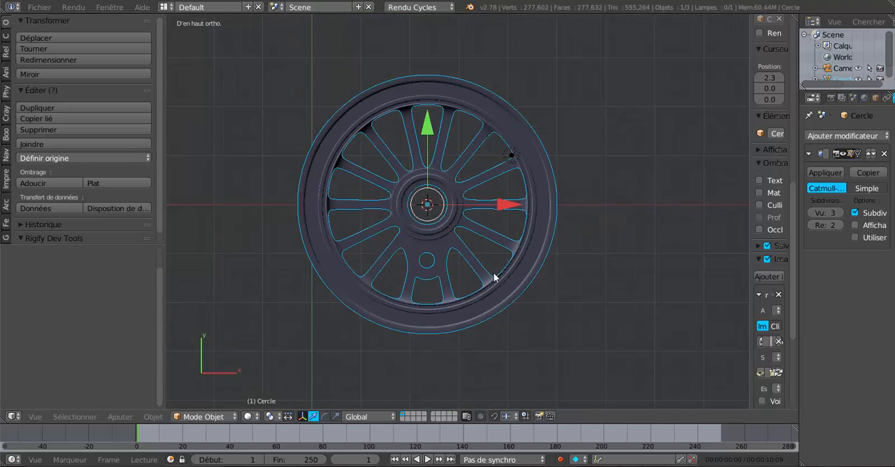
Step: Select the wheel's entire mesh in edit mode, flip the direction of its normals, and return to object mode
{"action": "middle_click_drag", "start_coordinate": [492, 272], "coordinate": [493, 267]}
{"action": "scroll", "coordinate": [491, 282], "scroll_direction": "up", "scroll_amount": 2}
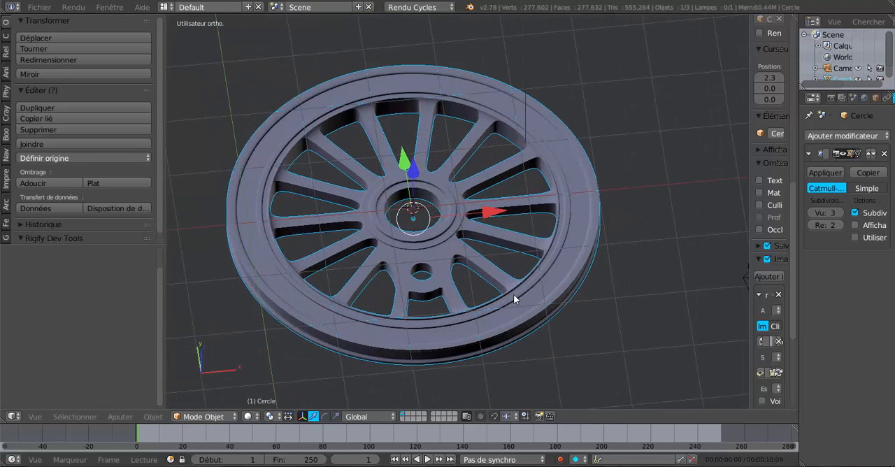
{"action": "key", "text": "Tab"}
{"action": "mouse_move", "coordinate": [515, 305]}
{"action": "middle_mouse_down"}
{"action": "mouse_move", "coordinate": [516, 184]}
{"action": "mouse_move", "coordinate": [513, 302]}
{"action": "middle_mouse_up"}
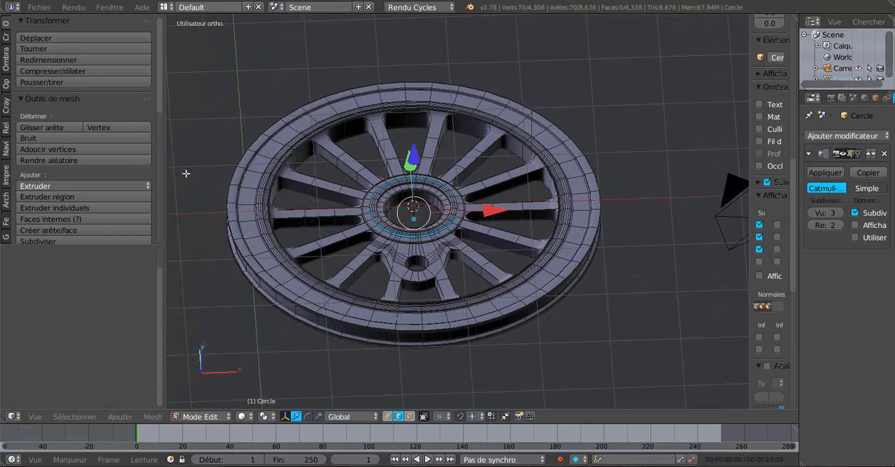
{"action": "key", "text": "a"}
{"action": "key", "text": "a"}
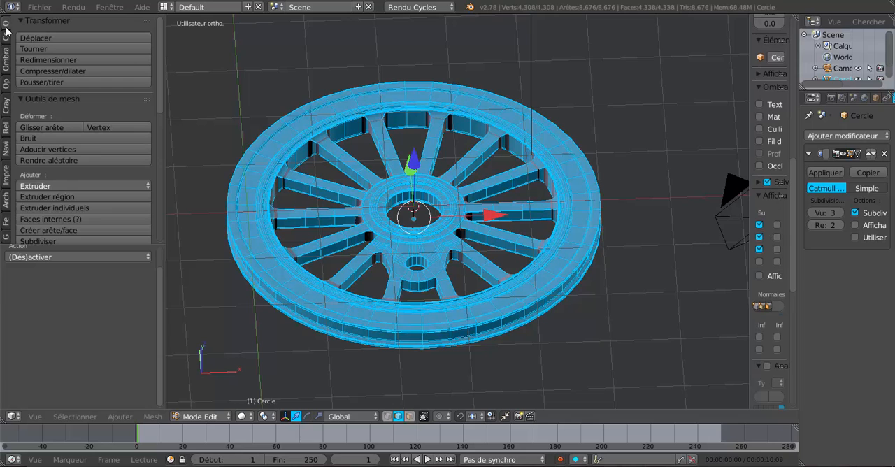
{"action": "left_click", "coordinate": [6, 63]}
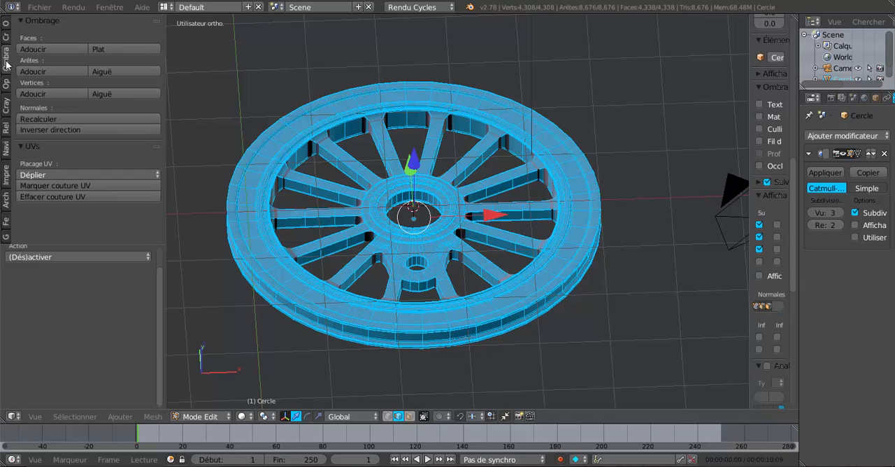
{"action": "left_click", "coordinate": [61, 129]}
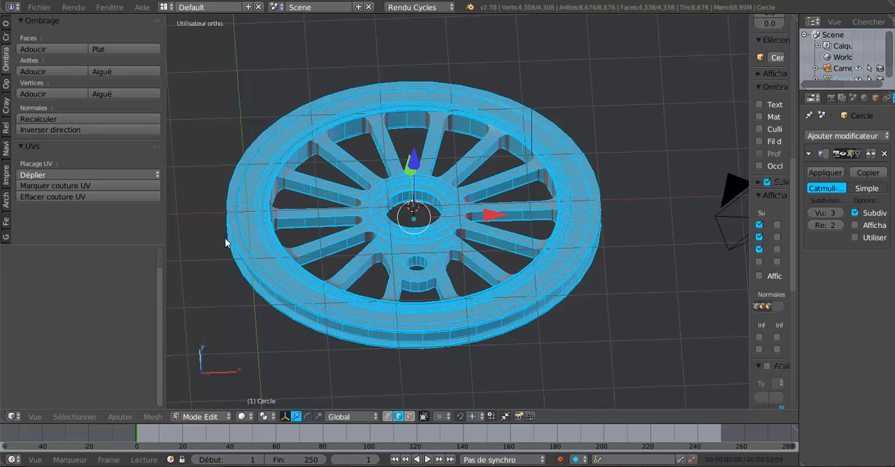
{"action": "key", "text": "Tab"}
Step: Examine the wheel's shading from oblique and top views, closing the viewport's properties sidebar for more room
{"action": "scroll", "coordinate": [311, 264], "scroll_direction": "down", "scroll_amount": 2}
{"action": "middle_click_drag", "start_coordinate": [319, 269], "coordinate": [522, 218]}
{"action": "scroll", "coordinate": [522, 219], "scroll_direction": "up", "scroll_amount": 2}
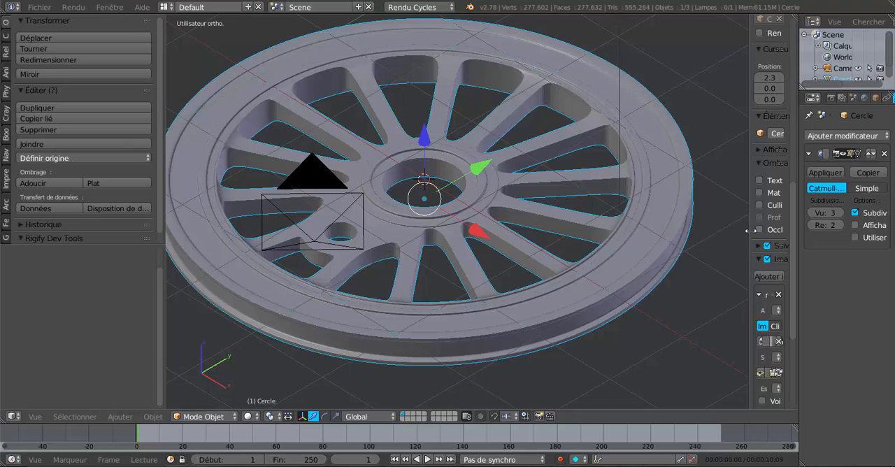
{"action": "left_click_drag", "start_coordinate": [749, 232], "coordinate": [797, 231]}
{"action": "scroll", "coordinate": [594, 286], "scroll_direction": "down", "scroll_amount": 2}
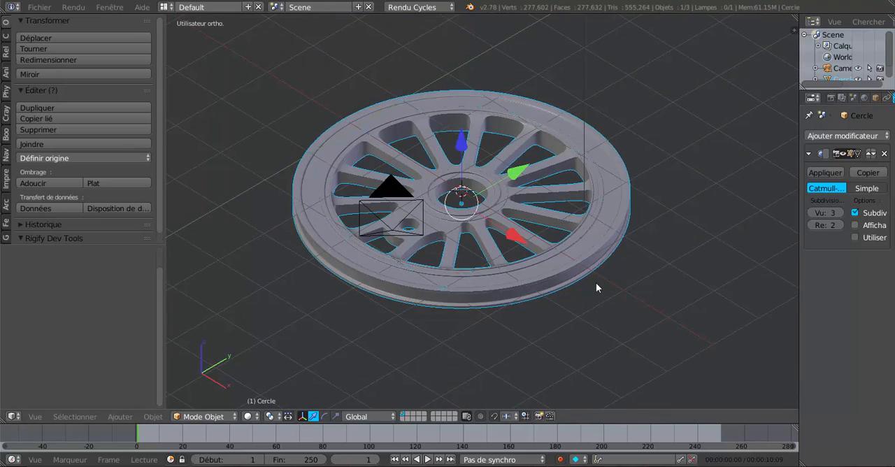
{"action": "middle_click_drag", "start_coordinate": [595, 286], "coordinate": [537, 287]}
{"action": "scroll", "coordinate": [627, 277], "scroll_direction": "up", "scroll_amount": 3}
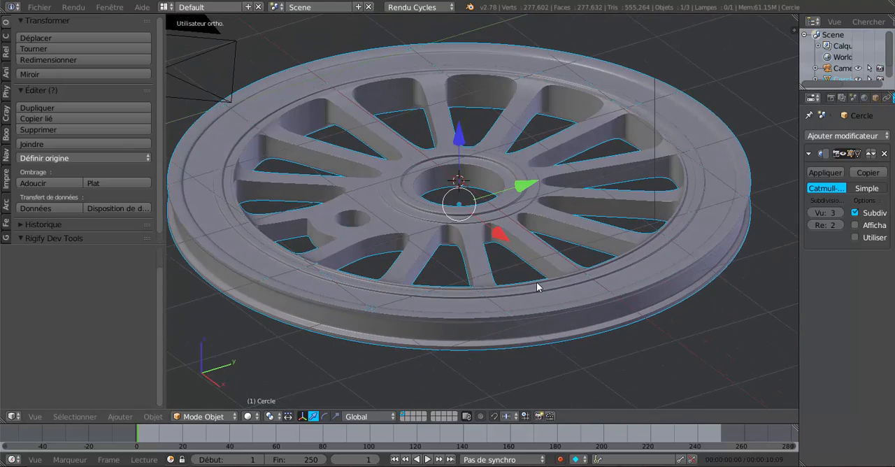
{"action": "key", "text": "KP_7"}
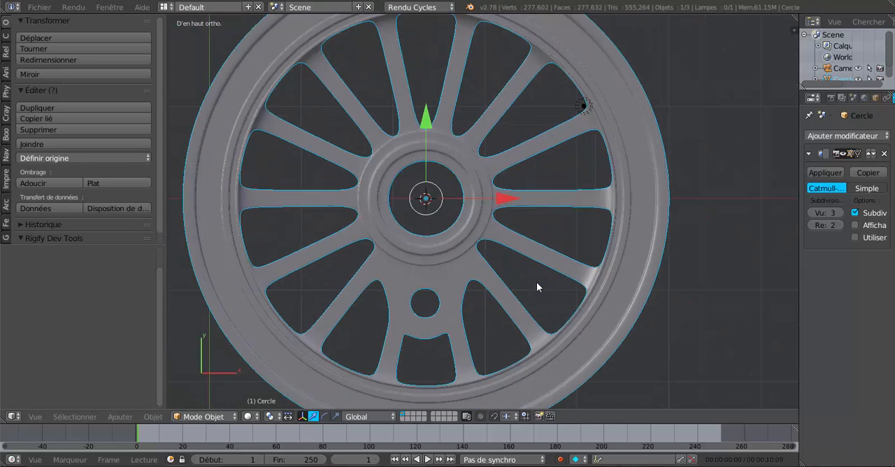
{"action": "scroll", "coordinate": [537, 286], "scroll_direction": "down", "scroll_amount": 4}
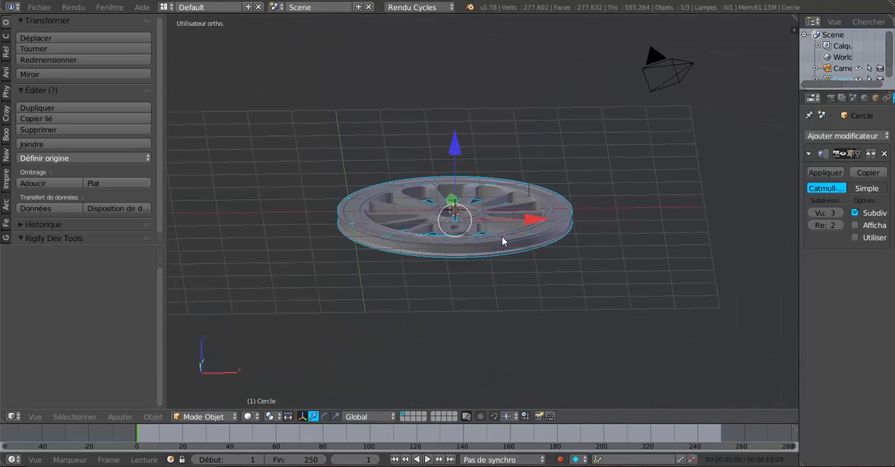
{"action": "scroll", "coordinate": [502, 240], "scroll_direction": "up", "scroll_amount": 5}
{"action": "middle_click_drag", "start_coordinate": [500, 245], "coordinate": [448, 344]}
{"action": "scroll", "coordinate": [448, 344], "scroll_direction": "down", "scroll_amount": 3}
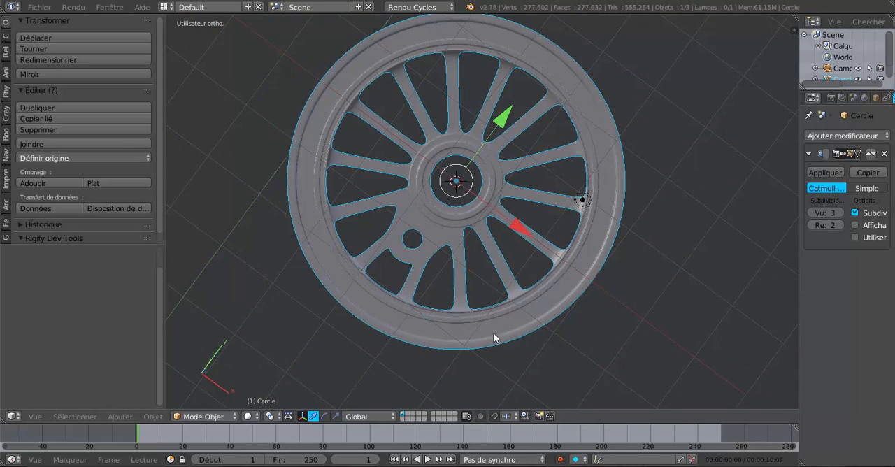
{"action": "key", "text": "KP_7"}
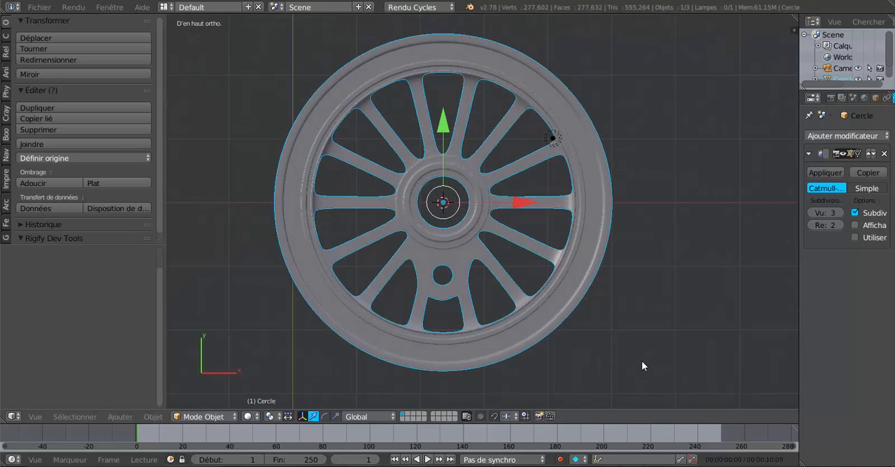
Step: Snap the 3D cursor to the centre of the scene
{"action": "scroll", "coordinate": [642, 366], "scroll_direction": "down", "scroll_amount": 3}
{"action": "scroll", "coordinate": [580, 316], "scroll_direction": "down", "scroll_amount": 2}
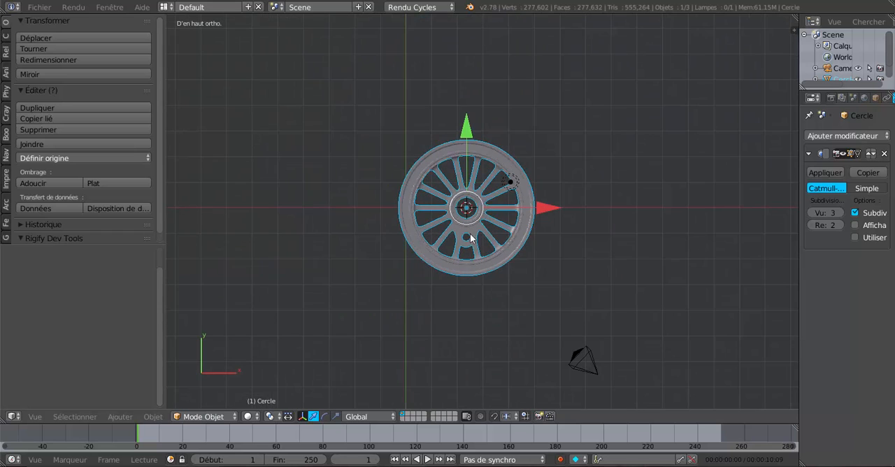
{"action": "scroll", "coordinate": [488, 241], "scroll_direction": "up", "scroll_amount": 2}
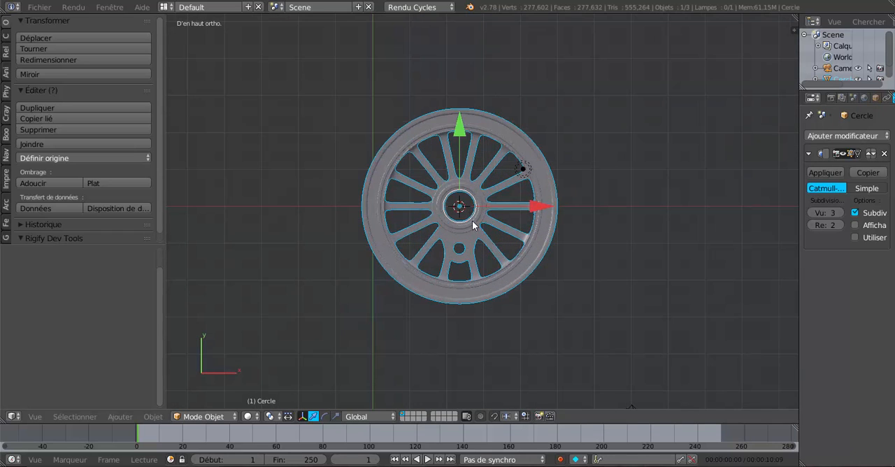
{"action": "key", "text": "shift+s"}
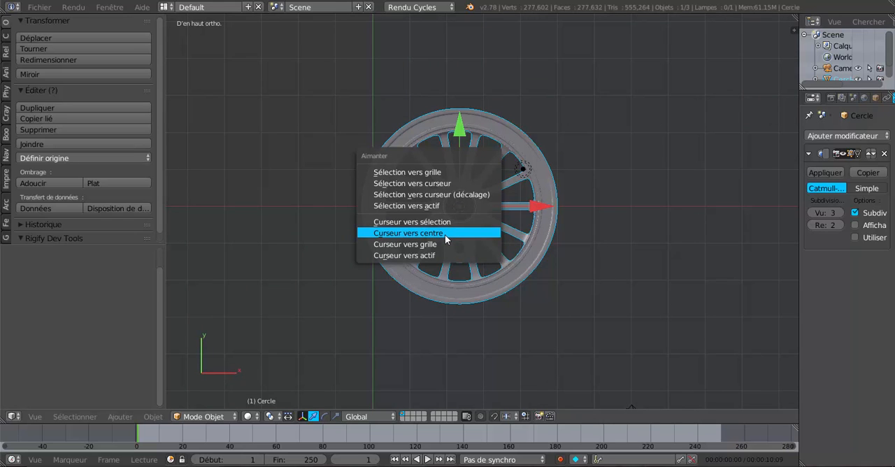
{"action": "left_click", "coordinate": [419, 233]}
{"action": "scroll", "coordinate": [358, 221], "scroll_direction": "up", "scroll_amount": 1}
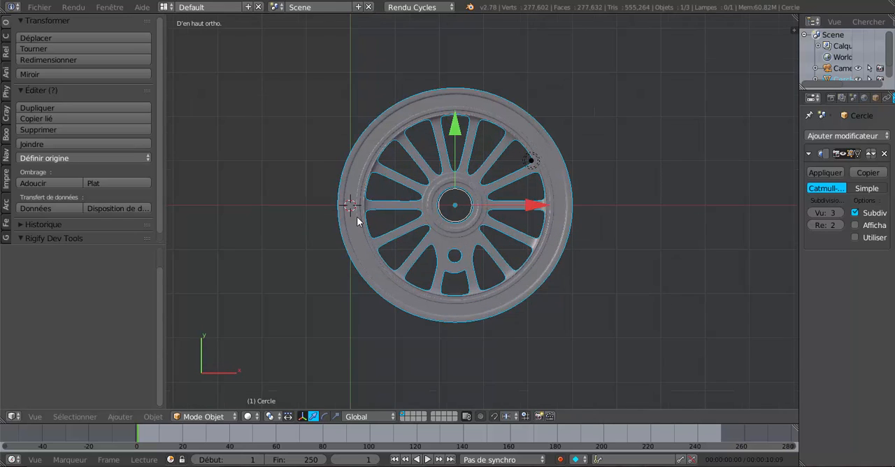
{"action": "scroll", "coordinate": [357, 221], "scroll_direction": "up", "scroll_amount": 1}
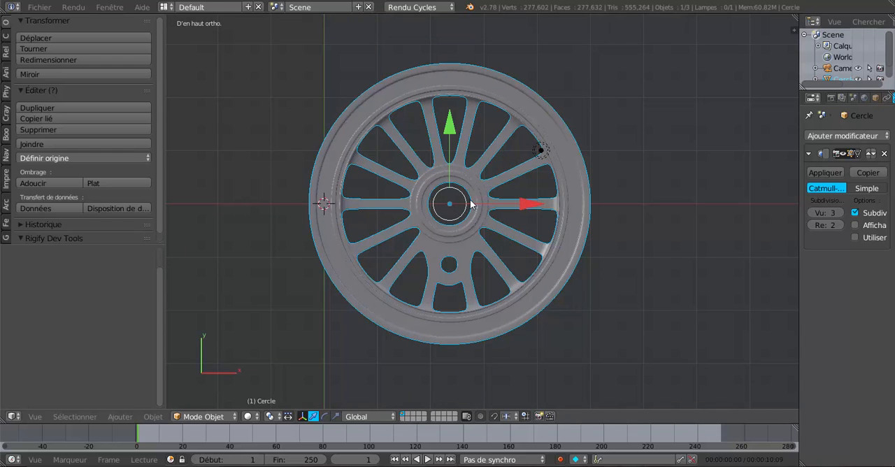
Step: Snap the wheel to the 3D cursor with the offset option, placing it at the world centre
{"action": "key", "text": "shift+s"}
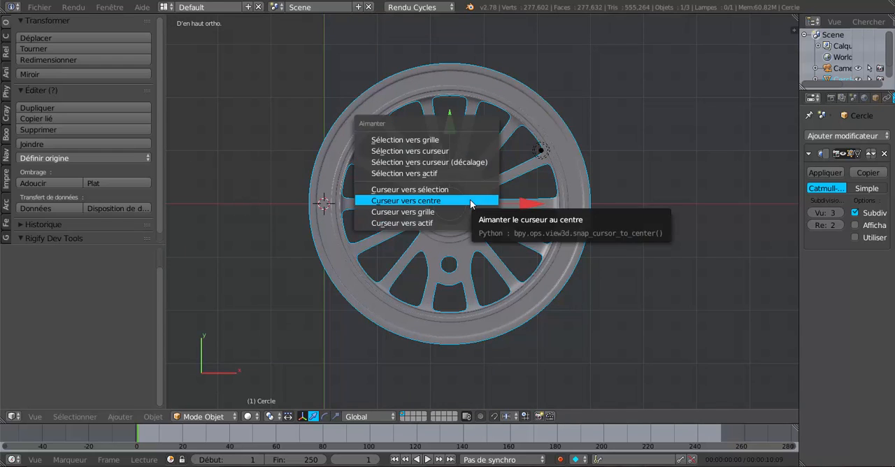
{"action": "left_click", "coordinate": [457, 162]}
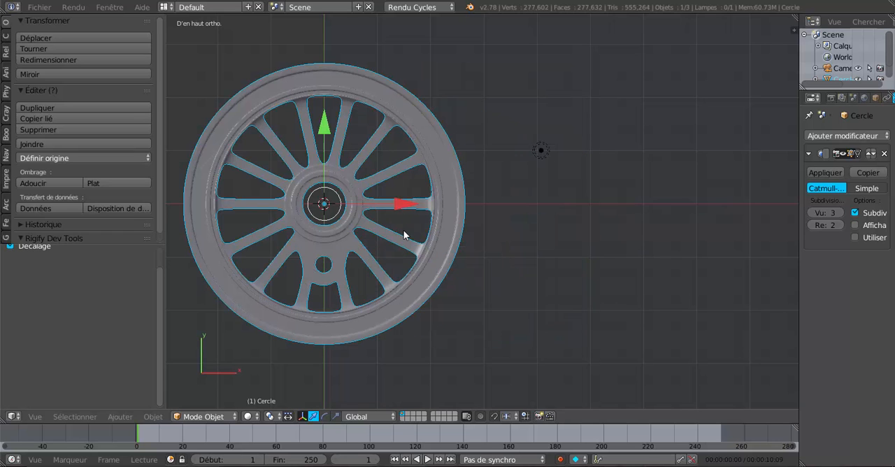
{"action": "middle_click_drag", "start_coordinate": [495, 231], "coordinate": [612, 223], "text": "shift"}
{"action": "scroll", "coordinate": [539, 231], "scroll_direction": "down", "scroll_amount": 3}
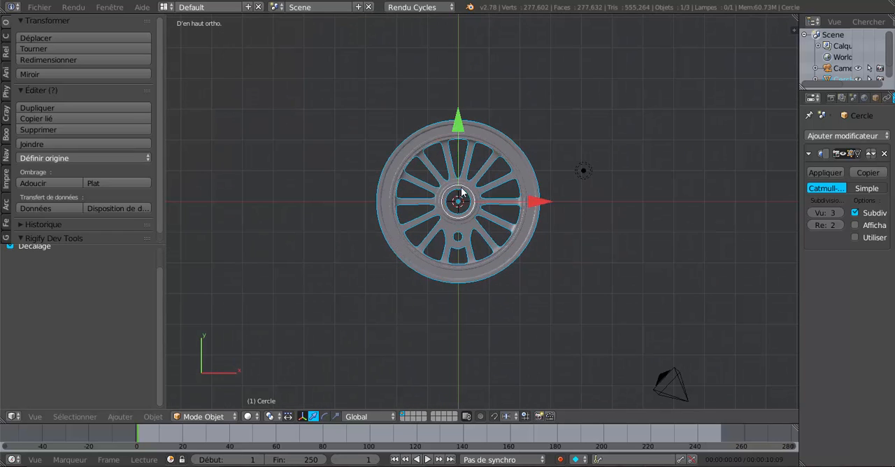
{"action": "scroll", "coordinate": [476, 221], "scroll_direction": "up", "scroll_amount": 2}
{"action": "scroll", "coordinate": [476, 221], "scroll_direction": "up", "scroll_amount": 1}
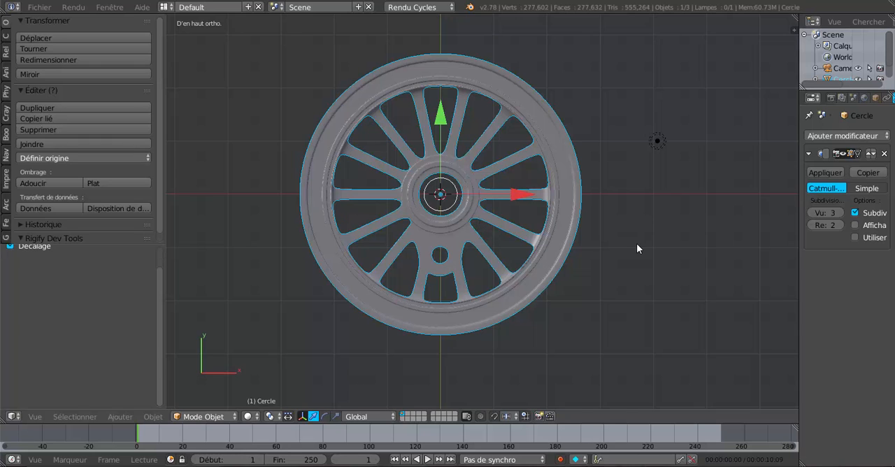
Step: Reopen and widen the viewport's properties sidebar, and show the roue loco vapeur3.png background image
{"action": "scroll", "coordinate": [637, 248], "scroll_direction": "down", "scroll_amount": 1}
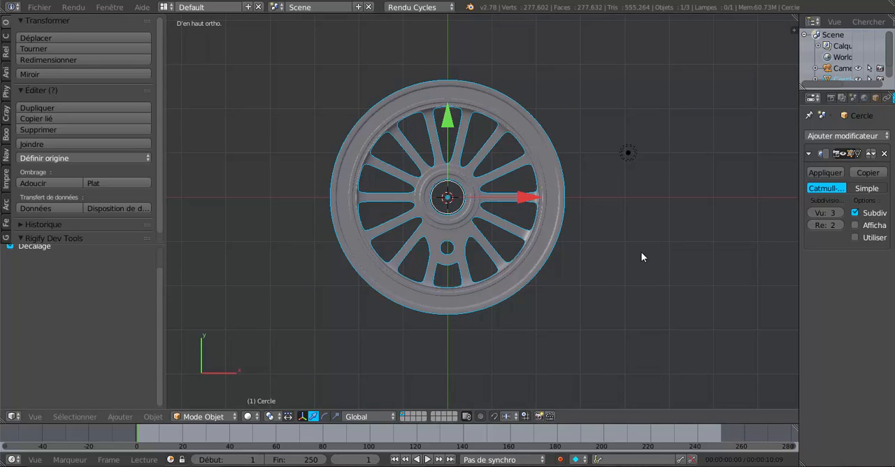
{"action": "key", "text": "n"}
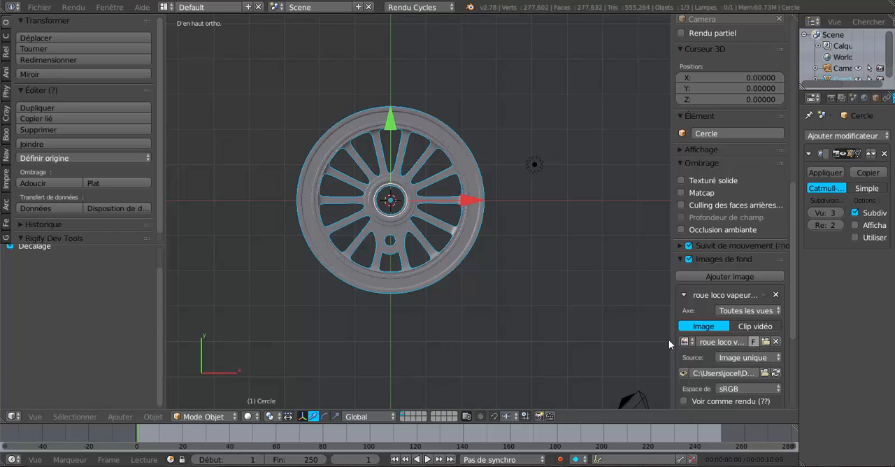
{"action": "left_click_drag", "start_coordinate": [673, 334], "coordinate": [622, 334]}
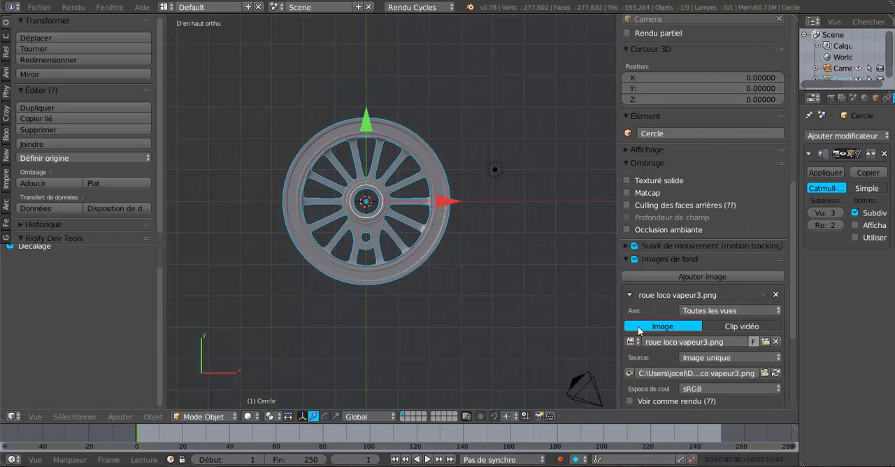
{"action": "left_click_drag", "start_coordinate": [792, 290], "coordinate": [793, 343]}
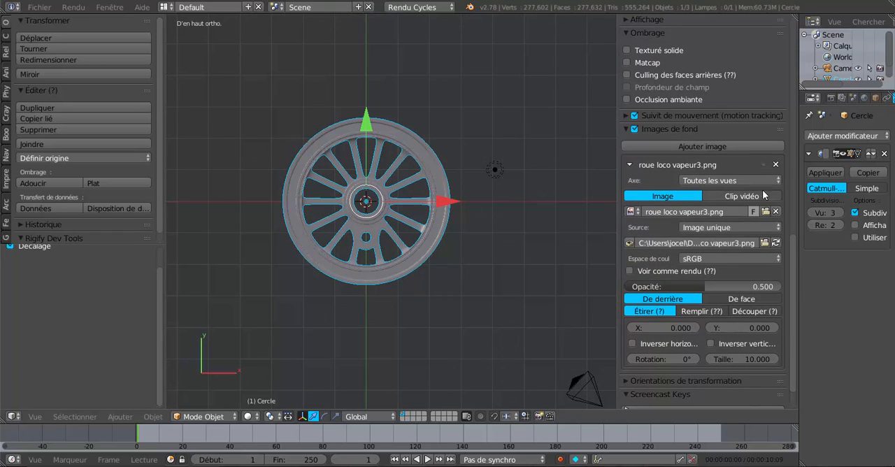
{"action": "left_click", "coordinate": [764, 164]}
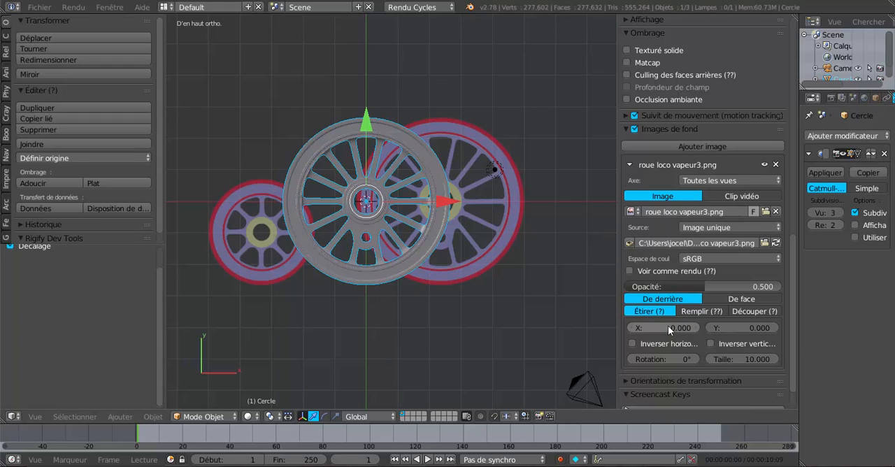
Step: Set the background image's X offset to -7.8 and its opacity to 0.654, and narrow the properties sidebar again
{"action": "left_click_drag", "start_coordinate": [667, 328], "coordinate": [599, 327]}
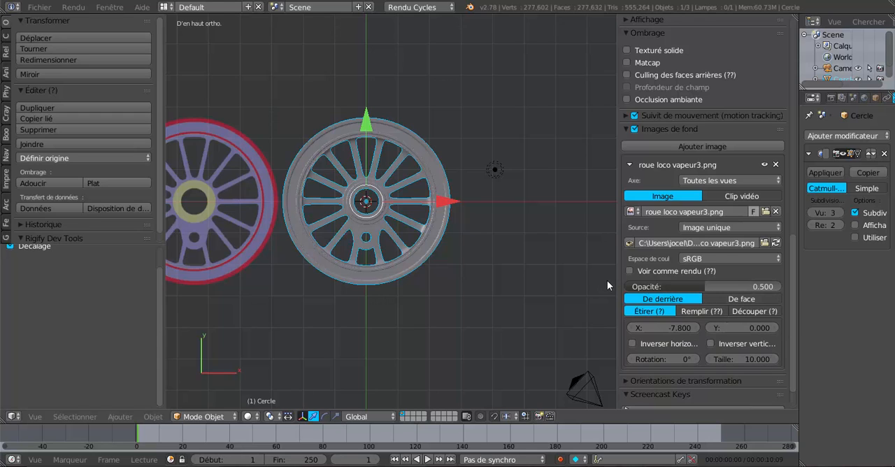
{"action": "left_click_drag", "start_coordinate": [646, 286], "coordinate": [671, 286]}
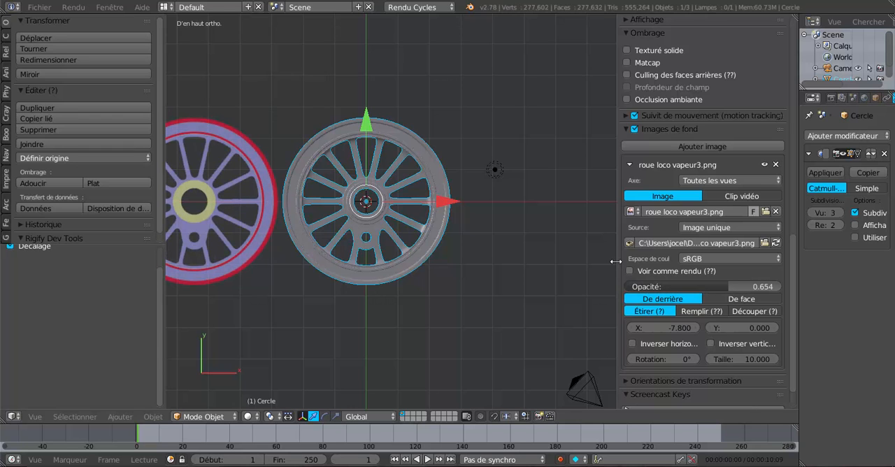
{"action": "left_click_drag", "start_coordinate": [615, 260], "coordinate": [723, 261]}
Step: Place the 3D cursor at the centre of the small eight-spoked wheel's hub in the background image
{"action": "scroll", "coordinate": [634, 292], "scroll_direction": "down", "scroll_amount": 2}
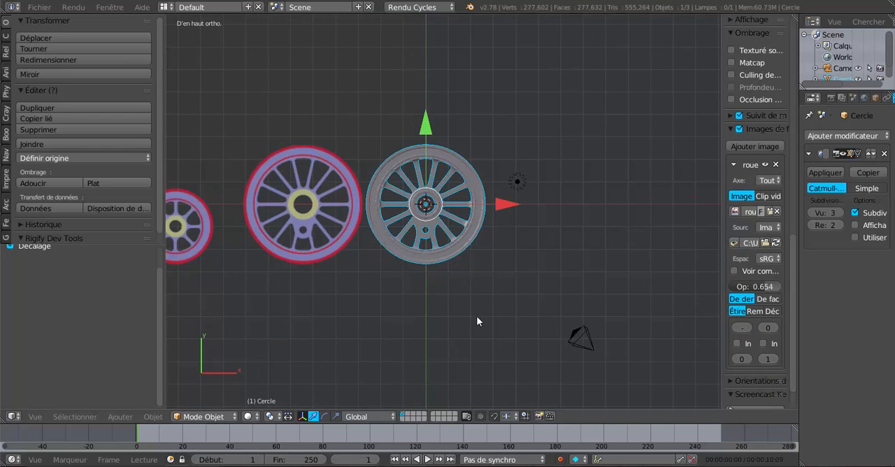
{"action": "middle_click_drag", "start_coordinate": [476, 317], "coordinate": [632, 286], "text": "shift"}
{"action": "scroll", "coordinate": [320, 247], "scroll_direction": "up", "scroll_amount": 3}
{"action": "middle_click_drag", "start_coordinate": [333, 242], "coordinate": [440, 256], "text": "shift"}
{"action": "scroll", "coordinate": [426, 248], "scroll_direction": "up", "scroll_amount": 3}
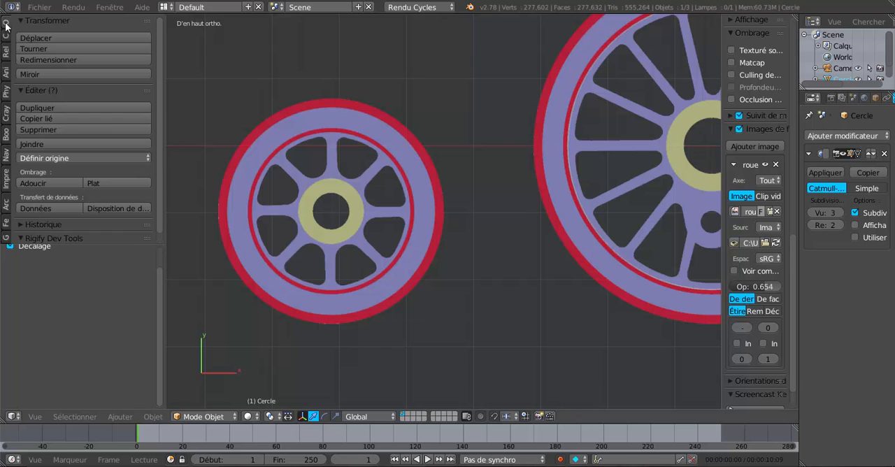
{"action": "scroll", "coordinate": [509, 219], "scroll_direction": "down", "scroll_amount": 3}
{"action": "scroll", "coordinate": [461, 193], "scroll_direction": "up", "scroll_amount": 4}
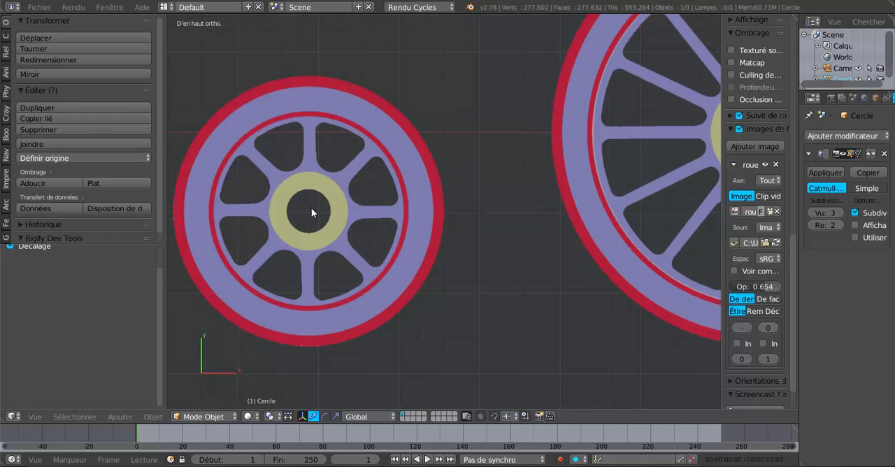
{"action": "middle_click_drag", "start_coordinate": [321, 216], "coordinate": [375, 215], "text": "shift"}
{"action": "scroll", "coordinate": [294, 277], "scroll_direction": "down", "scroll_amount": 2}
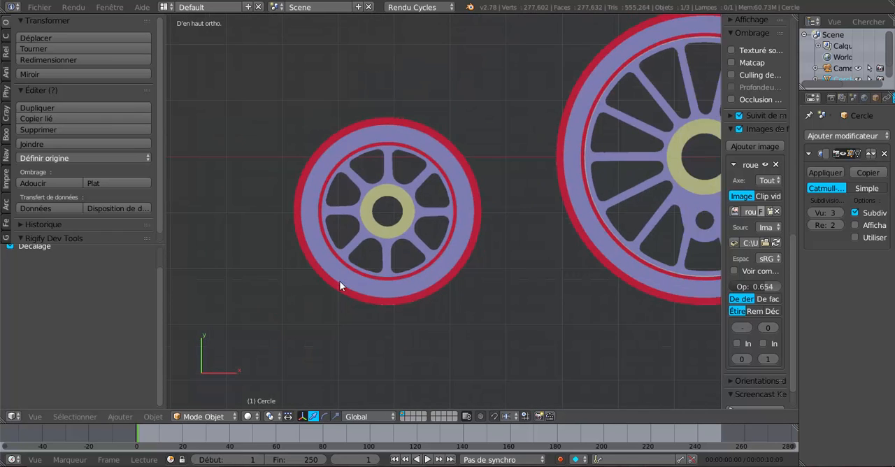
{"action": "left_click", "coordinate": [389, 207]}
{"action": "scroll", "coordinate": [374, 262], "scroll_direction": "up", "scroll_amount": 3}
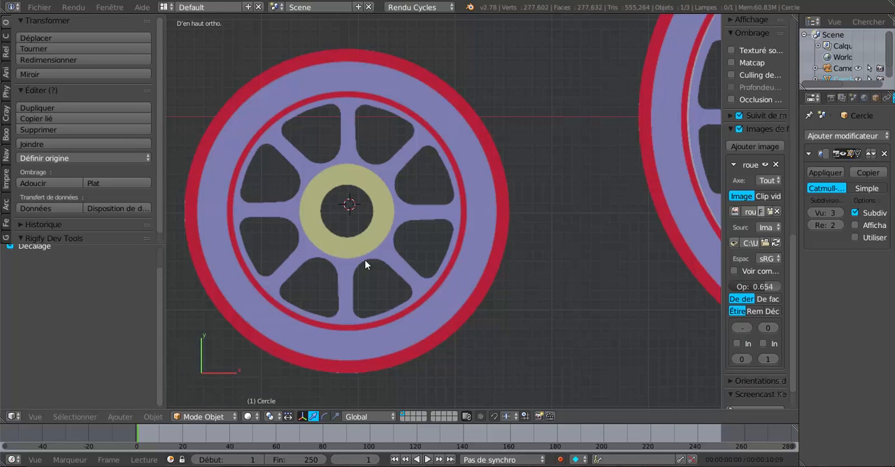
{"action": "left_click", "coordinate": [5, 39]}
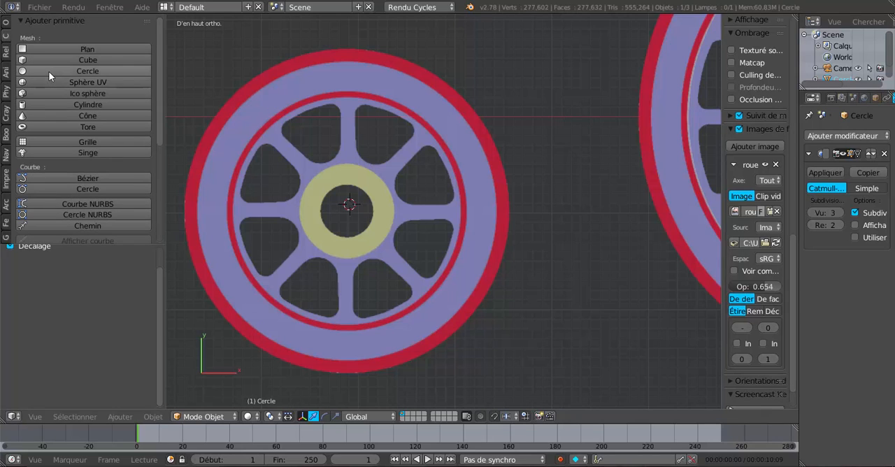
{"action": "left_click", "coordinate": [571, 127]}
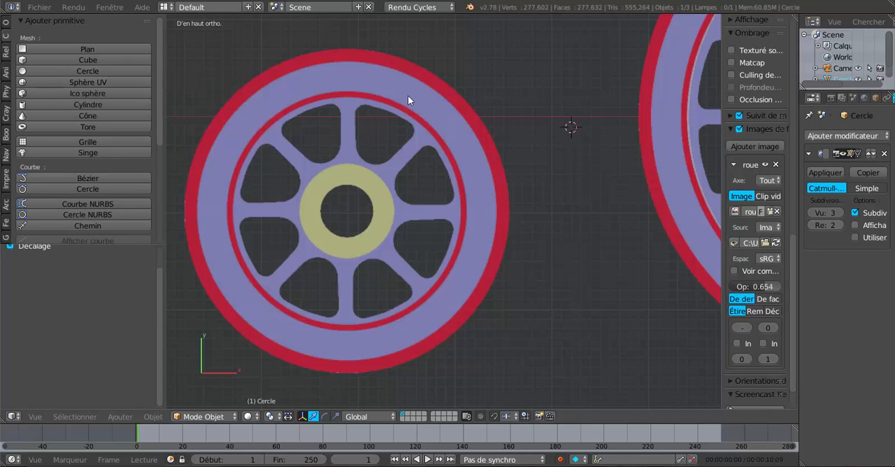
{"action": "left_click", "coordinate": [407, 96]}
{"action": "left_click", "coordinate": [346, 211]}
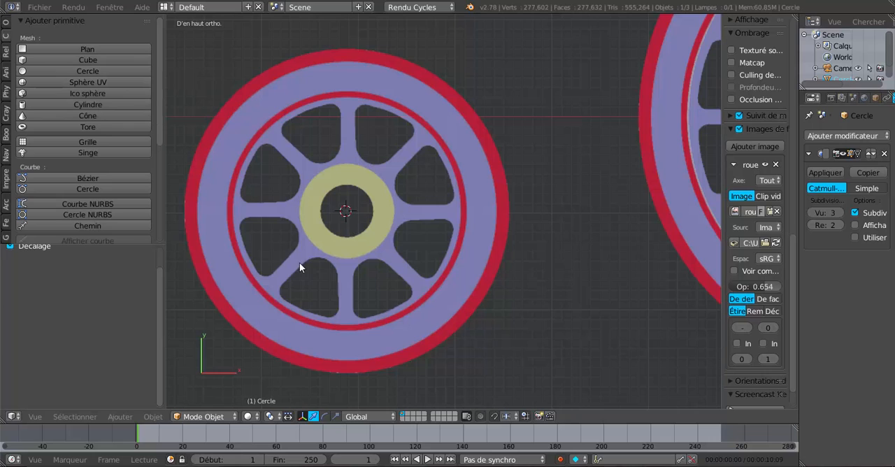
Step: Add a mesh circle with 42 vertices and radius 1 at the 3D cursor on the small wheel
{"action": "left_click", "coordinate": [24, 73]}
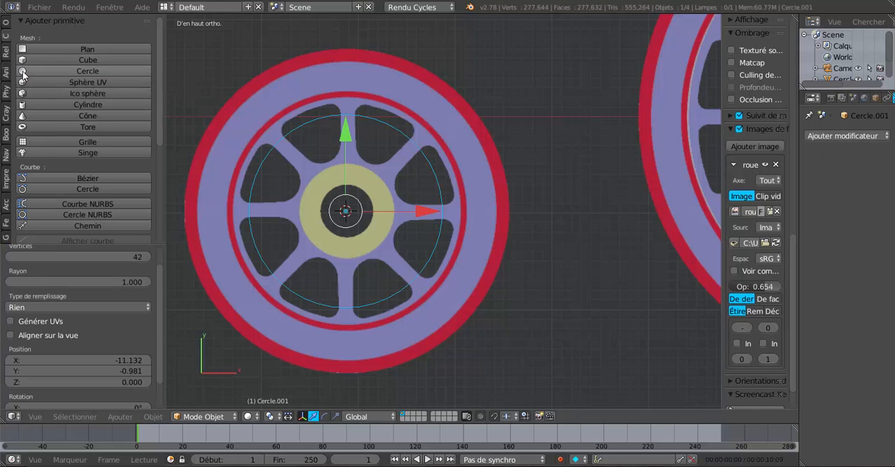
{"action": "key", "text": "Tab"}
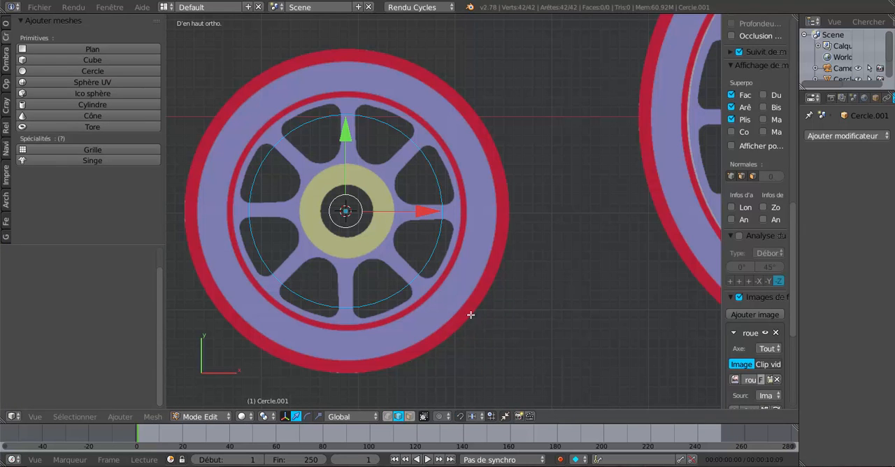
{"action": "key", "text": "Tab"}
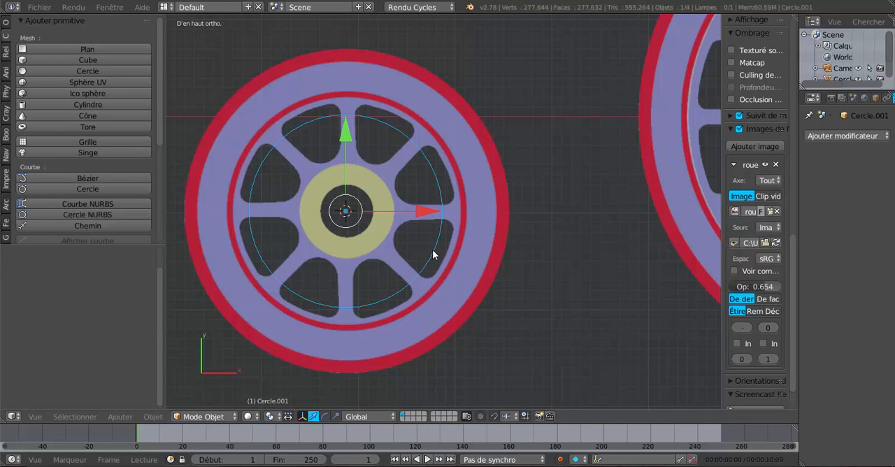
Step: Examine how the circle's vertices line up with the small wheel's eight spokes, in edit mode with vertex selection
{"action": "scroll", "coordinate": [498, 283], "scroll_direction": "down", "scroll_amount": 7}
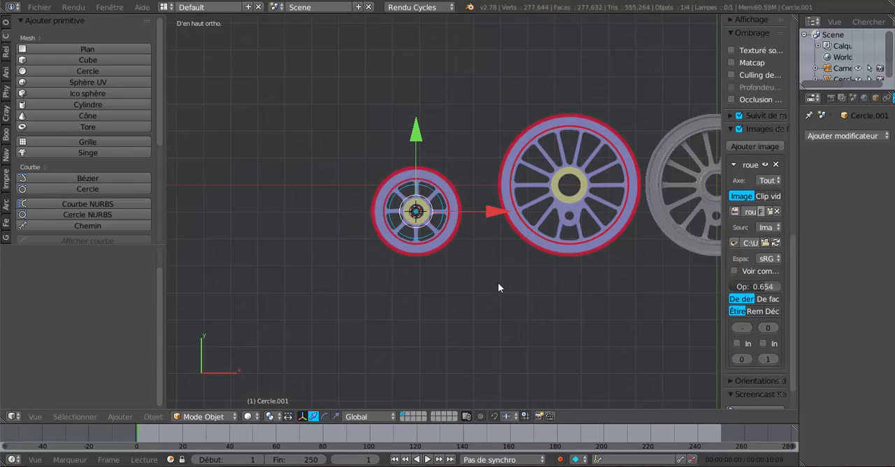
{"action": "scroll", "coordinate": [497, 282], "scroll_direction": "up", "scroll_amount": 8}
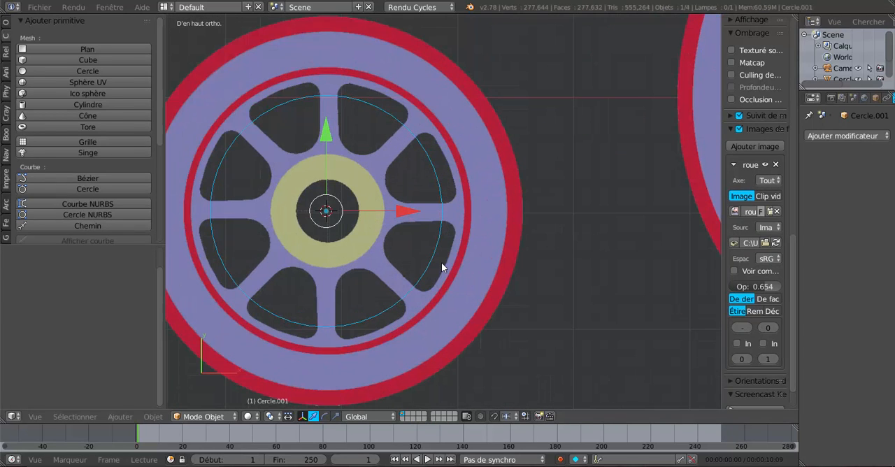
{"action": "key", "text": "Tab"}
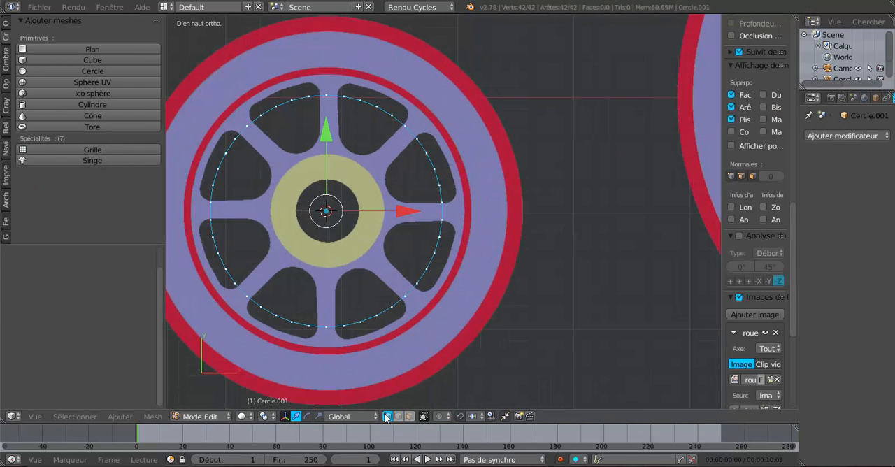
{"action": "scroll", "coordinate": [394, 293], "scroll_direction": "up", "scroll_amount": 2}
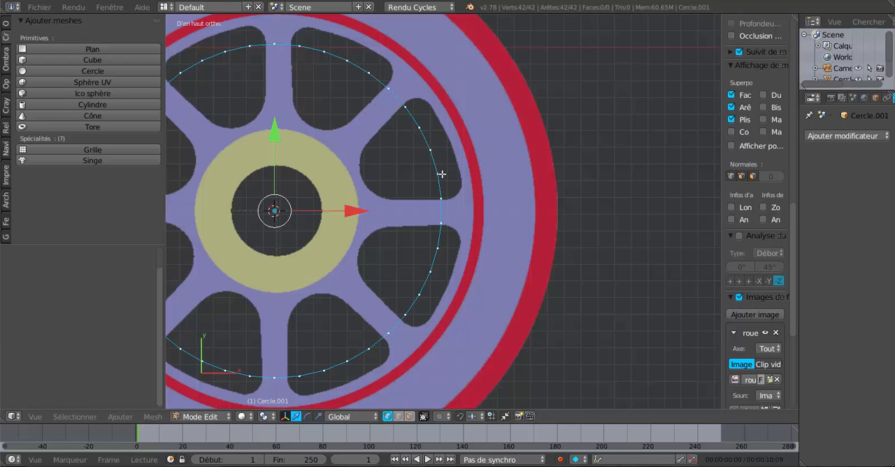
{"action": "scroll", "coordinate": [442, 174], "scroll_direction": "down", "scroll_amount": 2}
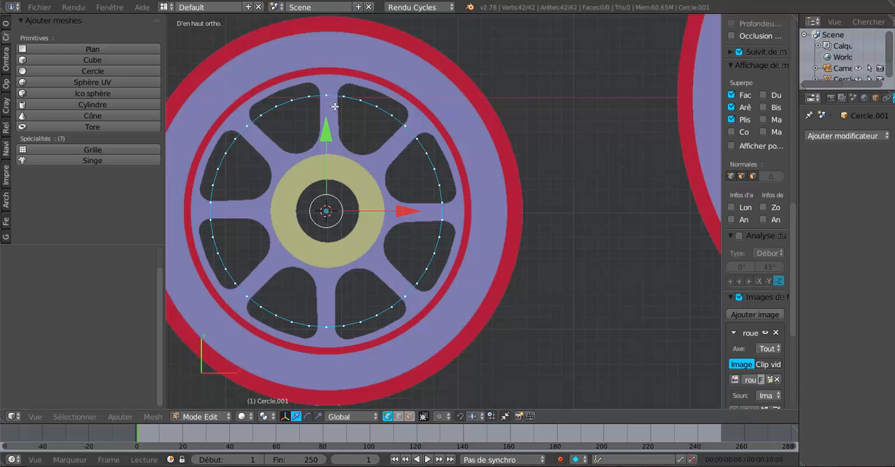
{"action": "scroll", "coordinate": [329, 102], "scroll_direction": "up", "scroll_amount": 1}
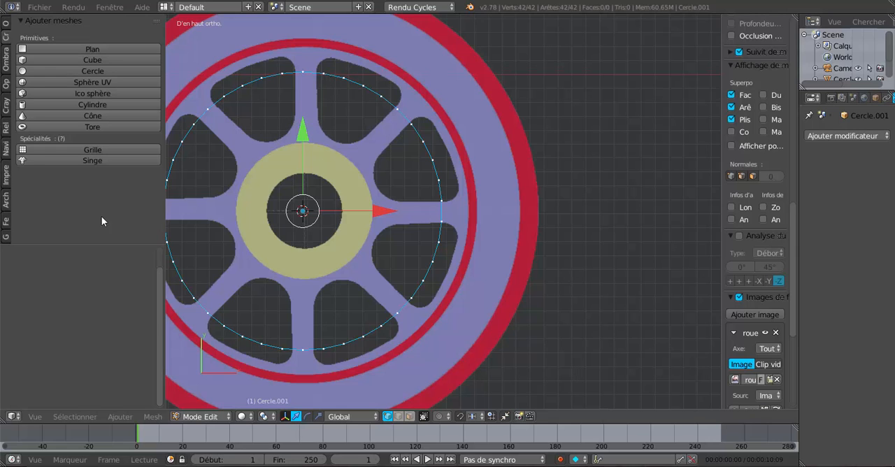
{"action": "scroll", "coordinate": [419, 238], "scroll_direction": "down", "scroll_amount": 2}
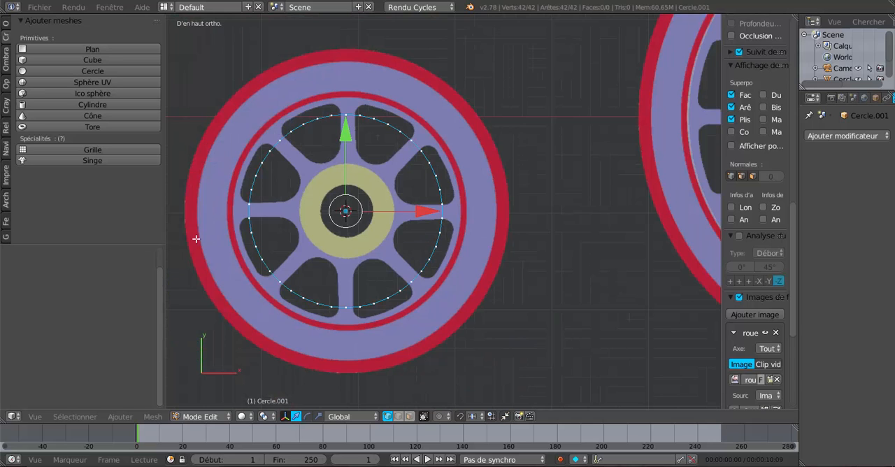
Step: Delete all of the circle's vertices and add a 32-vertex circle in its place within the same object
{"action": "key", "text": "x"}
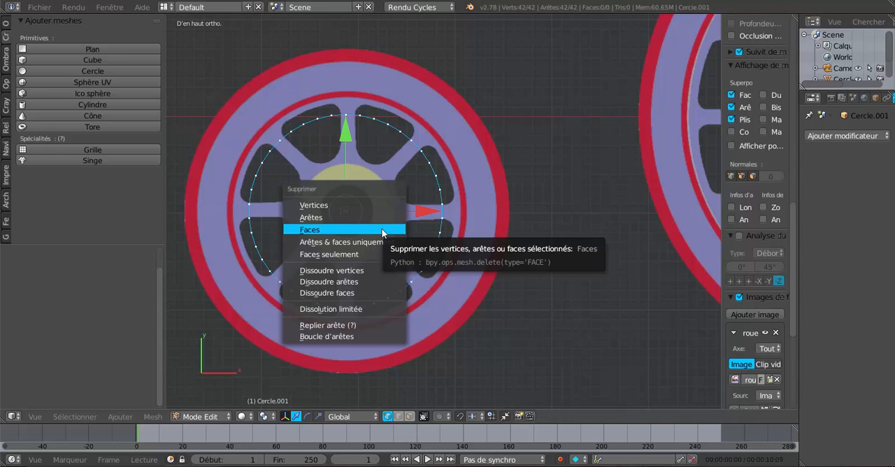
{"action": "left_click", "coordinate": [350, 206]}
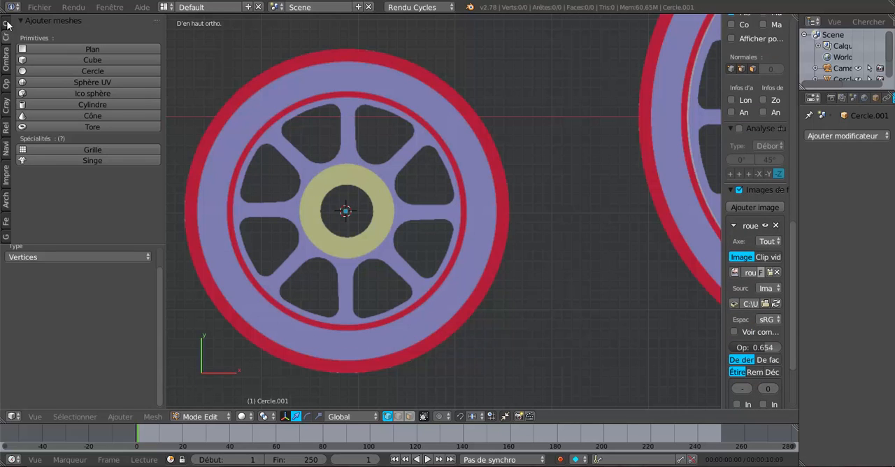
{"action": "left_click", "coordinate": [47, 71]}
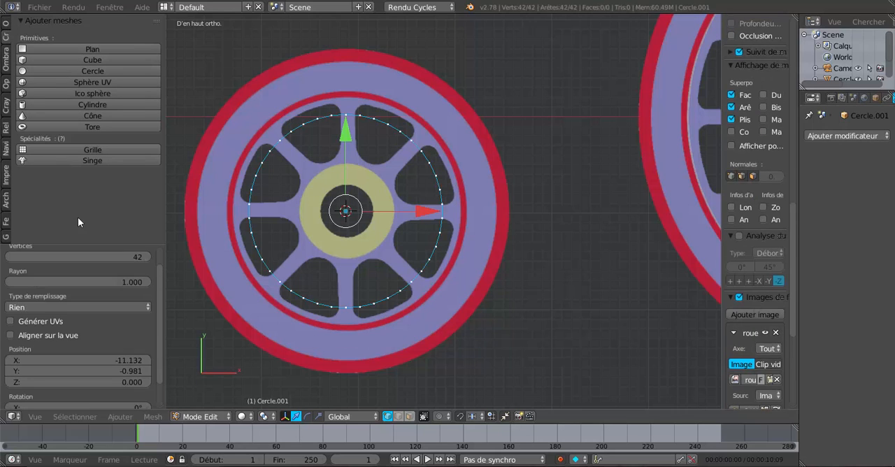
{"action": "left_click", "coordinate": [137, 257]}
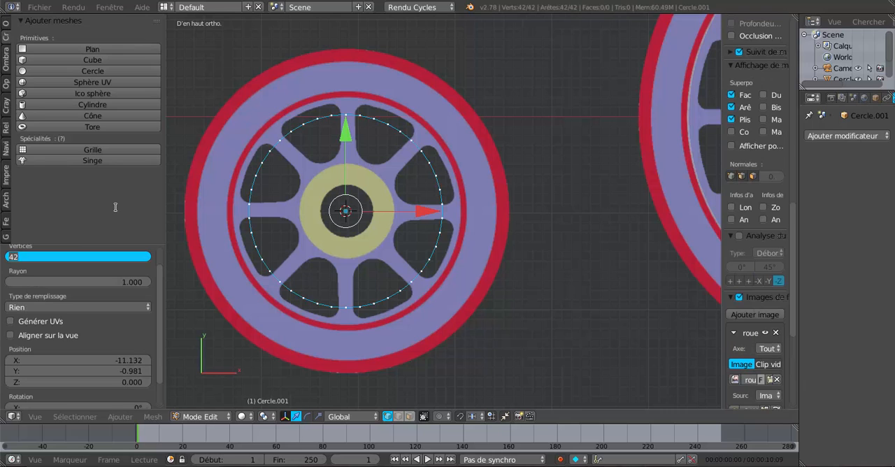
{"action": "type", "text": "32"}
{"action": "key", "text": "Return"}
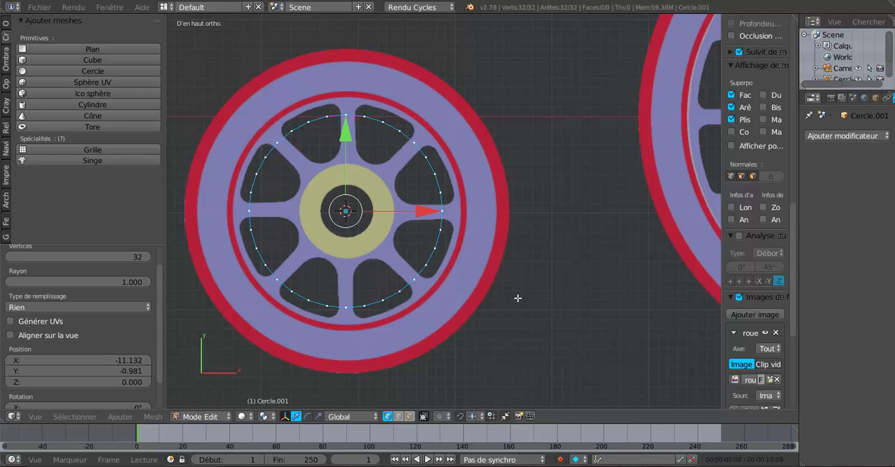
Step: Rotate the 32-vertex circle by about 6.45° so that its vertices straddle the wheel's spokes
{"action": "key", "text": "r"}
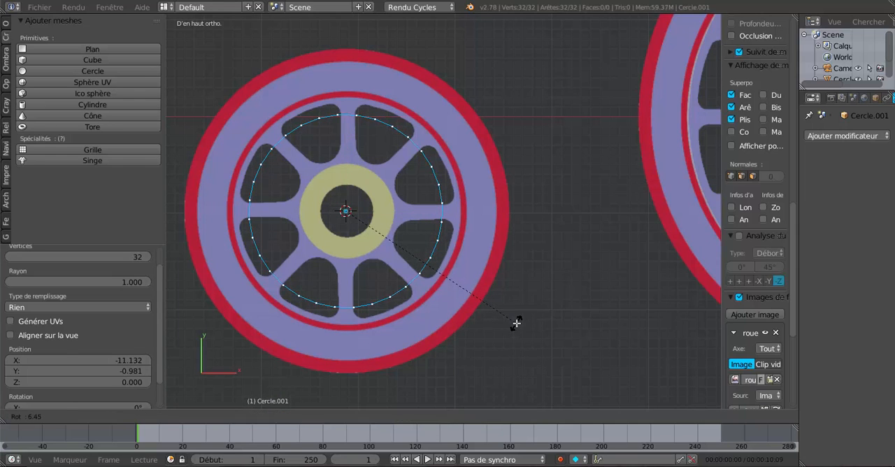
{"action": "left_click", "coordinate": [515, 323]}
{"action": "scroll", "coordinate": [465, 294], "scroll_direction": "up", "scroll_amount": 1}
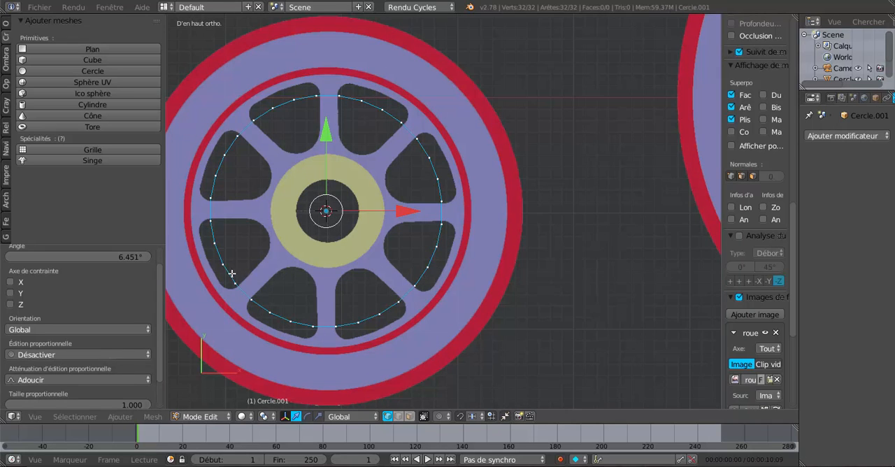
Step: Scale the circle up by about 1.695 to match the small wheel's outer red rim
{"action": "scroll", "coordinate": [405, 235], "scroll_direction": "down", "scroll_amount": 2}
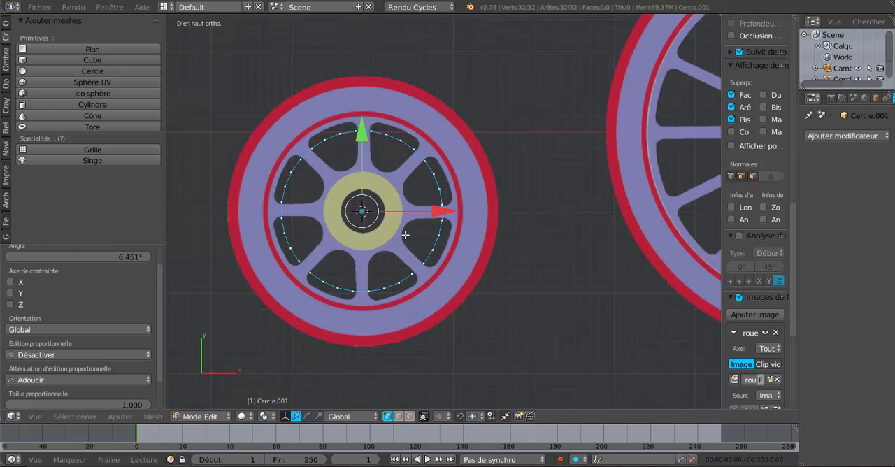
{"action": "key", "text": "s"}
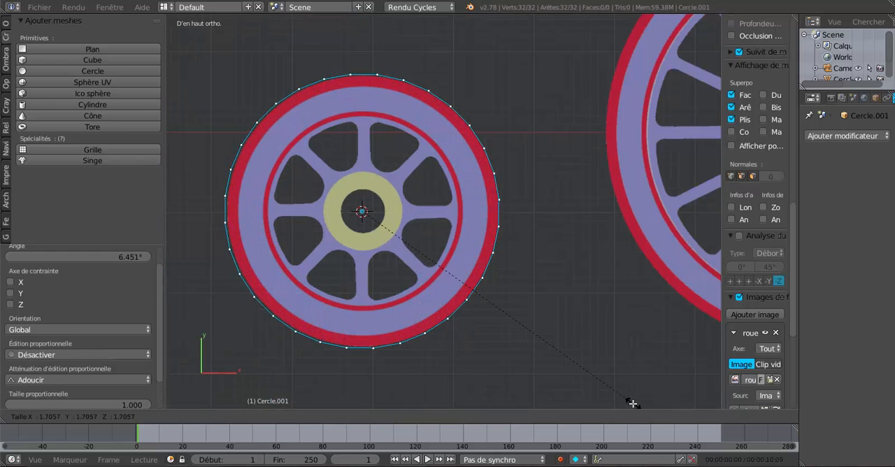
{"action": "left_click", "coordinate": [630, 402]}
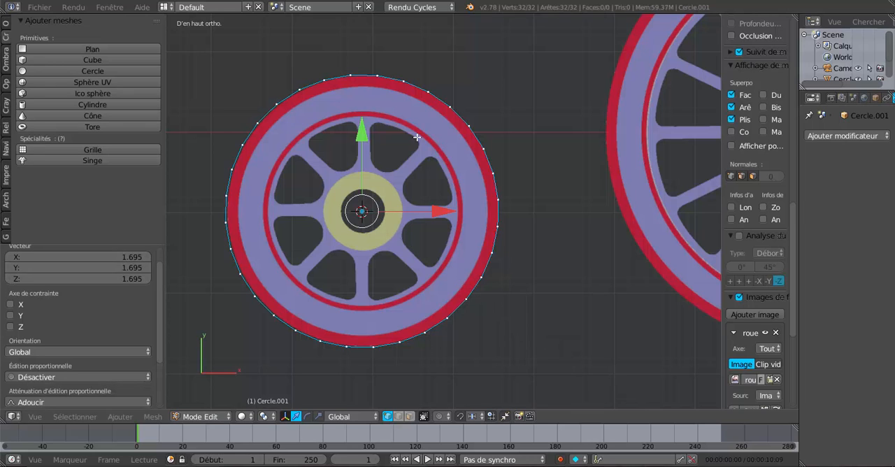
Step: Extrude the circle in place and scale the new ring to about 0.930, matching the outer red rim's inner edge
{"action": "key", "text": "e"}
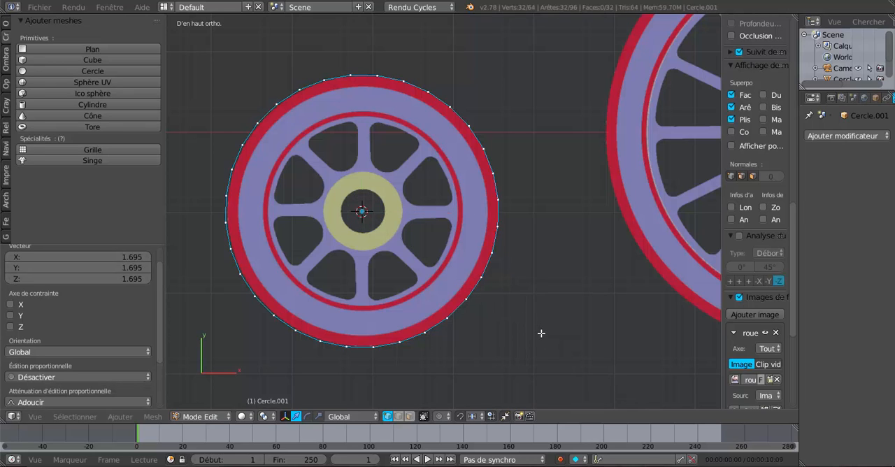
{"action": "right_click", "coordinate": [538, 329]}
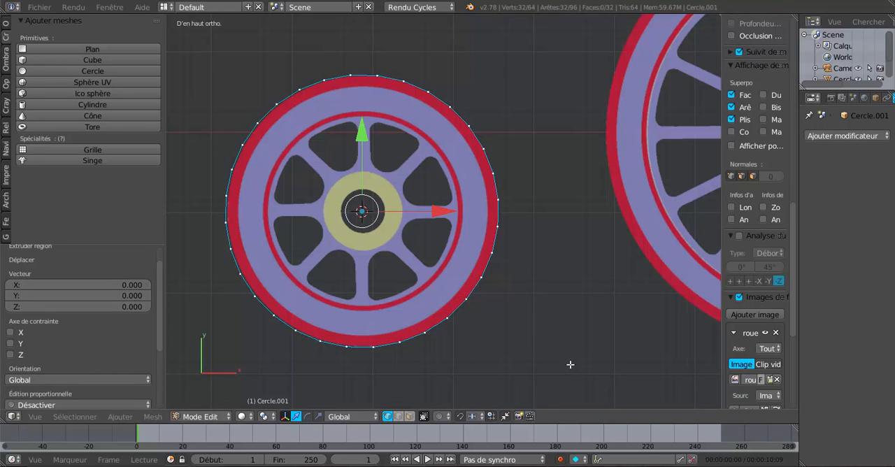
{"action": "key", "text": "s"}
{"action": "left_click", "coordinate": [557, 352]}
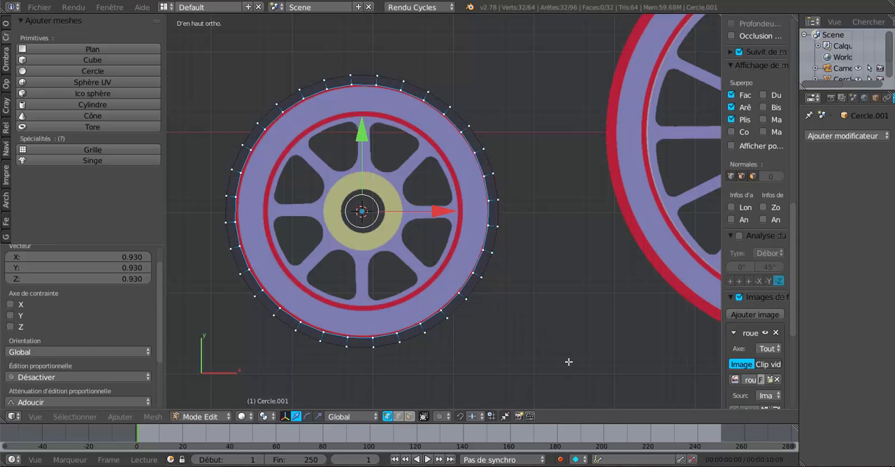
Step: Extrude another ring and scale it to about 0.798, reaching the outer edge of the thin inner red ring
{"action": "key", "text": "e"}
{"action": "right_click", "coordinate": [559, 352]}
{"action": "key", "text": "s"}
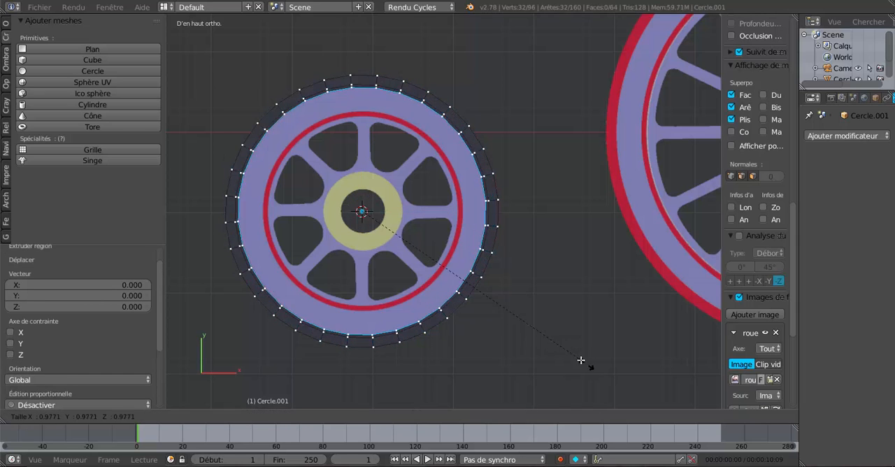
{"action": "left_click", "coordinate": [544, 339]}
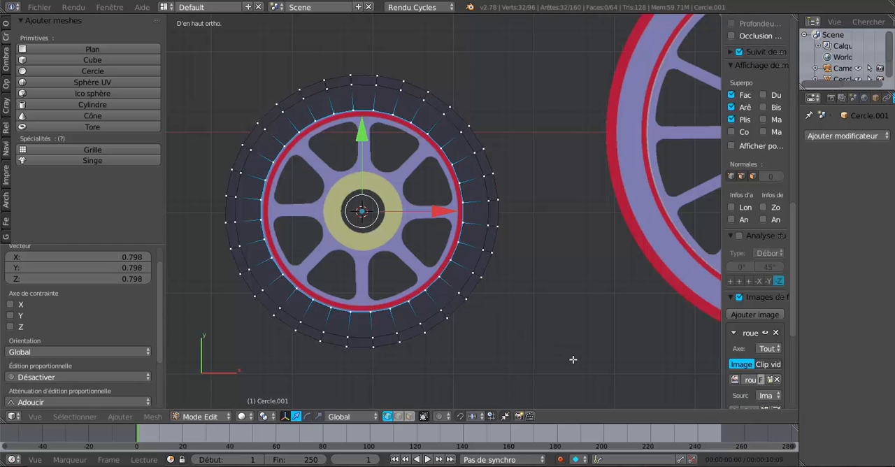
Step: Extrude one more ring and scale it to about 0.961 for the inner edge of the thin red ring
{"action": "key", "text": "e"}
{"action": "right_click", "coordinate": [563, 352]}
{"action": "key", "text": "s"}
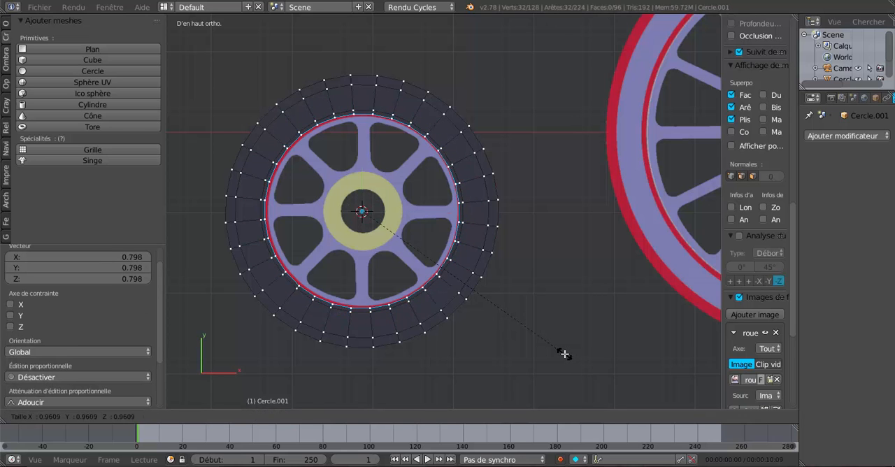
{"action": "left_click", "coordinate": [564, 354]}
Step: Extrude the eight innermost-ring edges that face the spokes and scale them together to about 0.414, reaching the yellow hub
{"action": "scroll", "coordinate": [467, 208], "scroll_direction": "up", "scroll_amount": 3}
{"action": "right_click", "coordinate": [467, 208]}
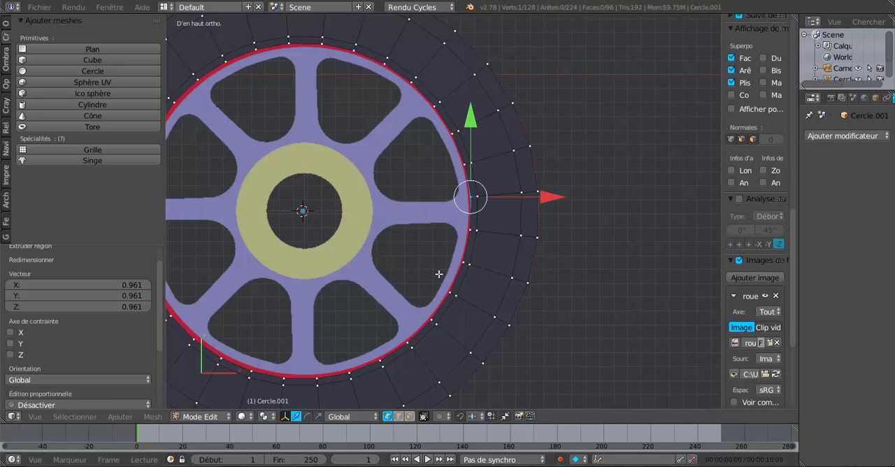
{"action": "left_click", "coordinate": [397, 416]}
{"action": "right_click", "coordinate": [466, 211]}
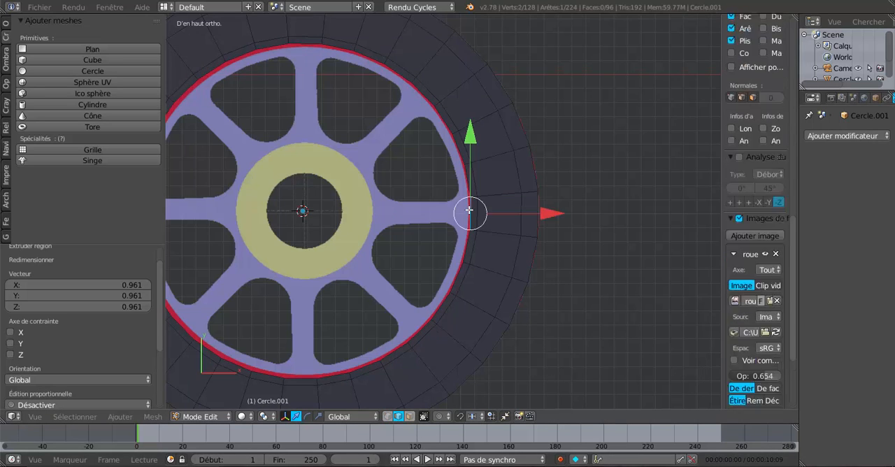
{"action": "right_click", "coordinate": [419, 96], "text": "shift"}
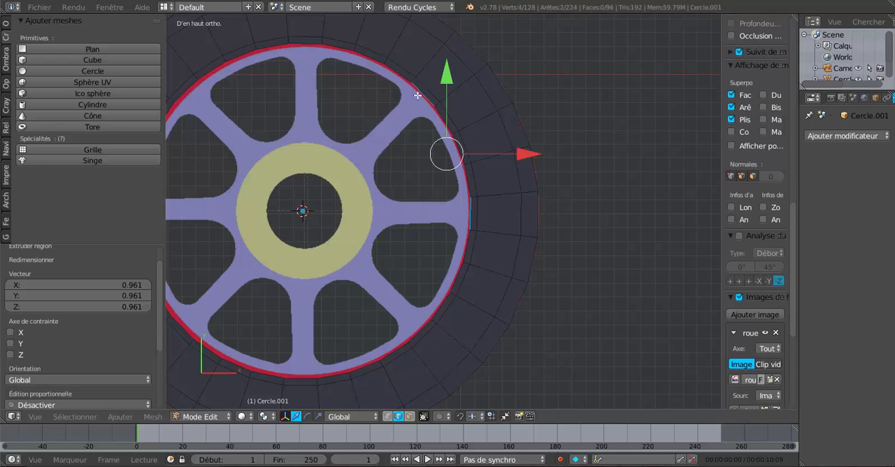
{"action": "right_click", "coordinate": [297, 49], "text": "shift"}
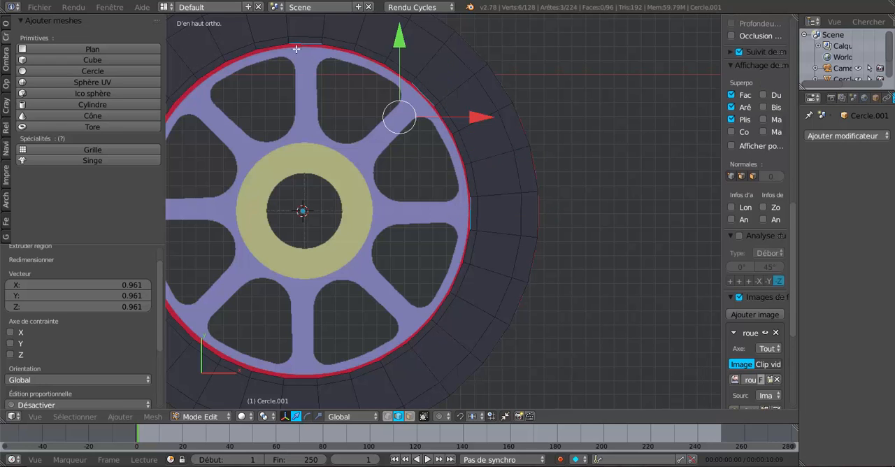
{"action": "right_click", "coordinate": [189, 94], "text": "shift"}
{"action": "scroll", "coordinate": [273, 205], "scroll_direction": "down", "scroll_amount": 1, "text": "shift"}
{"action": "middle_click_drag", "start_coordinate": [283, 208], "coordinate": [463, 196], "text": "shift"}
{"action": "right_click", "coordinate": [323, 186], "text": "shift"}
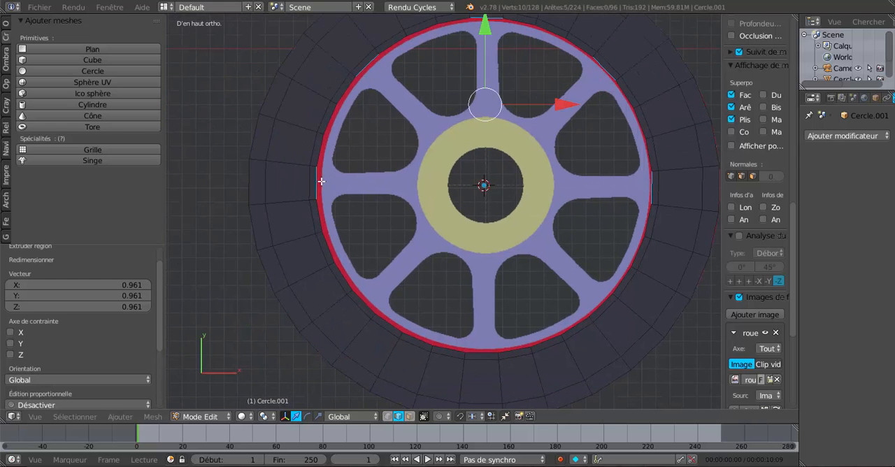
{"action": "right_click", "coordinate": [367, 300], "text": "shift"}
{"action": "right_click", "coordinate": [480, 346], "text": "shift"}
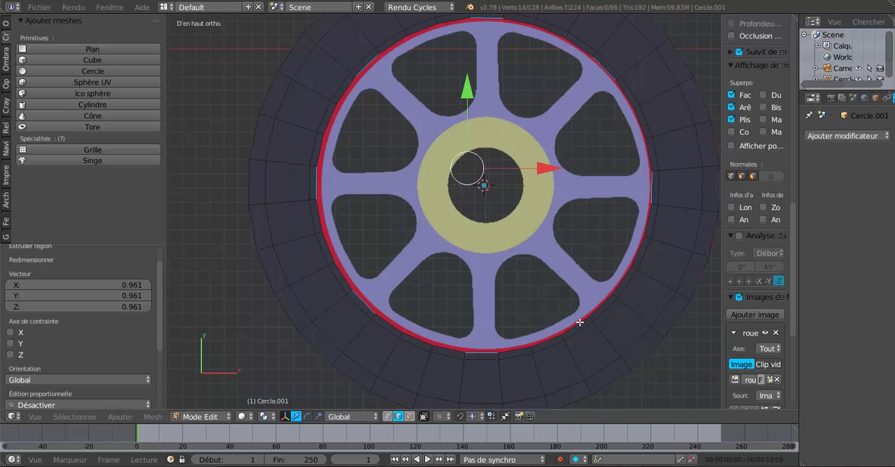
{"action": "right_click", "coordinate": [601, 300], "text": "shift"}
{"action": "scroll", "coordinate": [599, 351], "scroll_direction": "down", "scroll_amount": 2}
{"action": "middle_click_drag", "start_coordinate": [601, 353], "coordinate": [556, 355], "text": "shift"}
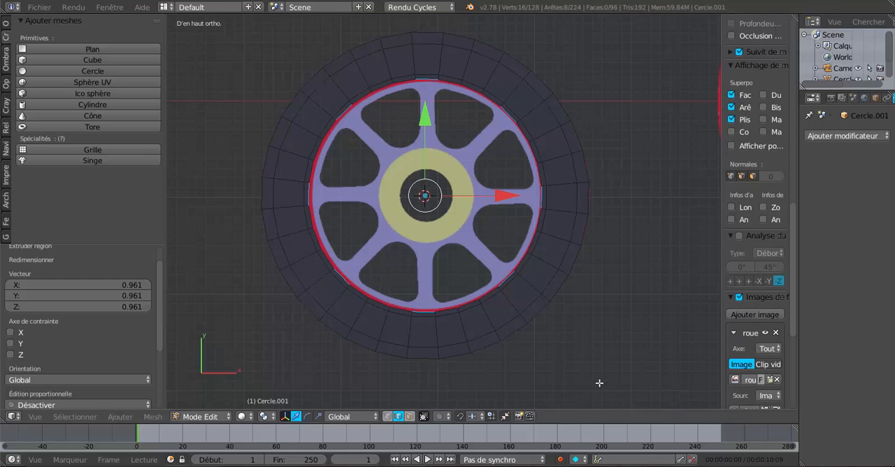
{"action": "key", "text": "e"}
{"action": "key", "text": "s"}
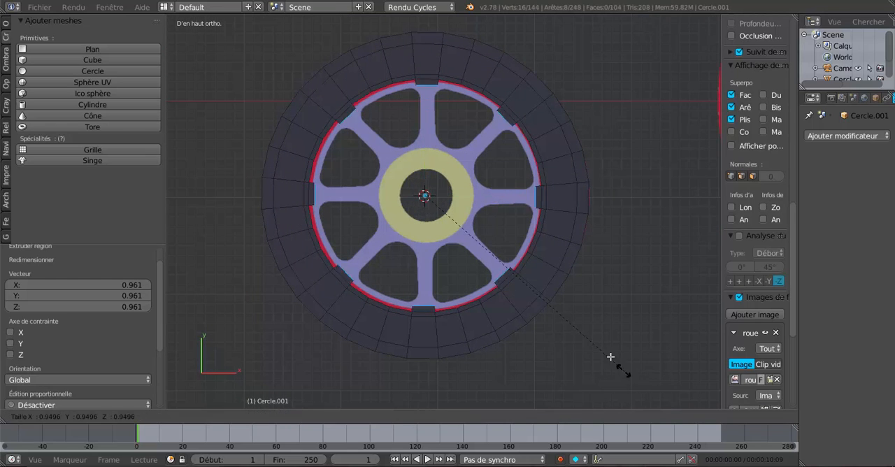
{"action": "left_click", "coordinate": [515, 268]}
Step: Widen the spokes' hub-end edges by about 1.931 around their individual origins, and display the mesh as wireframe
{"action": "left_click", "coordinate": [265, 416]}
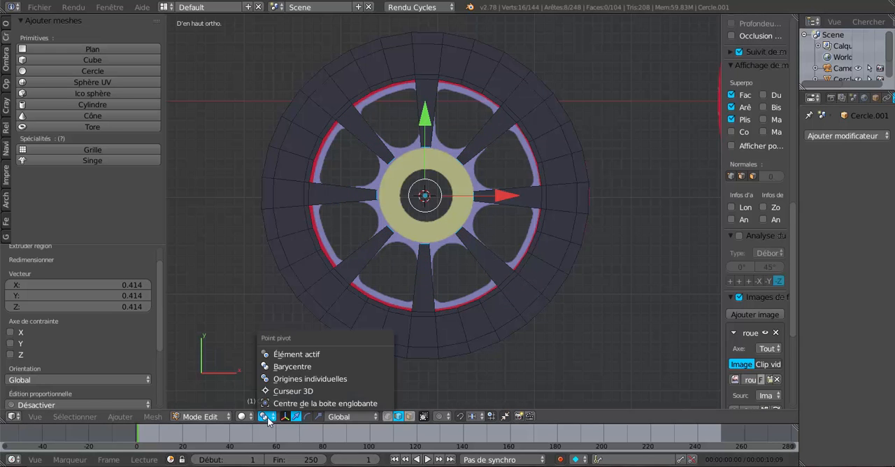
{"action": "left_click", "coordinate": [283, 379]}
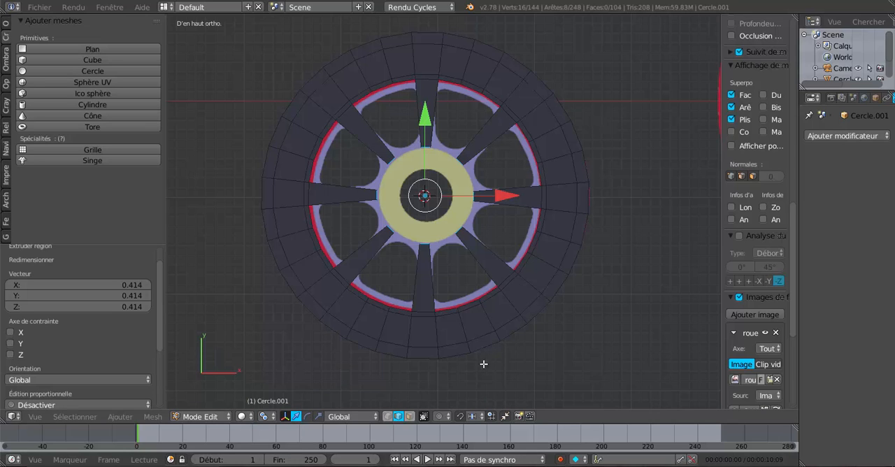
{"action": "key", "text": "s"}
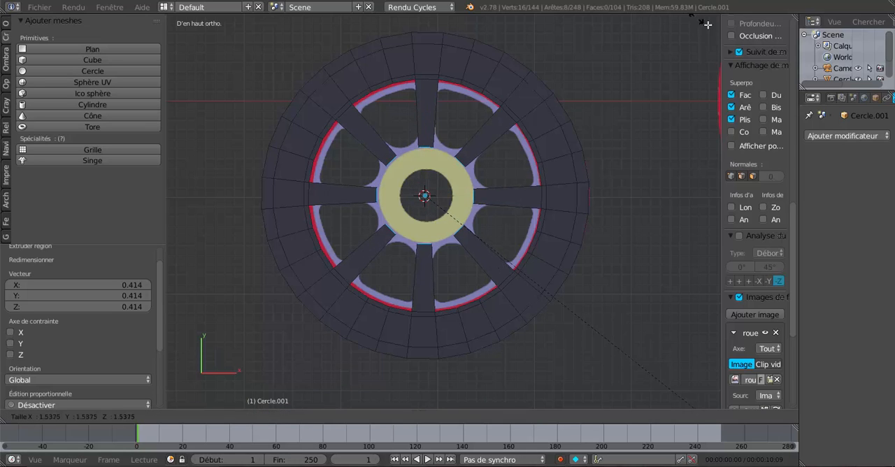
{"action": "left_click", "coordinate": [200, 85]}
{"action": "key", "text": "z"}
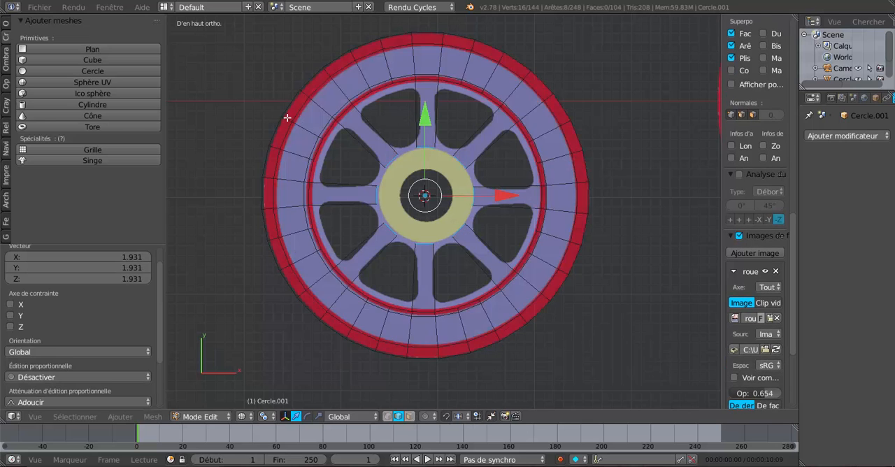
Step: Select the eight edges at the spokes' outer ends and scale them to about 0.796 around their individual origins
{"action": "scroll", "coordinate": [455, 181], "scroll_direction": "up", "scroll_amount": 2}
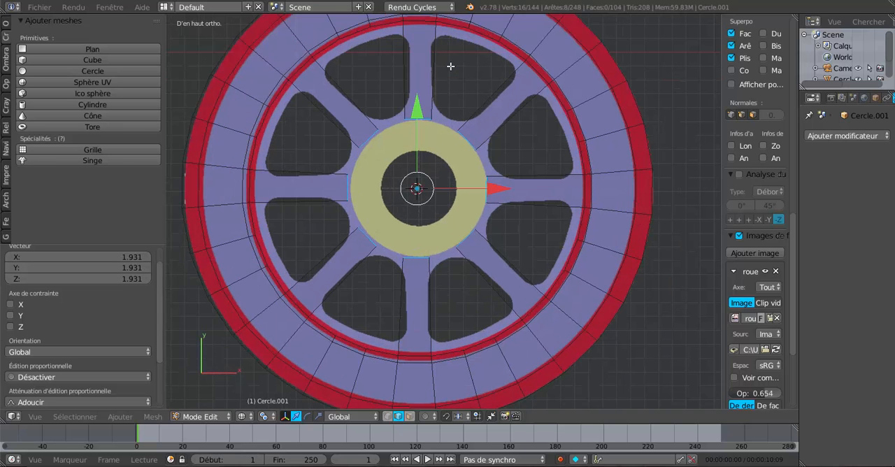
{"action": "key", "text": "Tab"}
{"action": "key", "text": "Tab"}
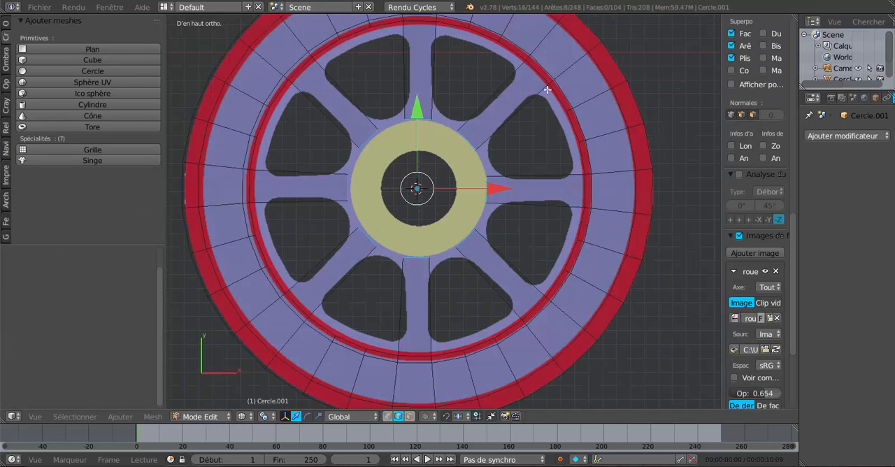
{"action": "right_click", "coordinate": [543, 78]}
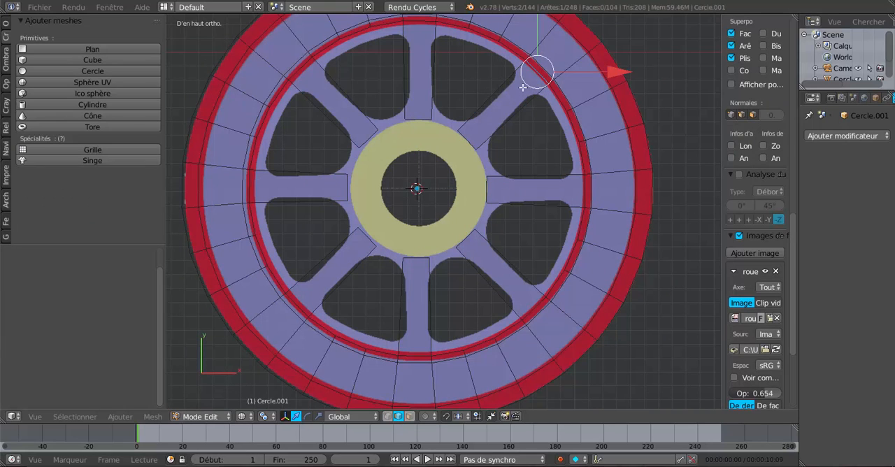
{"action": "right_click", "coordinate": [420, 26], "text": "shift"}
{"action": "right_click", "coordinate": [303, 71], "text": "shift"}
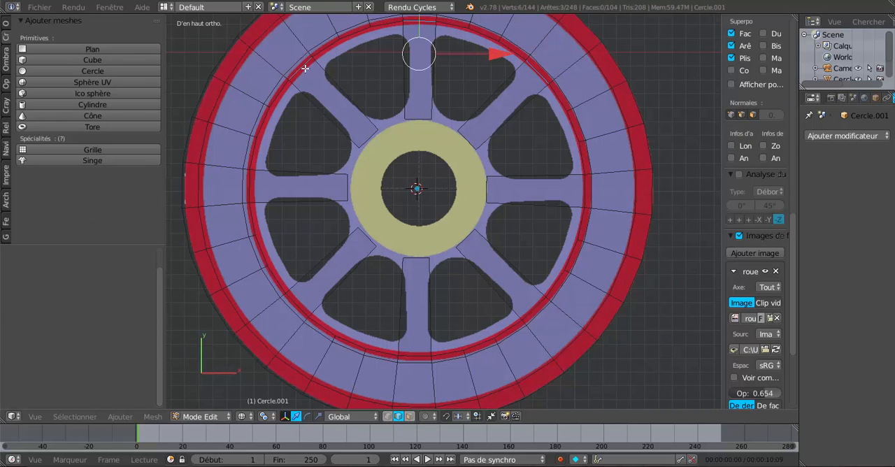
{"action": "right_click", "coordinate": [257, 186], "text": "shift"}
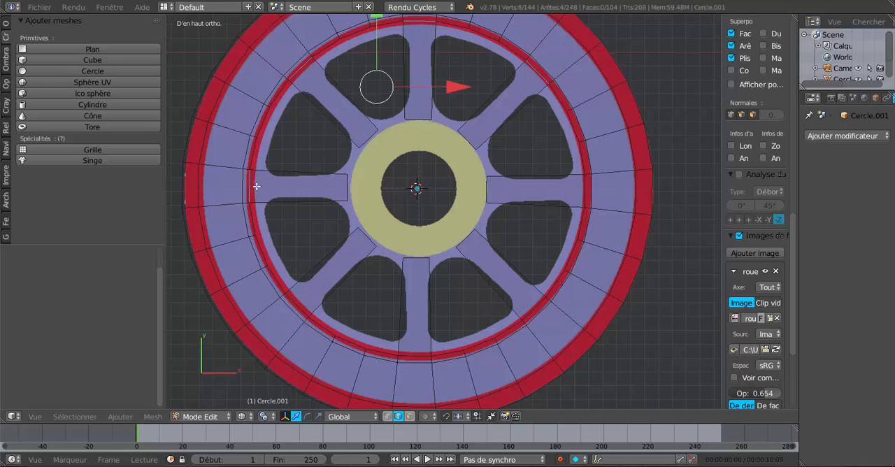
{"action": "right_click", "coordinate": [303, 301], "text": "shift"}
{"action": "right_click", "coordinate": [413, 349], "text": "shift"}
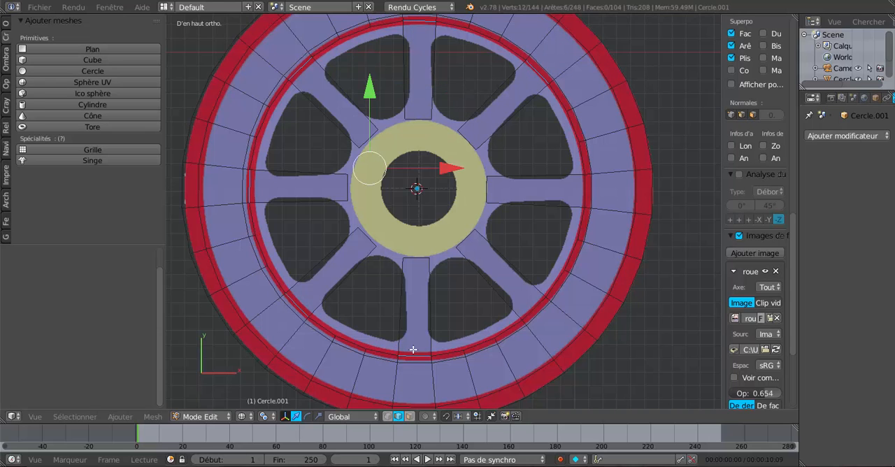
{"action": "right_click", "coordinate": [530, 308], "text": "shift"}
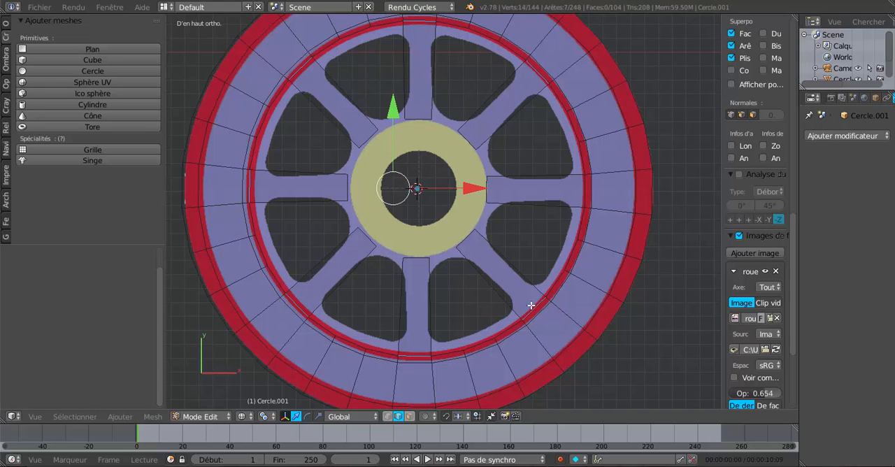
{"action": "right_click", "coordinate": [580, 188], "text": "shift"}
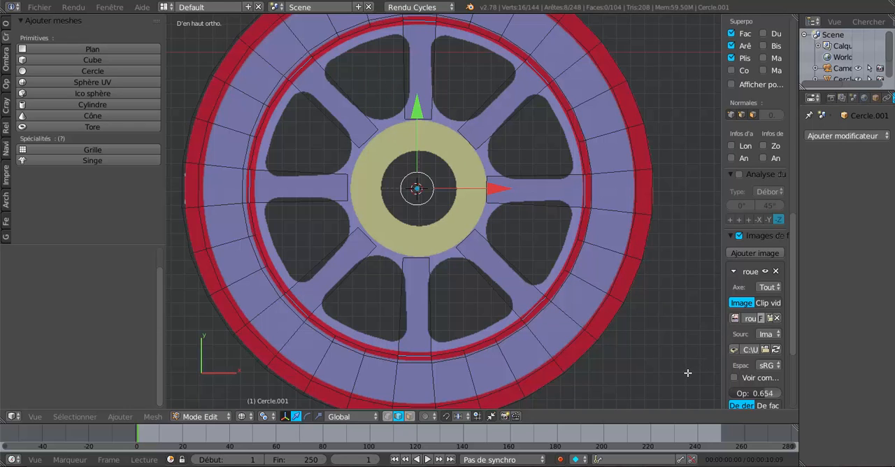
{"action": "key", "text": "s"}
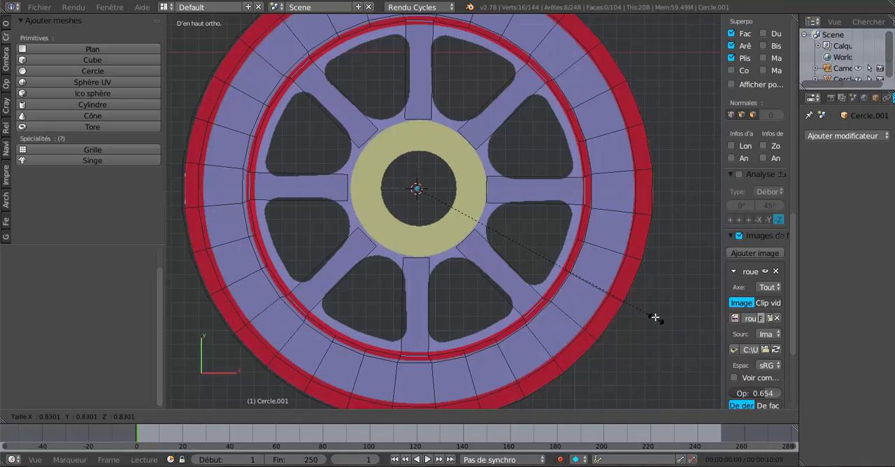
{"action": "left_click", "coordinate": [649, 309]}
{"action": "scroll", "coordinate": [609, 259], "scroll_direction": "up", "scroll_amount": 1}
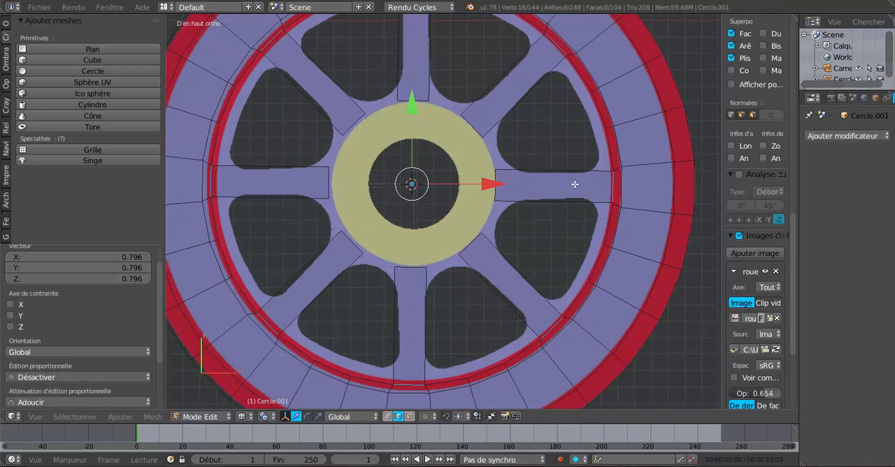
{"action": "scroll", "coordinate": [655, 286], "scroll_direction": "down", "scroll_amount": 1}
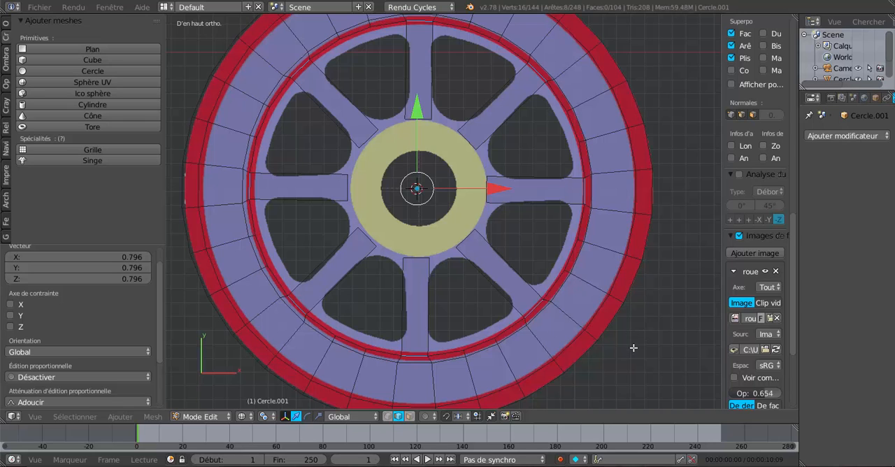
{"action": "key", "text": "e"}
{"action": "right_click", "coordinate": [639, 346]}
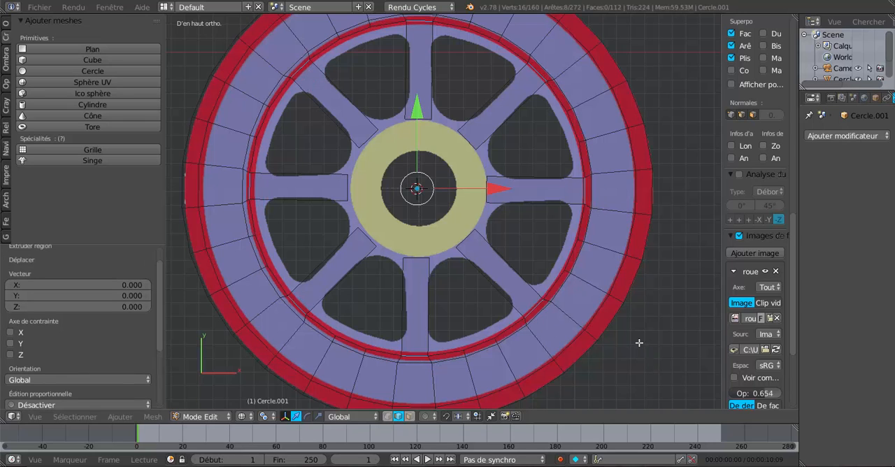
{"action": "key", "text": "s"}
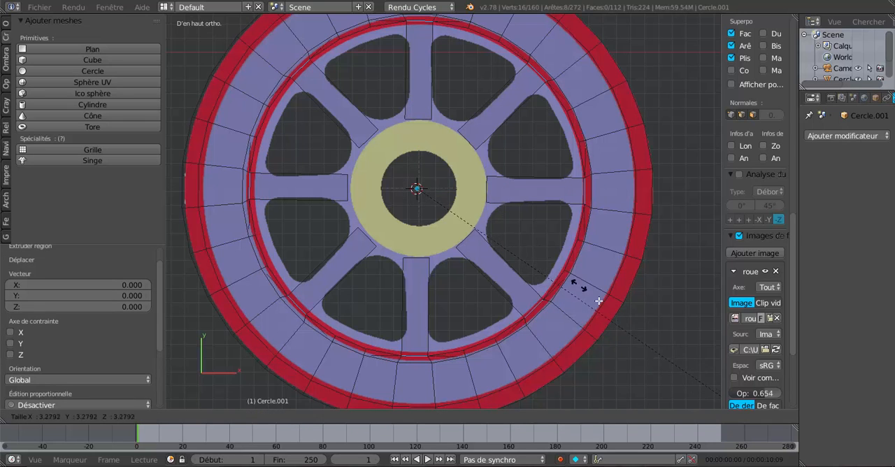
{"action": "right_click", "coordinate": [583, 289]}
{"action": "scroll", "coordinate": [396, 96], "scroll_direction": "down", "scroll_amount": 3}
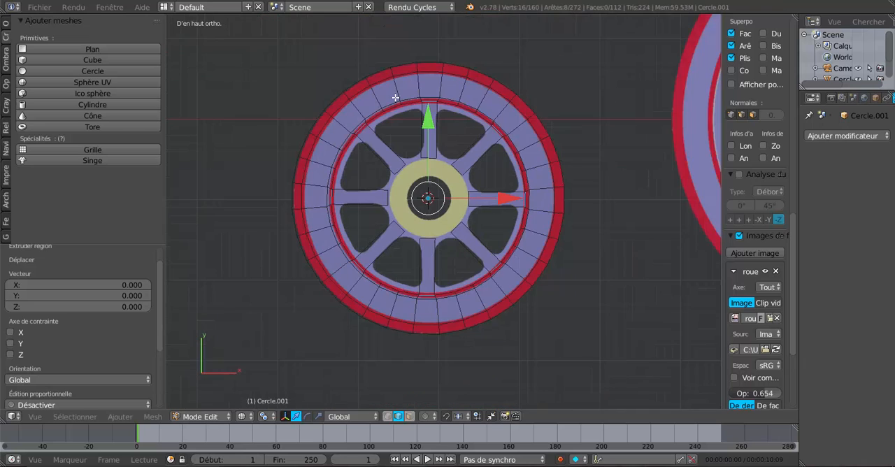
{"action": "scroll", "coordinate": [399, 97], "scroll_direction": "up", "scroll_amount": 2}
{"action": "key", "text": "ctrl+z"}
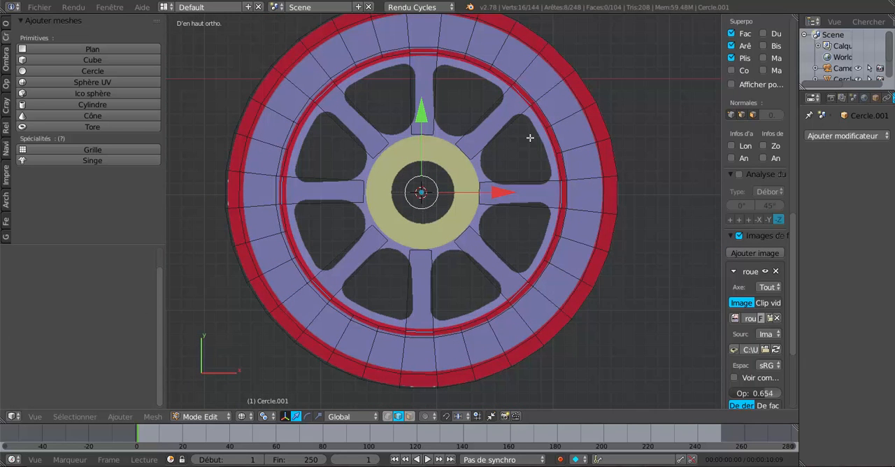
{"action": "scroll", "coordinate": [564, 269], "scroll_direction": "up", "scroll_amount": 1}
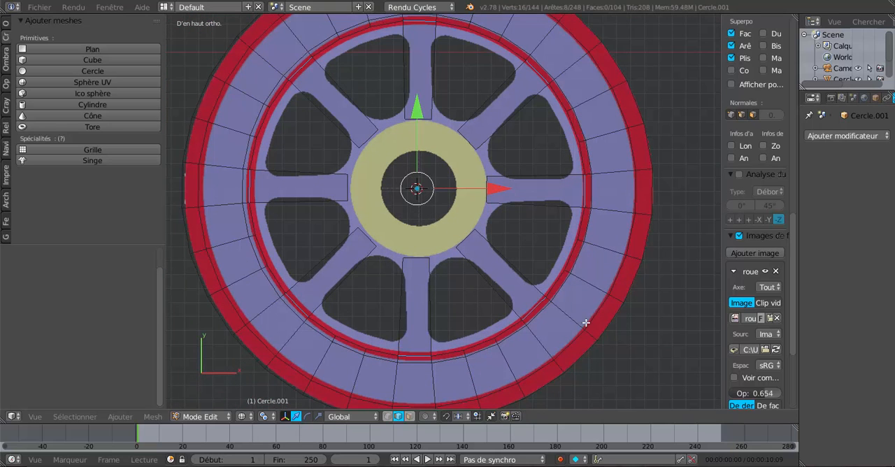
Step: Scale the eight edges at the spokes' outer ends by about 1.288 around their individual origins
{"action": "key", "text": "s"}
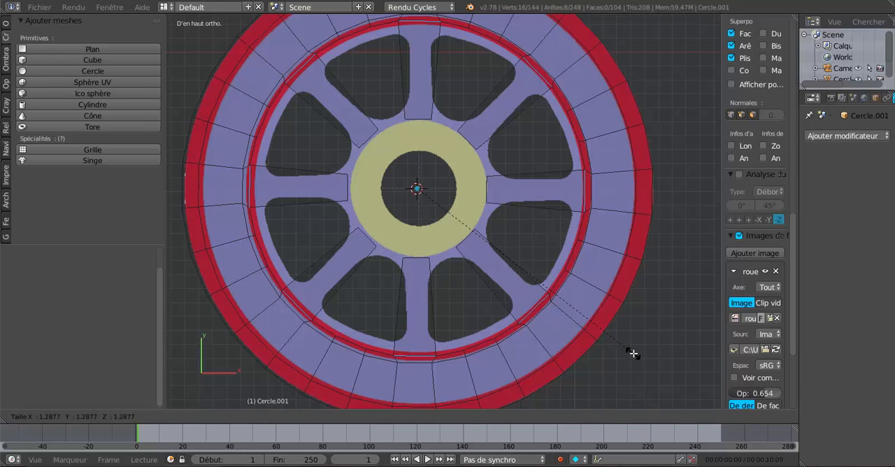
{"action": "left_click", "coordinate": [633, 354]}
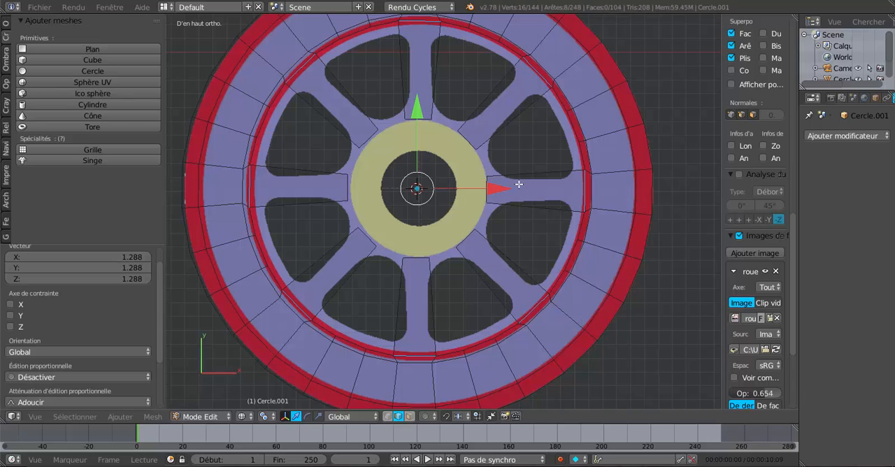
Step: Select only the sixteen vertices at the spokes' hub ends and delete them, removing the spoke faces
{"action": "left_click", "coordinate": [386, 417]}
{"action": "key", "text": "c"}
{"action": "scroll", "coordinate": [422, 193], "scroll_direction": "up", "scroll_amount": 4}
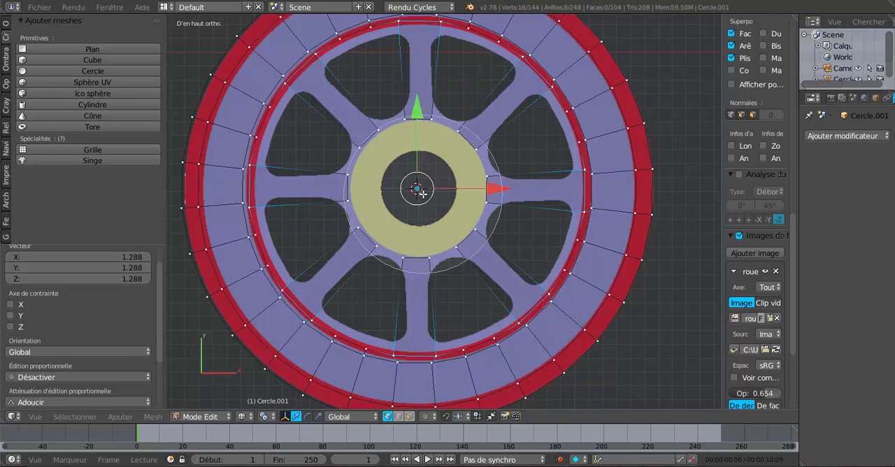
{"action": "scroll", "coordinate": [421, 194], "scroll_direction": "down", "scroll_amount": 1}
{"action": "left_click", "coordinate": [421, 191]}
{"action": "right_click", "coordinate": [421, 190]}
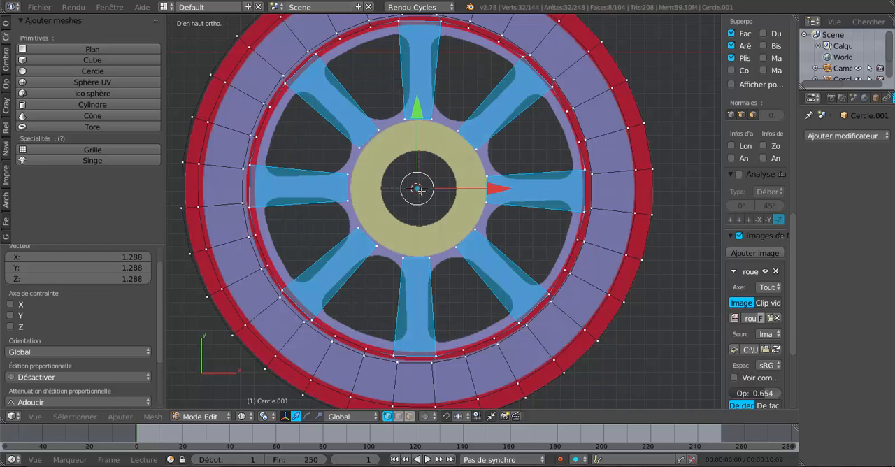
{"action": "key", "text": "a"}
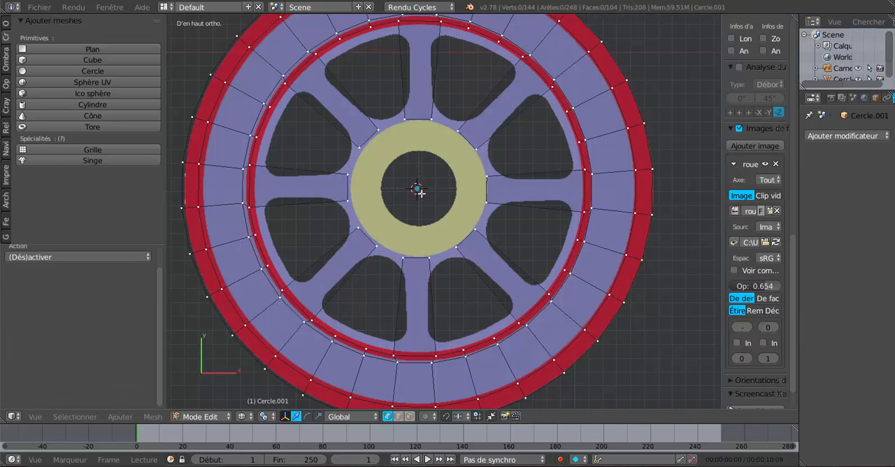
{"action": "key", "text": "c"}
{"action": "left_click", "coordinate": [417, 188]}
{"action": "right_click", "coordinate": [417, 188]}
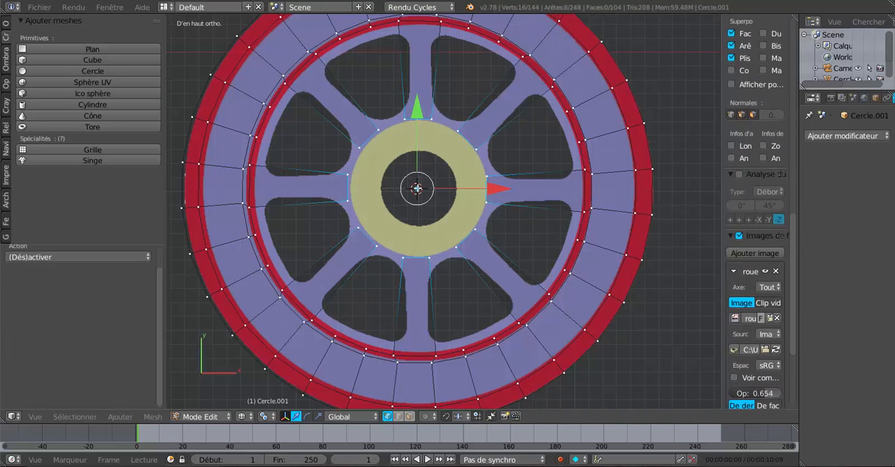
{"action": "key", "text": "x"}
{"action": "left_click", "coordinate": [417, 189]}
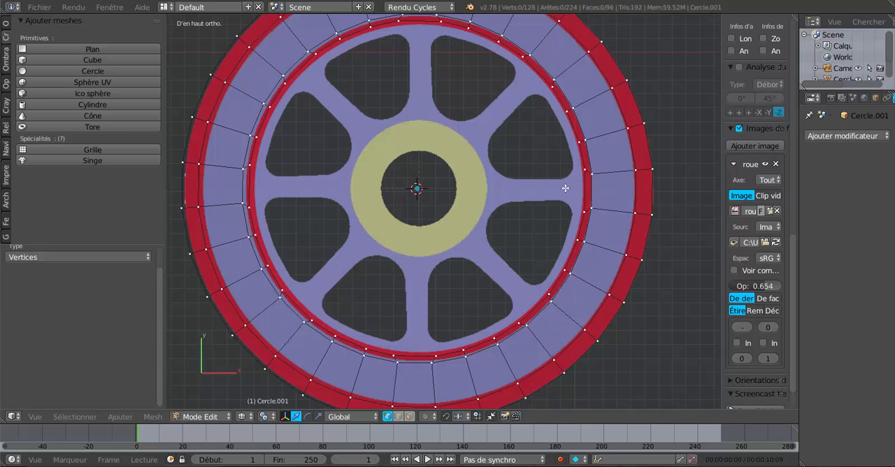
Step: Select the whole innermost ring of the wheel and scale it to about 0.941
{"action": "right_click", "coordinate": [583, 159], "text": "alt"}
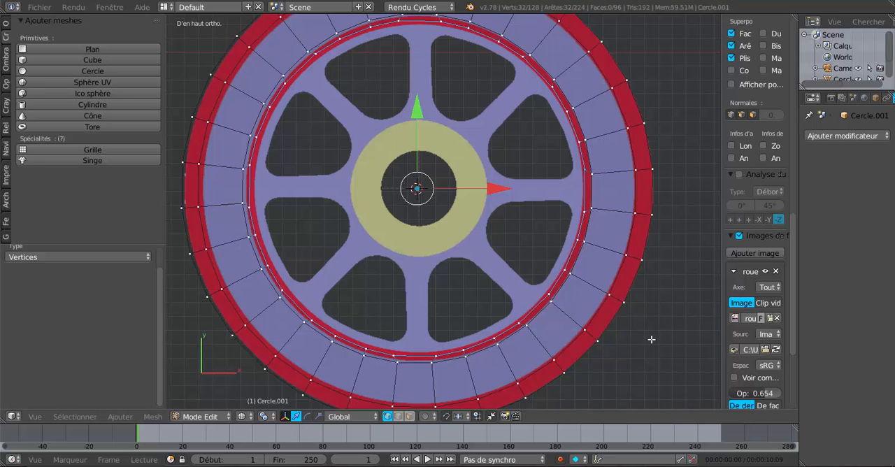
{"action": "key", "text": "s"}
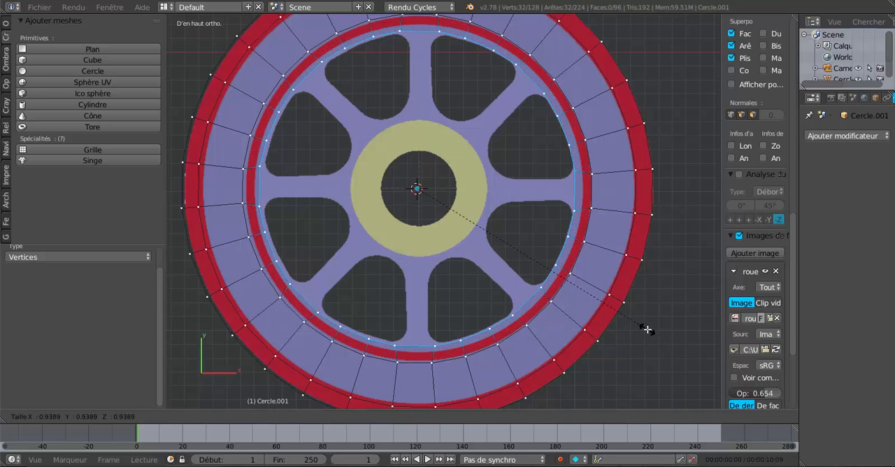
{"action": "left_click", "coordinate": [647, 327]}
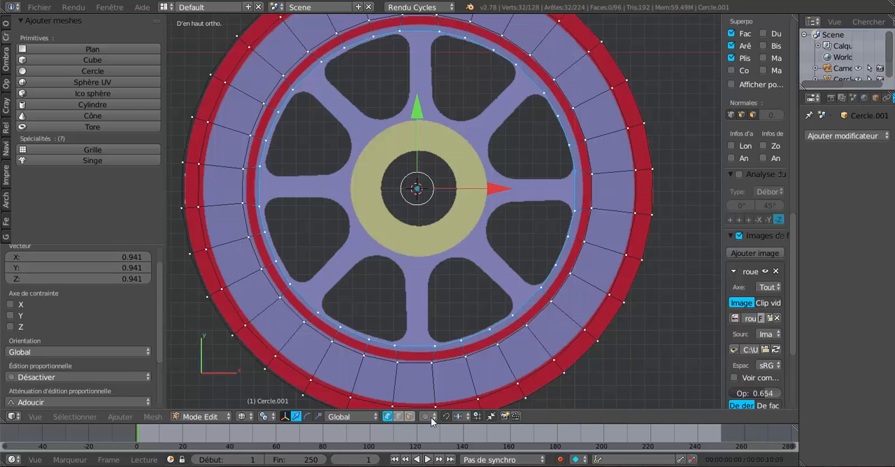
Step: Extrude the eight innermost-ring edges that face the spokes and scale them together to about 0.939 around their median point
{"action": "left_click", "coordinate": [398, 415]}
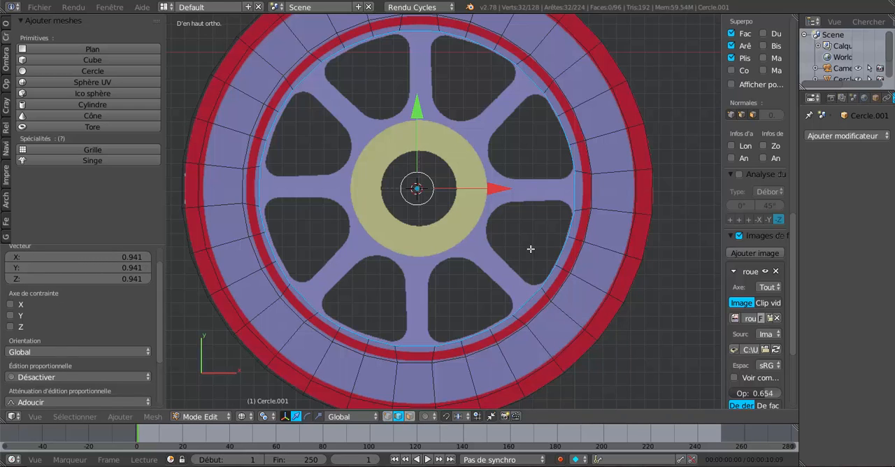
{"action": "right_click", "coordinate": [574, 197]}
{"action": "right_click", "coordinate": [537, 84], "text": "shift"}
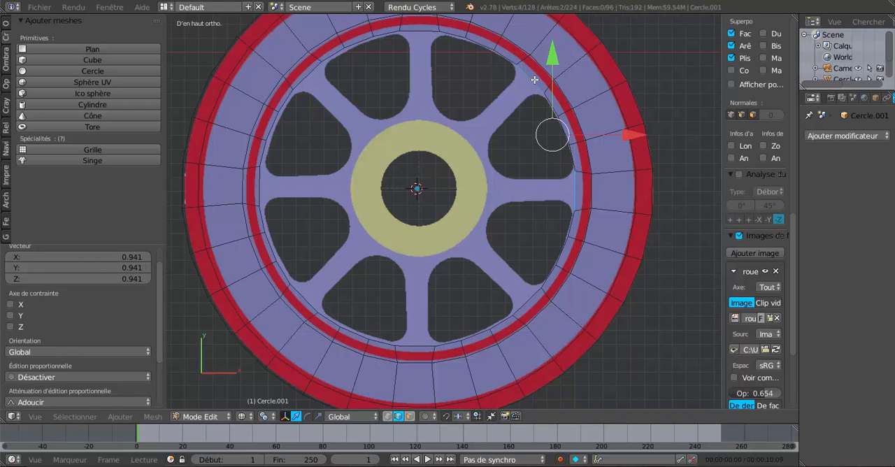
{"action": "right_click", "coordinate": [420, 35], "text": "shift"}
{"action": "right_click", "coordinate": [307, 76], "text": "shift"}
{"action": "right_click", "coordinate": [264, 188], "text": "shift"}
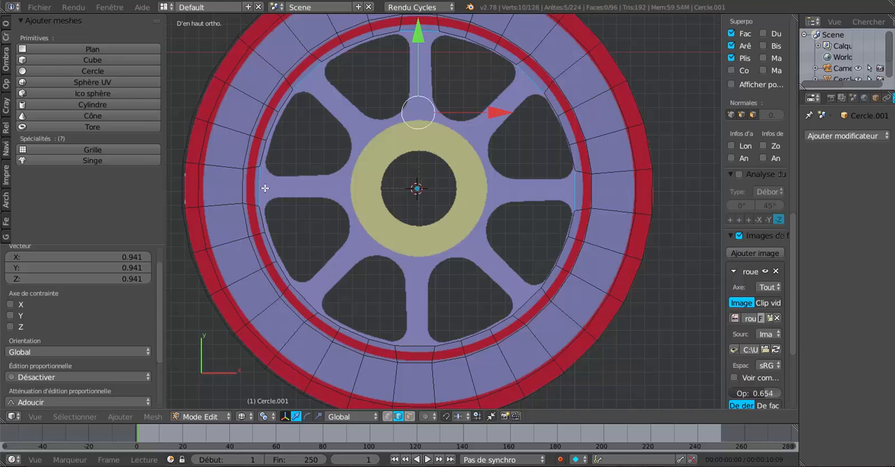
{"action": "right_click", "coordinate": [305, 288], "text": "shift"}
{"action": "right_click", "coordinate": [427, 341], "text": "shift"}
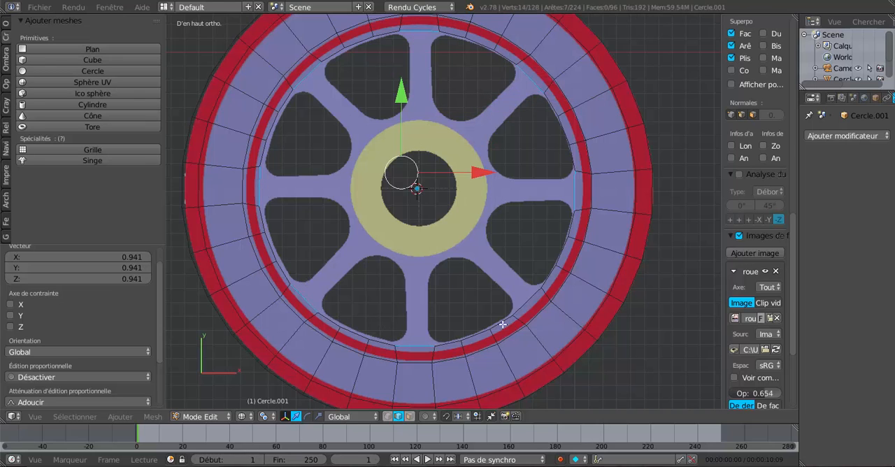
{"action": "right_click", "coordinate": [528, 302], "text": "shift"}
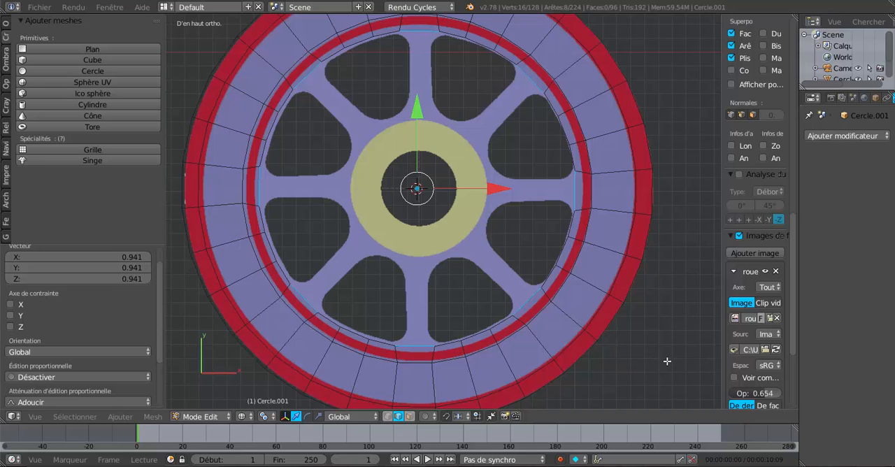
{"action": "left_click", "coordinate": [264, 416]}
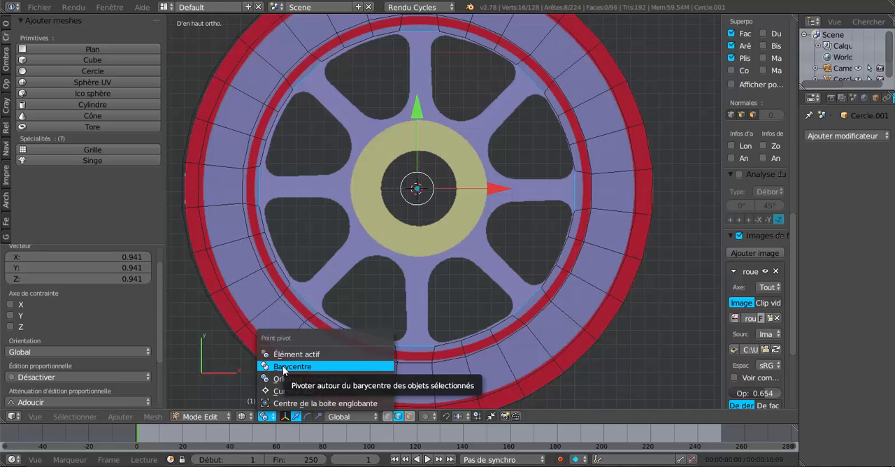
{"action": "left_click", "coordinate": [283, 368]}
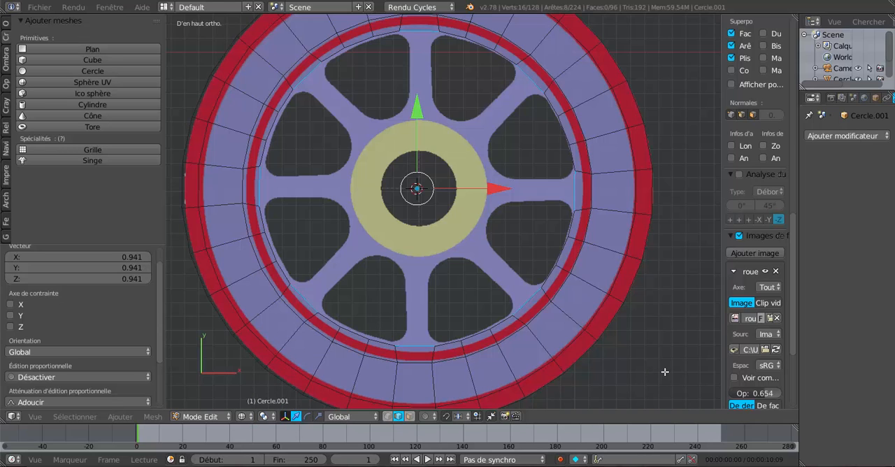
{"action": "key", "text": "s"}
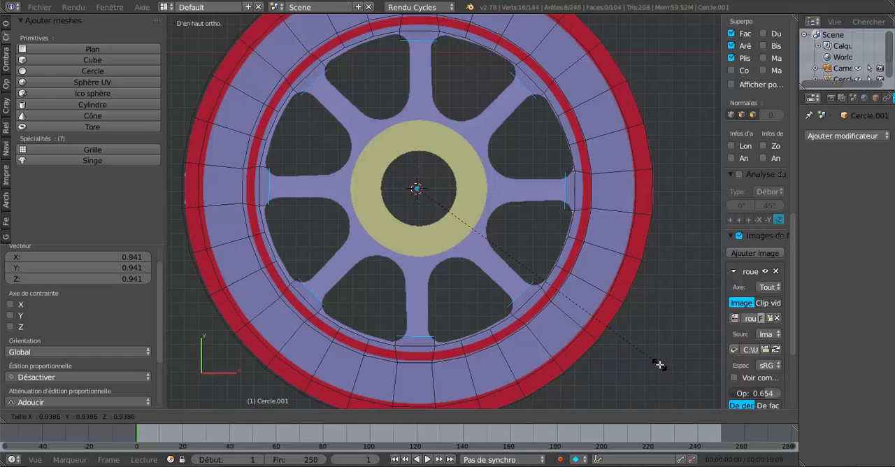
{"action": "left_click", "coordinate": [659, 364]}
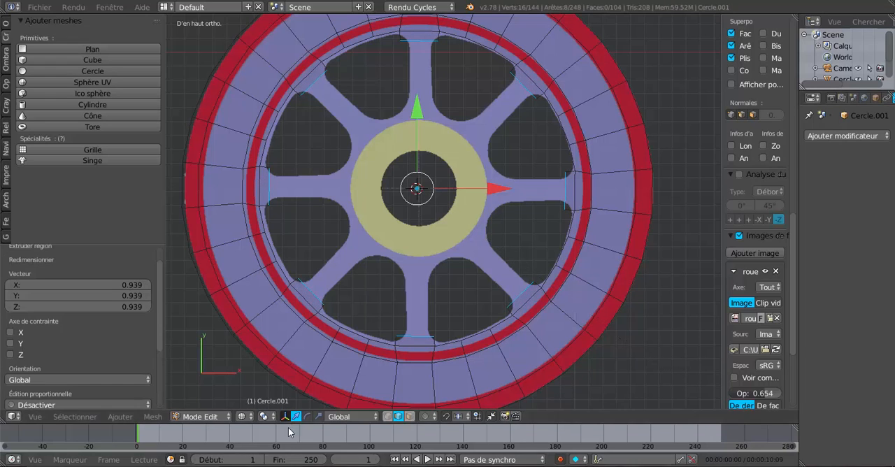
{"action": "left_click", "coordinate": [265, 416]}
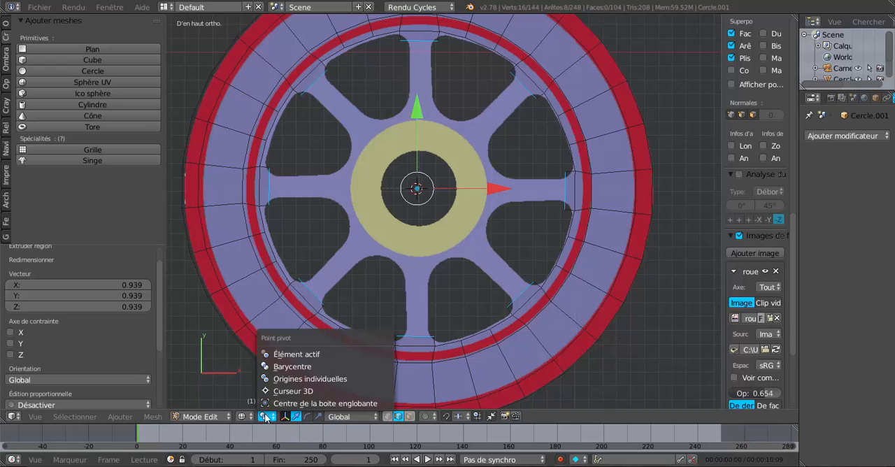
{"action": "left_click", "coordinate": [278, 381]}
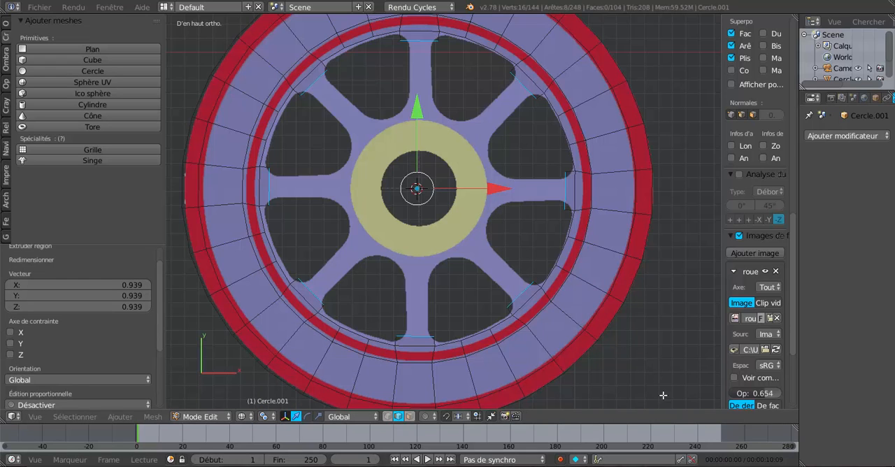
{"action": "key", "text": "s"}
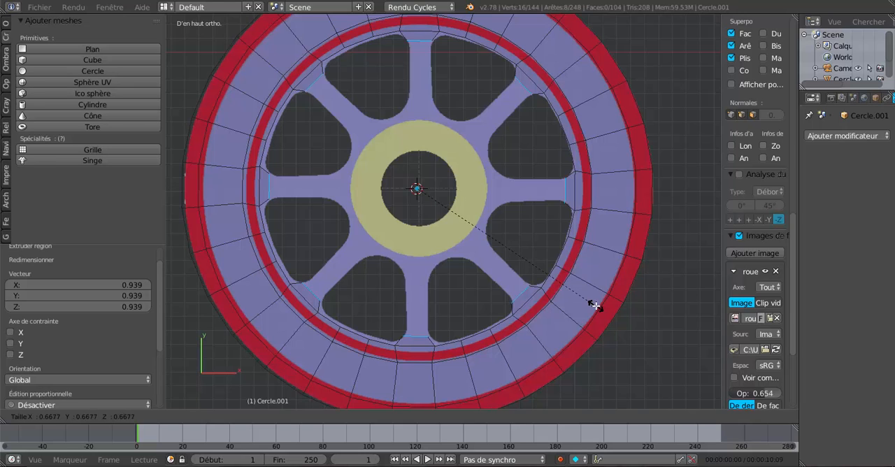
{"action": "left_click", "coordinate": [594, 305]}
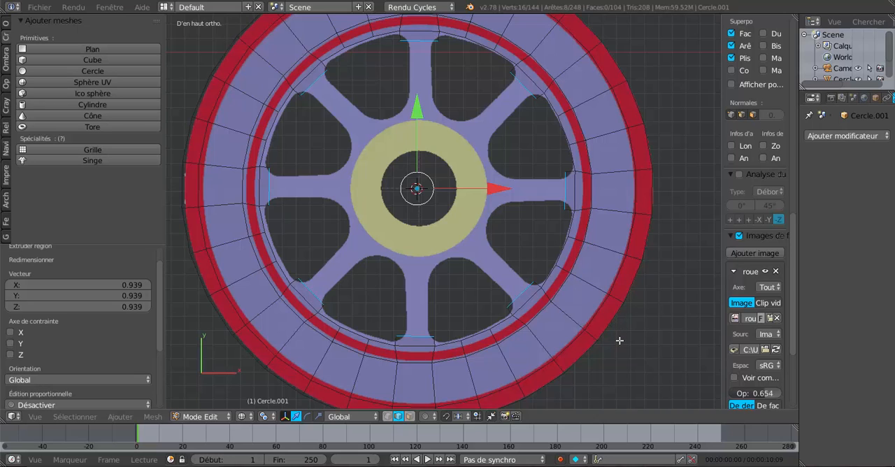
Step: Scale the eight extruded spoke edges outward together by about 1.021 around their median point
{"action": "left_click", "coordinate": [264, 416]}
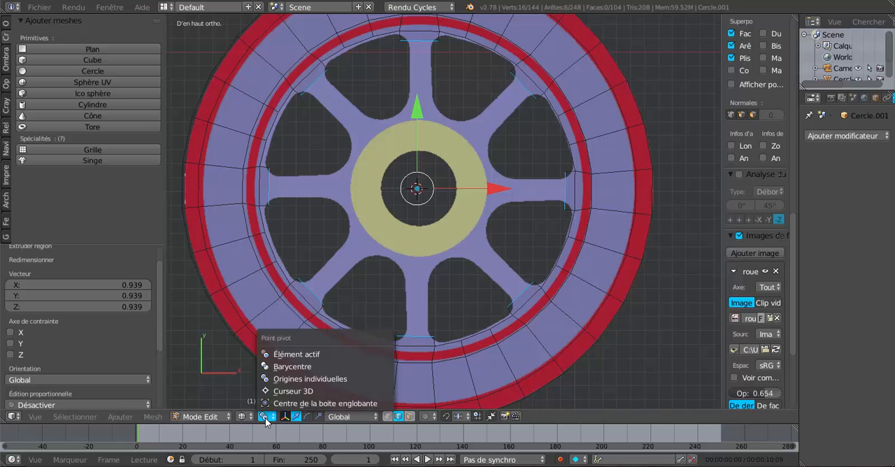
{"action": "left_click", "coordinate": [269, 366]}
{"action": "key", "text": "s"}
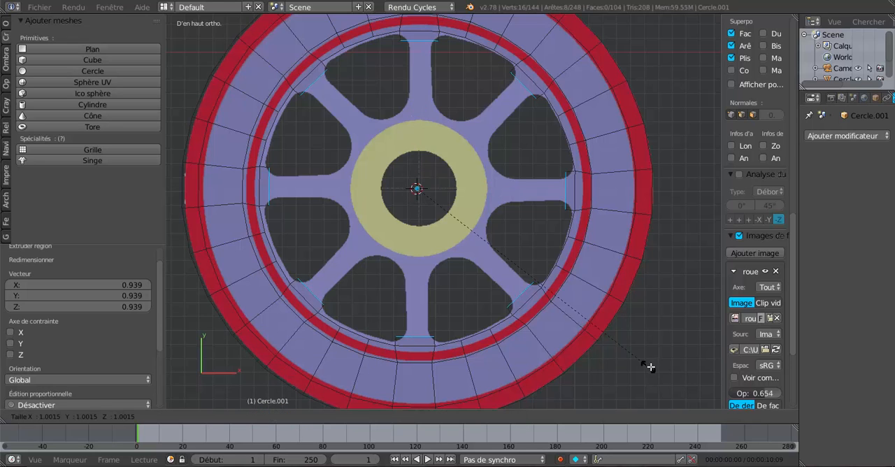
{"action": "left_click", "coordinate": [655, 367]}
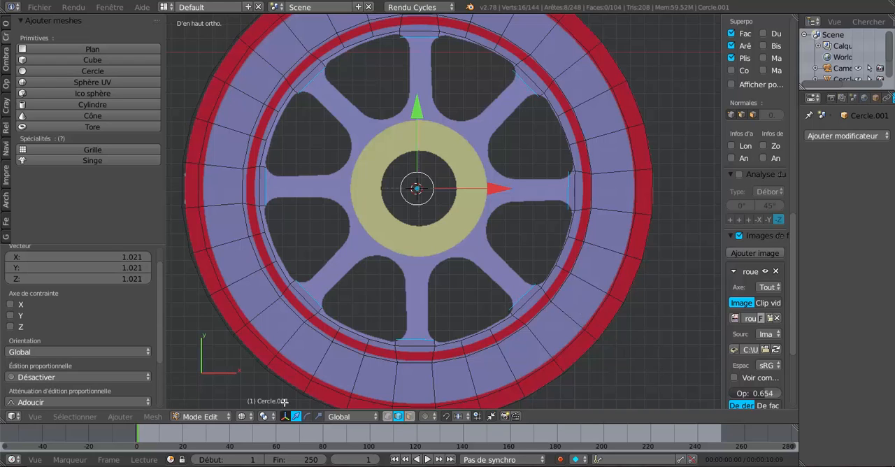
Step: Extrude the eight spoke edges again and scale them together to about 0.957 around their median point
{"action": "left_click", "coordinate": [264, 416]}
{"action": "left_click", "coordinate": [271, 367]}
{"action": "key", "text": "e"}
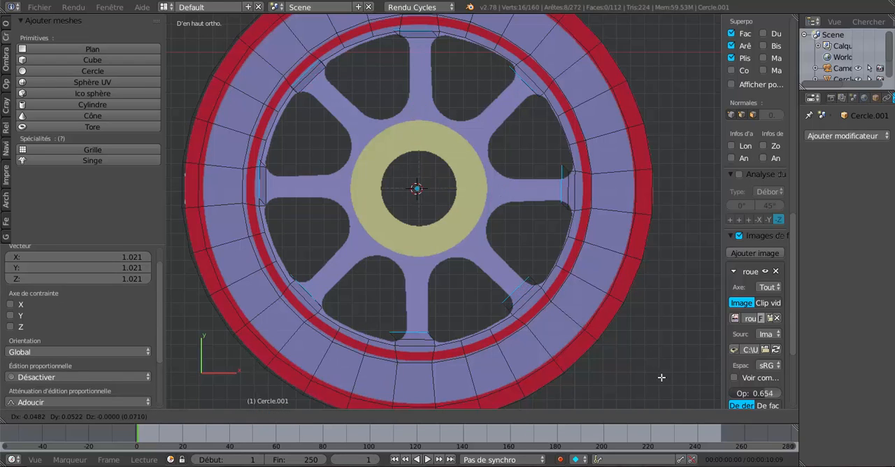
{"action": "right_click", "coordinate": [662, 378]}
{"action": "key", "text": "s"}
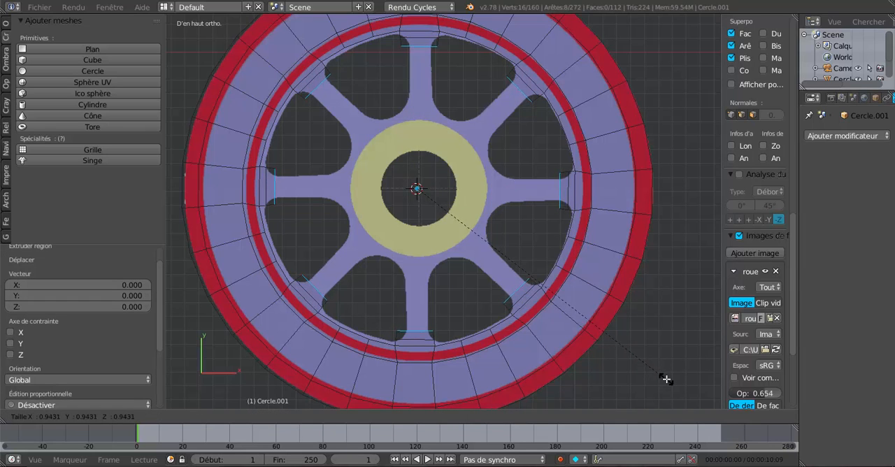
{"action": "left_click", "coordinate": [669, 379]}
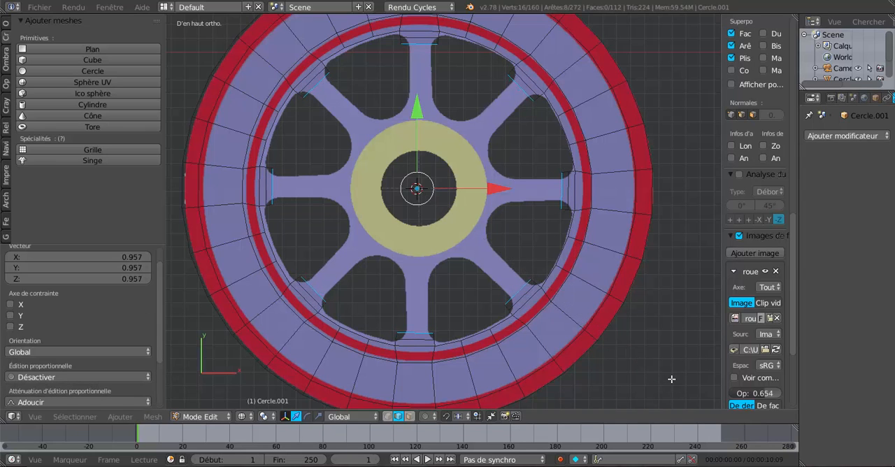
Step: Set the pivot to individual origins and scale each of the eight spoke edges to 0.645 around its own centre
{"action": "left_click", "coordinate": [266, 418]}
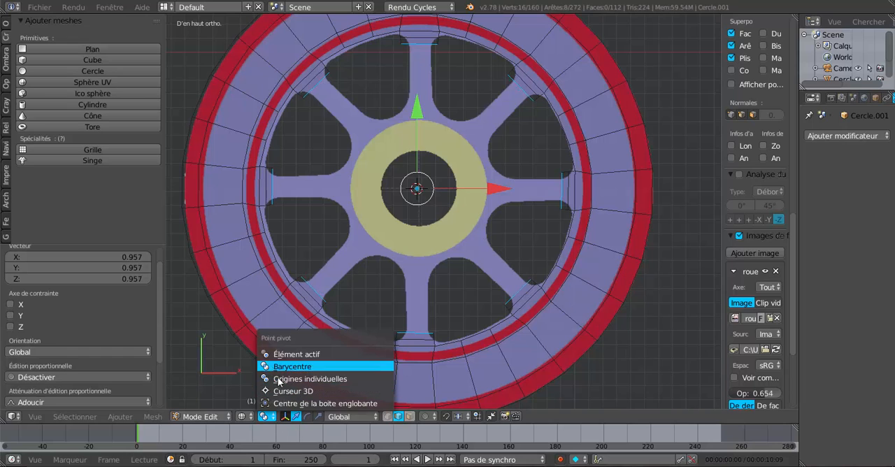
{"action": "left_click", "coordinate": [300, 378]}
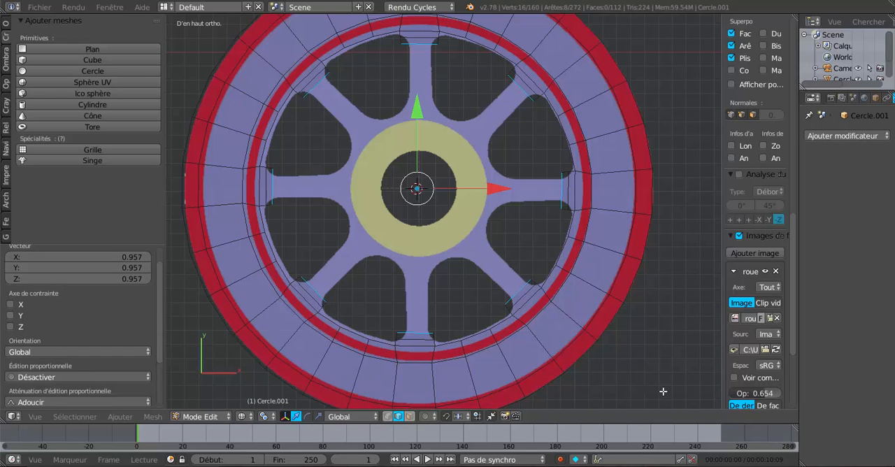
{"action": "key", "text": "s"}
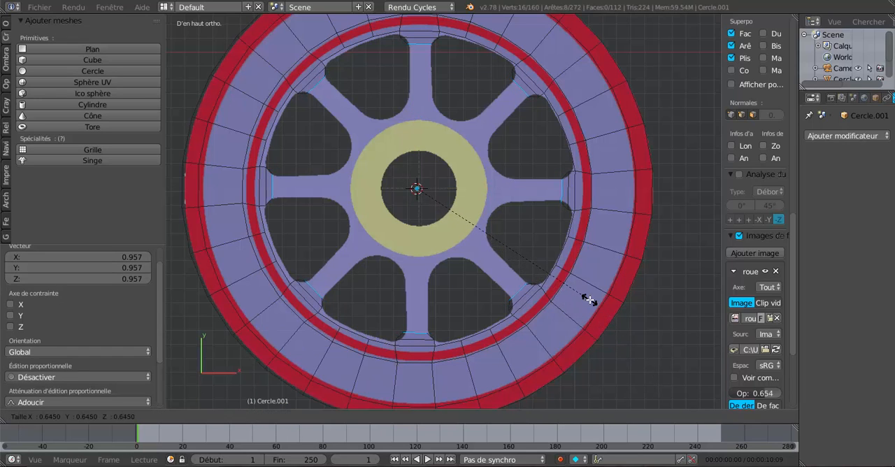
{"action": "left_click", "coordinate": [589, 299]}
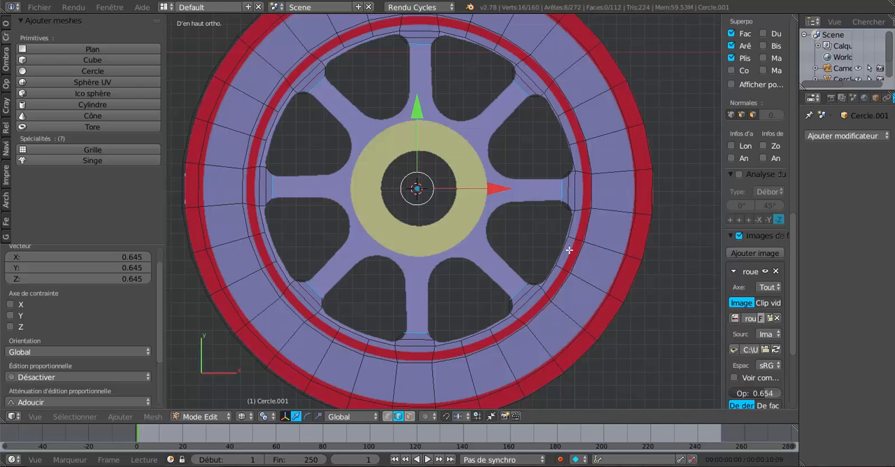
Step: Extrude the eight spoke edges again and scale them together to 0.485 around the median point, bringing them up to the hub
{"action": "left_click", "coordinate": [266, 416]}
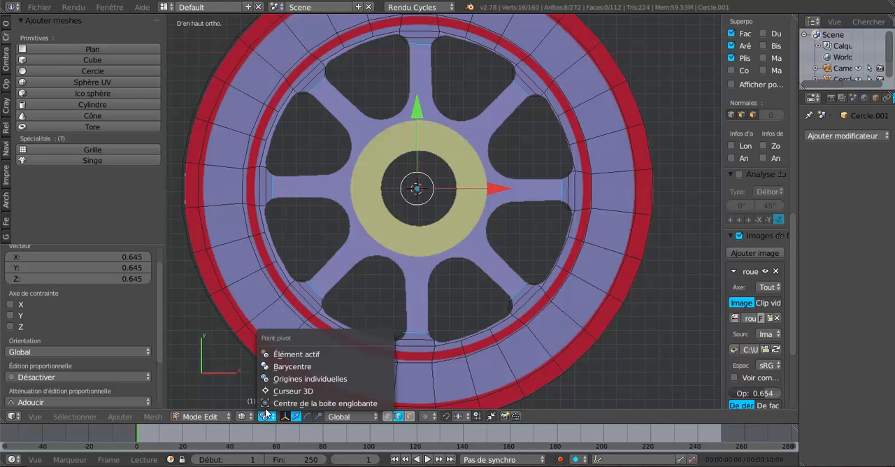
{"action": "left_click", "coordinate": [273, 366]}
{"action": "key", "text": "e"}
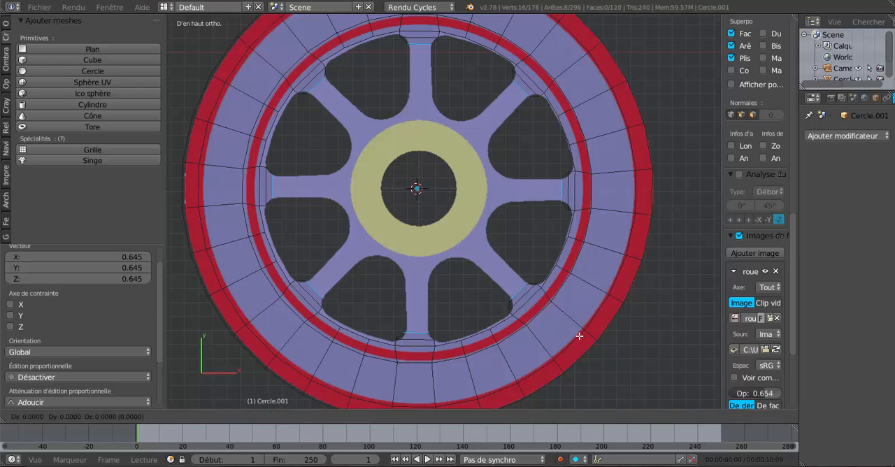
{"action": "key", "text": "s"}
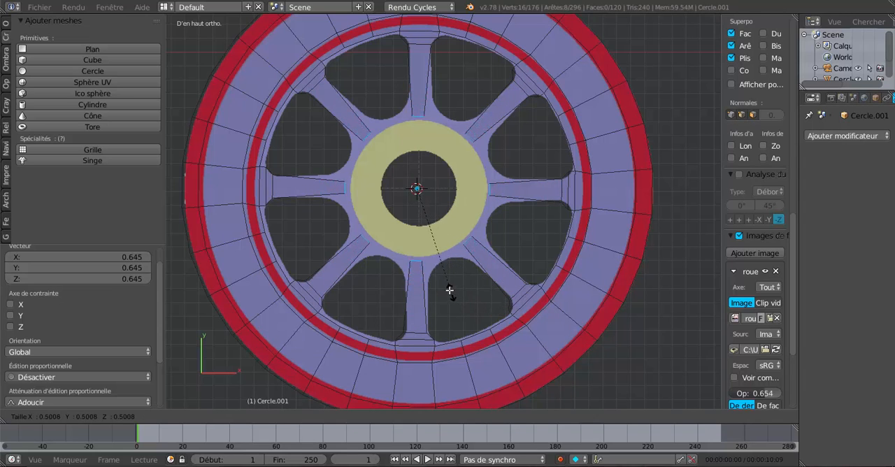
{"action": "left_click", "coordinate": [447, 295]}
Step: Scale each of the eight spoke edges at the hub to about 2.023 around its individual origin
{"action": "left_click", "coordinate": [271, 419]}
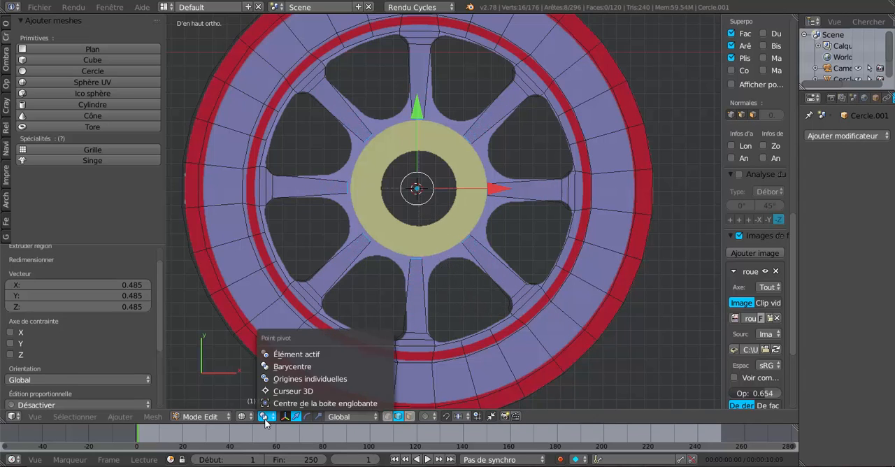
{"action": "left_click", "coordinate": [277, 380]}
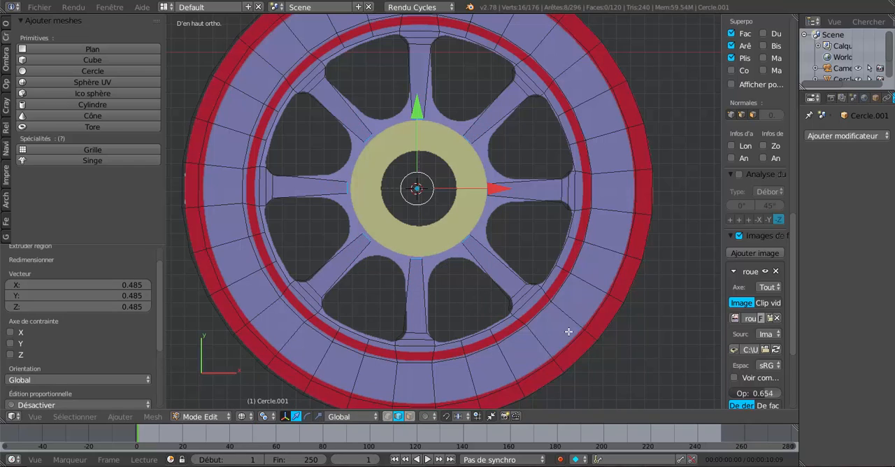
{"action": "key", "text": "s"}
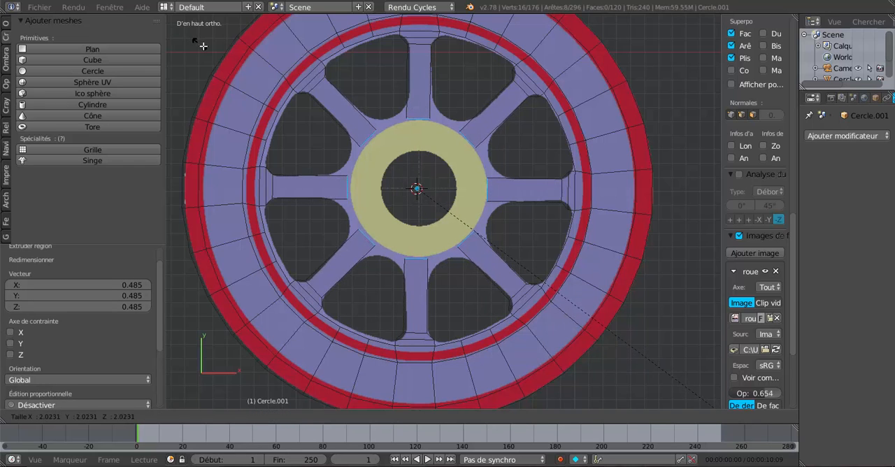
{"action": "left_click", "coordinate": [203, 46]}
Step: Add a Subdivision Surface modifier to the wheel and set its view subdivisions to 2
{"action": "key", "text": "Tab"}
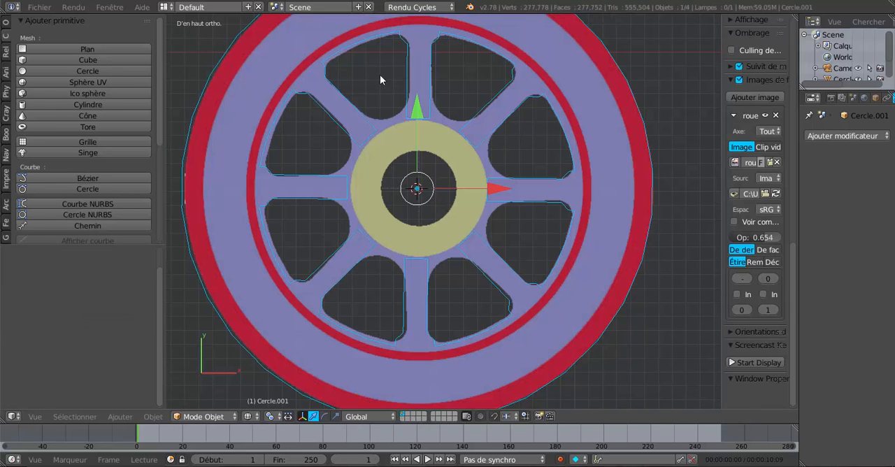
{"action": "left_click", "coordinate": [845, 136]}
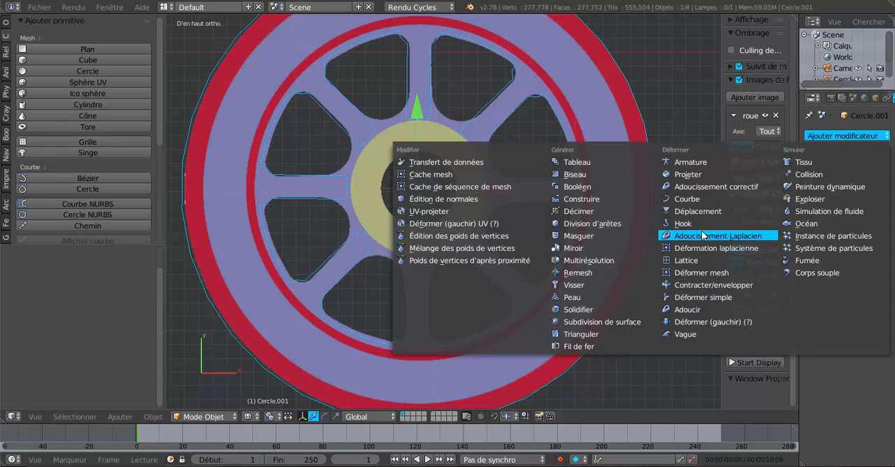
{"action": "left_click", "coordinate": [602, 322]}
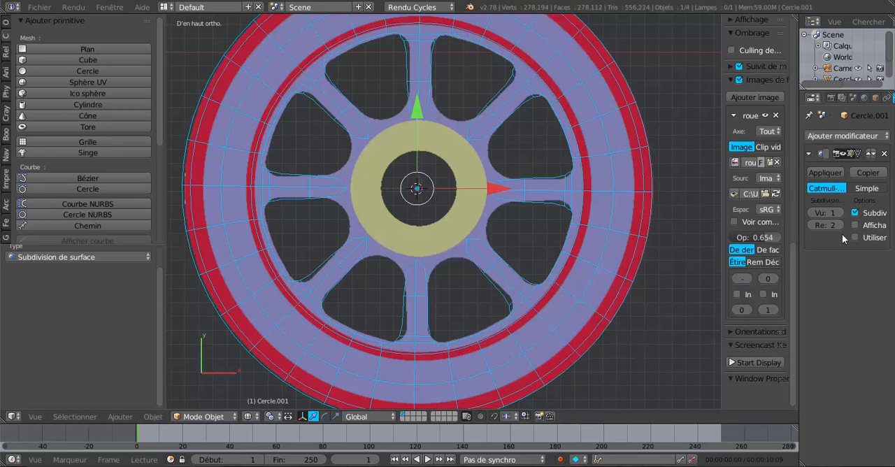
{"action": "left_click", "coordinate": [839, 213]}
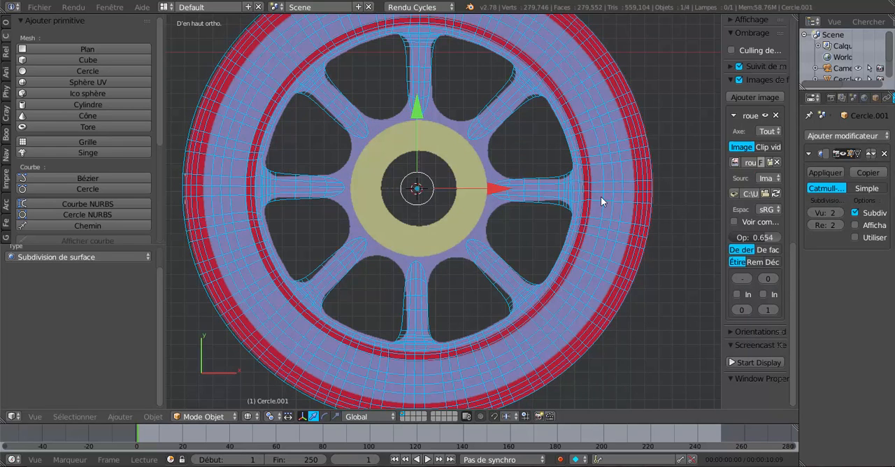
{"action": "scroll", "coordinate": [597, 200], "scroll_direction": "up", "scroll_amount": 1}
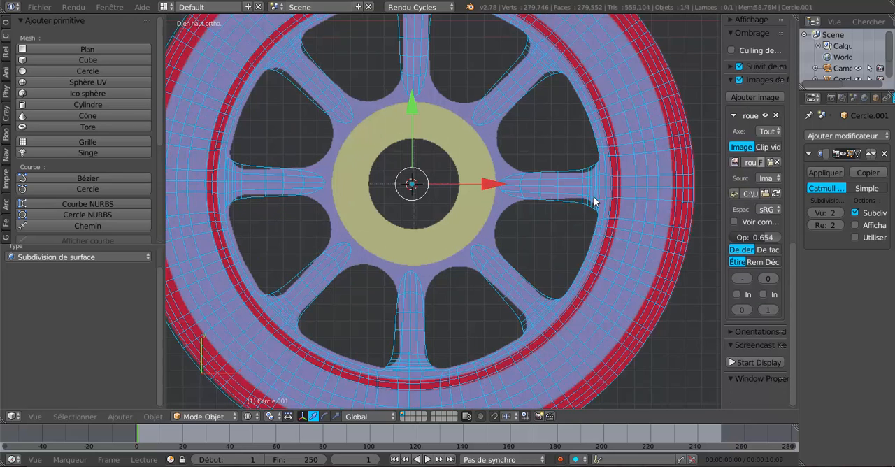
Step: Add two evenly spaced loop cuts across the spoke that points along positive X
{"action": "key", "text": "Tab"}
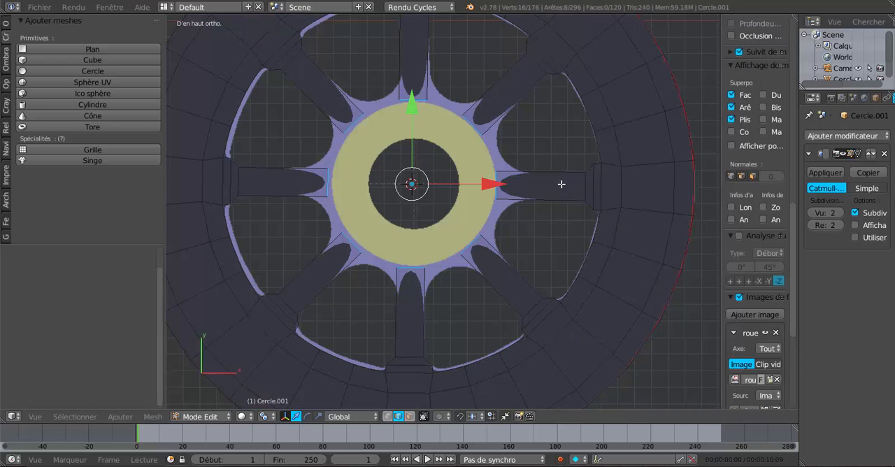
{"action": "key", "text": "ctrl+r"}
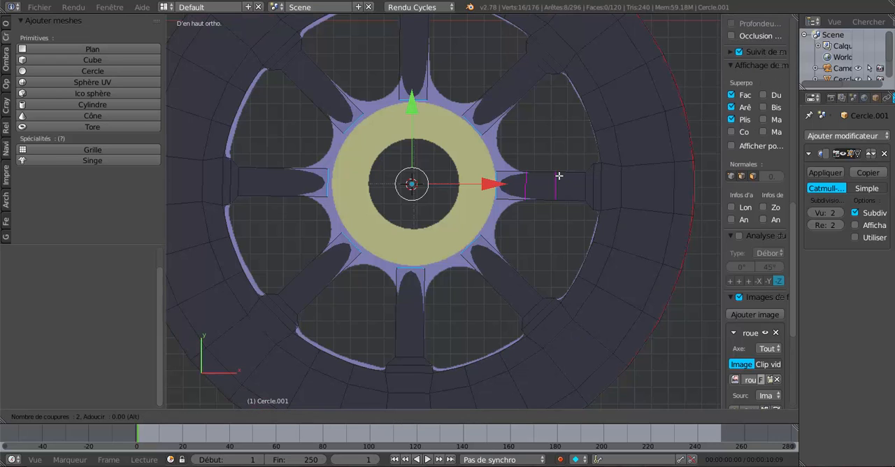
{"action": "left_click", "coordinate": [558, 175]}
{"action": "right_click", "coordinate": [559, 175]}
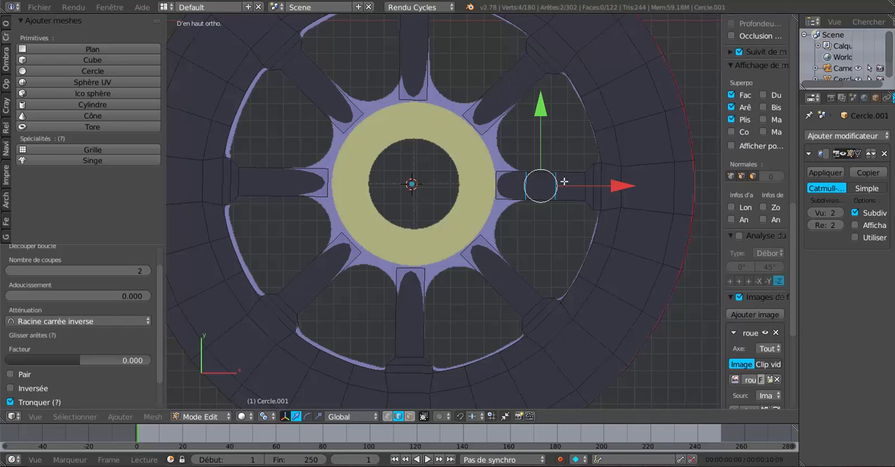
Step: Compare the subdivided spoke with its edit-mode cage and the reference image, checking how well the shapes match
{"action": "key", "text": "Tab"}
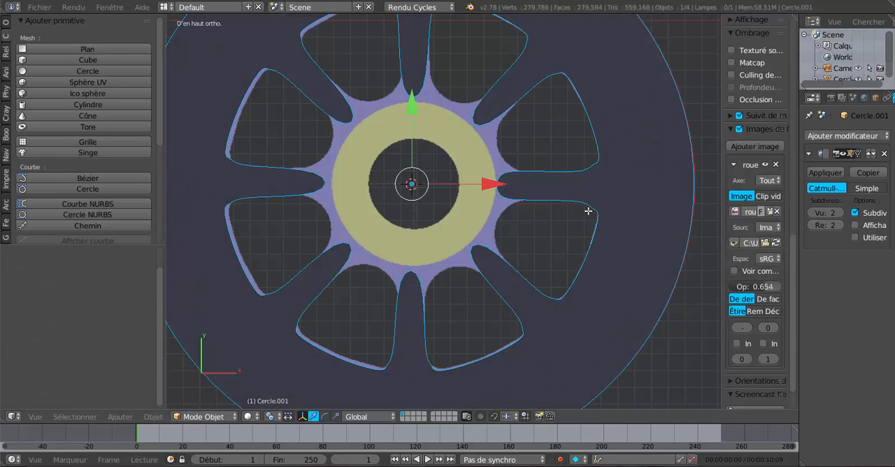
{"action": "key", "text": "Tab"}
{"action": "scroll", "coordinate": [608, 175], "scroll_direction": "up", "scroll_amount": 1}
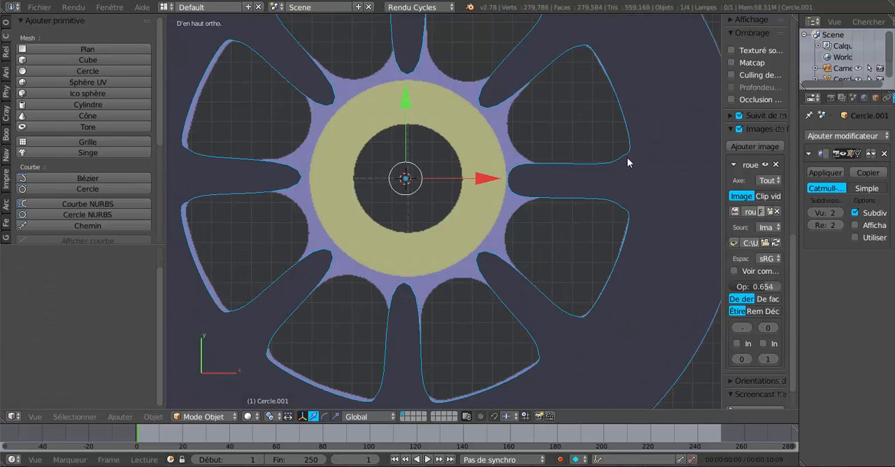
{"action": "middle_click_drag", "start_coordinate": [620, 176], "coordinate": [521, 183], "text": "shift"}
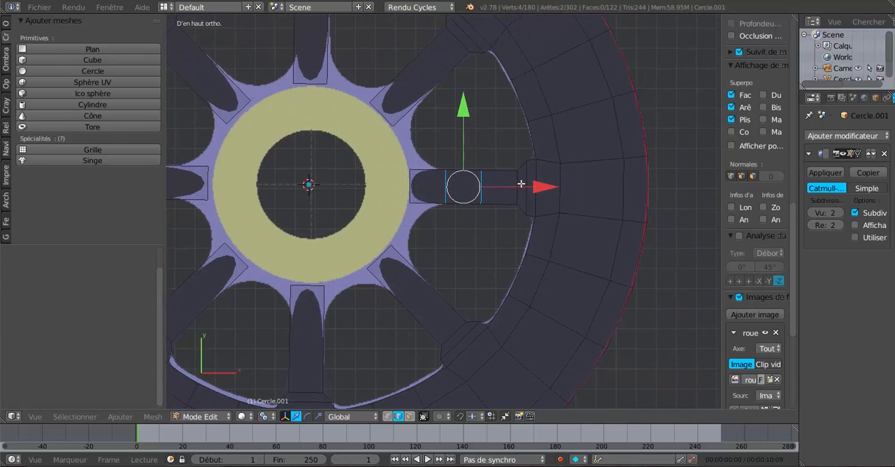
{"action": "scroll", "coordinate": [522, 181], "scroll_direction": "up", "scroll_amount": 4}
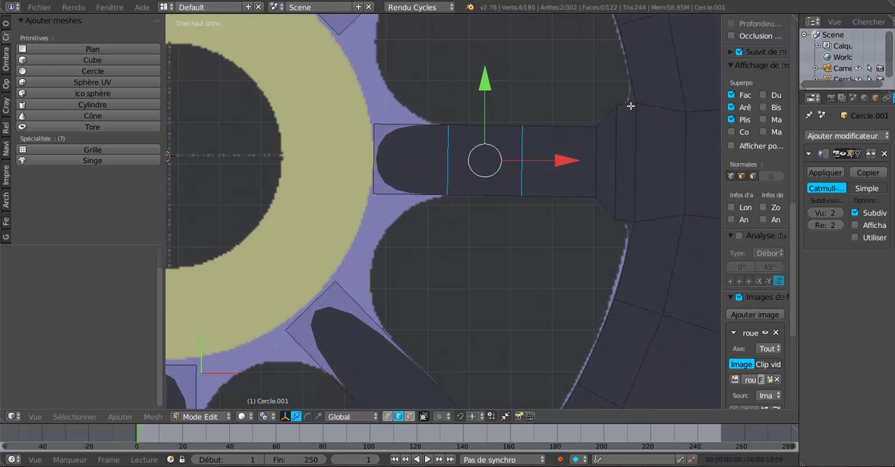
{"action": "key", "text": "Tab"}
{"action": "scroll", "coordinate": [623, 161], "scroll_direction": "down", "scroll_amount": 3}
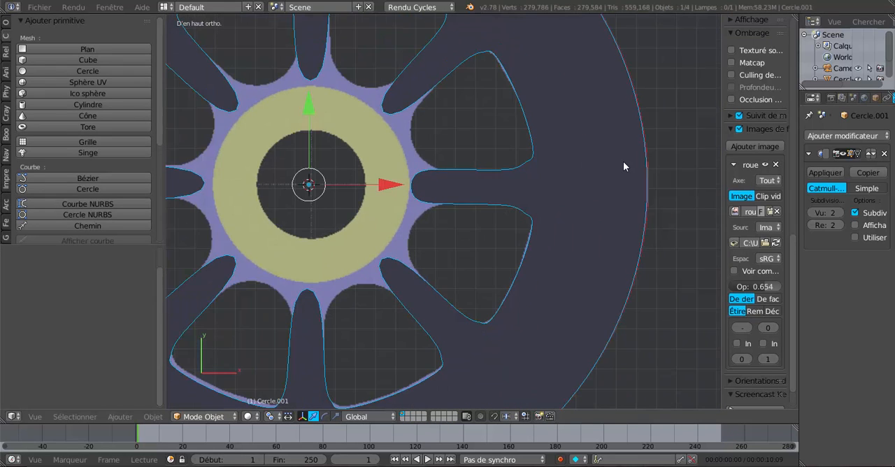
{"action": "scroll", "coordinate": [591, 192], "scroll_direction": "down", "scroll_amount": 2}
{"action": "key", "text": "Tab"}
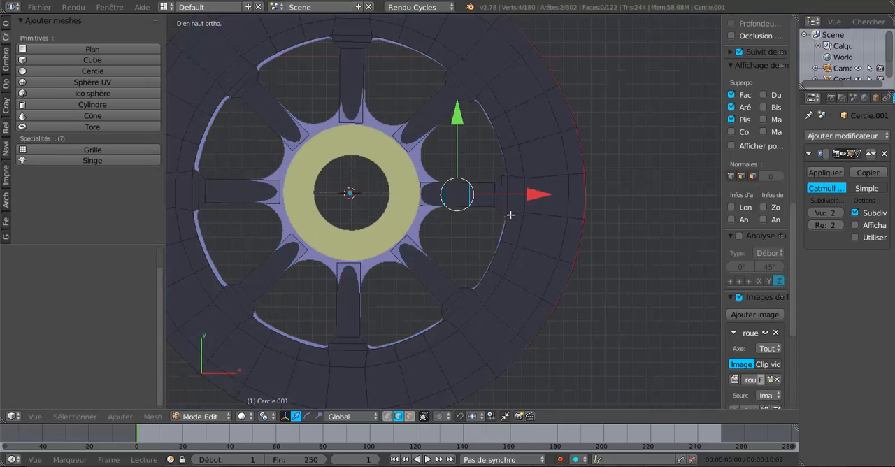
Step: Raise the view subdivisions of the wheel's Subdivision Surface modifier to 3
{"action": "middle_click_drag", "start_coordinate": [510, 208], "coordinate": [505, 187]}
{"action": "scroll", "coordinate": [446, 175], "scroll_direction": "up", "scroll_amount": 2}
{"action": "scroll", "coordinate": [432, 130], "scroll_direction": "down", "scroll_amount": 2}
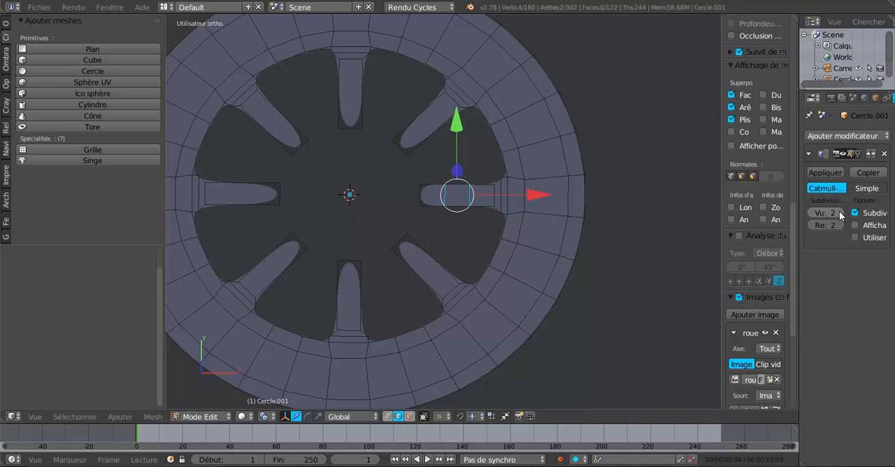
{"action": "key", "text": "Tab"}
{"action": "scroll", "coordinate": [602, 256], "scroll_direction": "up", "scroll_amount": 2}
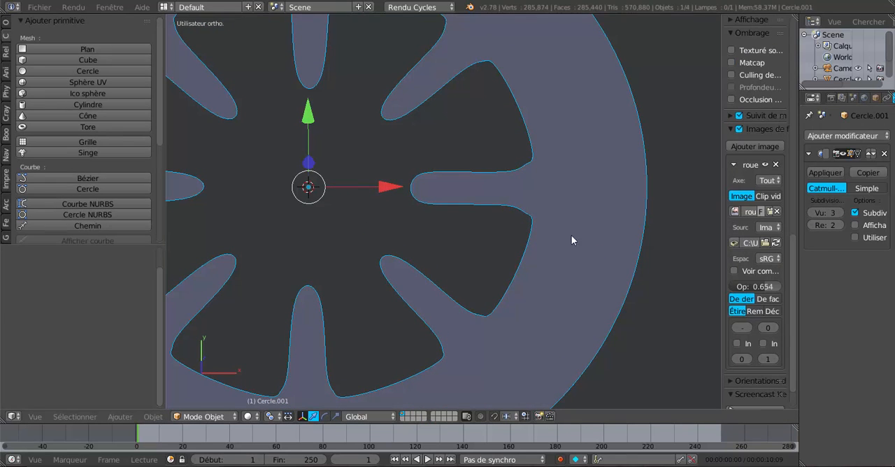
Step: Add a single loop cut to the positive-X spoke and slide it by a factor of 0.957 toward the spoke's flared base
{"action": "key", "text": "Tab"}
{"action": "scroll", "coordinate": [522, 171], "scroll_direction": "up", "scroll_amount": 2}
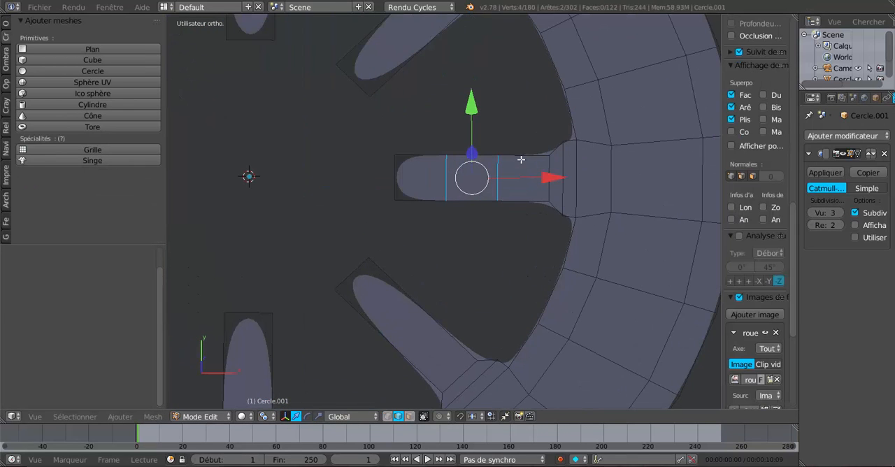
{"action": "key", "text": "ctrl+r"}
{"action": "left_click", "coordinate": [521, 159]}
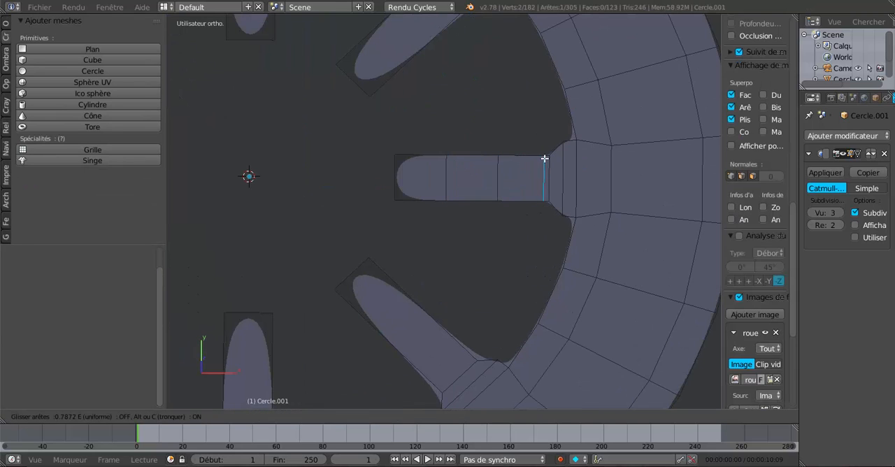
{"action": "left_click", "coordinate": [546, 158]}
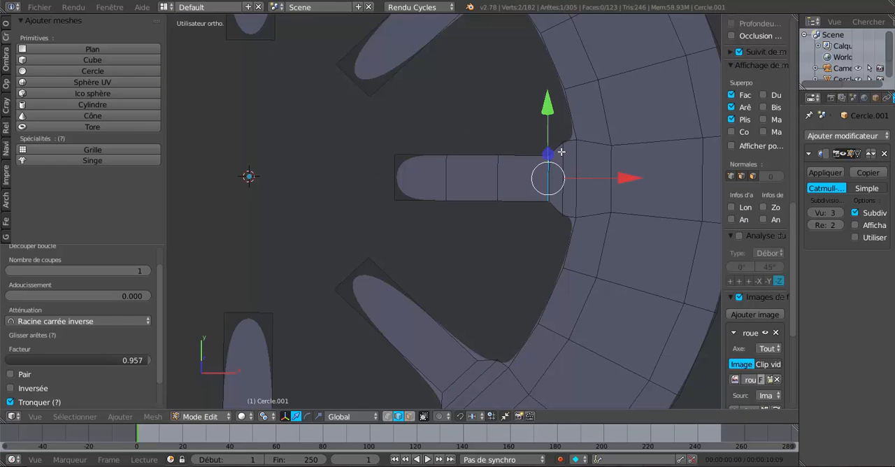
Step: Add a loop cut across the flared base of the positive-X spoke, slide it close to the rim, and inspect the smoothed shape
{"action": "key", "text": "ctrl+r"}
{"action": "left_click", "coordinate": [570, 143]}
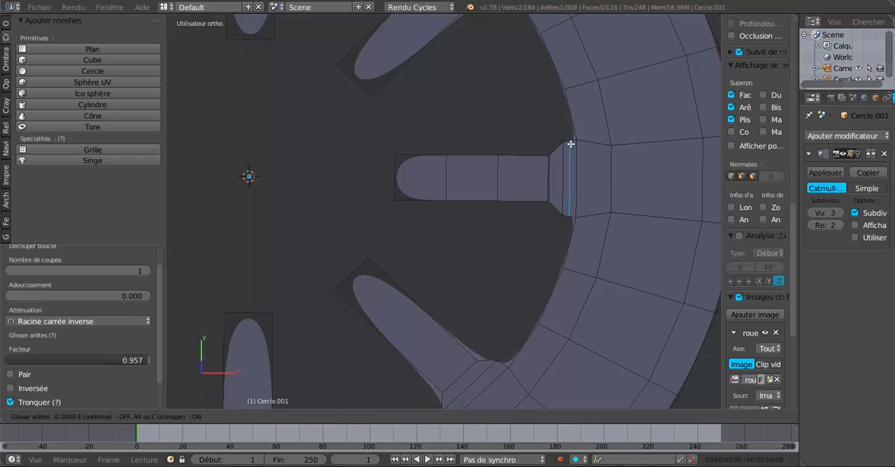
{"action": "left_click", "coordinate": [573, 143]}
{"action": "key", "text": "Tab"}
{"action": "scroll", "coordinate": [574, 143], "scroll_direction": "down", "scroll_amount": 5}
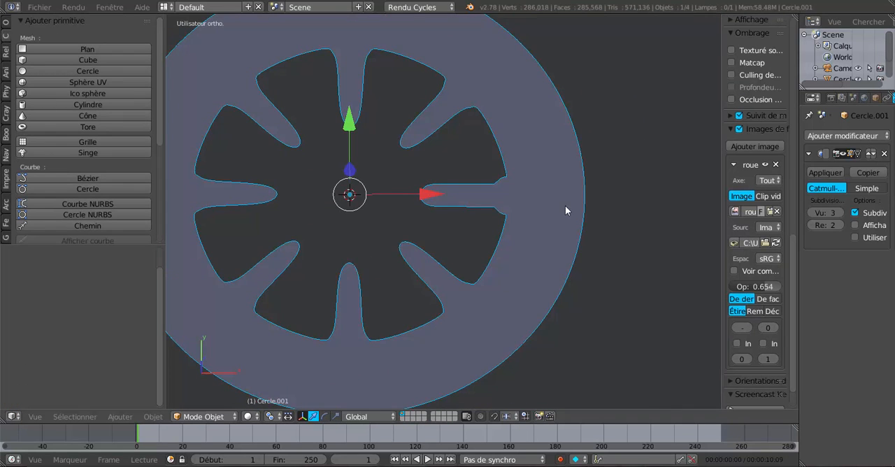
{"action": "middle_click_drag", "start_coordinate": [564, 206], "coordinate": [563, 174]}
{"action": "scroll", "coordinate": [549, 195], "scroll_direction": "up", "scroll_amount": 3}
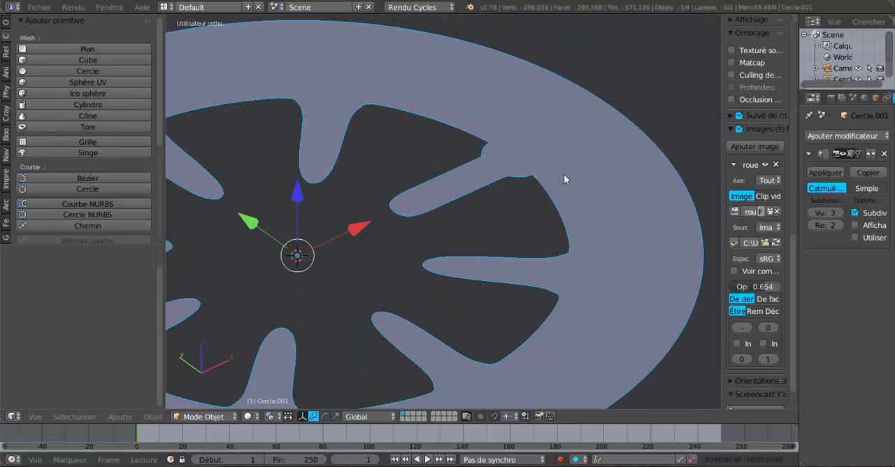
Step: Switch to face selection and select the whole inner ring of rim faces around the spokes
{"action": "key", "text": "Tab"}
{"action": "middle_click_drag", "start_coordinate": [516, 208], "coordinate": [509, 197]}
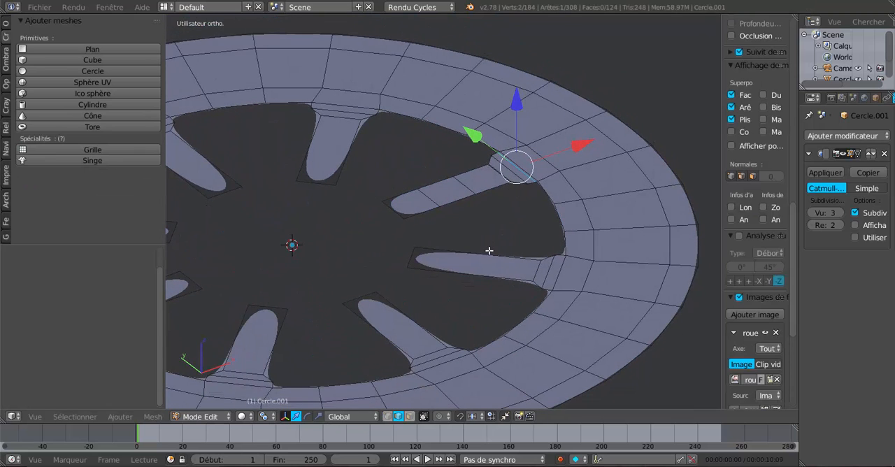
{"action": "left_click", "coordinate": [410, 416]}
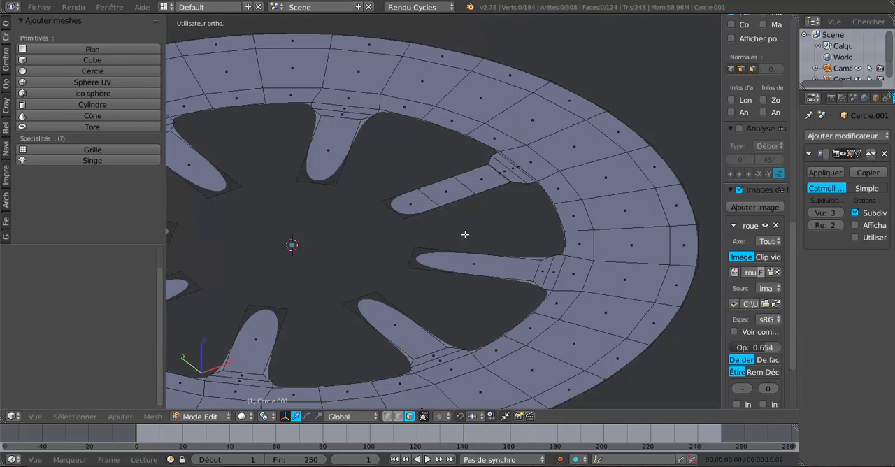
{"action": "right_click", "coordinate": [550, 177], "text": "alt"}
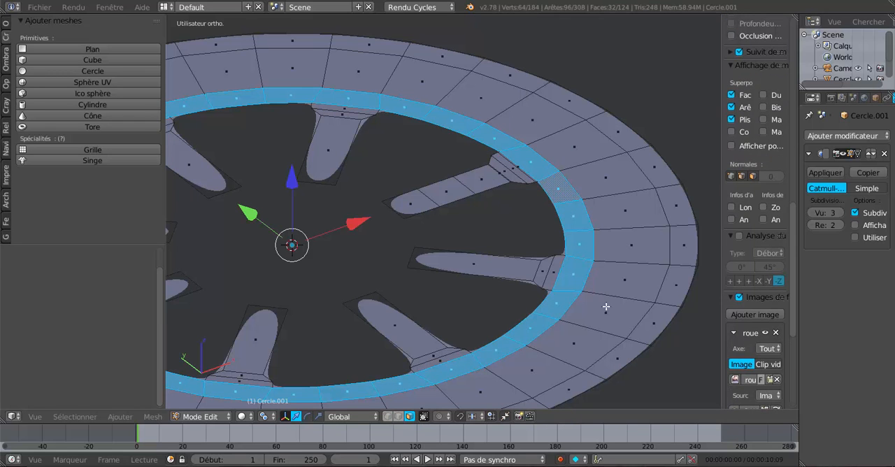
Step: Extrude the selected inner rim ring of faces in place, raise it along Z, and check the smoothed ridge in Object Mode
{"action": "key", "text": "e"}
{"action": "key", "text": "Escape"}
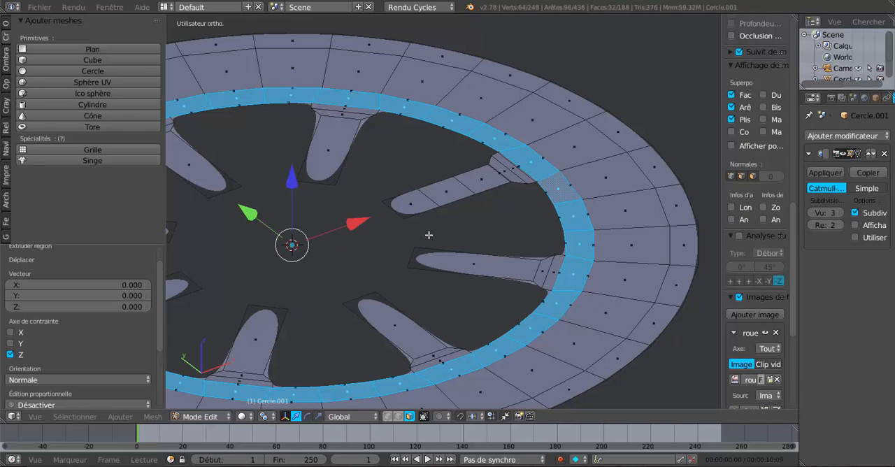
{"action": "key", "text": "g"}
{"action": "key", "text": "z"}
{"action": "left_click", "coordinate": [296, 174]}
{"action": "key", "text": "Tab"}
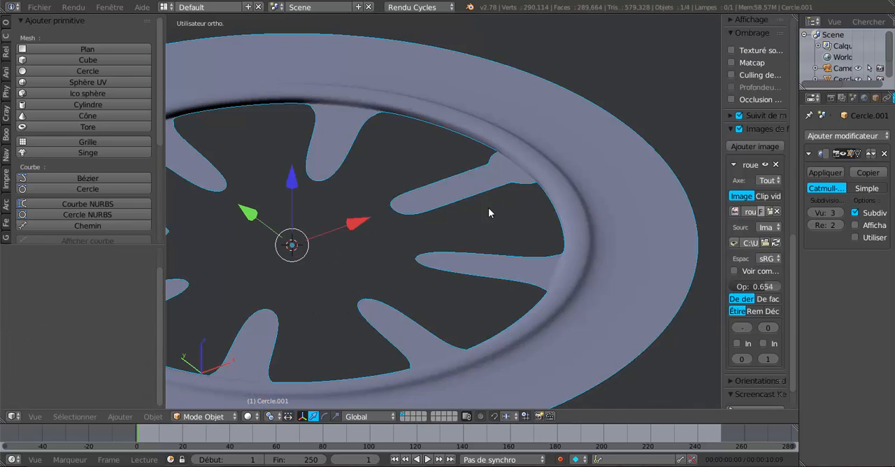
{"action": "middle_click_drag", "start_coordinate": [488, 208], "coordinate": [530, 200]}
{"action": "scroll", "coordinate": [530, 203], "scroll_direction": "up", "scroll_amount": 3}
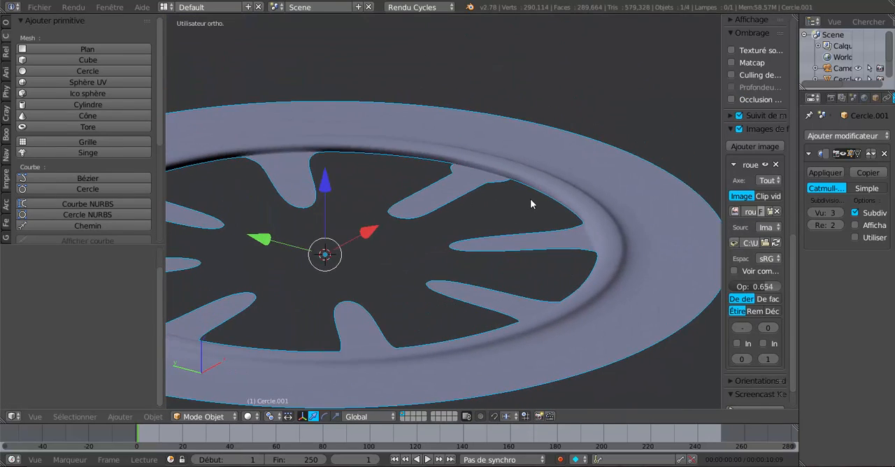
{"action": "key", "text": "Tab"}
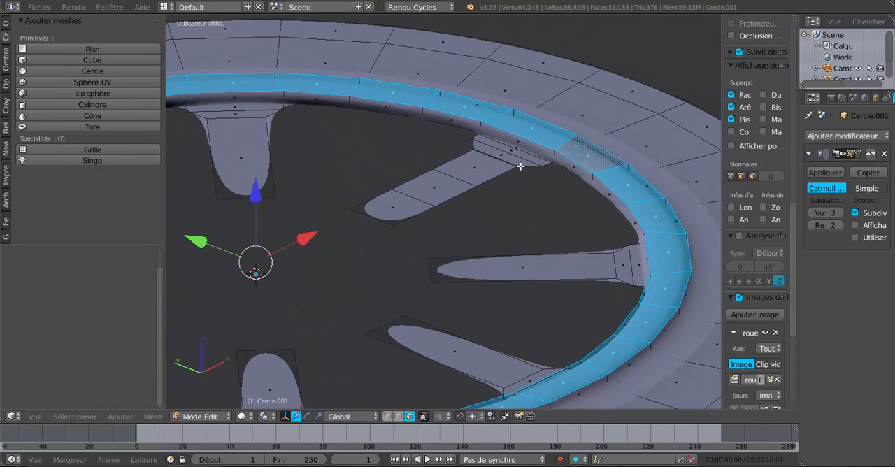
Step: Undo the ring extrusion, then select the entire wheel mesh and extrude it upward along Z to give it thickness
{"action": "middle_click_drag", "start_coordinate": [518, 171], "coordinate": [527, 191]}
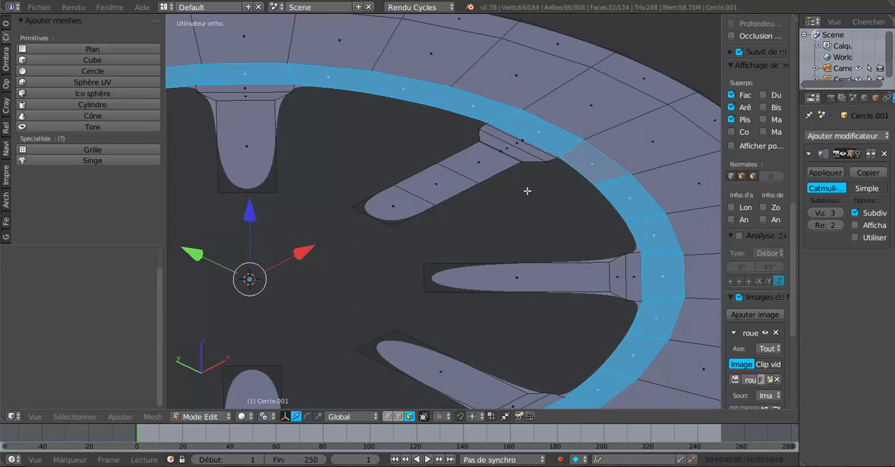
{"action": "key", "text": "a"}
{"action": "middle_click_drag", "start_coordinate": [527, 191], "coordinate": [517, 194]}
{"action": "scroll", "coordinate": [519, 183], "scroll_direction": "down", "scroll_amount": 1}
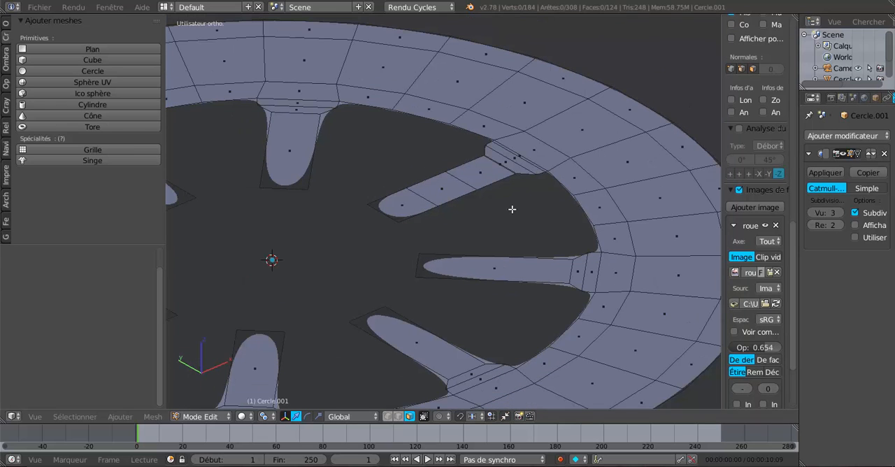
{"action": "key", "text": "a"}
{"action": "key", "text": "e"}
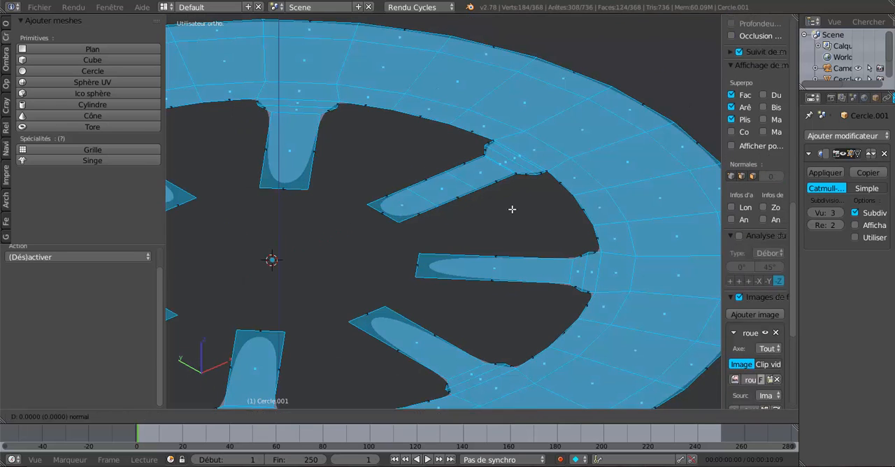
{"action": "right_click", "coordinate": [513, 209]}
{"action": "left_click_drag", "start_coordinate": [281, 187], "coordinate": [282, 175]}
{"action": "scroll", "coordinate": [447, 193], "scroll_direction": "up", "scroll_amount": 2}
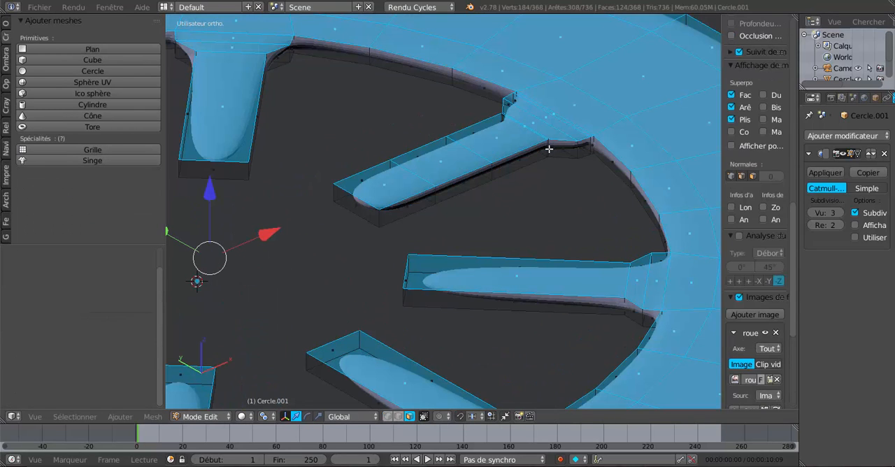
Step: Select all faces of the positive-X spoke, lower them slightly along Z, and check the smoothed wheel in Object Mode
{"action": "middle_click_drag", "start_coordinate": [542, 155], "coordinate": [516, 176]}
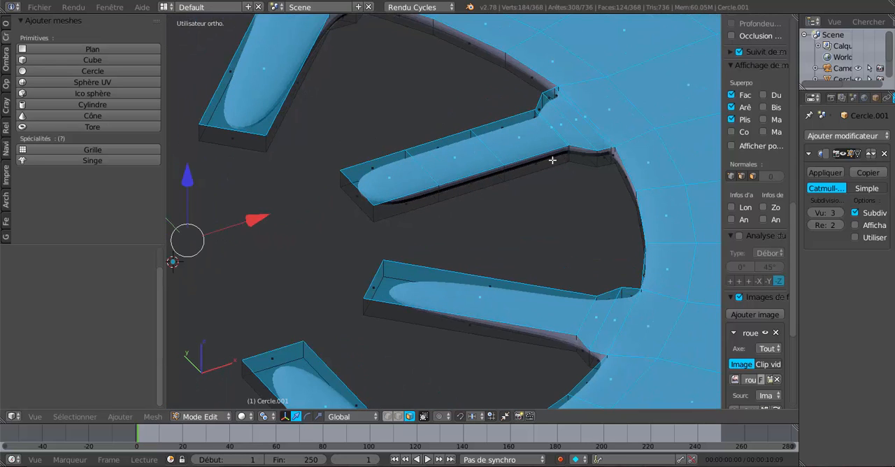
{"action": "right_click", "coordinate": [582, 150], "text": "alt"}
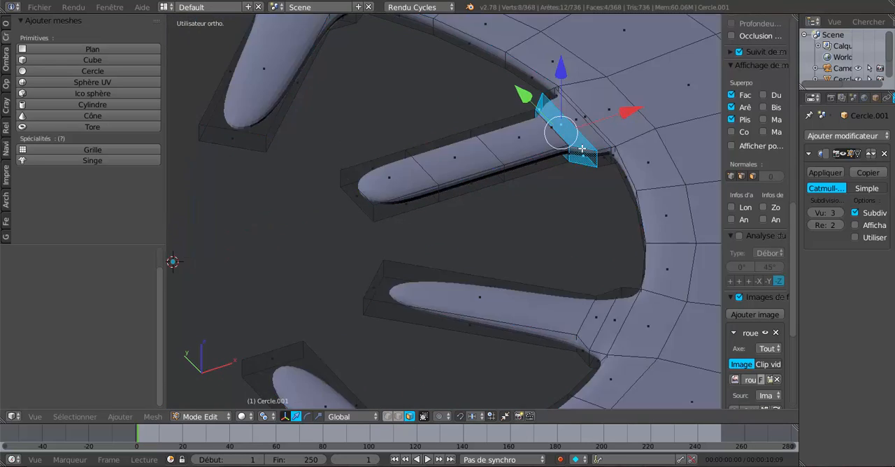
{"action": "right_click", "coordinate": [544, 157], "text": "alt+shift"}
{"action": "right_click", "coordinate": [481, 172], "text": "alt+shift"}
{"action": "right_click", "coordinate": [420, 195], "text": "alt+shift"}
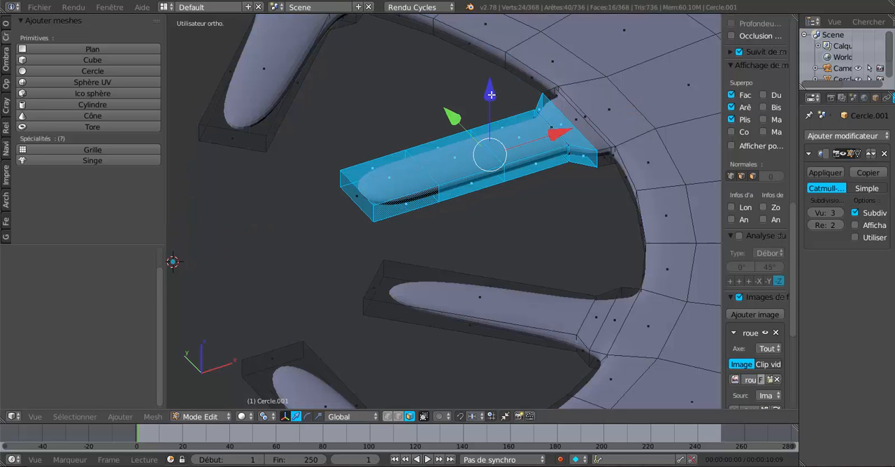
{"action": "left_click_drag", "start_coordinate": [492, 95], "coordinate": [492, 107]}
{"action": "key", "text": "Tab"}
{"action": "scroll", "coordinate": [500, 142], "scroll_direction": "down", "scroll_amount": 3}
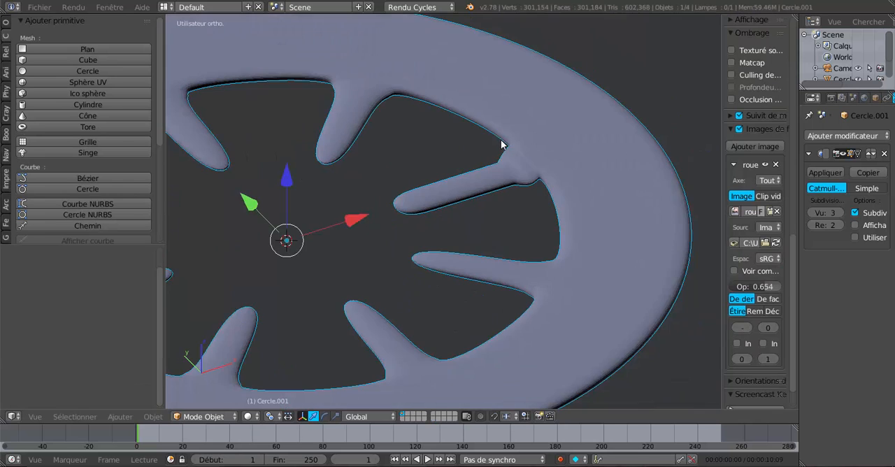
{"action": "middle_click_drag", "start_coordinate": [502, 145], "coordinate": [594, 155]}
{"action": "scroll", "coordinate": [591, 167], "scroll_direction": "up", "scroll_amount": 3}
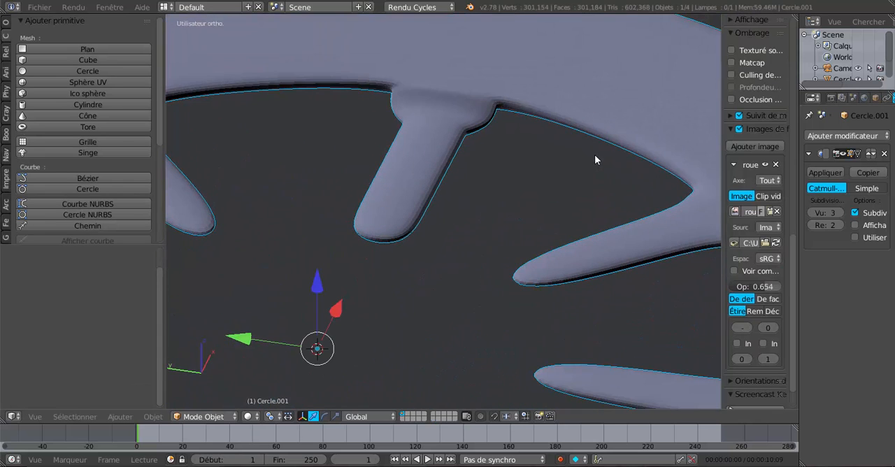
Step: Add a lengthwise loop cut through the positive-X spoke and rim, sliding it by a factor of -0.783 toward one long edge
{"action": "key", "text": "Tab"}
{"action": "middle_click_drag", "start_coordinate": [557, 183], "coordinate": [513, 163]}
{"action": "mouse_move", "coordinate": [581, 134]}
{"action": "middle_mouse_down"}
{"action": "mouse_move", "coordinate": [547, 152]}
{"action": "mouse_move", "coordinate": [564, 138]}
{"action": "middle_mouse_up"}
{"action": "scroll", "coordinate": [587, 102], "scroll_direction": "down", "scroll_amount": 2}
{"action": "middle_click_drag", "start_coordinate": [580, 110], "coordinate": [577, 139]}
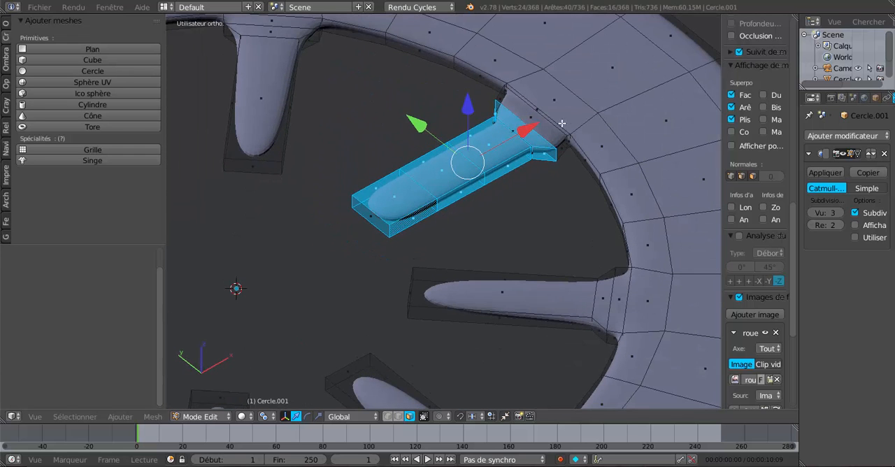
{"action": "key", "text": "ctrl+r"}
{"action": "left_click", "coordinate": [557, 126]}
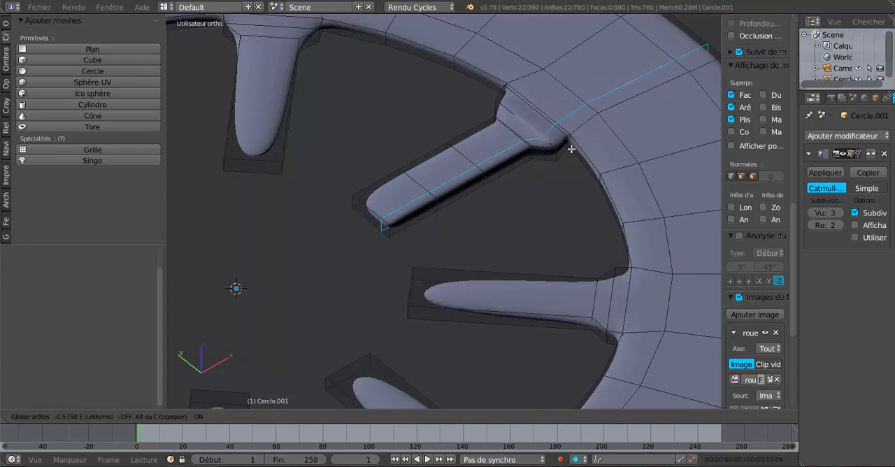
{"action": "left_click", "coordinate": [569, 144]}
Step: Add a second lengthwise loop cut through the positive-X spoke, slide it to the opposite long edge, and inspect the sharpened spoke
{"action": "key", "text": "ctrl+r"}
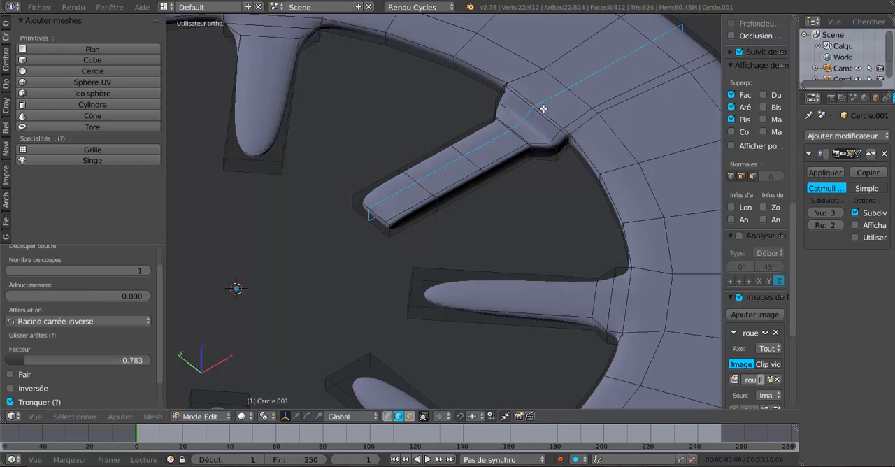
{"action": "left_click", "coordinate": [531, 92]}
{"action": "left_click", "coordinate": [527, 89]}
{"action": "key", "text": "Tab"}
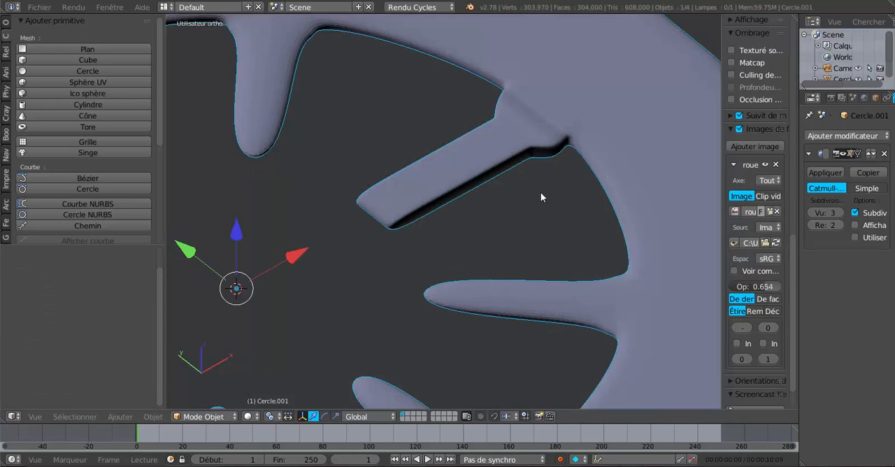
{"action": "middle_click_drag", "start_coordinate": [540, 192], "coordinate": [545, 164]}
{"action": "scroll", "coordinate": [547, 171], "scroll_direction": "up", "scroll_amount": 2}
{"action": "scroll", "coordinate": [573, 166], "scroll_direction": "down", "scroll_amount": 2}
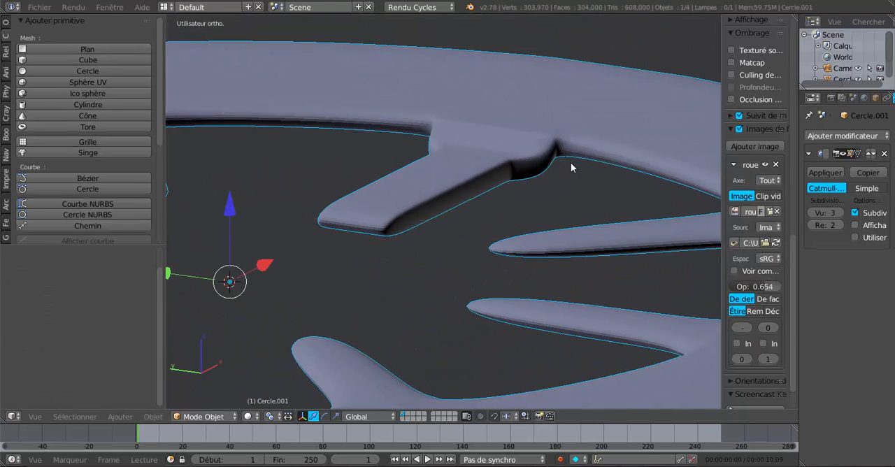
{"action": "key", "text": "Tab"}
{"action": "scroll", "coordinate": [550, 181], "scroll_direction": "down", "scroll_amount": 3}
{"action": "middle_click_drag", "start_coordinate": [548, 181], "coordinate": [505, 186]}
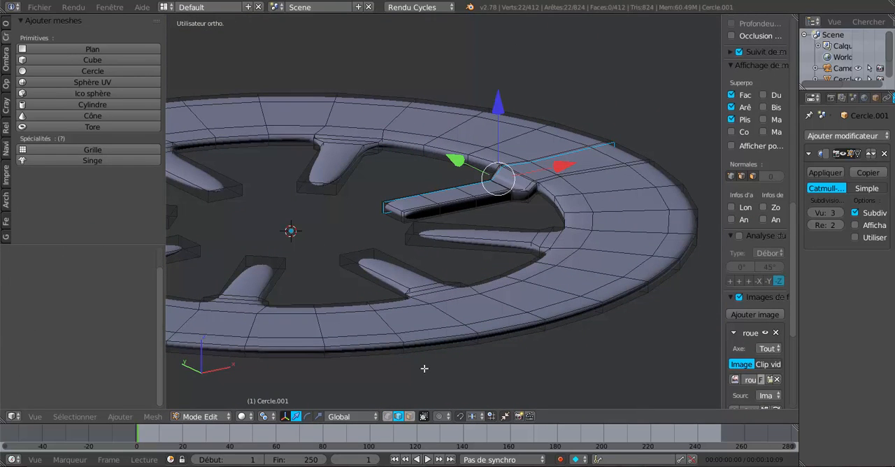
Step: Scale the small wheel object along Z by a factor of 1.818 in Object Mode
{"action": "key", "text": "Tab"}
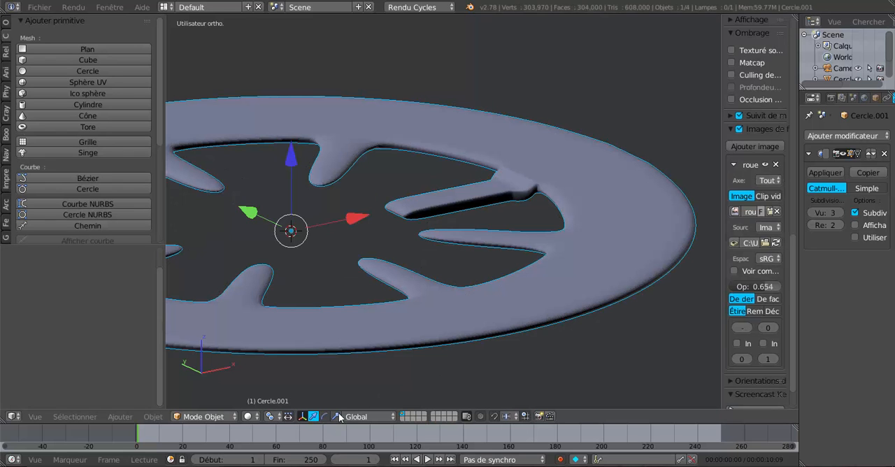
{"action": "key", "text": "s"}
{"action": "key", "text": "z"}
{"action": "left_click", "coordinate": [299, 80]}
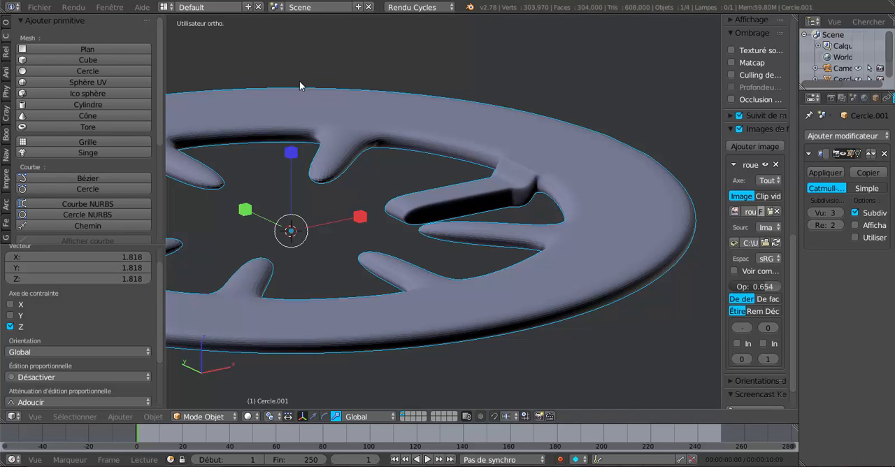
Step: Examine the thickened wheel's rim and spokes from several angles in both edit and object modes
{"action": "middle_click_drag", "start_coordinate": [502, 194], "coordinate": [478, 177]}
{"action": "key", "text": "Tab"}
{"action": "mouse_move", "coordinate": [535, 188]}
{"action": "middle_mouse_down"}
{"action": "mouse_move", "coordinate": [555, 188]}
{"action": "mouse_move", "coordinate": [545, 200]}
{"action": "middle_mouse_up"}
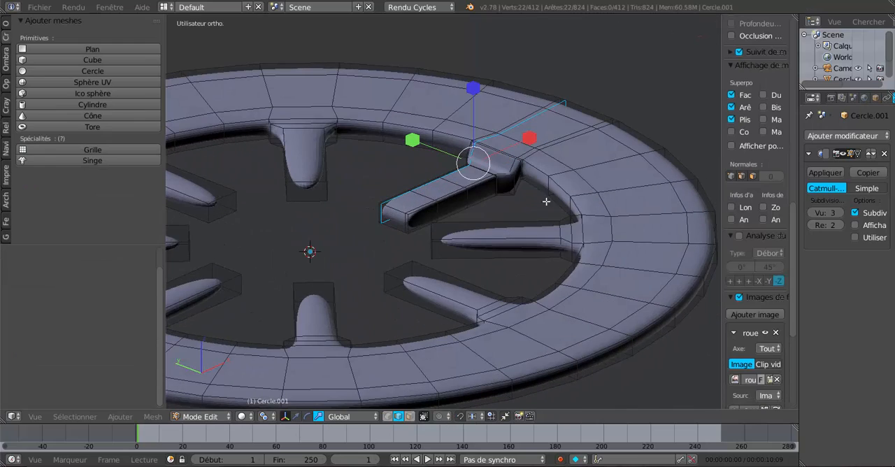
{"action": "middle_click_drag", "start_coordinate": [513, 292], "coordinate": [535, 296]}
{"action": "key", "text": "Tab"}
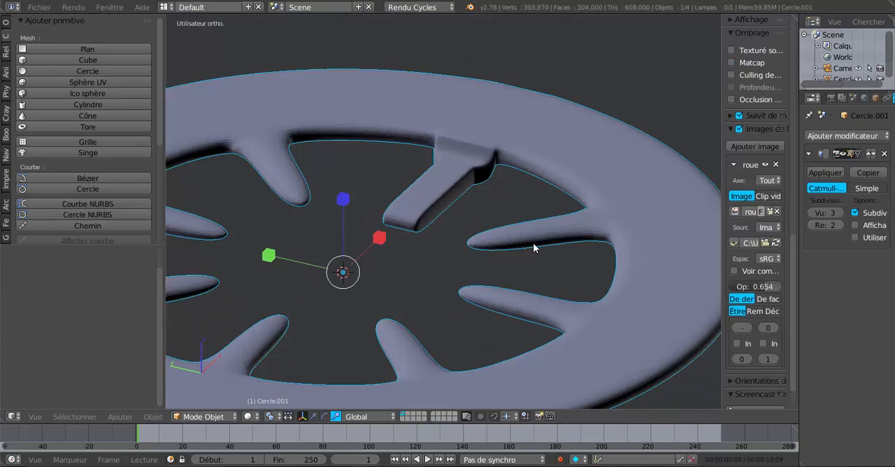
{"action": "middle_click_drag", "start_coordinate": [532, 243], "coordinate": [471, 373]}
{"action": "scroll", "coordinate": [479, 339], "scroll_direction": "down", "scroll_amount": 4}
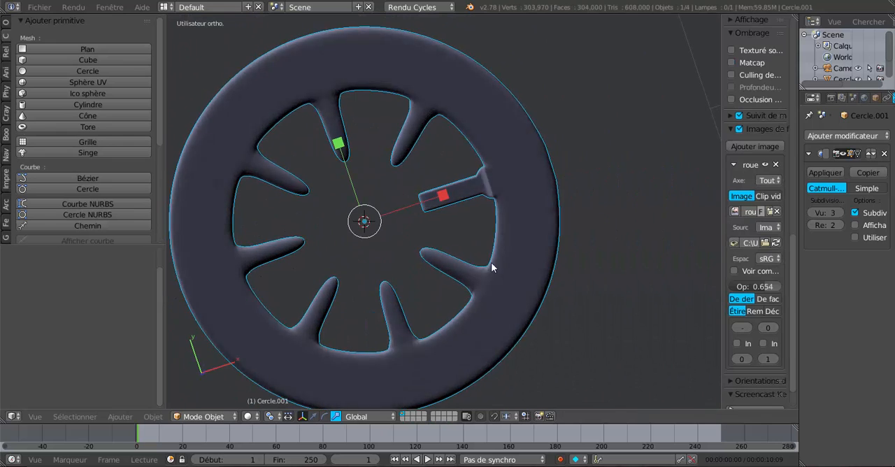
{"action": "middle_click_drag", "start_coordinate": [491, 319], "coordinate": [562, 207]}
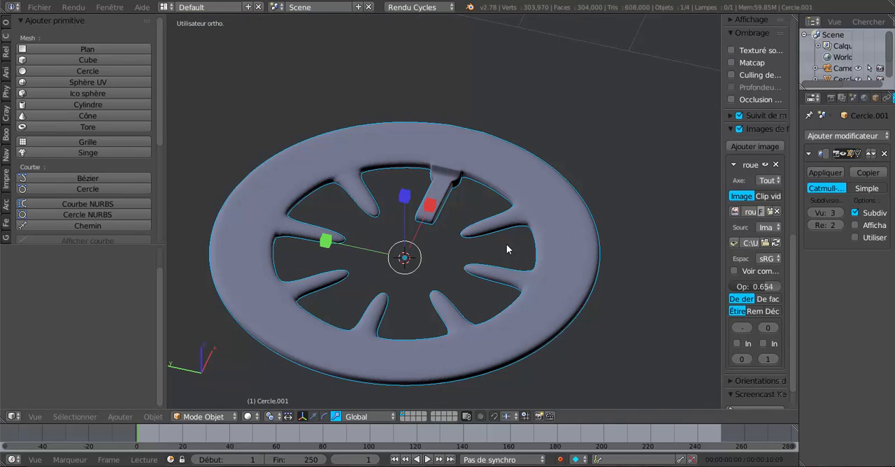
{"action": "middle_click_drag", "start_coordinate": [513, 246], "coordinate": [546, 266]}
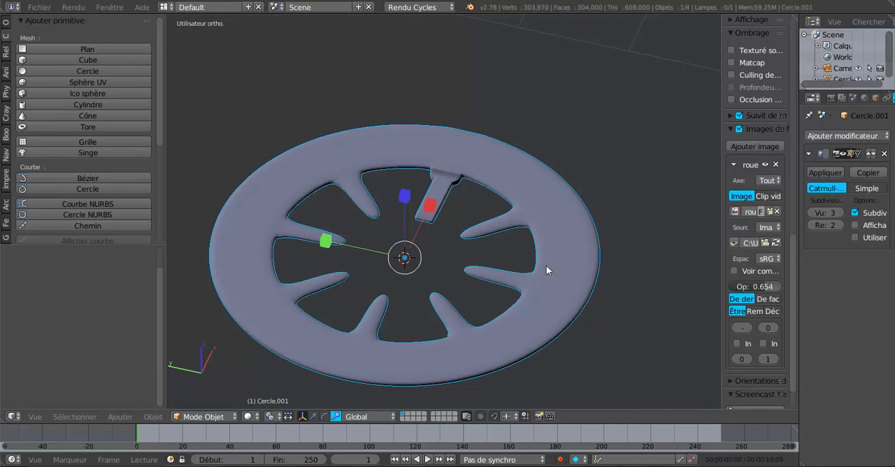
Step: Undo the thickness test back to the raised inner ring and reopen the small wheel's mesh for editing
{"action": "key", "text": "ctrl+z"}
{"action": "key", "text": "ctrl+z"}
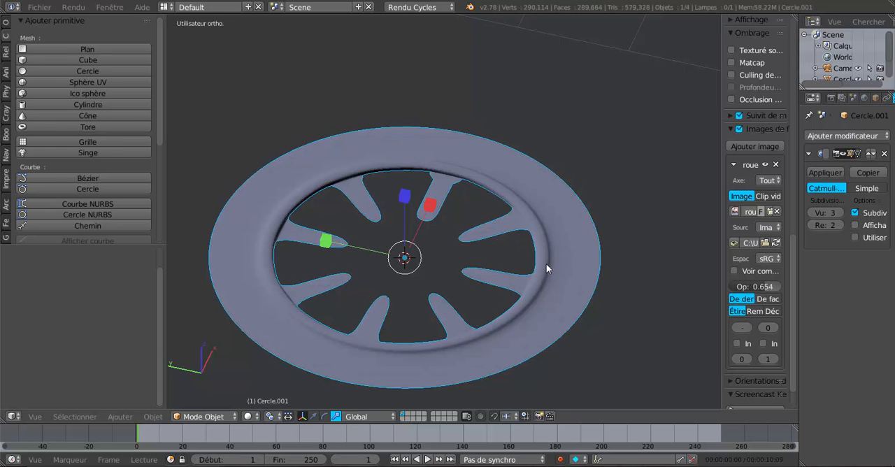
{"action": "key", "text": "Tab"}
{"action": "middle_click_drag", "start_coordinate": [549, 265], "coordinate": [531, 319]}
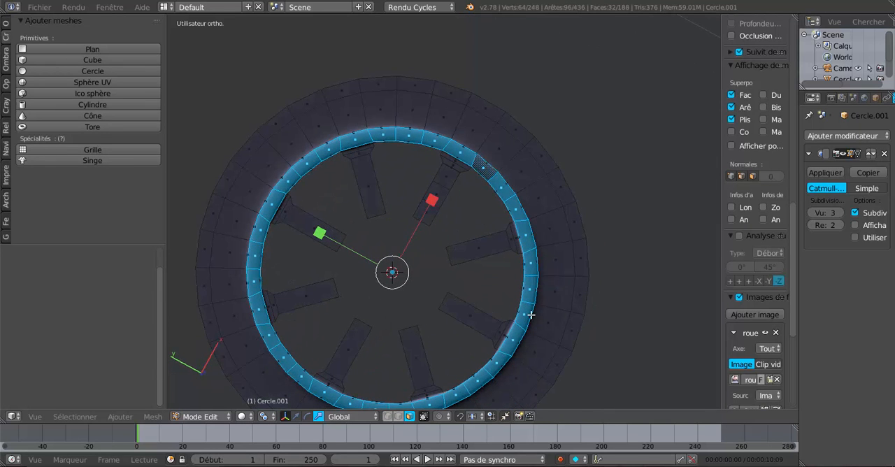
{"action": "scroll", "coordinate": [559, 284], "scroll_direction": "down", "scroll_amount": 8}
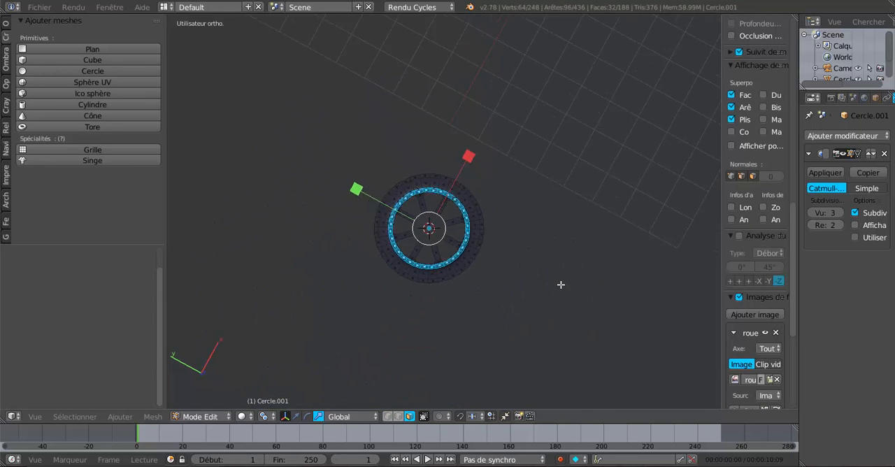
Step: Switch to the top view, leave mesh editing, and select the finished large wheel beside its reference image
{"action": "key", "text": "KP_7"}
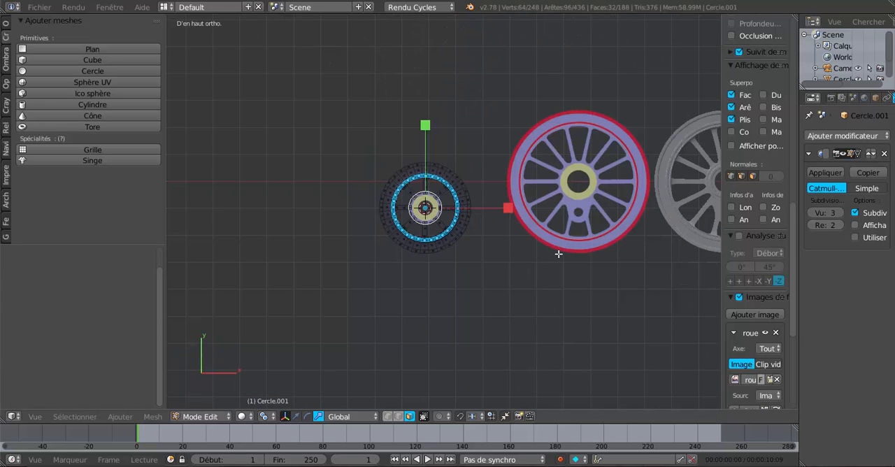
{"action": "scroll", "coordinate": [566, 251], "scroll_direction": "down", "scroll_amount": 1}
{"action": "middle_click_drag", "start_coordinate": [656, 232], "coordinate": [473, 232], "text": "shift"}
{"action": "scroll", "coordinate": [513, 209], "scroll_direction": "up", "scroll_amount": 2}
{"action": "scroll", "coordinate": [516, 208], "scroll_direction": "up", "scroll_amount": 1}
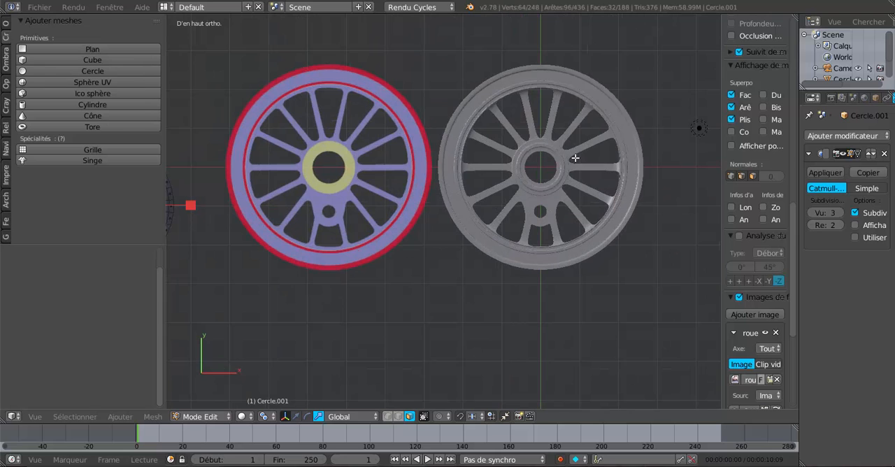
{"action": "key", "text": "Tab"}
{"action": "right_click", "coordinate": [538, 149]}
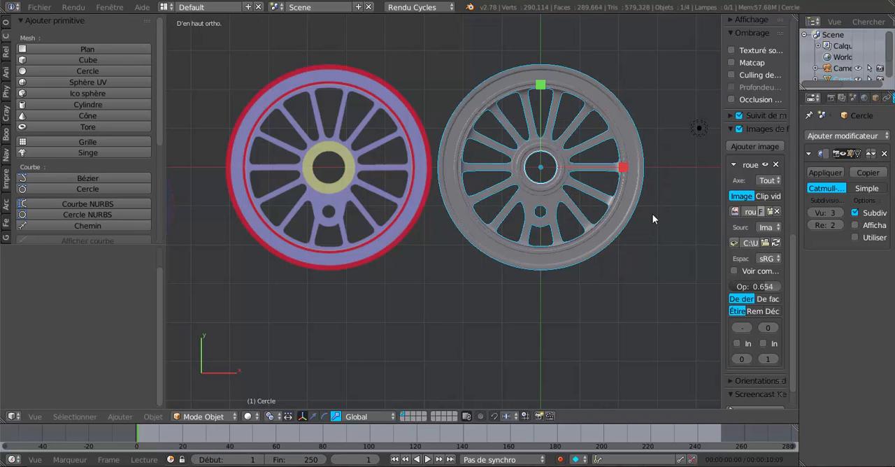
Step: Hide the viewport's properties sidebar and examine the finished large wheel's rim, spokes and hub up close at an angle
{"action": "scroll", "coordinate": [652, 214], "scroll_direction": "down", "scroll_amount": 3}
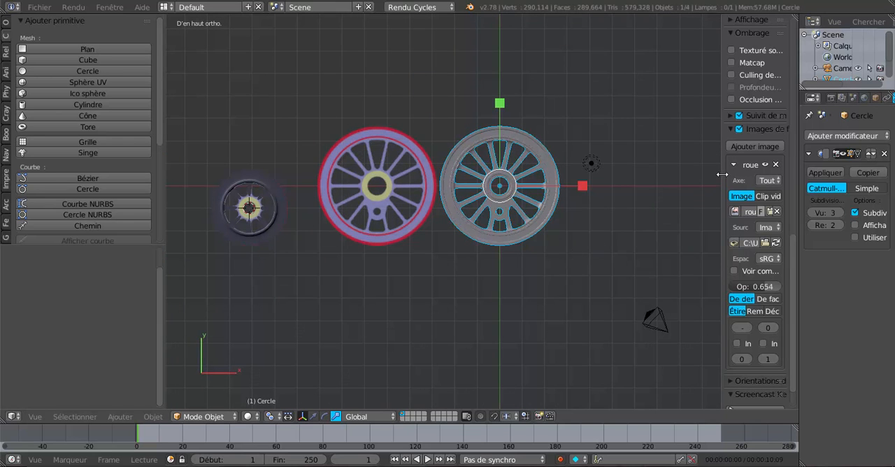
{"action": "left_click_drag", "start_coordinate": [722, 175], "coordinate": [803, 179]}
{"action": "middle_click_drag", "start_coordinate": [553, 261], "coordinate": [557, 202]}
{"action": "scroll", "coordinate": [553, 234], "scroll_direction": "up", "scroll_amount": 2}
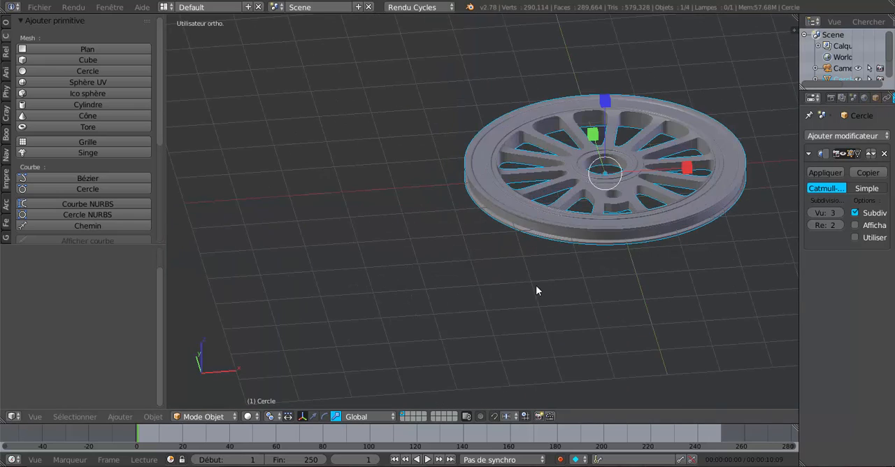
{"action": "middle_click_drag", "start_coordinate": [536, 286], "coordinate": [426, 337], "text": "shift"}
{"action": "scroll", "coordinate": [473, 296], "scroll_direction": "up", "scroll_amount": 3}
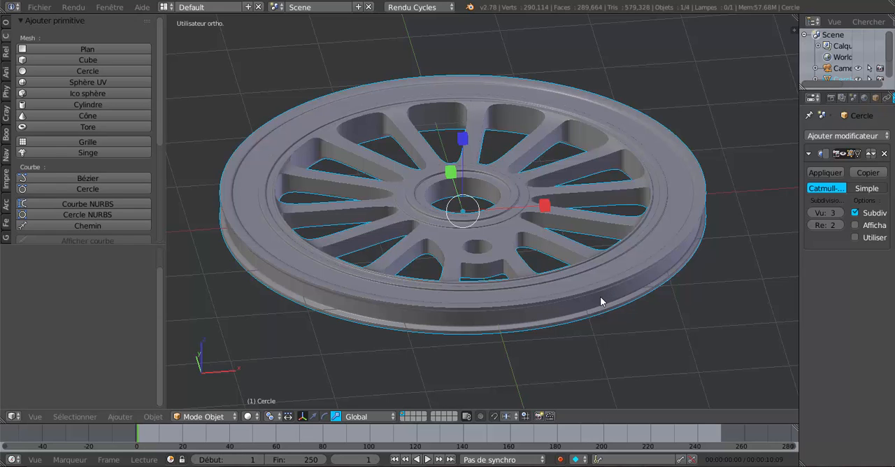
{"action": "scroll", "coordinate": [601, 298], "scroll_direction": "up", "scroll_amount": 1}
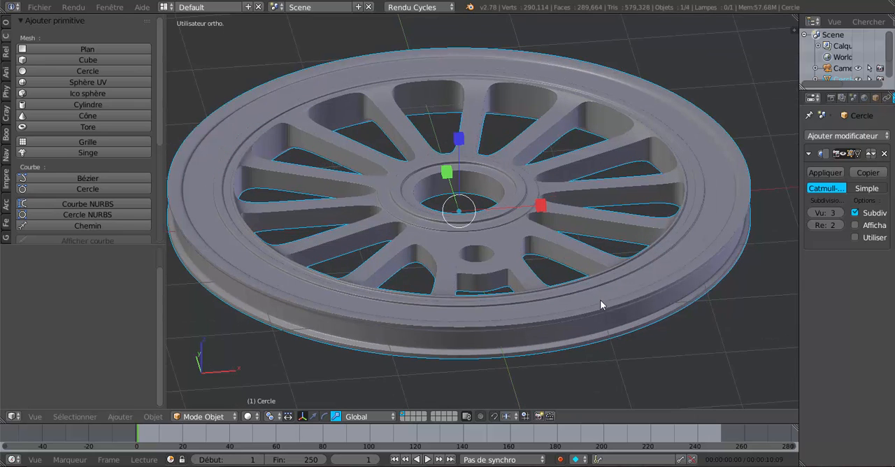